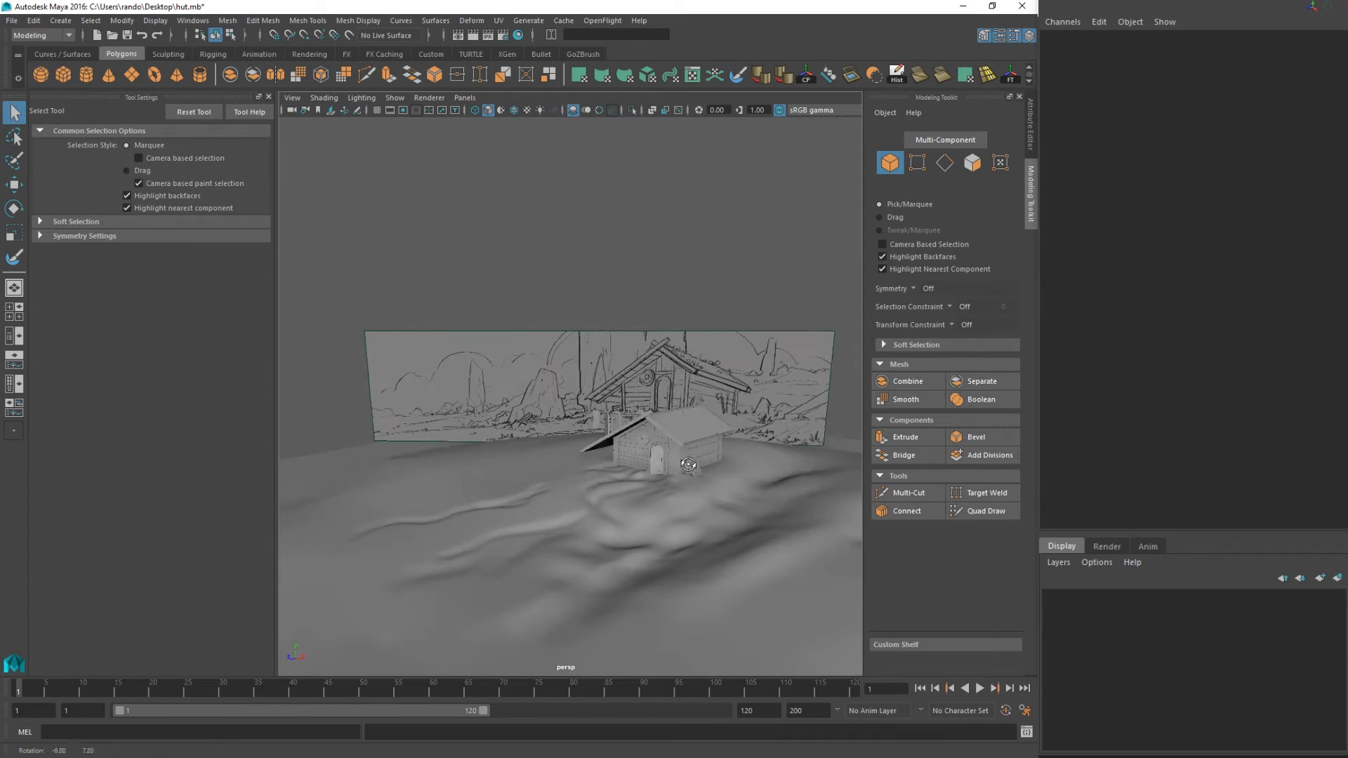
Turn on selection highlighting for the main perspective viewport.
mouse_move(589, 468)
left_mouse_down("alt")
mouse_move(701, 462)
mouse_move(571, 453)
mouse_move(600, 470)
left_mouse_up("alt")
middle_click_drag(600, 470, 646, 465, "alt")
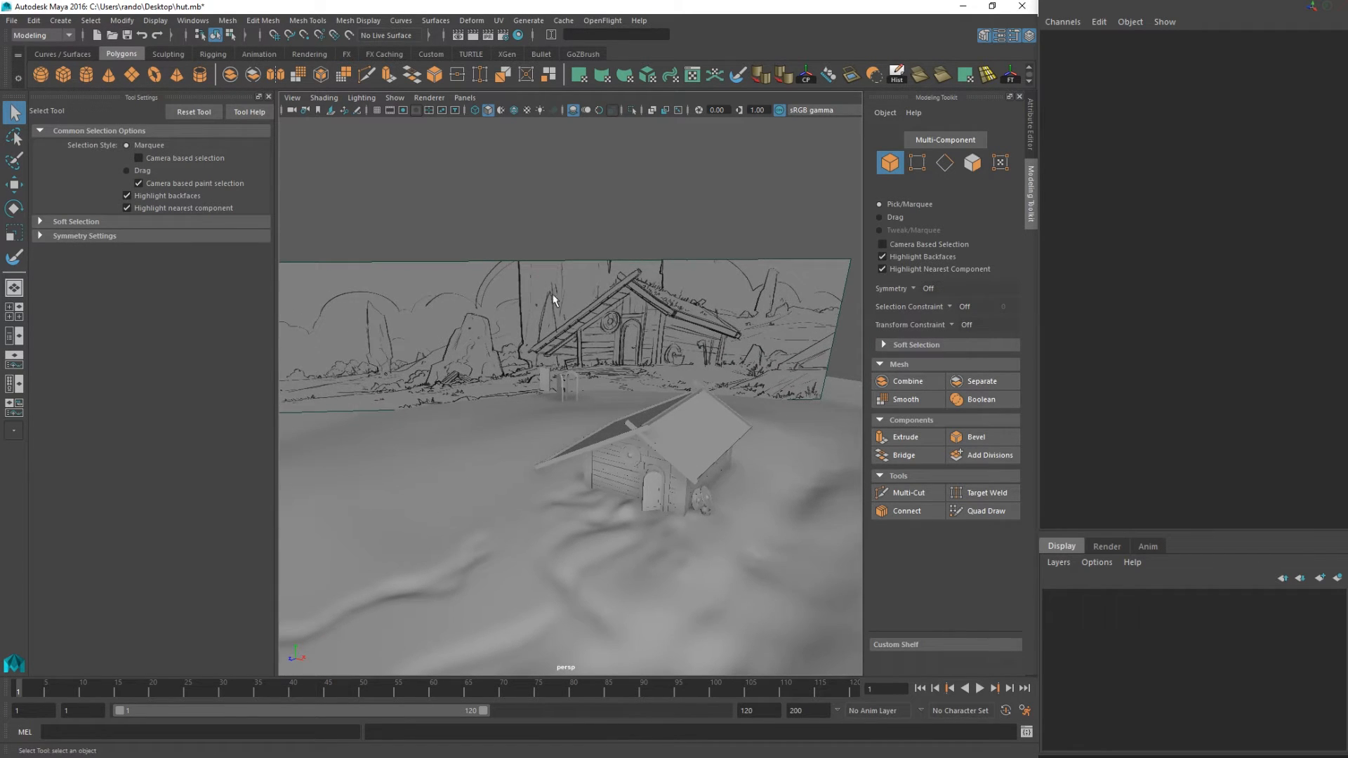
left_click_drag(578, 413, 606, 373, "alt")
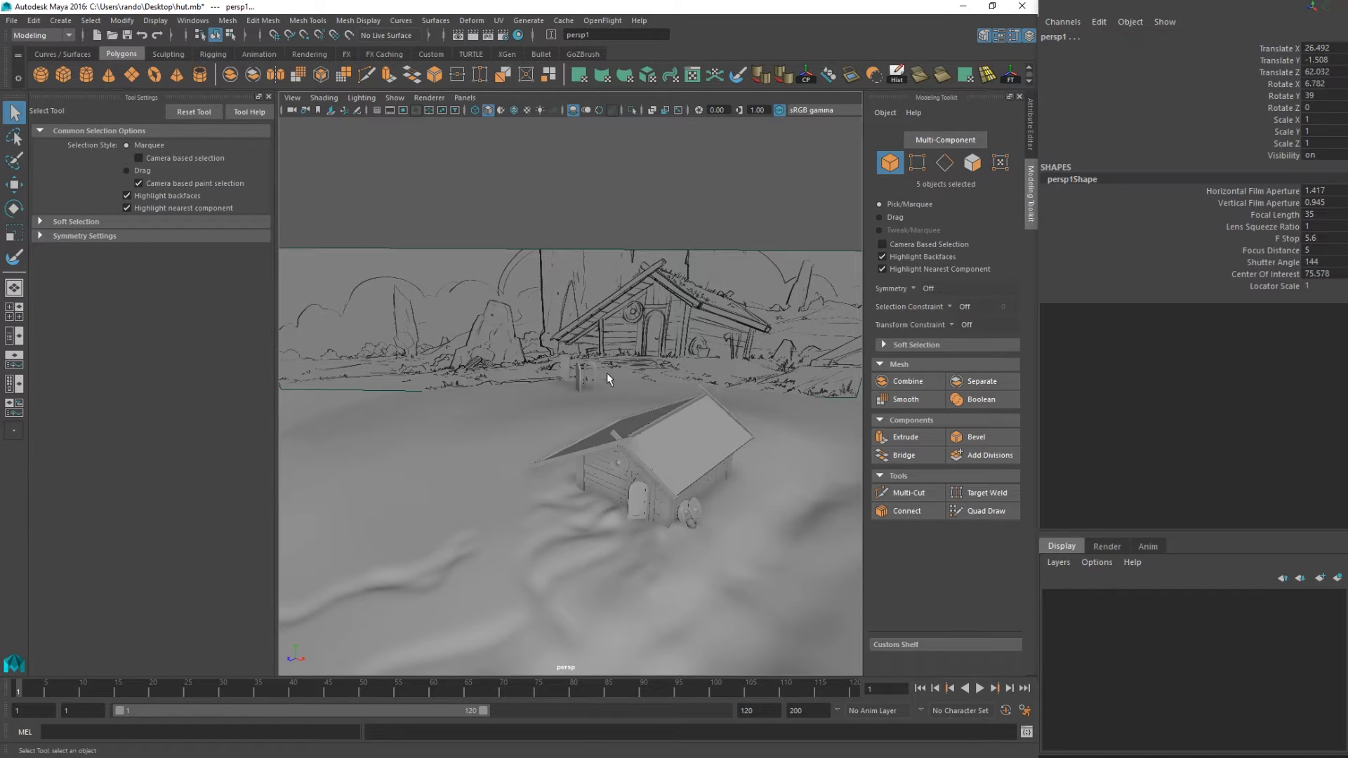
left_click(424, 97)
mouse_move(407, 98)
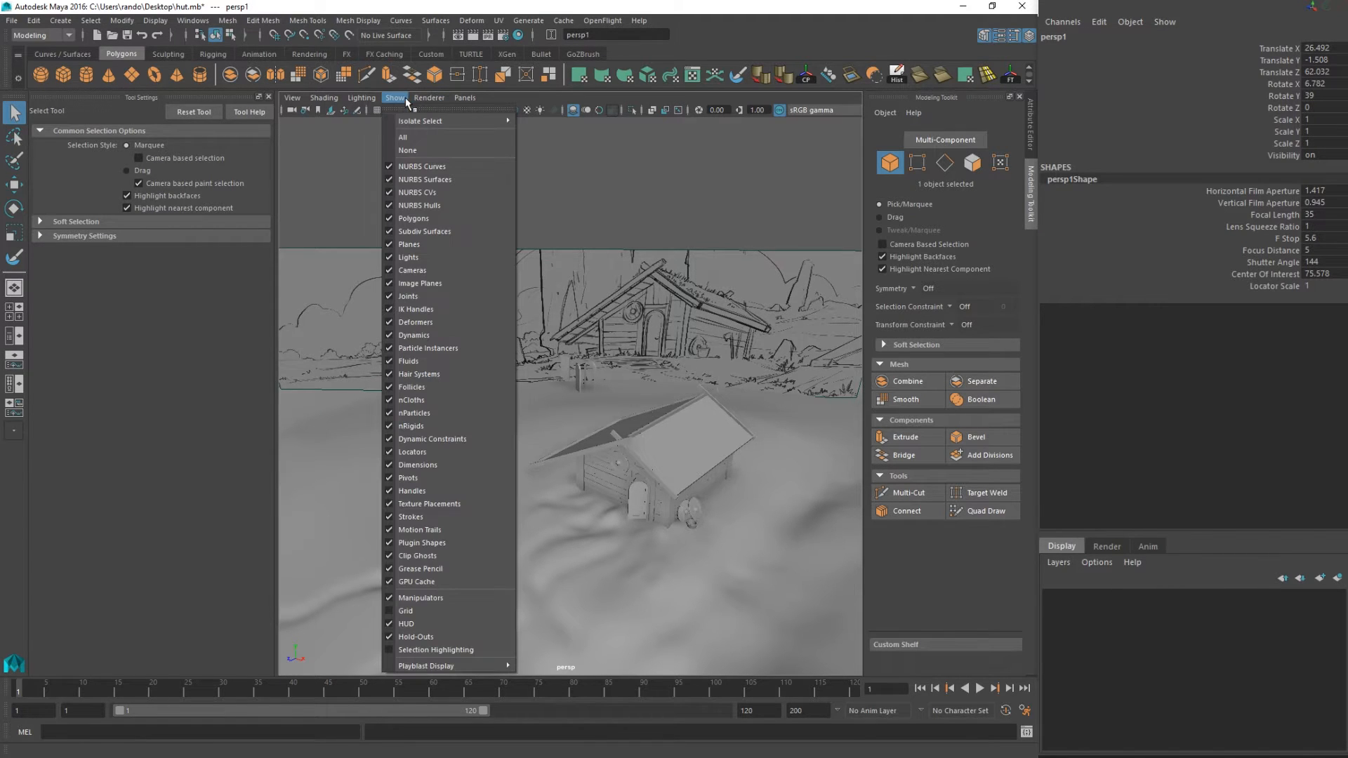
left_click(392, 648)
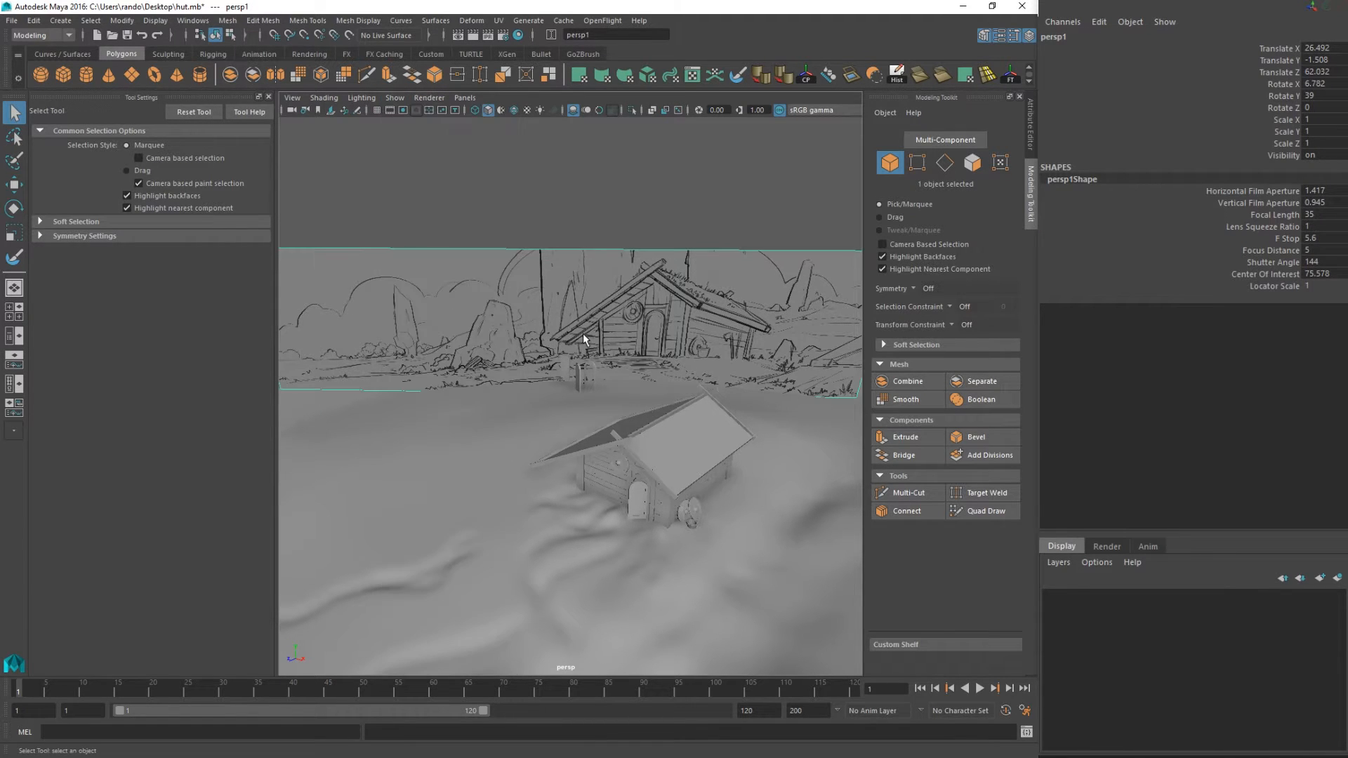
Delete the three leftover frame pieces standing between the hut and the sketch plane, and save the scene.
left_click(592, 370)
left_click_drag(591, 367, 596, 225, "alt")
left_click_drag(444, 422, 544, 467)
left_click_drag(527, 365, 537, 434, "alt")
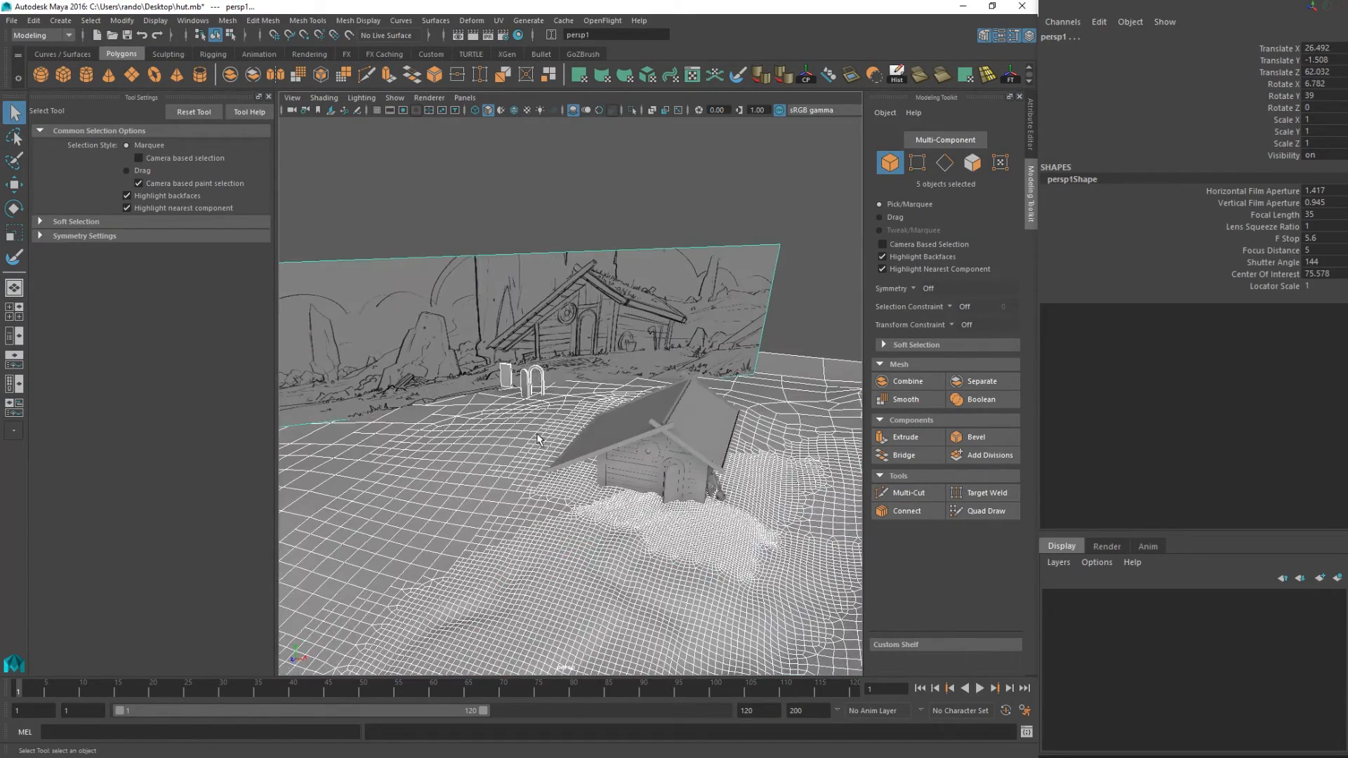
left_click_drag(618, 330, 739, 558, "ctrl")
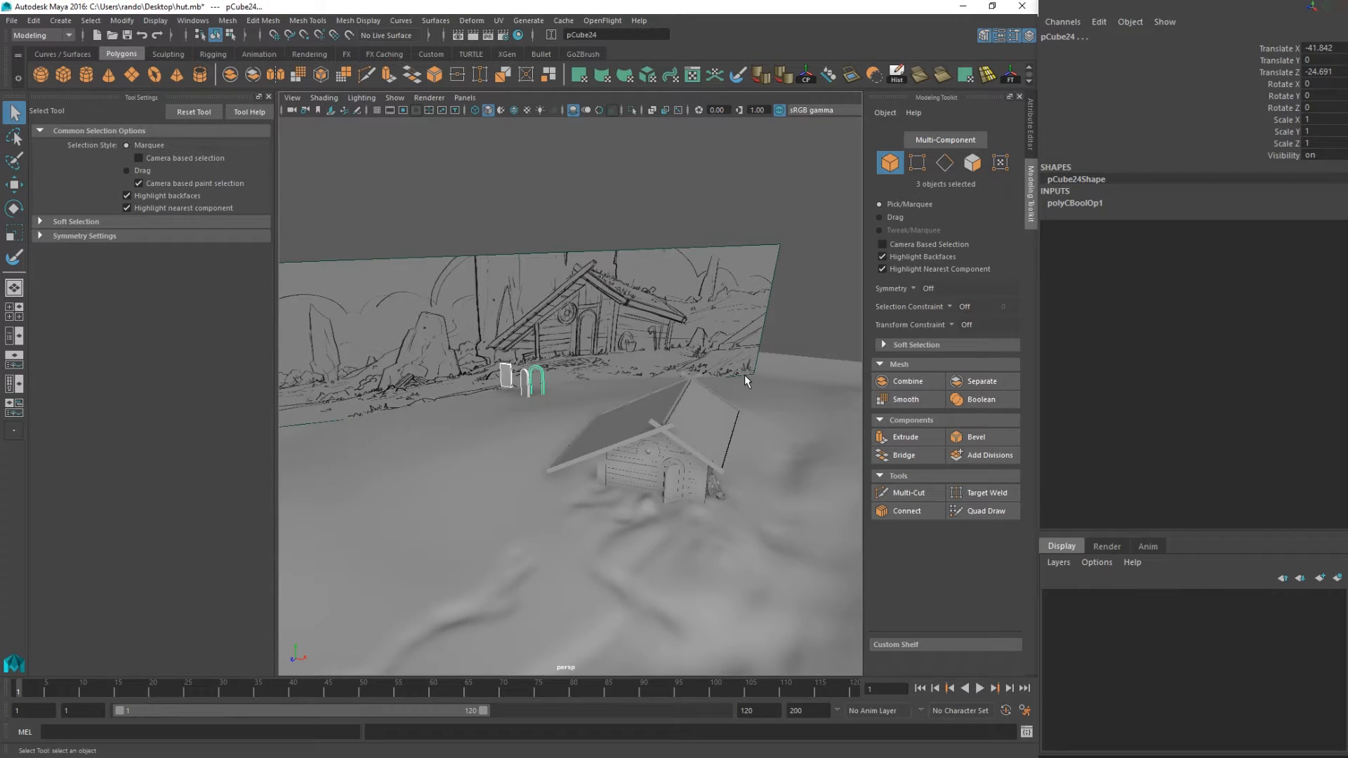
key("Delete")
scroll(719, 397, "down", 5)
key("ctrl+s")
Create a polygon cube, move it in front of the hut to about X -6.7, Z 24.4, and scale it uniformly to about 3.28.
mouse_move(648, 398)
left_mouse_down("alt")
mouse_move(547, 403)
mouse_move(556, 419)
mouse_move(617, 415)
left_mouse_up("alt")
scroll(556, 419, "up", 5)
middle_click_drag(617, 415, 593, 397, "alt")
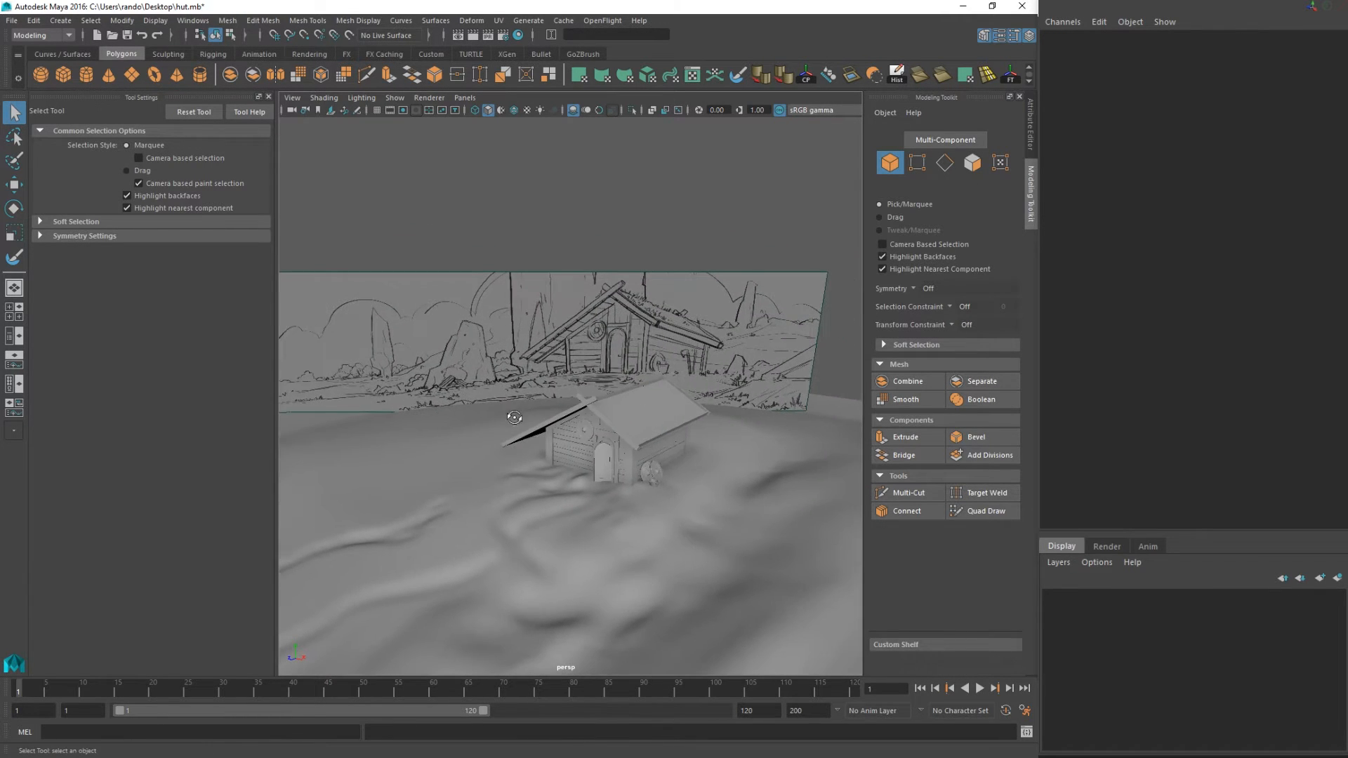
left_click_drag(514, 417, 542, 419, "alt")
middle_click_drag(542, 419, 533, 393, "alt")
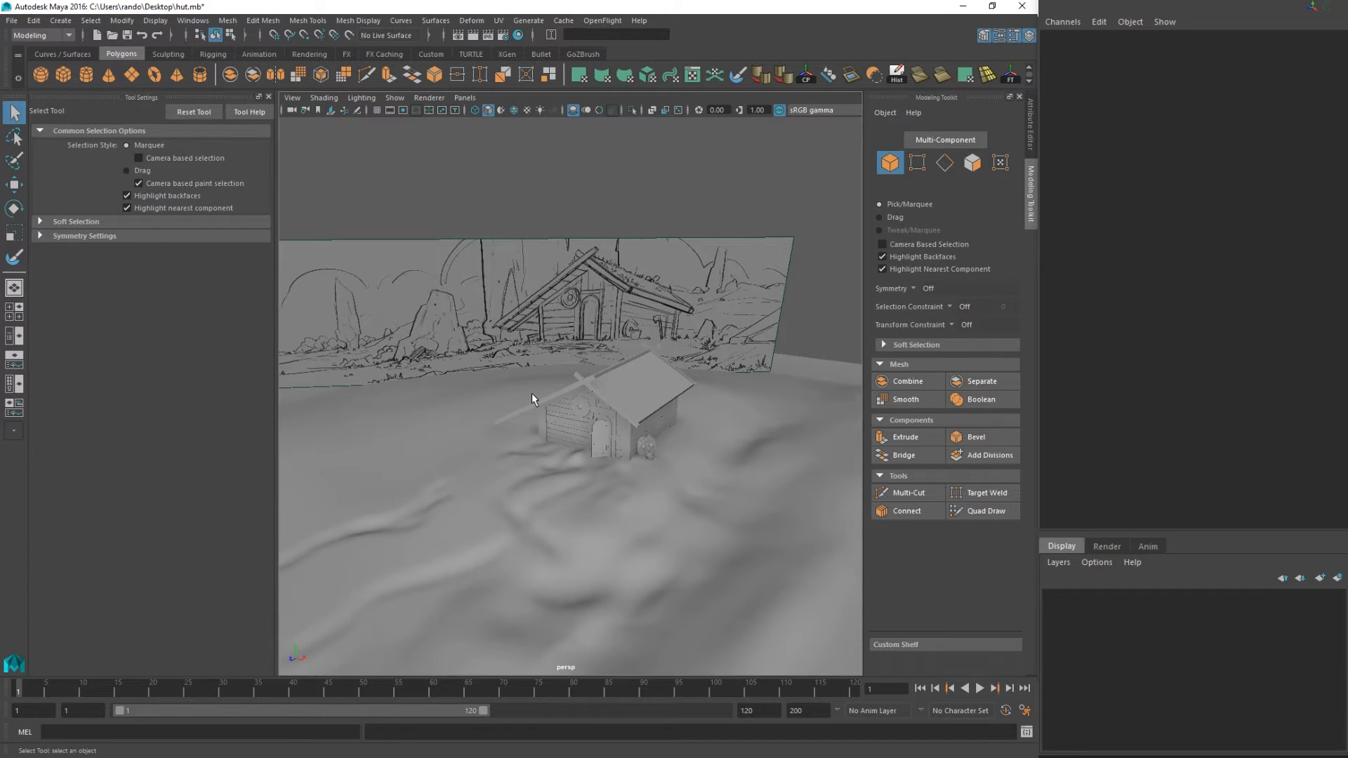
left_click(63, 74)
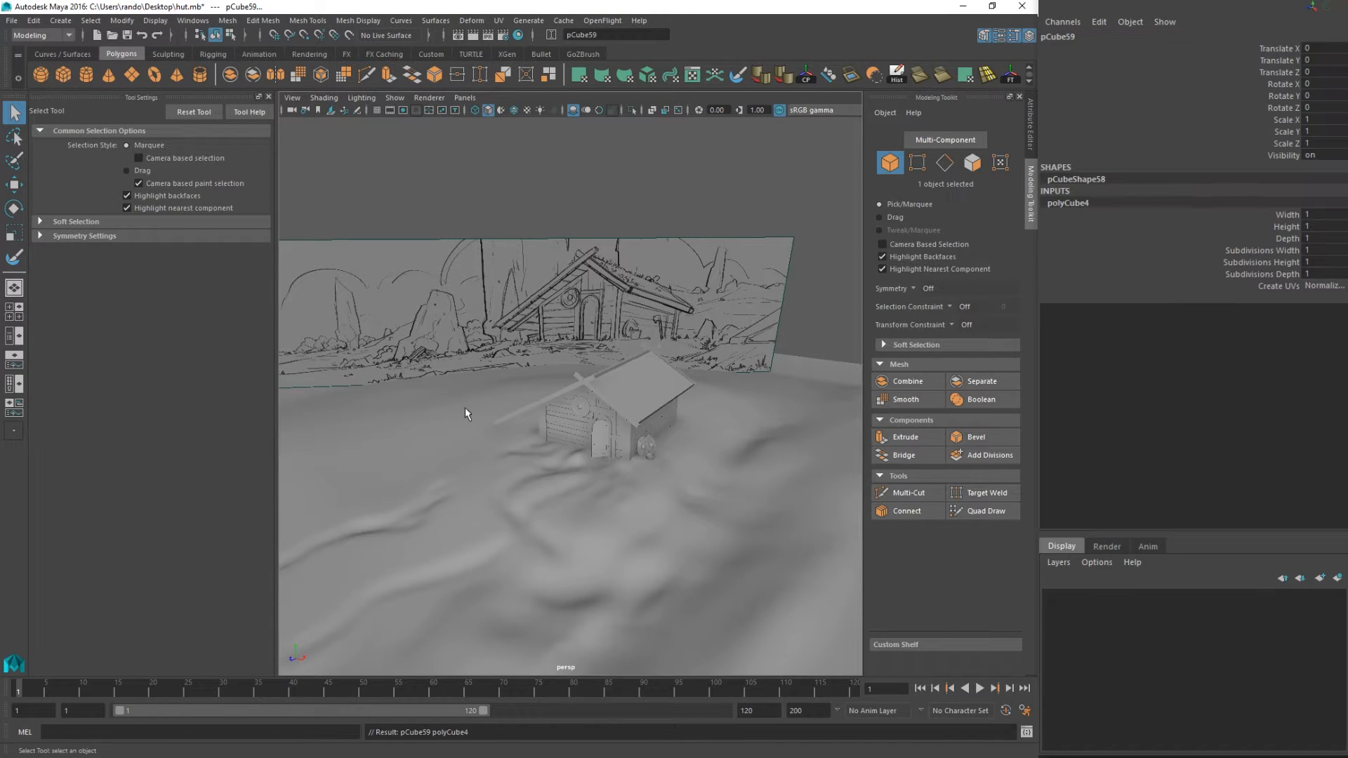
left_click_drag(465, 407, 476, 417, "alt")
key("w")
mouse_move(655, 451)
left_mouse_down()
mouse_move(521, 504)
mouse_move(529, 474)
mouse_move(504, 455)
left_mouse_up()
key("r")
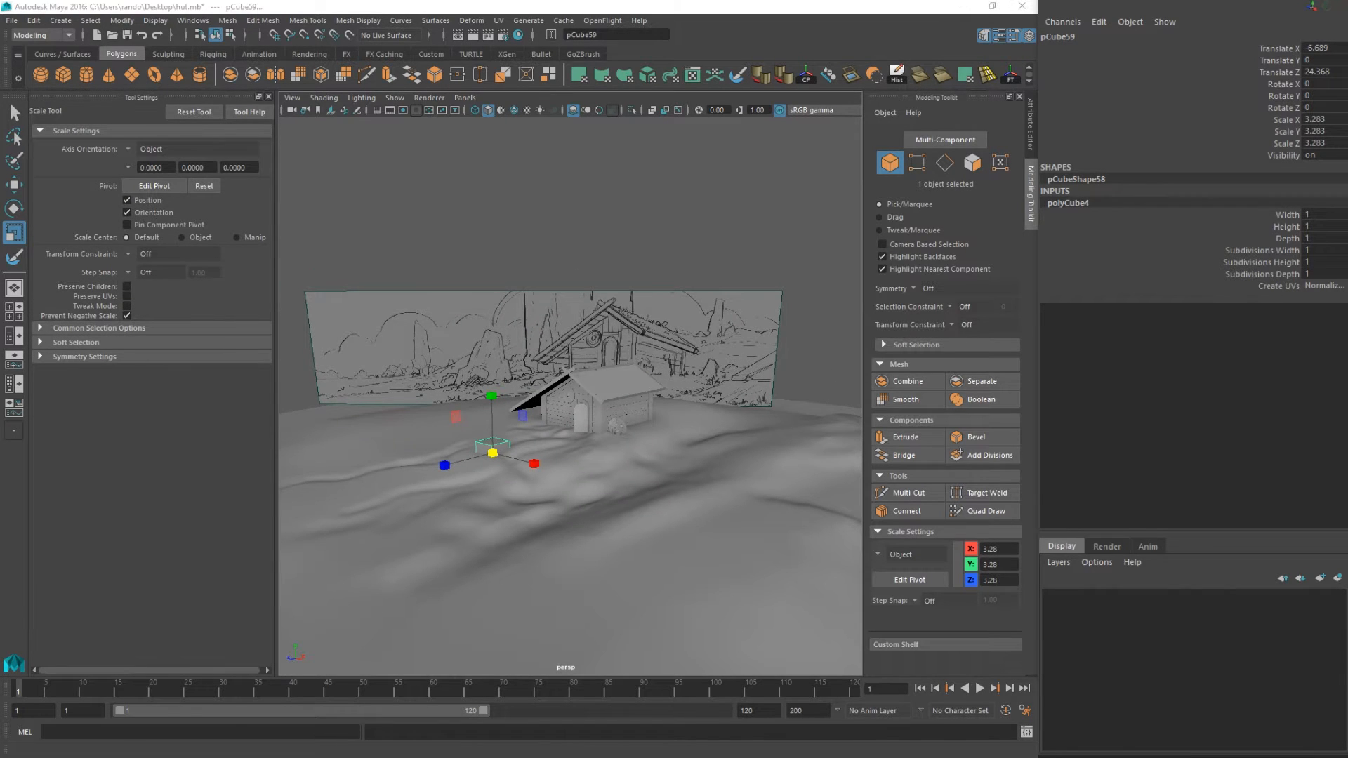
key("w")
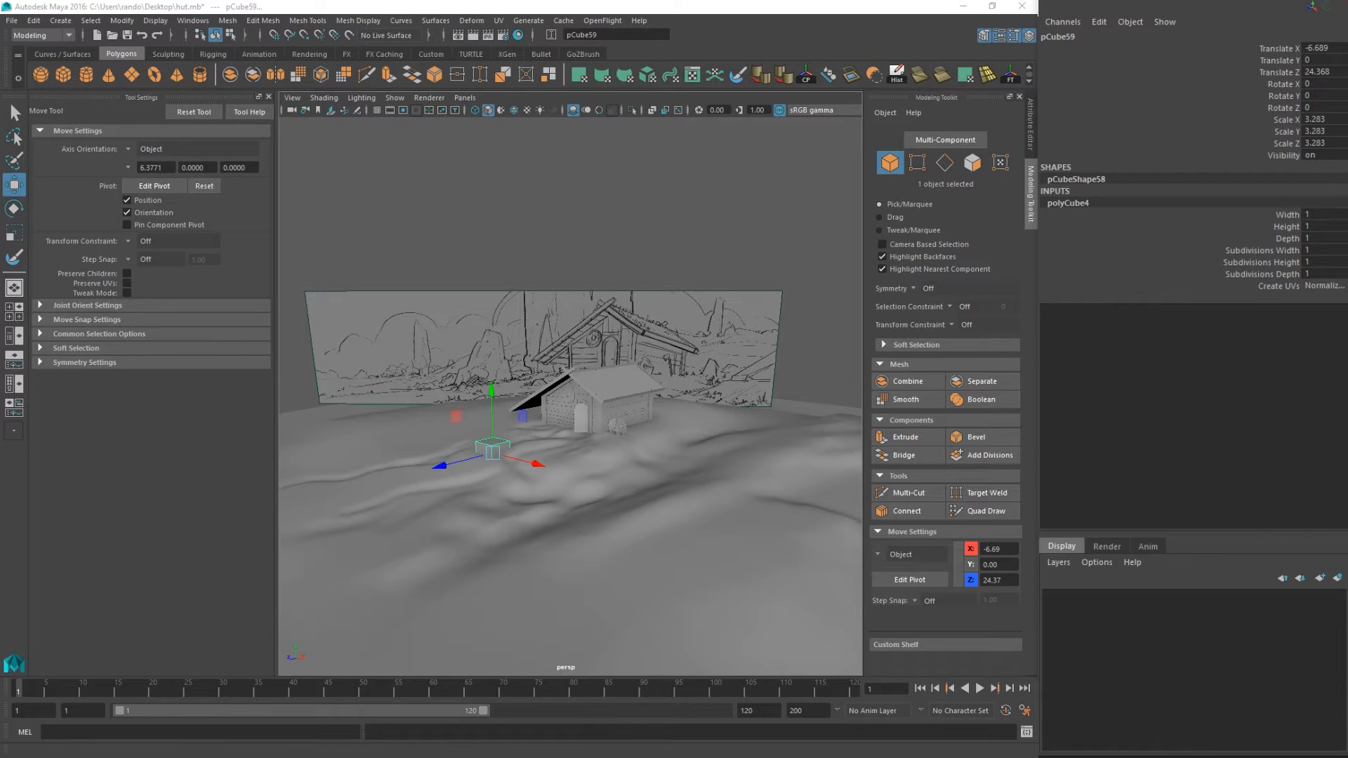
Place the floating Persp View window over the upper part of the main viewport and enlarge it for a bigger camera preview.
left_click_drag(1347, 184, 614, 111)
left_click_drag(461, 267, 381, 266)
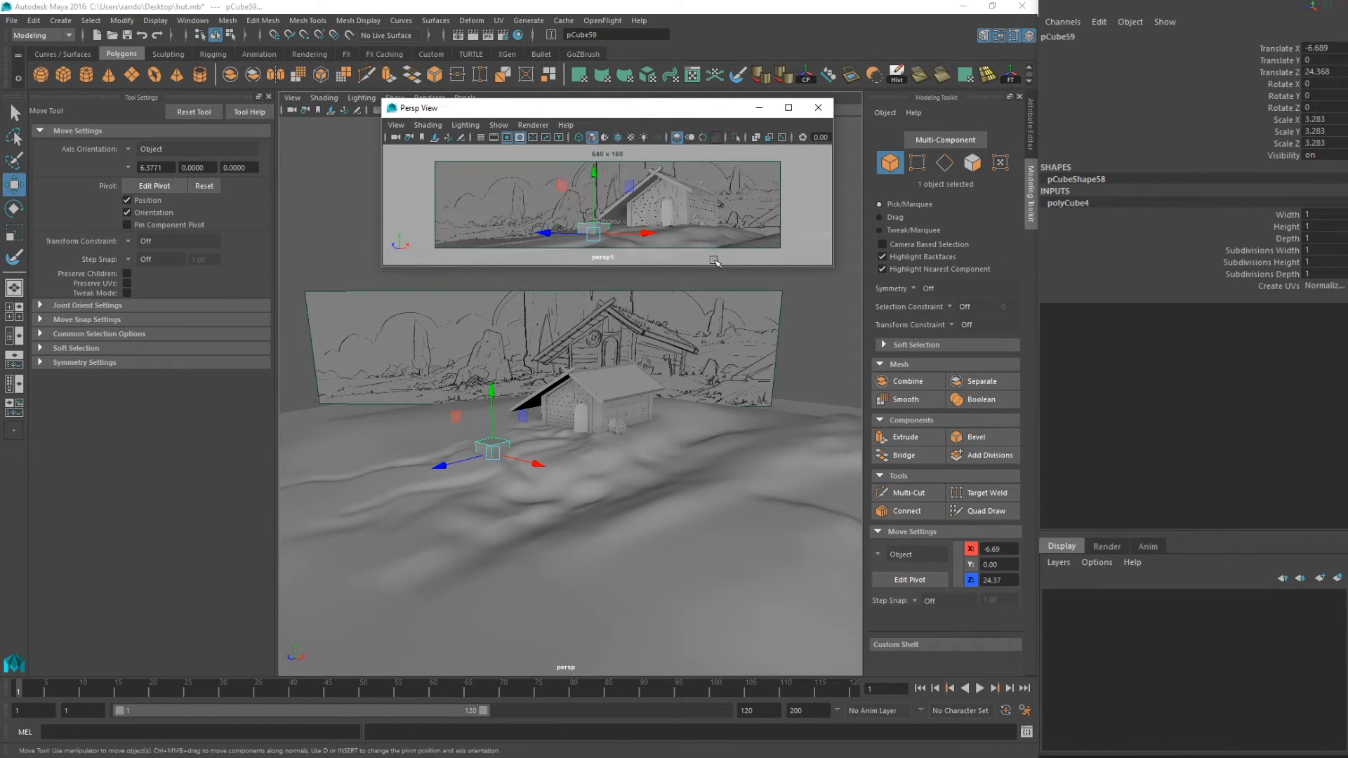
left_click_drag(775, 267, 1000, 290)
left_click_drag(749, 110, 729, 101)
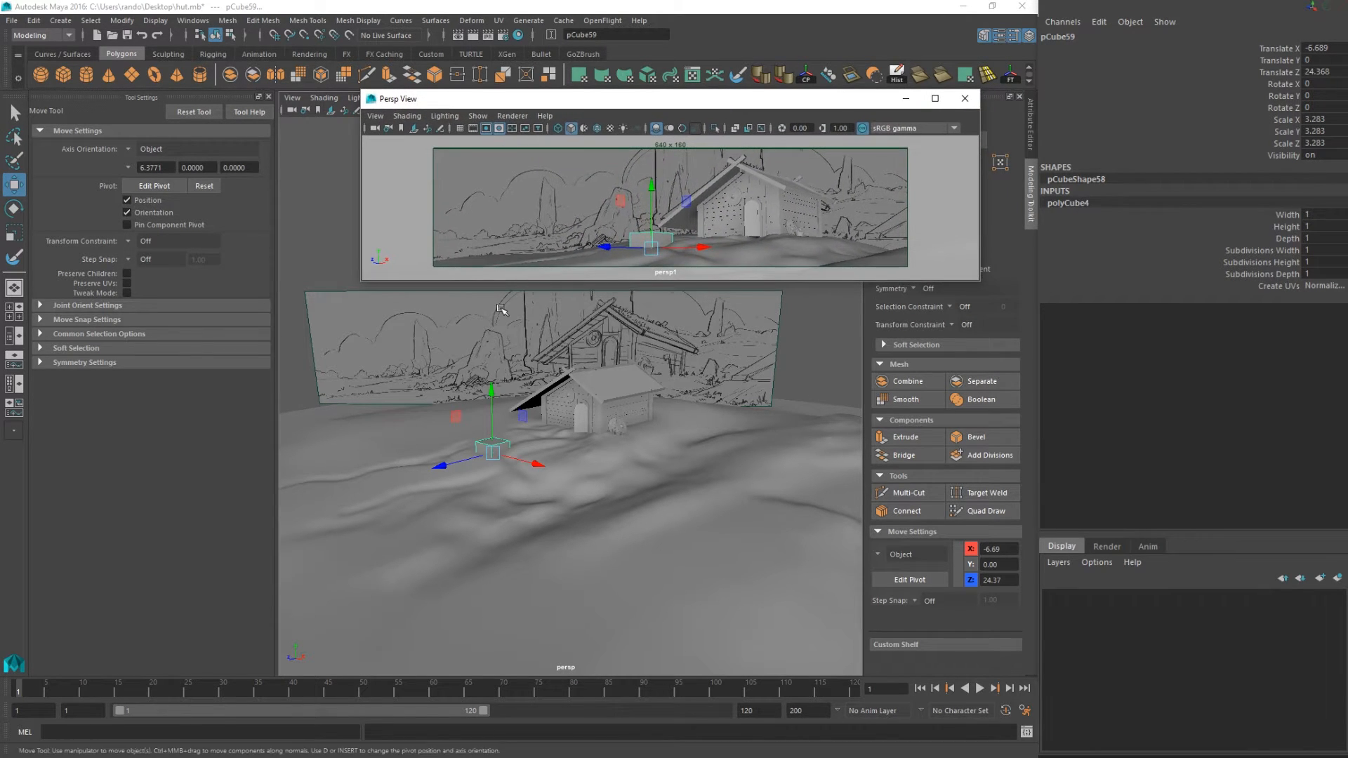
Move the cube across the ground to the open area beside the hut, at about X -23.8, Z 20.3.
left_click_drag(520, 443, 507, 445, "alt")
middle_click_drag(508, 446, 532, 517, "alt")
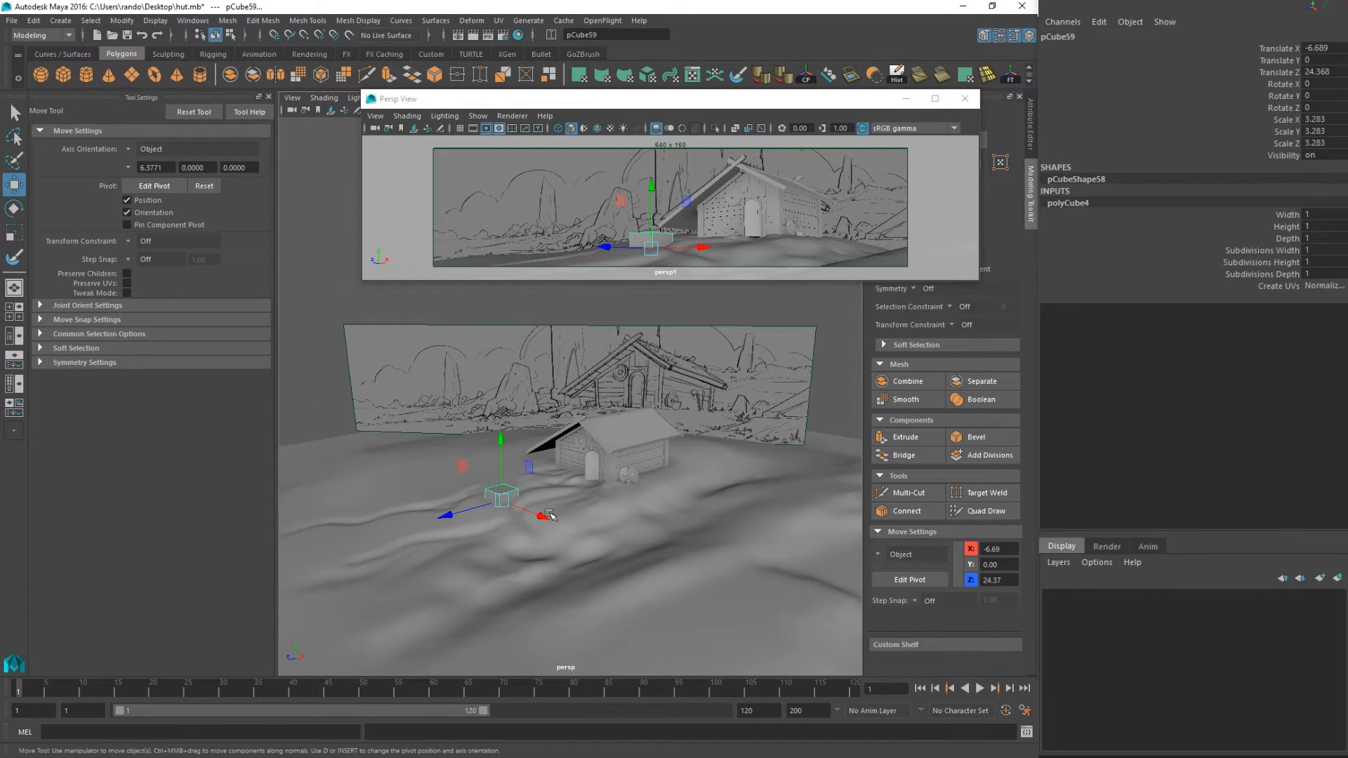
left_click_drag(549, 514, 475, 526, "alt")
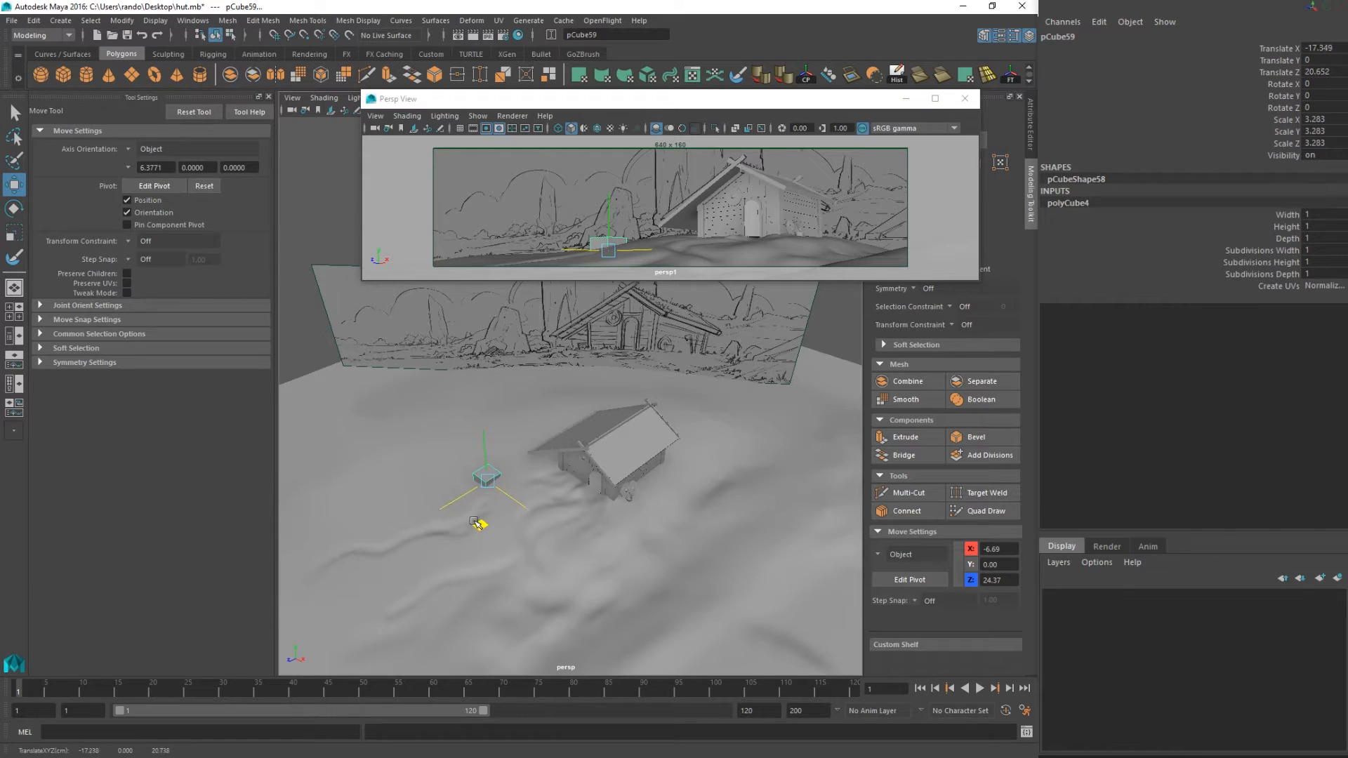
left_click_drag(477, 530, 454, 503)
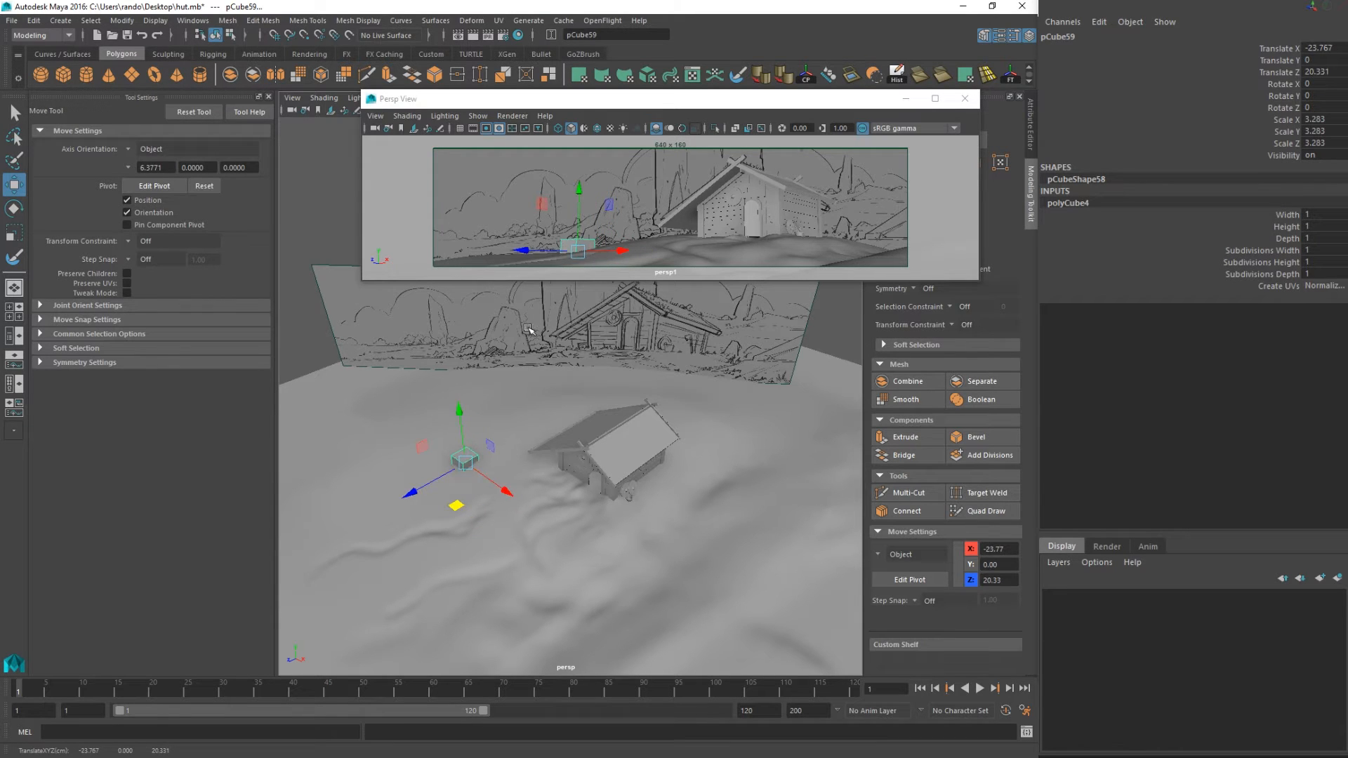
left_click_drag(459, 414, 459, 407)
Scale the cube into a block about 5.09 wide and deep and 12.9 tall, and shift it to about X -19.7, Z 17.4.
key("r")
mouse_move(467, 454)
left_mouse_down()
mouse_move(490, 455)
mouse_move(476, 455)
left_mouse_up()
left_click_drag(459, 406, 457, 338)
key("w")
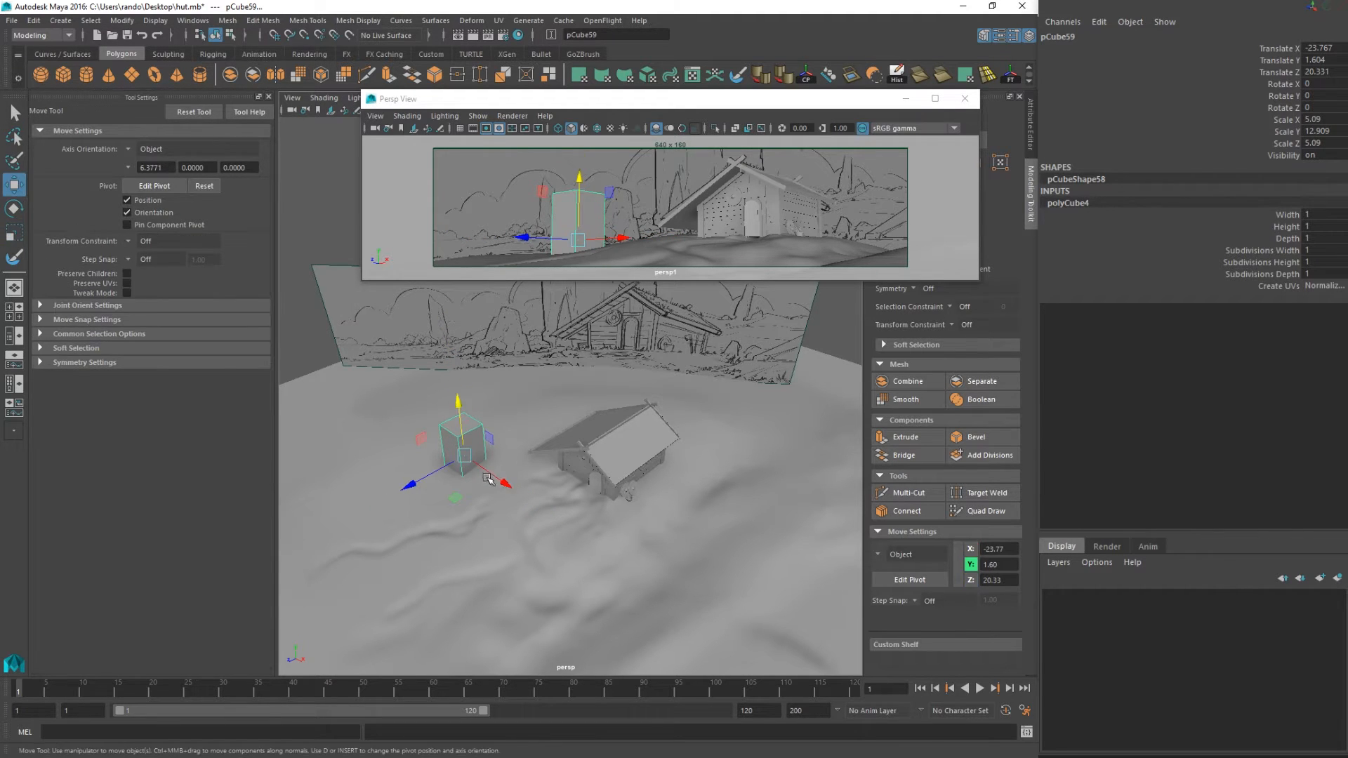
left_click_drag(460, 497, 491, 499)
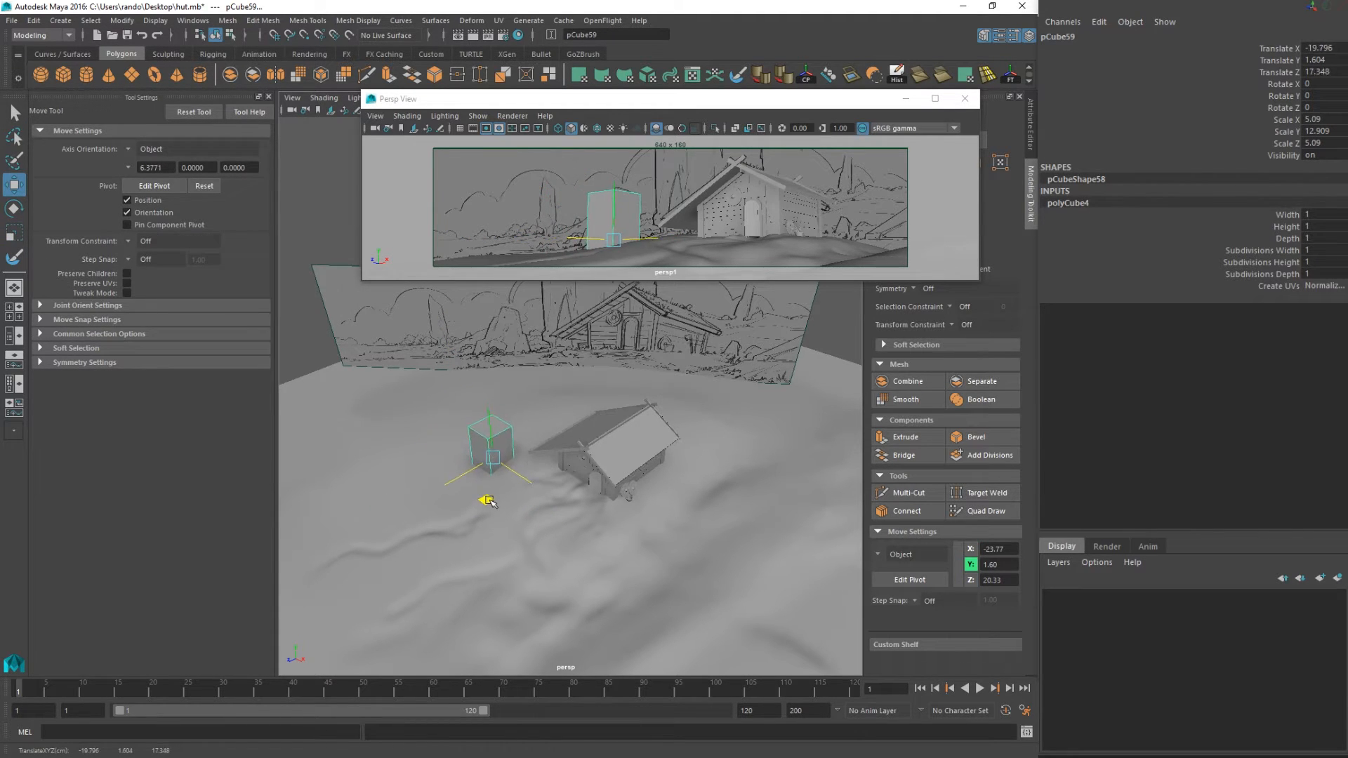
left_click(326, 221)
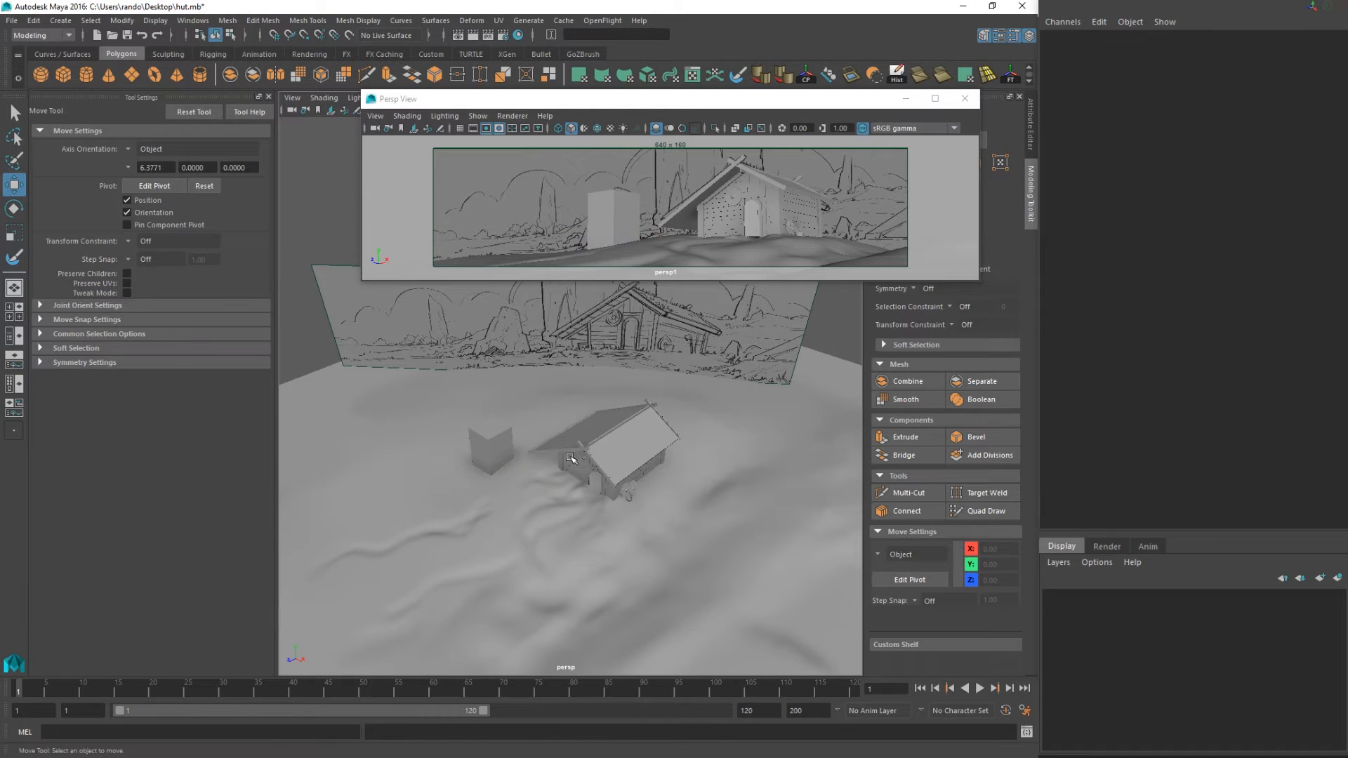
Taper the tall block by selecting its top face and scaling it down.
left_click_drag(568, 460, 592, 438, "alt")
left_click(489, 449)
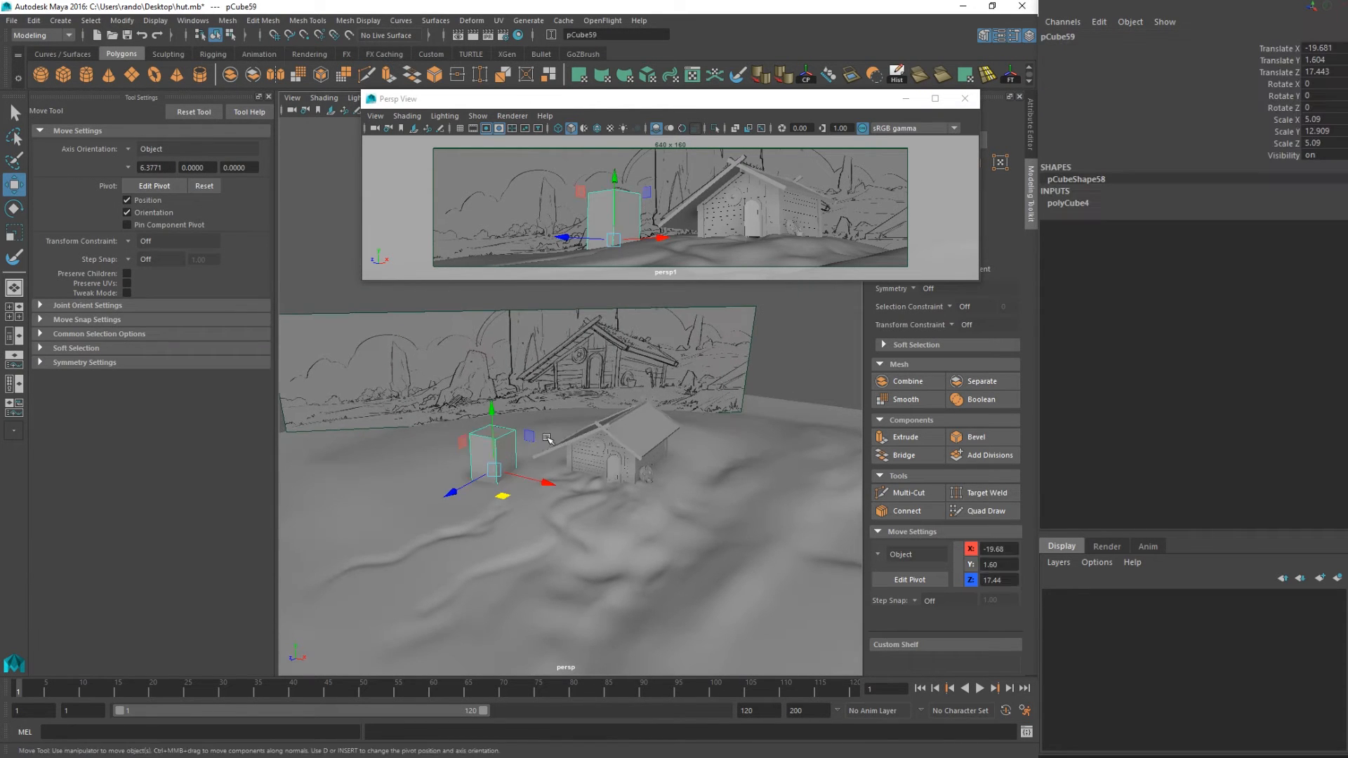
scroll(549, 440, "up", 4)
middle_click_drag(456, 436, 562, 442, "alt")
scroll(563, 442, "up", 3)
mouse_move(546, 498)
left_mouse_down("alt")
mouse_move(541, 482)
mouse_move(502, 472)
mouse_move(538, 483)
left_mouse_up("alt")
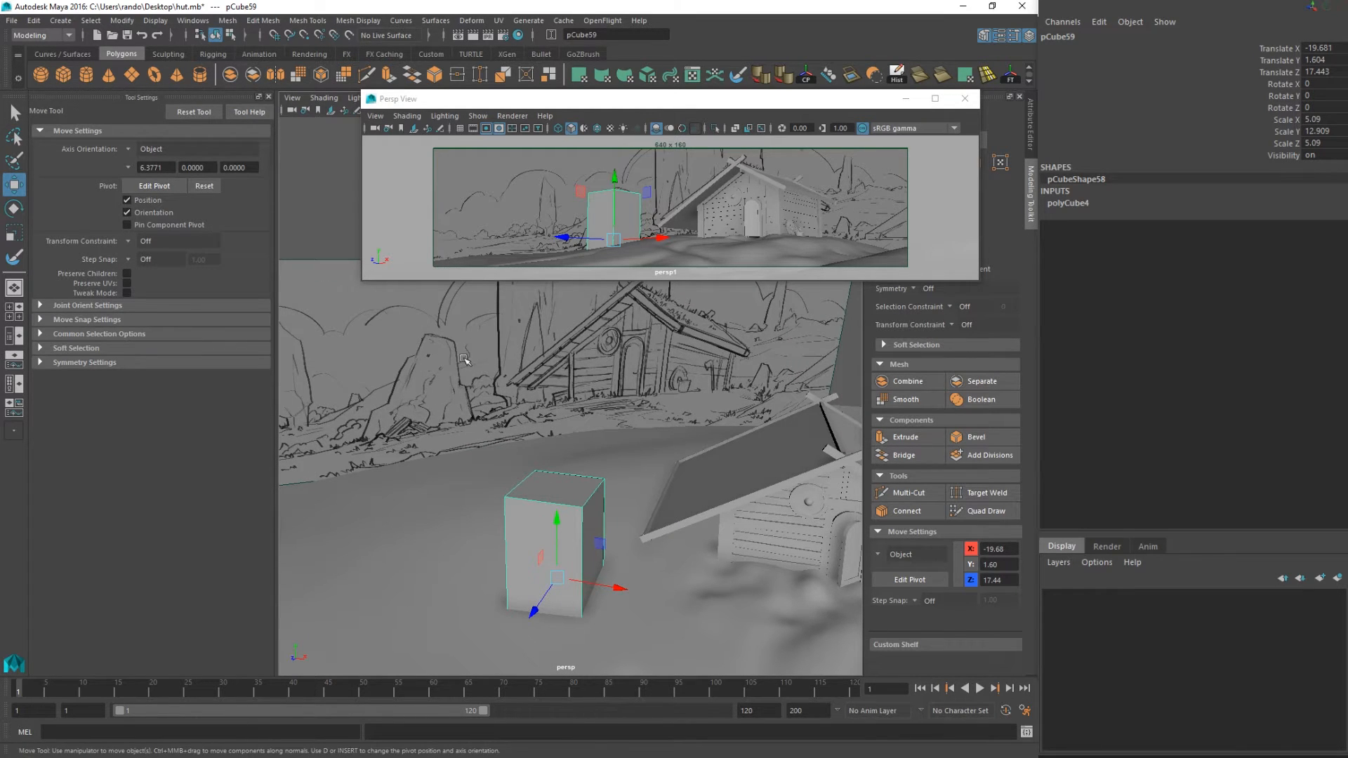
left_click_drag(510, 439, 546, 455, "alt")
left_click_drag(551, 505, 551, 513, "alt")
right_click_drag(551, 513, 552, 409)
left_click(536, 507)
left_click(545, 491)
key("r")
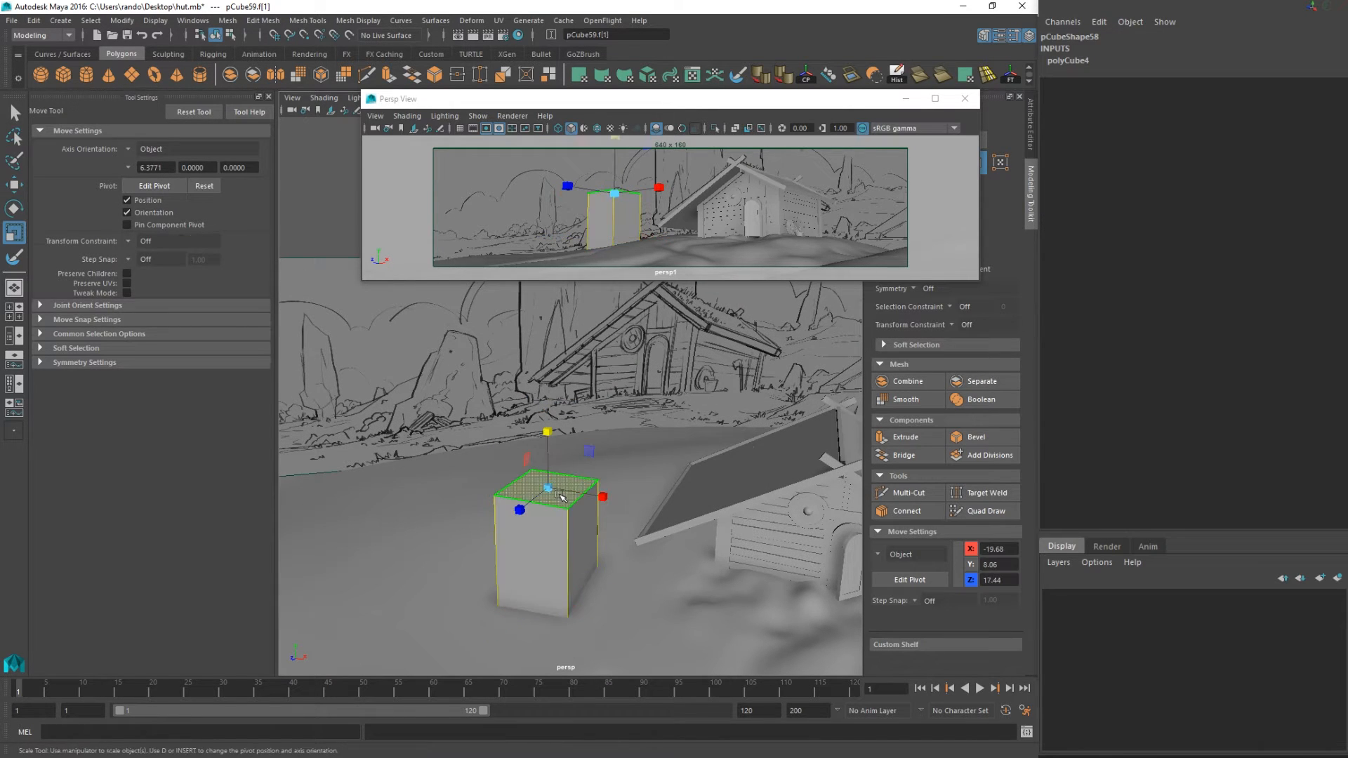
left_click_drag(516, 511, 559, 540)
key("q")
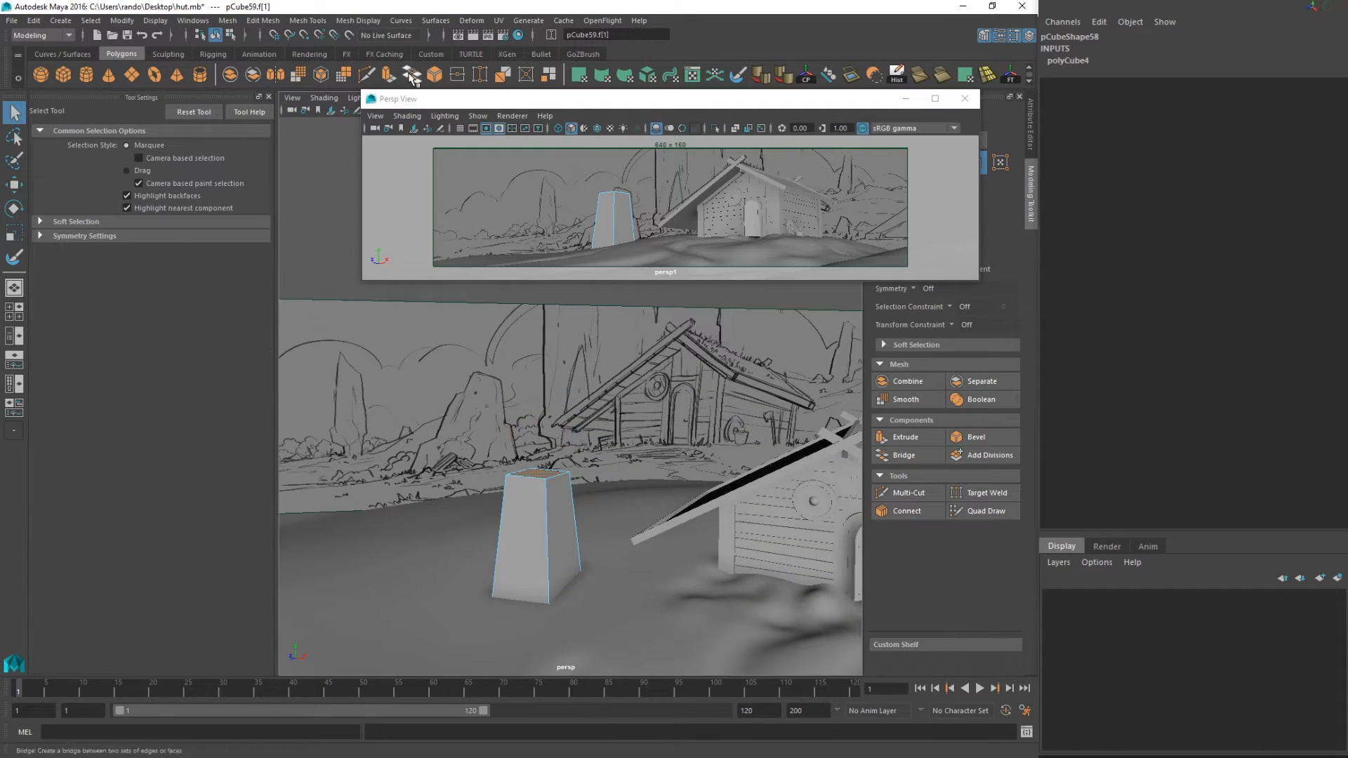
Insert a horizontal edge loop around the middle of the tapered block with the Multi-Cut tool.
left_click(367, 75)
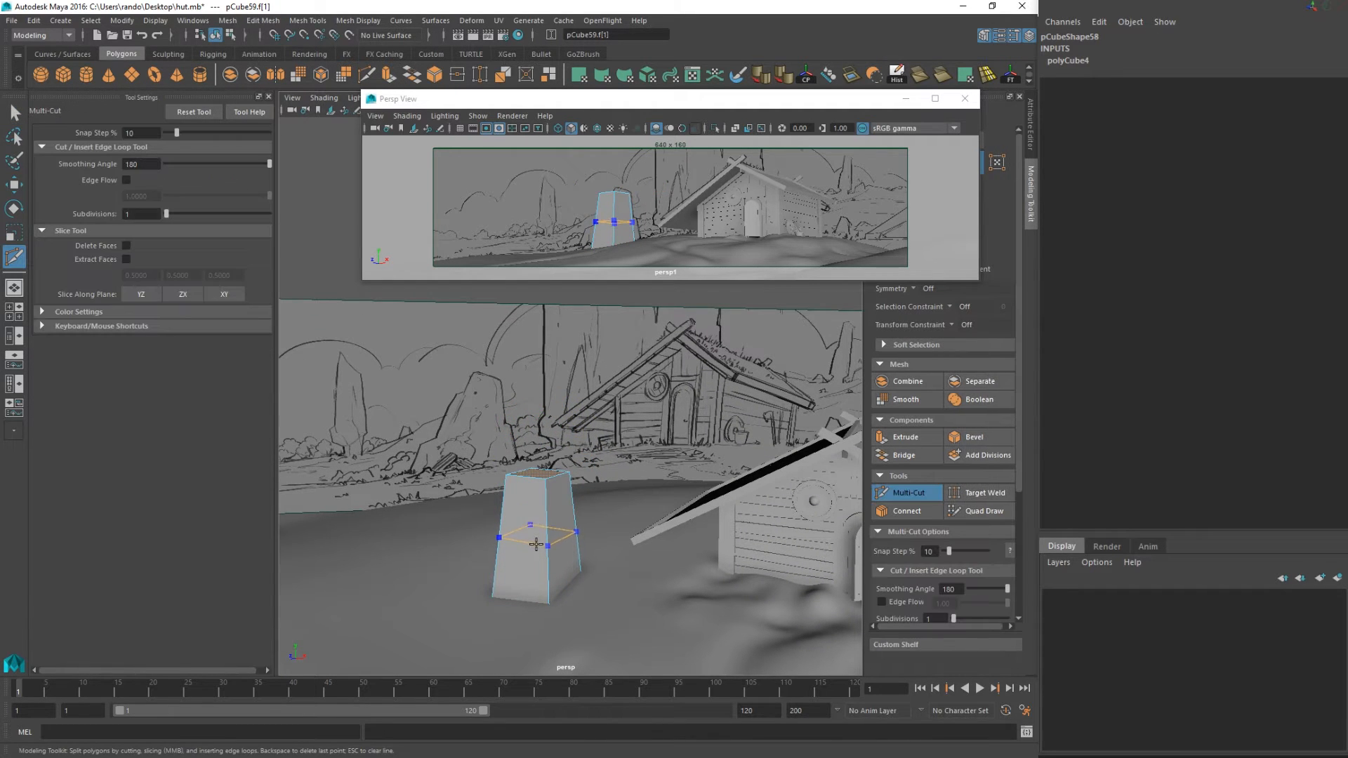
left_click(537, 545, "ctrl")
left_click_drag(577, 551, 572, 535, "alt")
key("q")
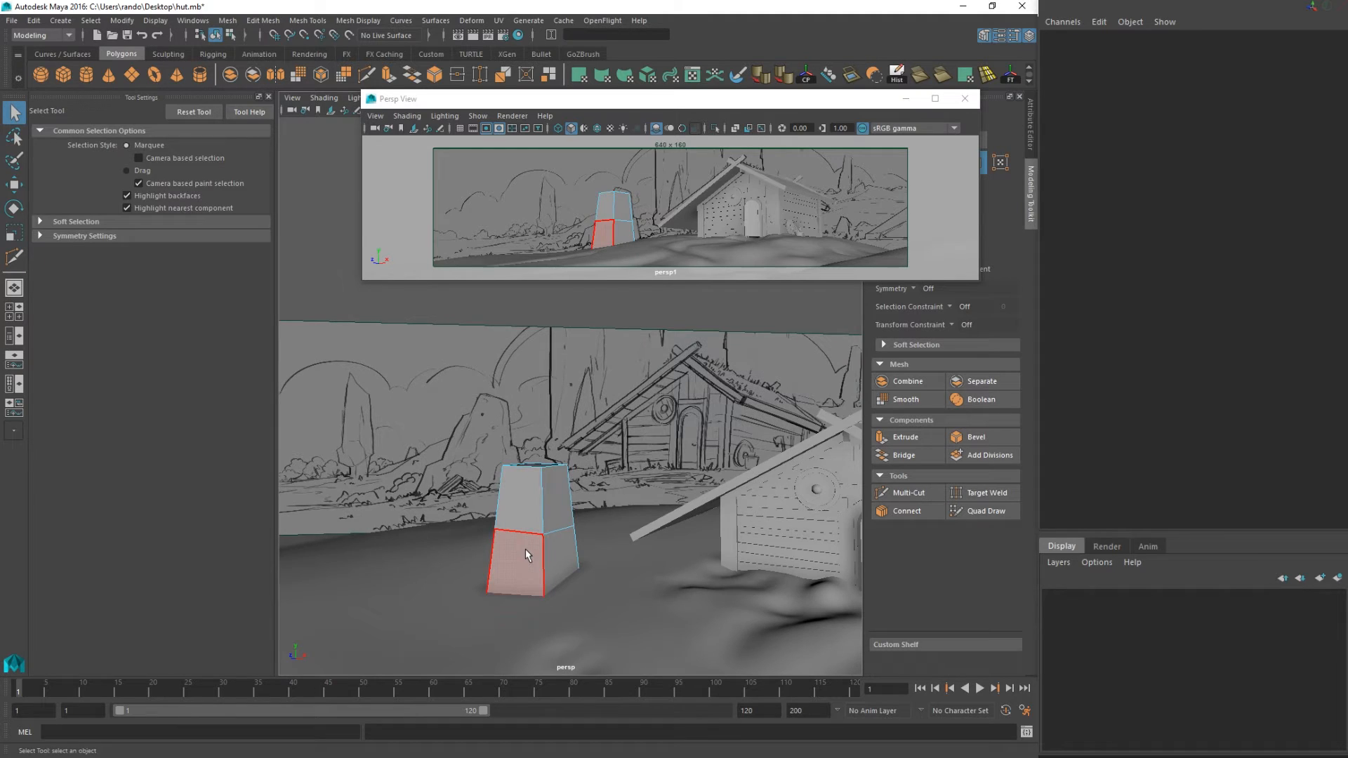
Select the ring of faces below the edge loop, scale it wider, and flatten it vertically into a lower band.
left_click(534, 555)
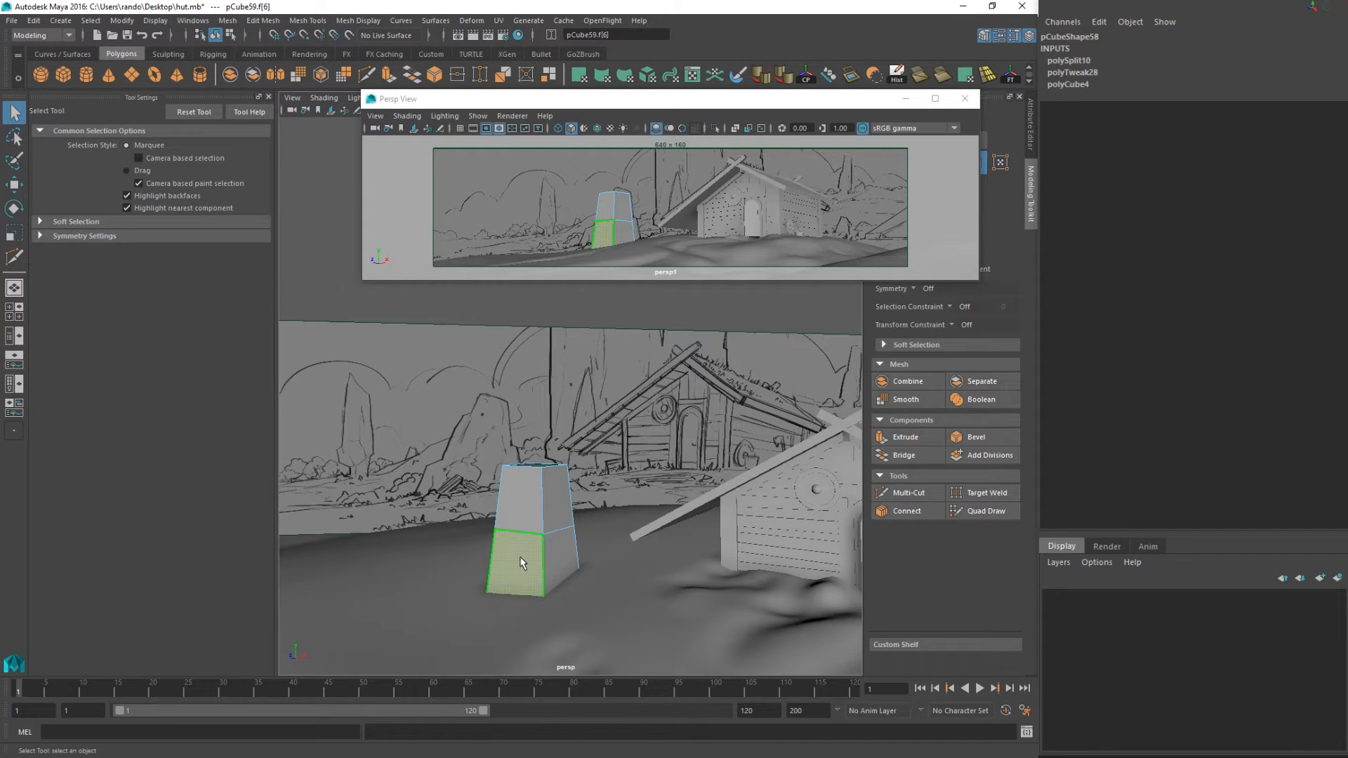
key("Right")
key("r")
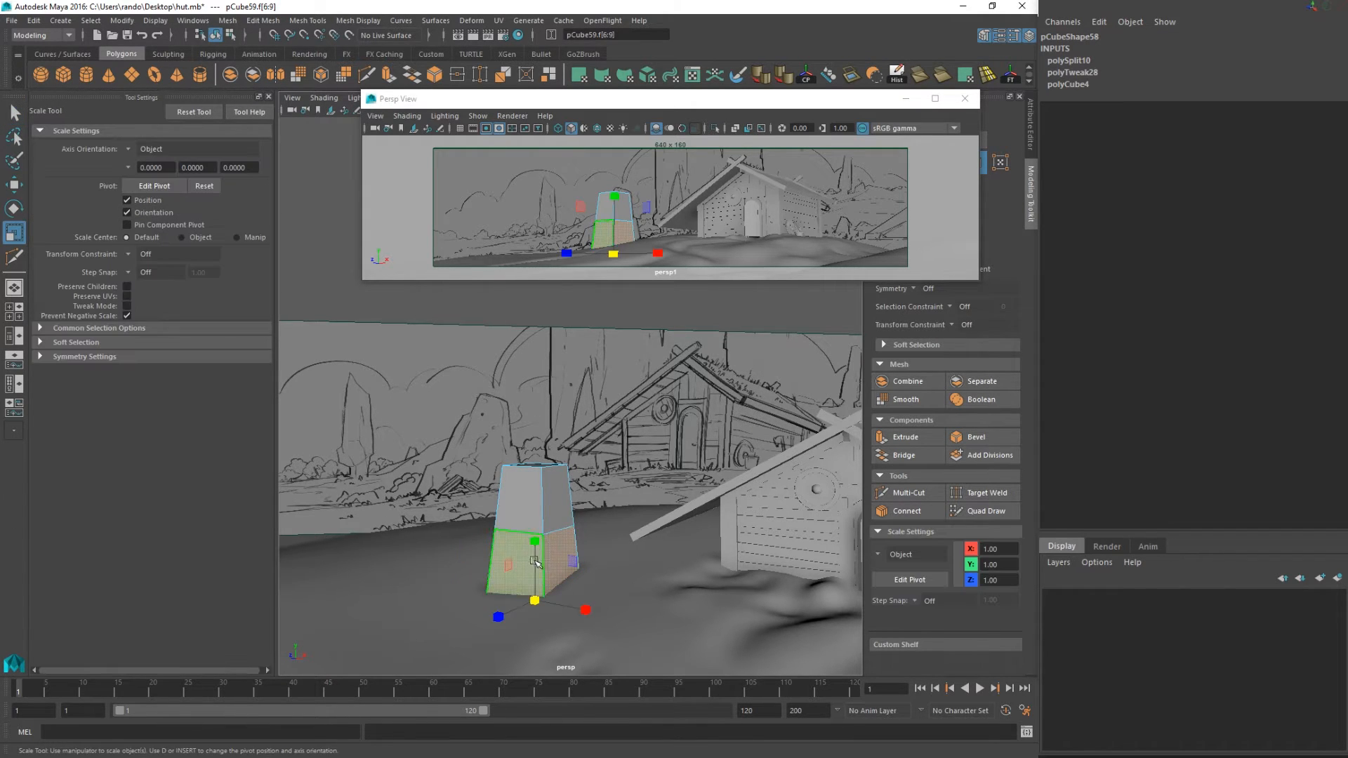
left_click_drag(535, 601, 554, 598)
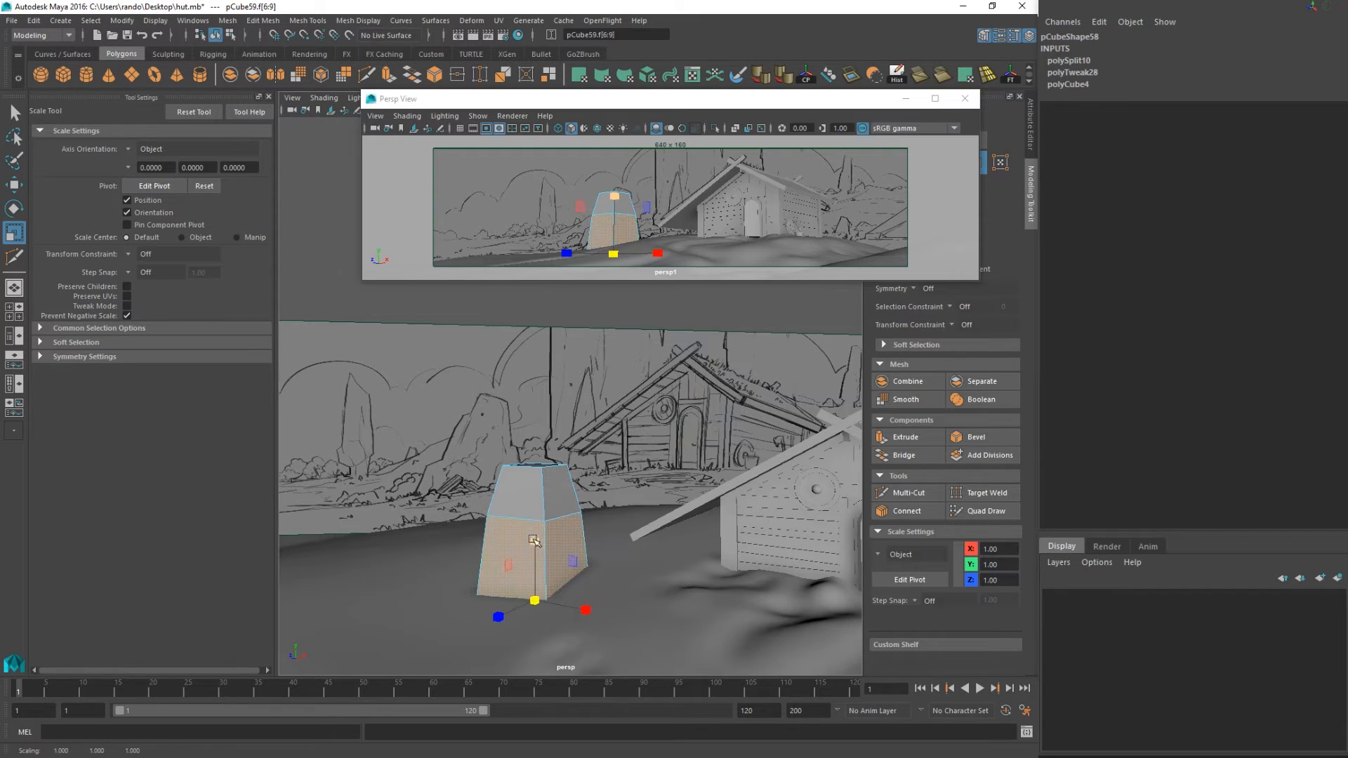
left_click_drag(534, 542, 534, 559)
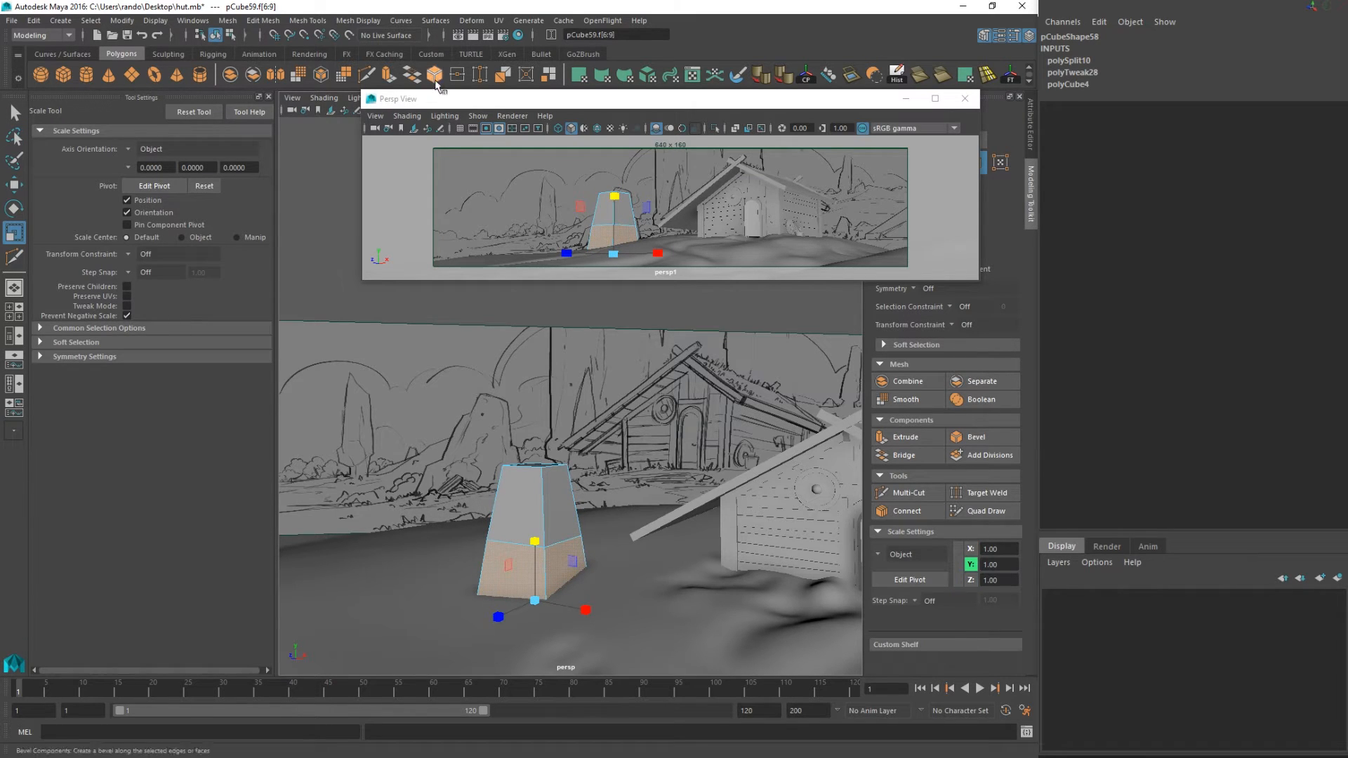
Extrude the lower band of faces outward by about 2.54 to form a wide base, and lower it slightly.
left_click(385, 81)
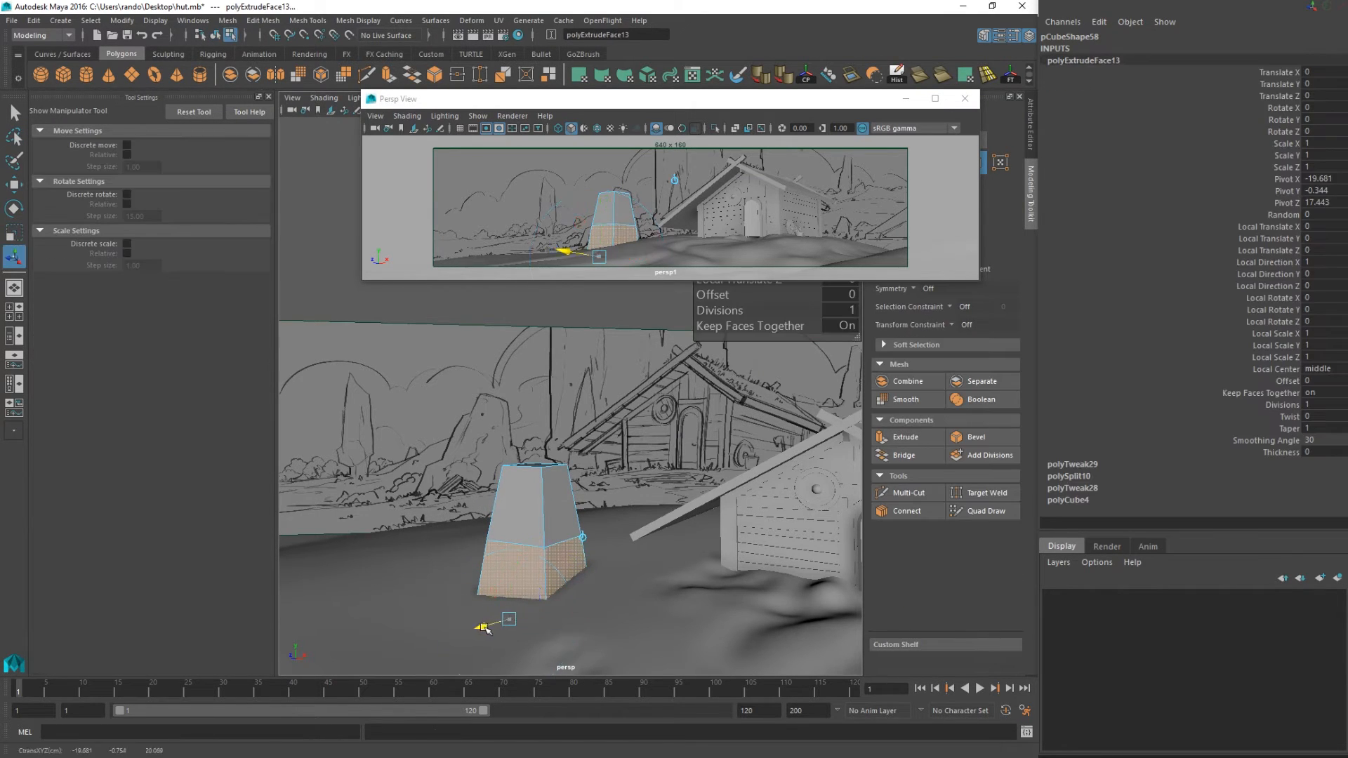
left_click_drag(476, 629, 458, 638)
key("w")
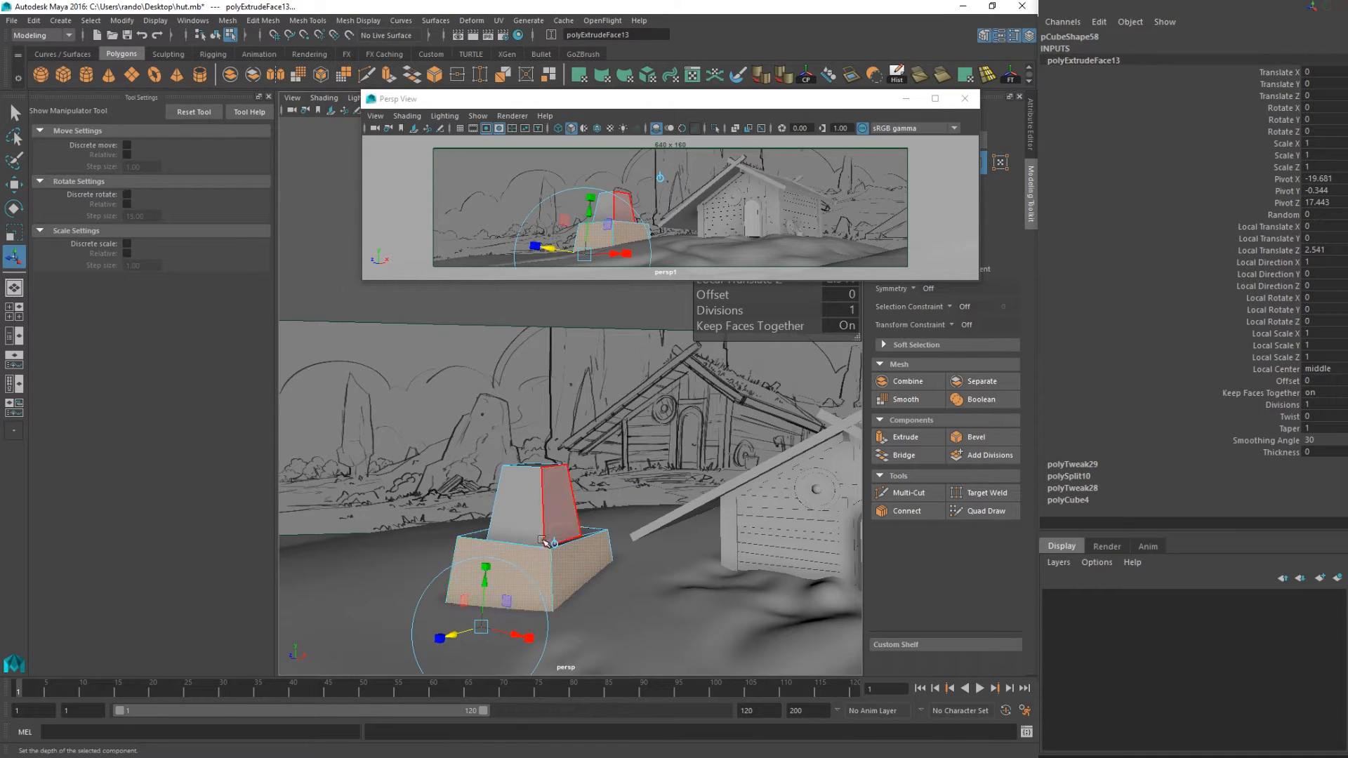
mouse_move(538, 530)
left_mouse_down()
mouse_move(536, 543)
mouse_move(553, 524)
left_mouse_up()
middle_click_drag(553, 524, 515, 548, "alt")
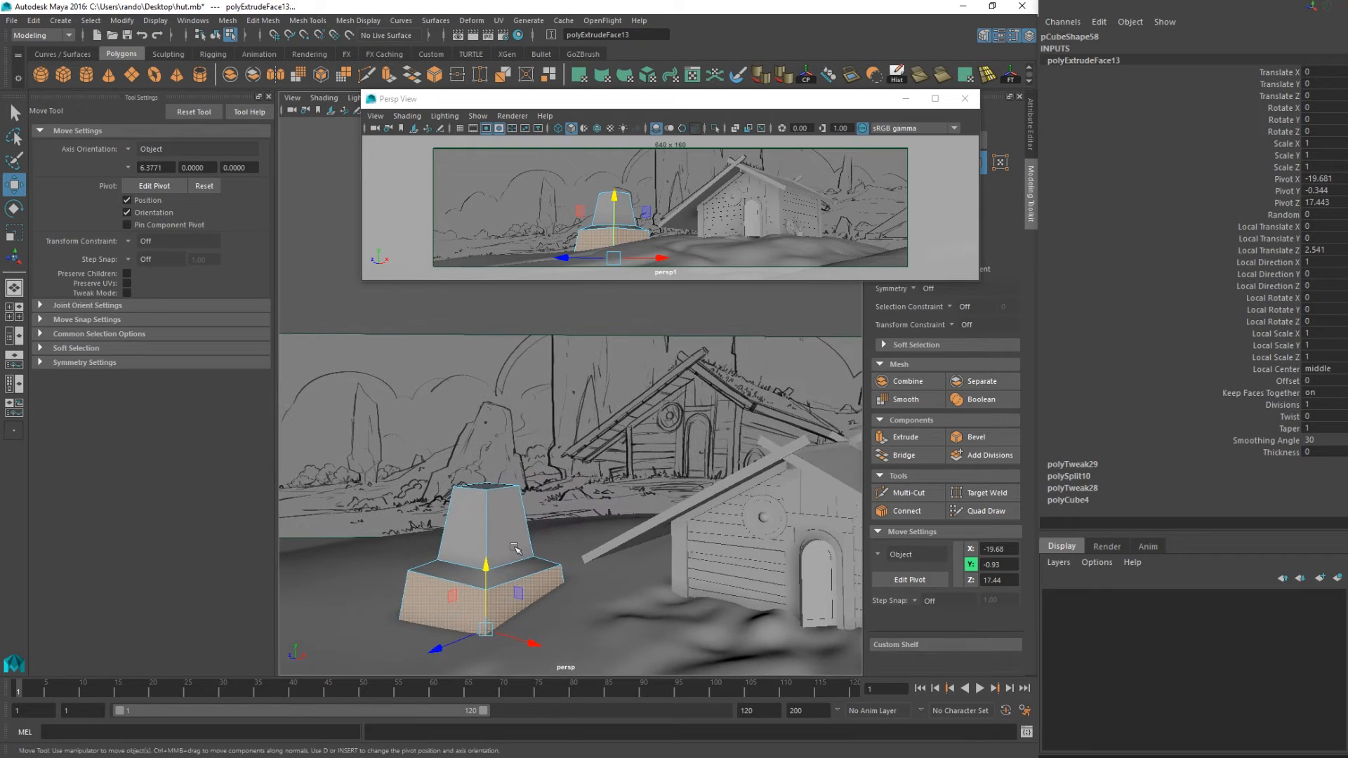
Return to object mode and move the whole stepped block farther away from the hut in the camera view.
right_click_drag(511, 370, 448, 373)
key("q")
right_click_drag(625, 224, 661, 217)
left_click(608, 231)
key("w")
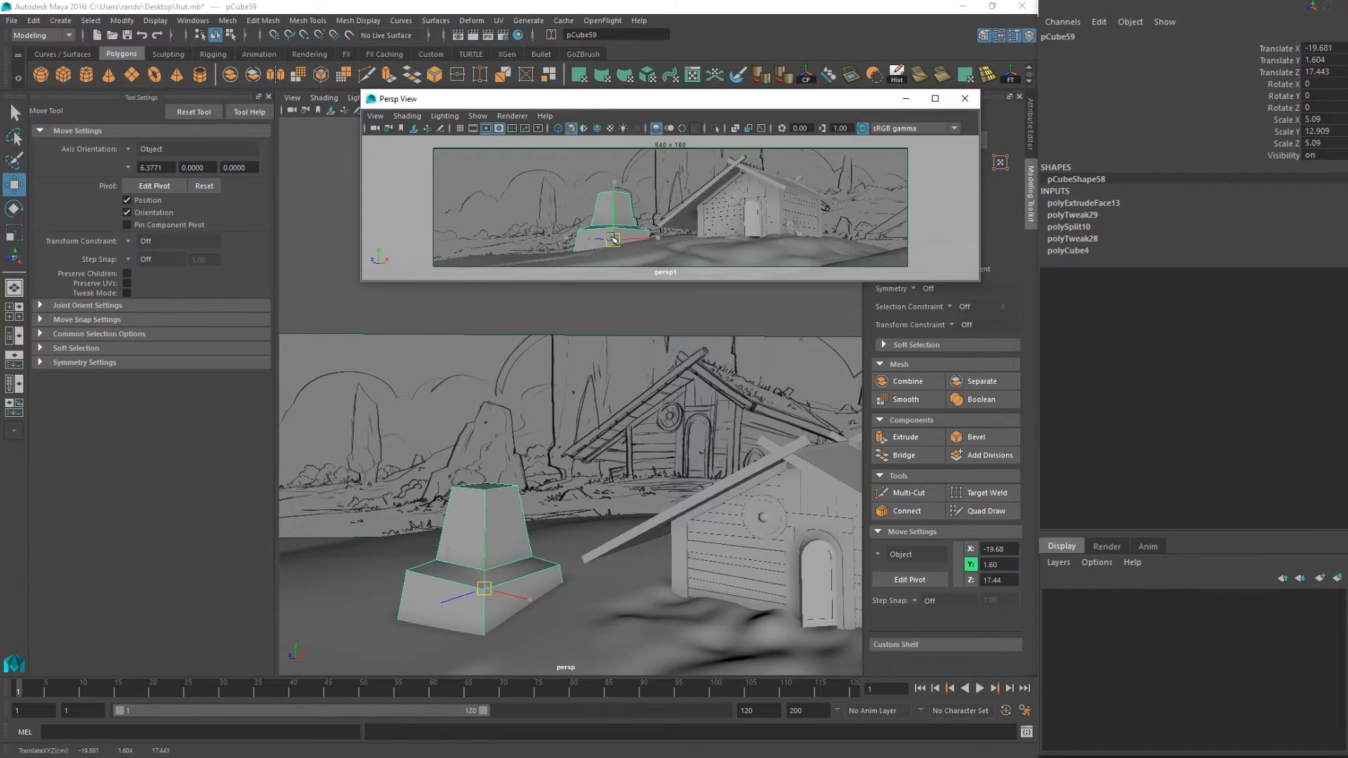
left_click_drag(608, 231, 532, 239)
middle_click_drag(424, 469, 643, 463, "alt")
Reshape the stepped block's base into a less regular form by moving its vertices, and return to object mode.
right_click_drag(557, 528, 494, 373)
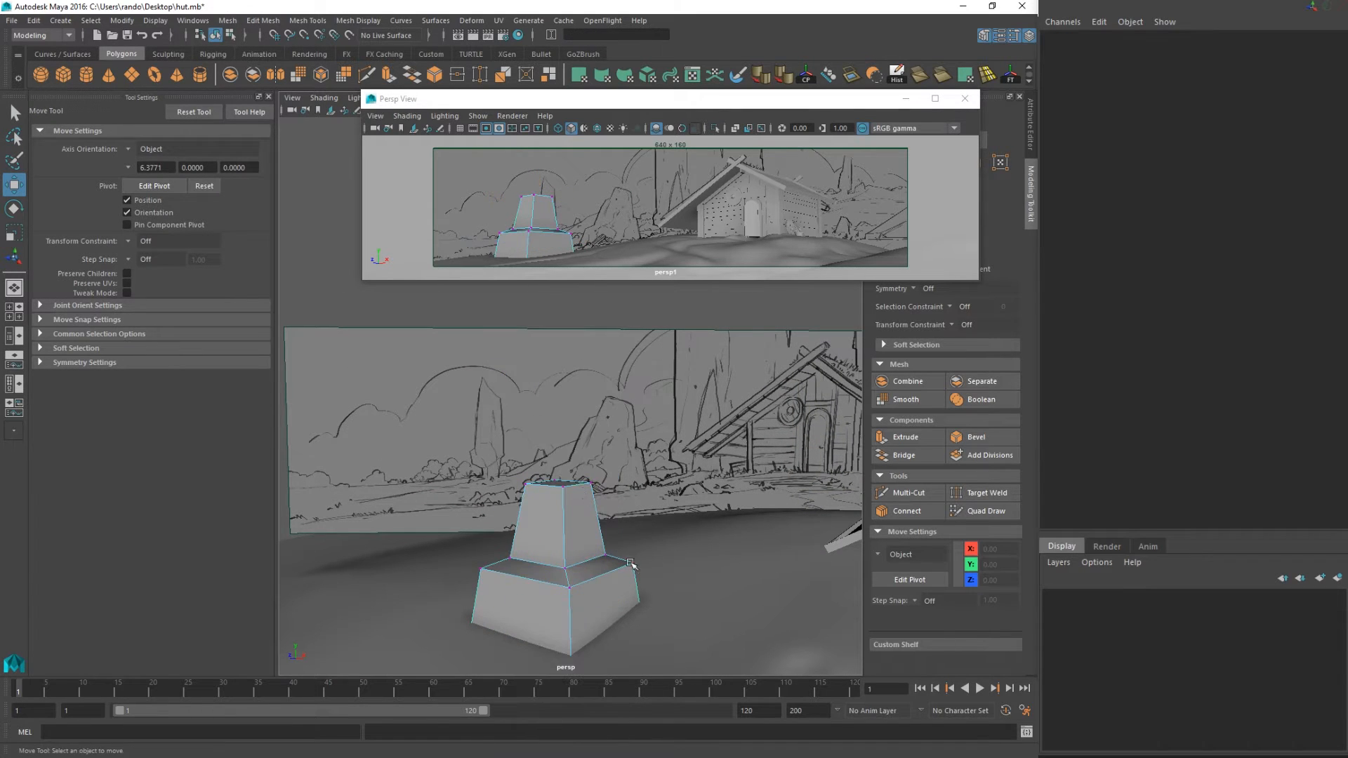
left_click_drag(581, 549, 479, 574, "alt")
key("b")
left_click(473, 567)
left_click(565, 572)
left_click_drag(565, 573, 673, 614)
right_click_drag(593, 504, 601, 504)
right_click_drag(661, 363, 657, 352)
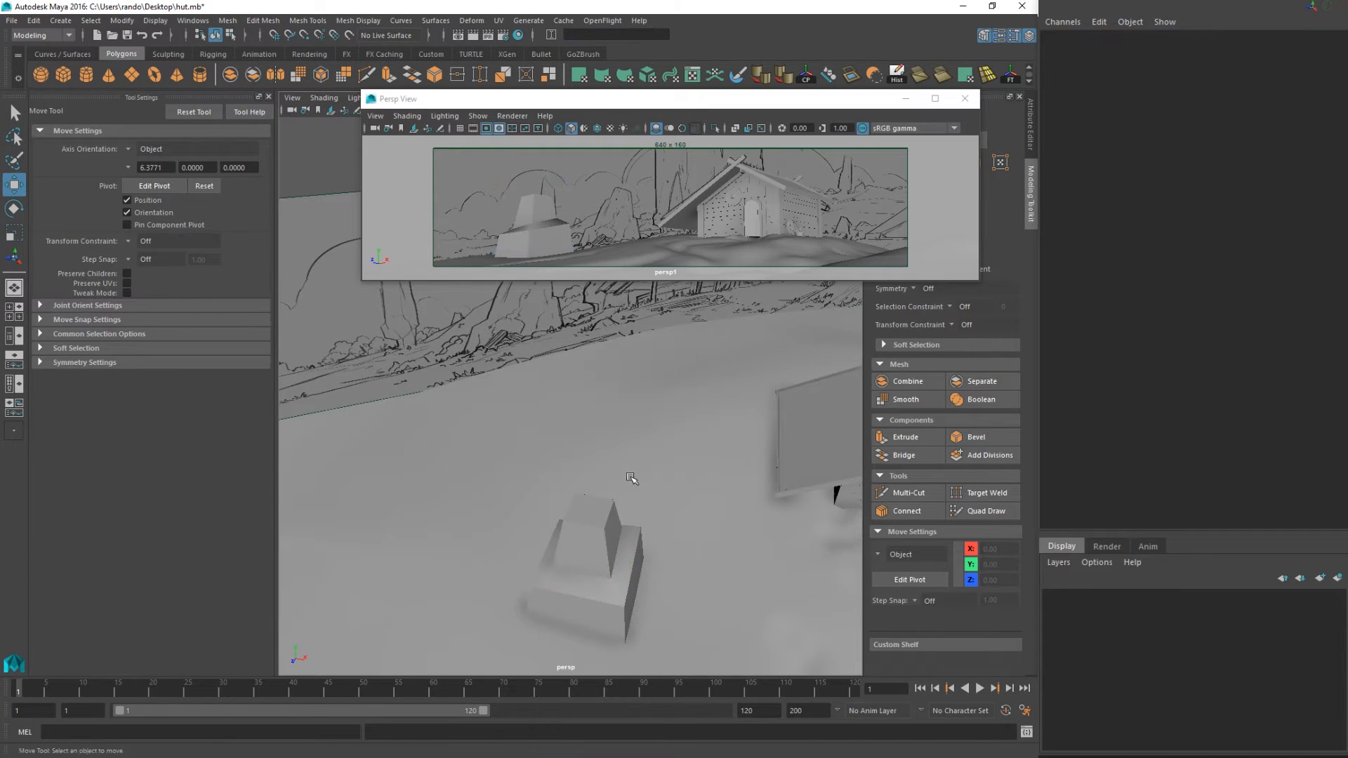
Shift corner vertices of the stepped block outward in plan to give its footprint a less regular outline.
key("r")
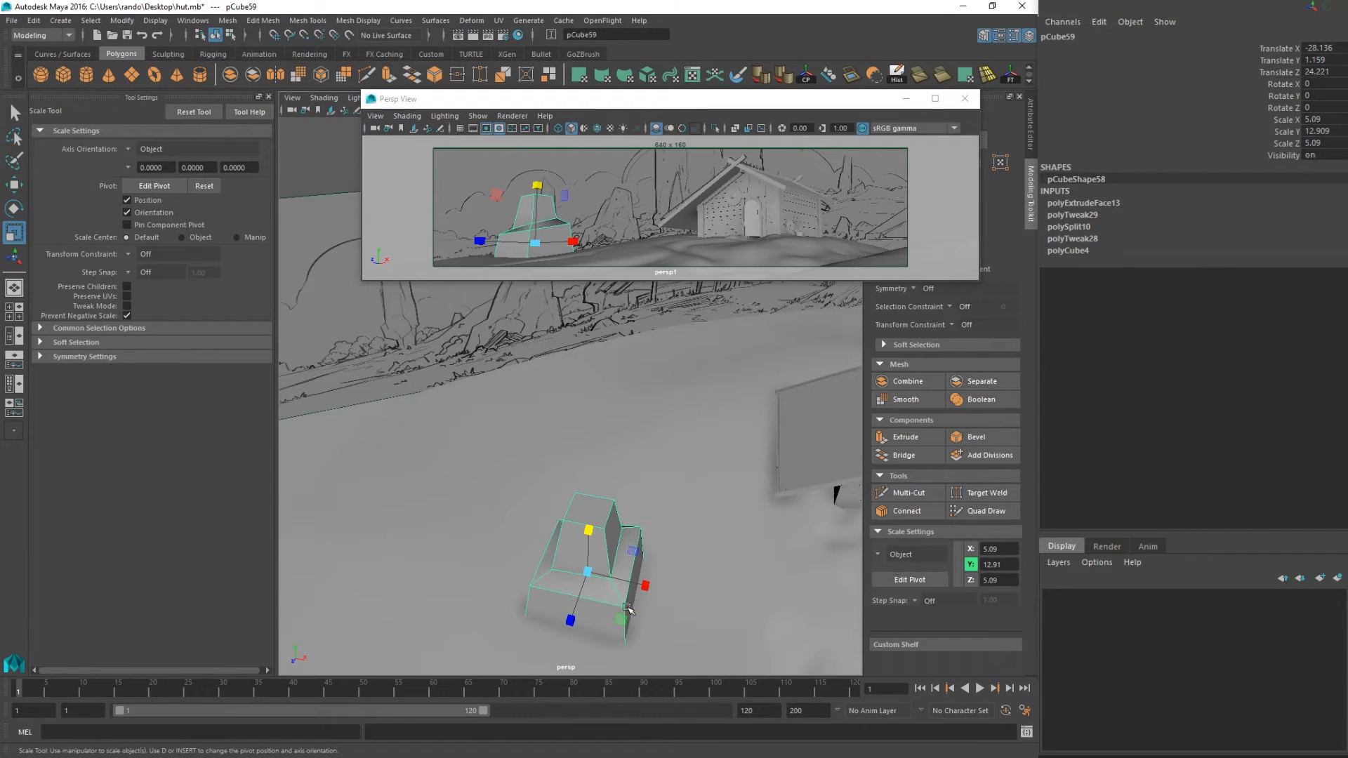
right_click_drag(617, 584, 549, 372)
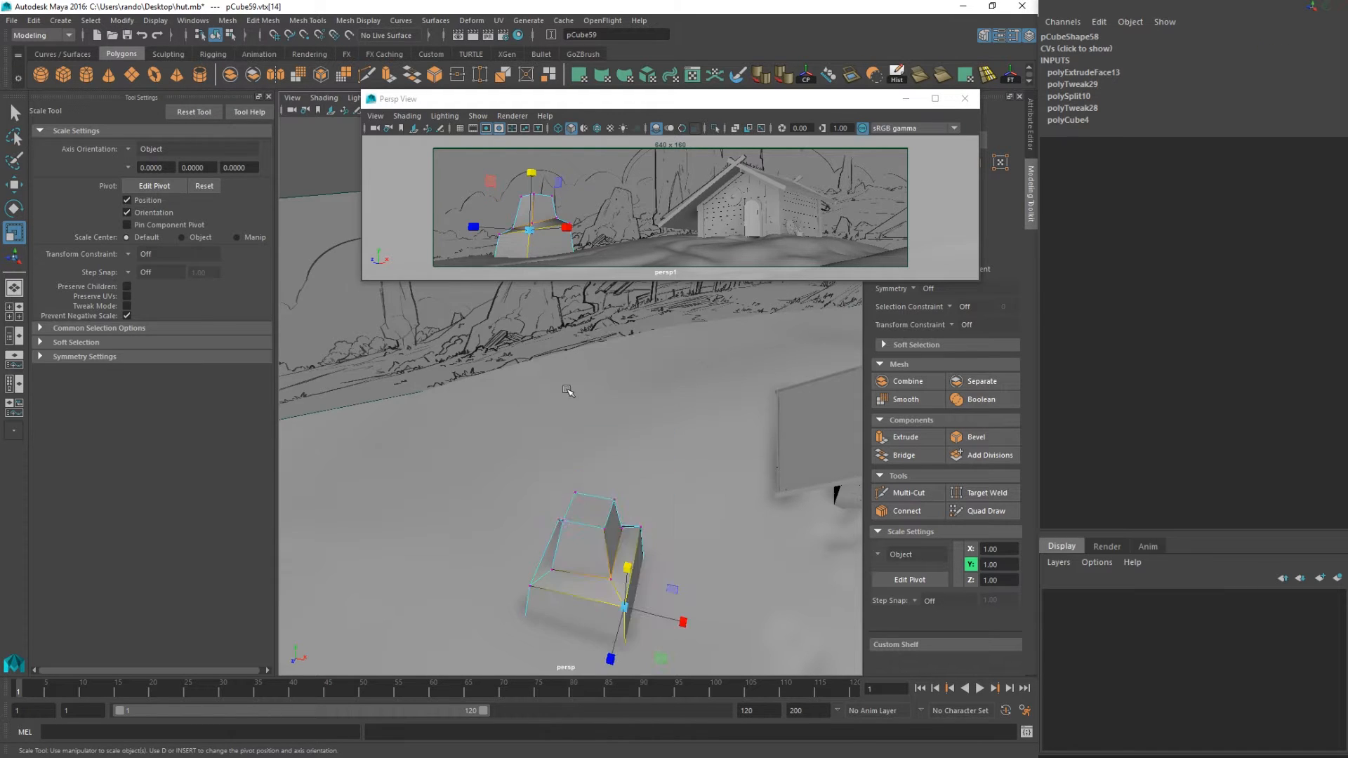
left_click_drag(569, 391, 685, 568, "alt")
key("w")
mouse_move(641, 507)
left_mouse_down()
mouse_move(634, 496)
mouse_move(659, 497)
left_mouse_up()
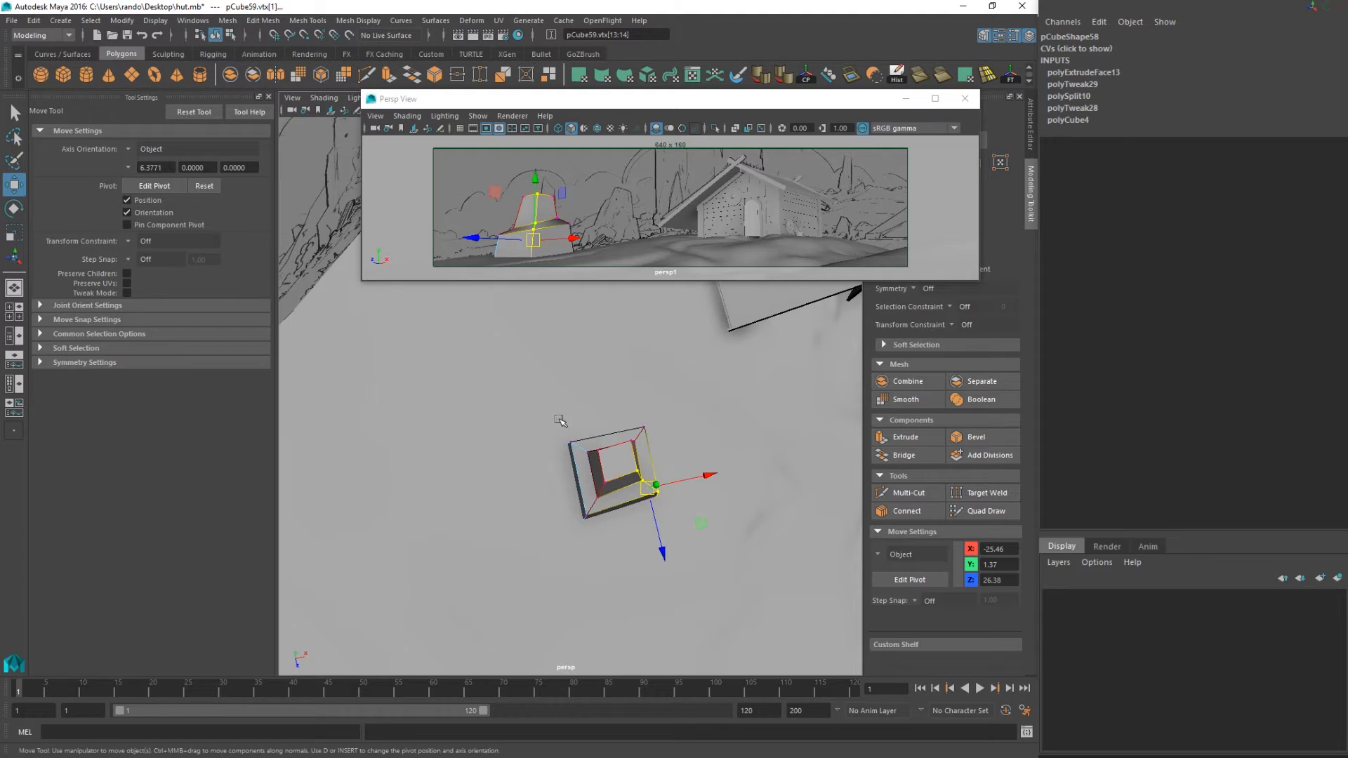
mouse_move(605, 541)
left_mouse_down()
mouse_move(667, 520)
mouse_move(580, 457)
left_mouse_up()
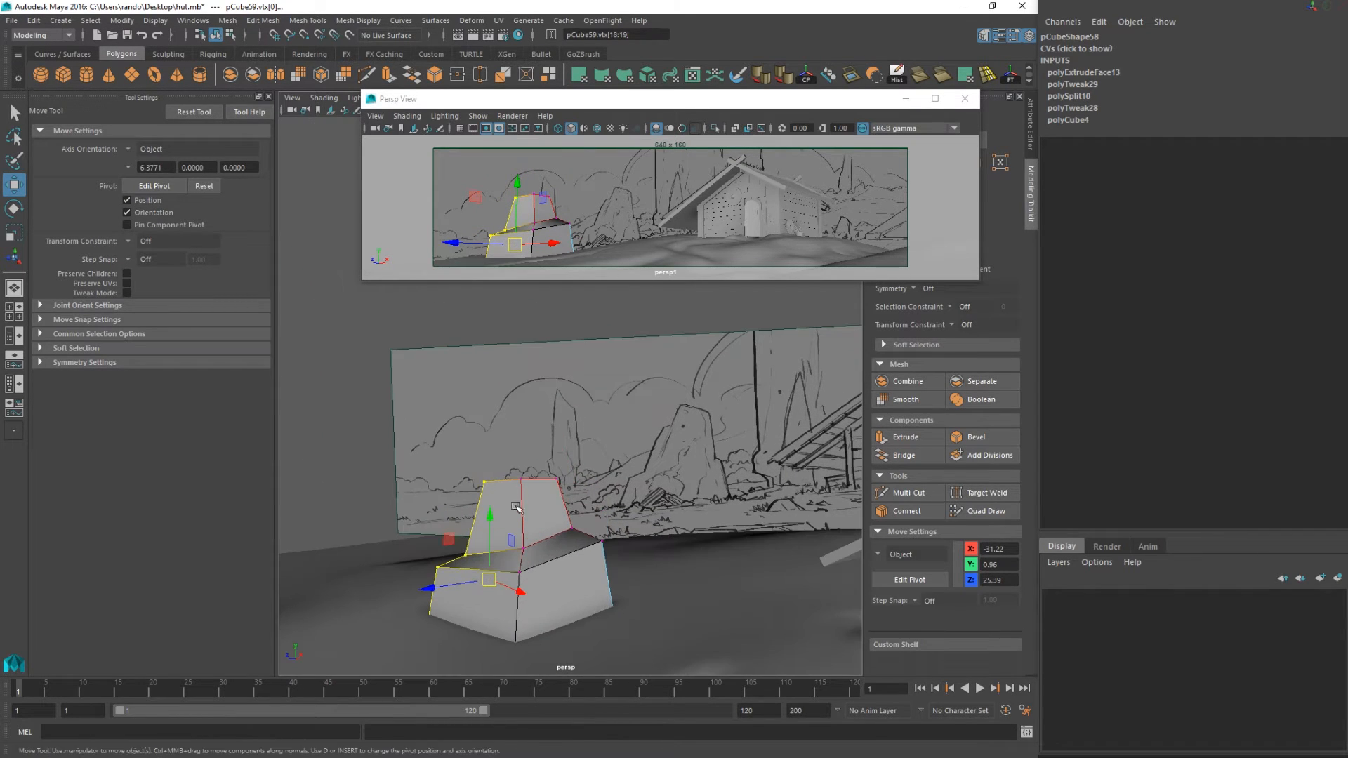
Raise the outer top corner vertex of the block's upper part and reposition the ledge vertex beneath it.
left_click_drag(517, 500, 491, 469)
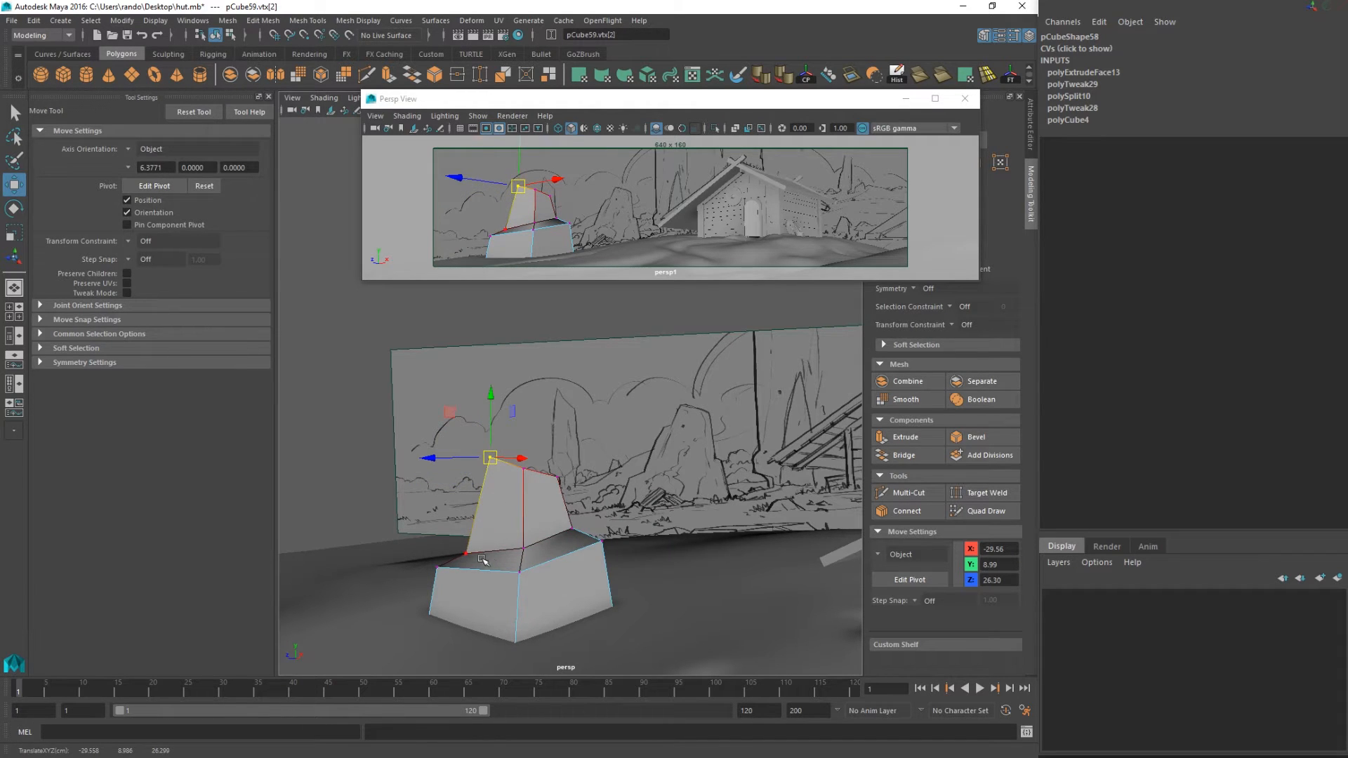
mouse_move(453, 540)
left_mouse_down()
mouse_move(482, 565)
mouse_move(472, 544)
left_mouse_up()
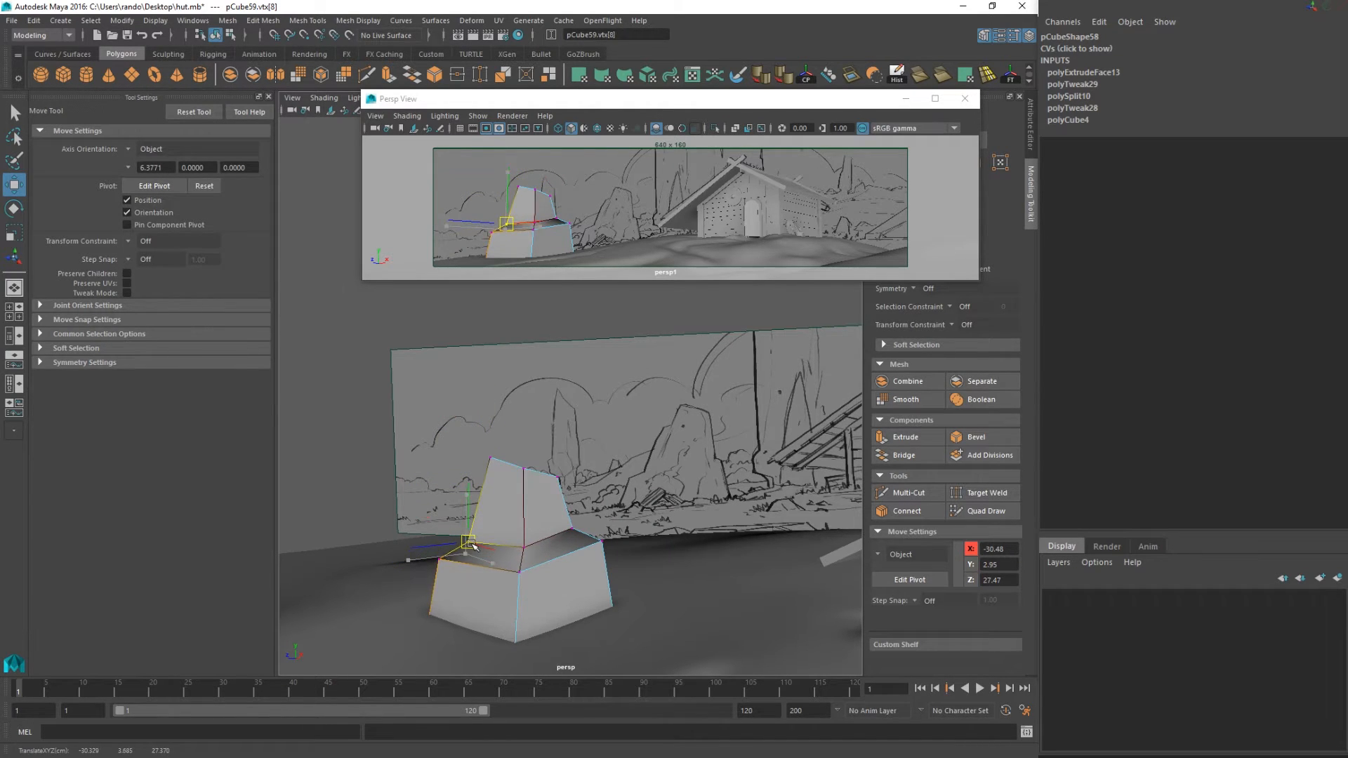
left_click(523, 547)
key("r")
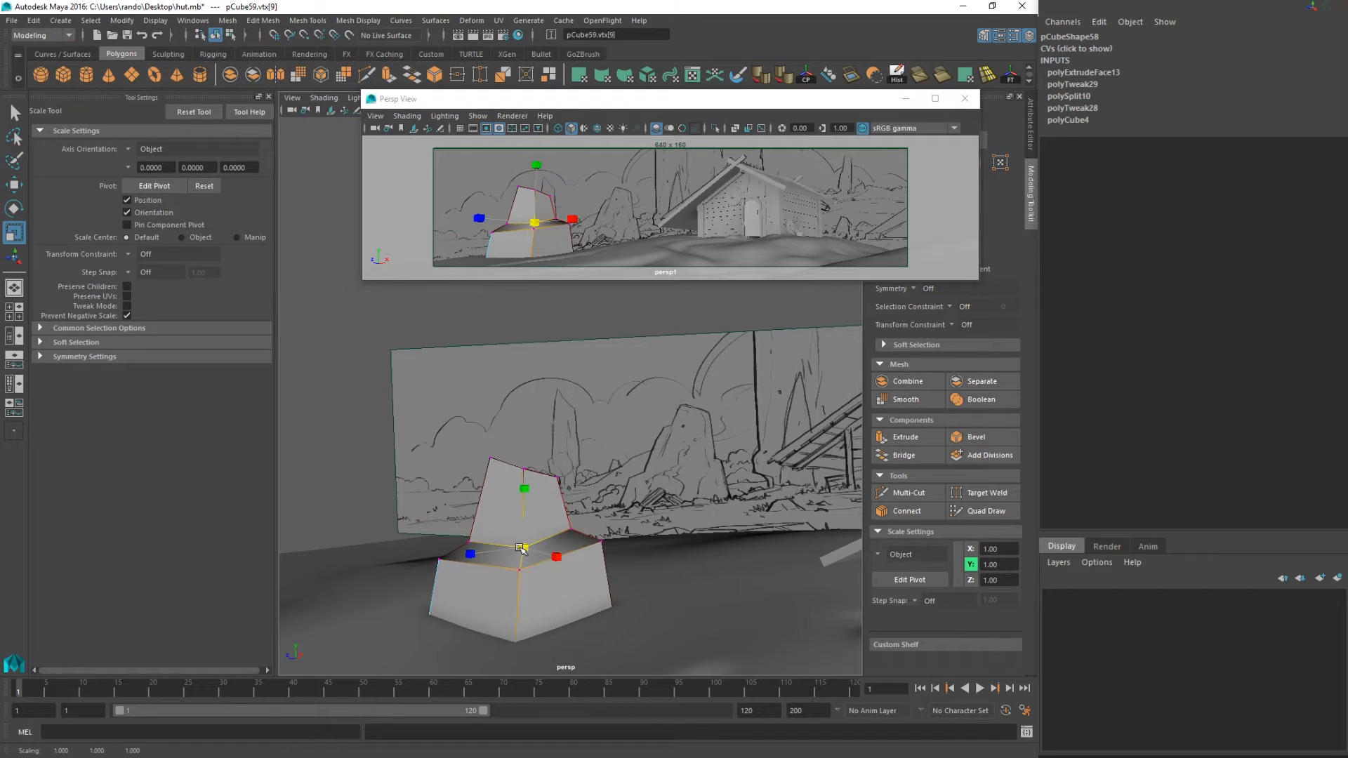
left_click_drag(491, 609, 474, 597, "alt")
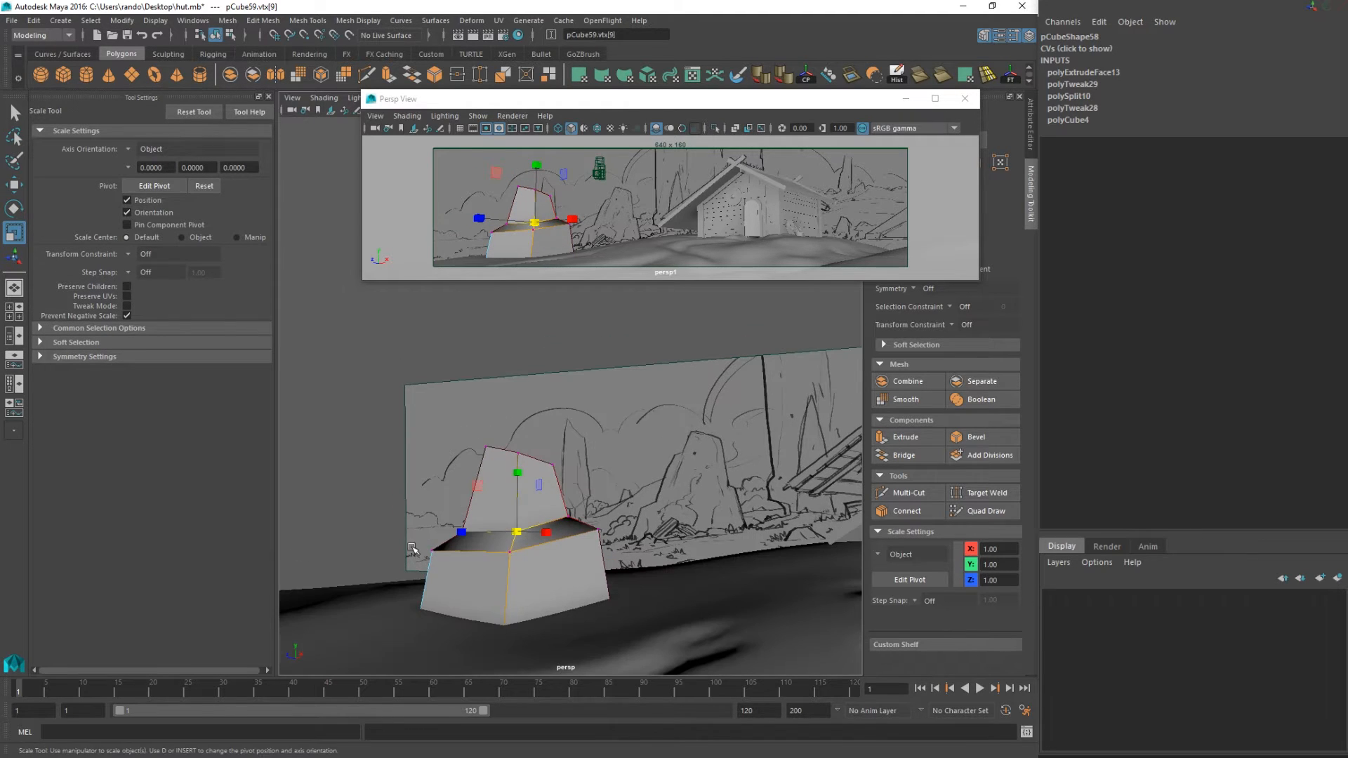
Lower the outer ledge corner vertex and pull the hut-facing ledge corner inward so the ledge slopes.
left_click_drag(410, 544, 437, 568)
key("w")
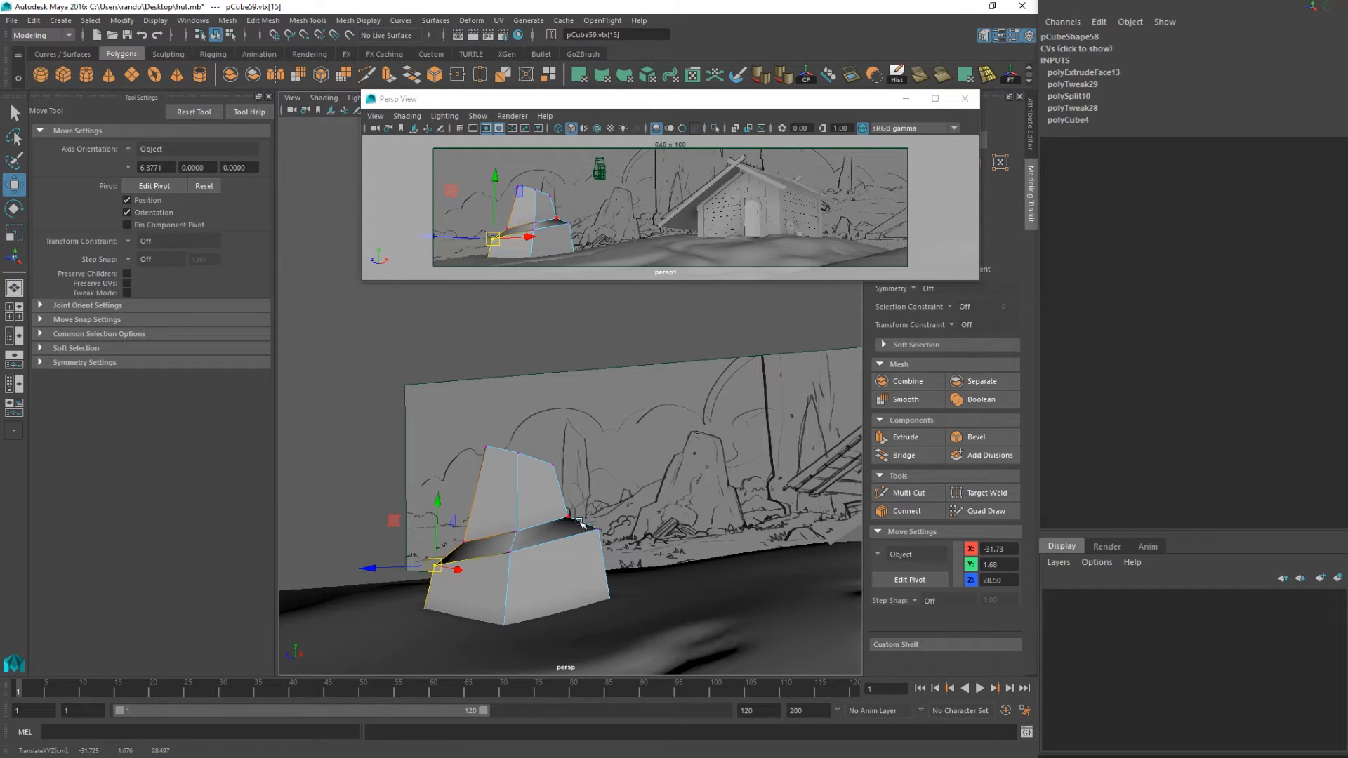
left_click(599, 529)
left_click_drag(599, 528, 589, 534)
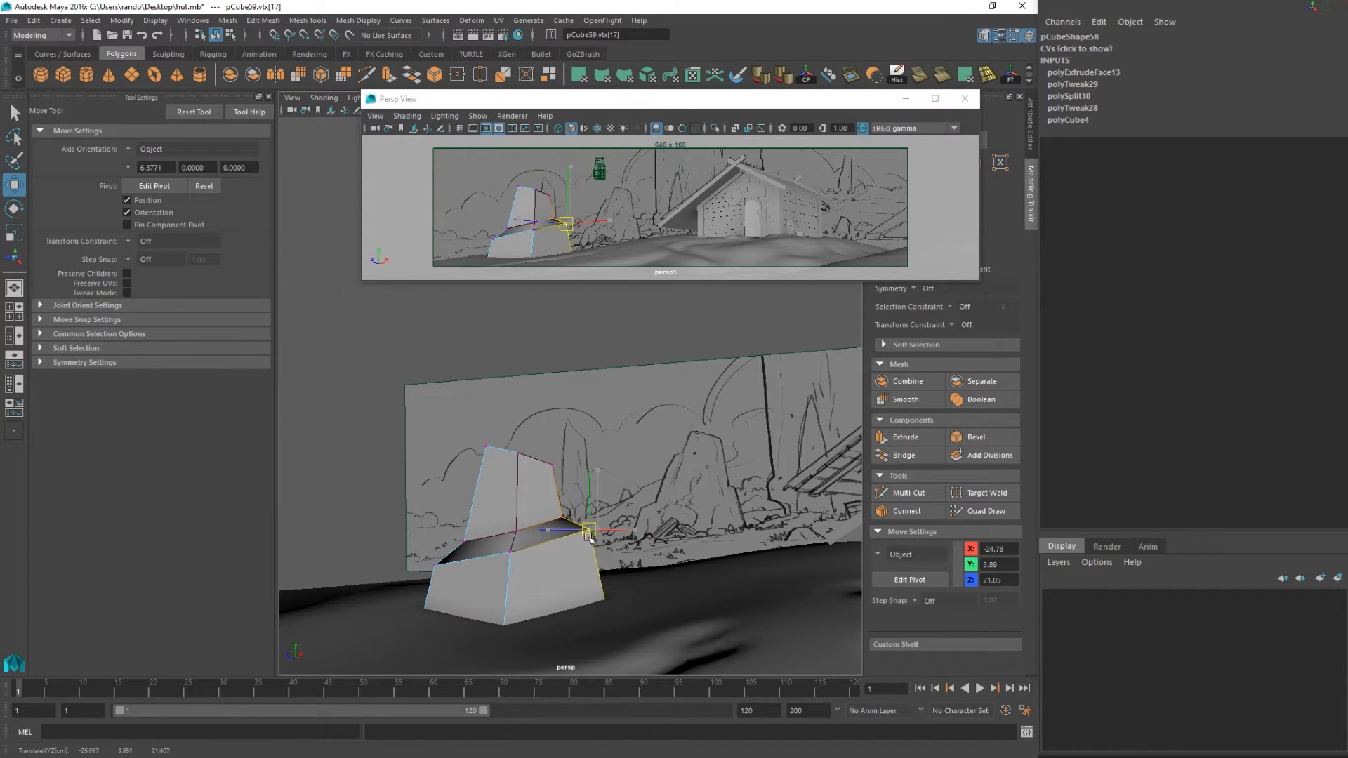
Select the vertices on the block's hut-facing side, rotate them slightly, and return to object mode.
left_click(553, 465, "shift")
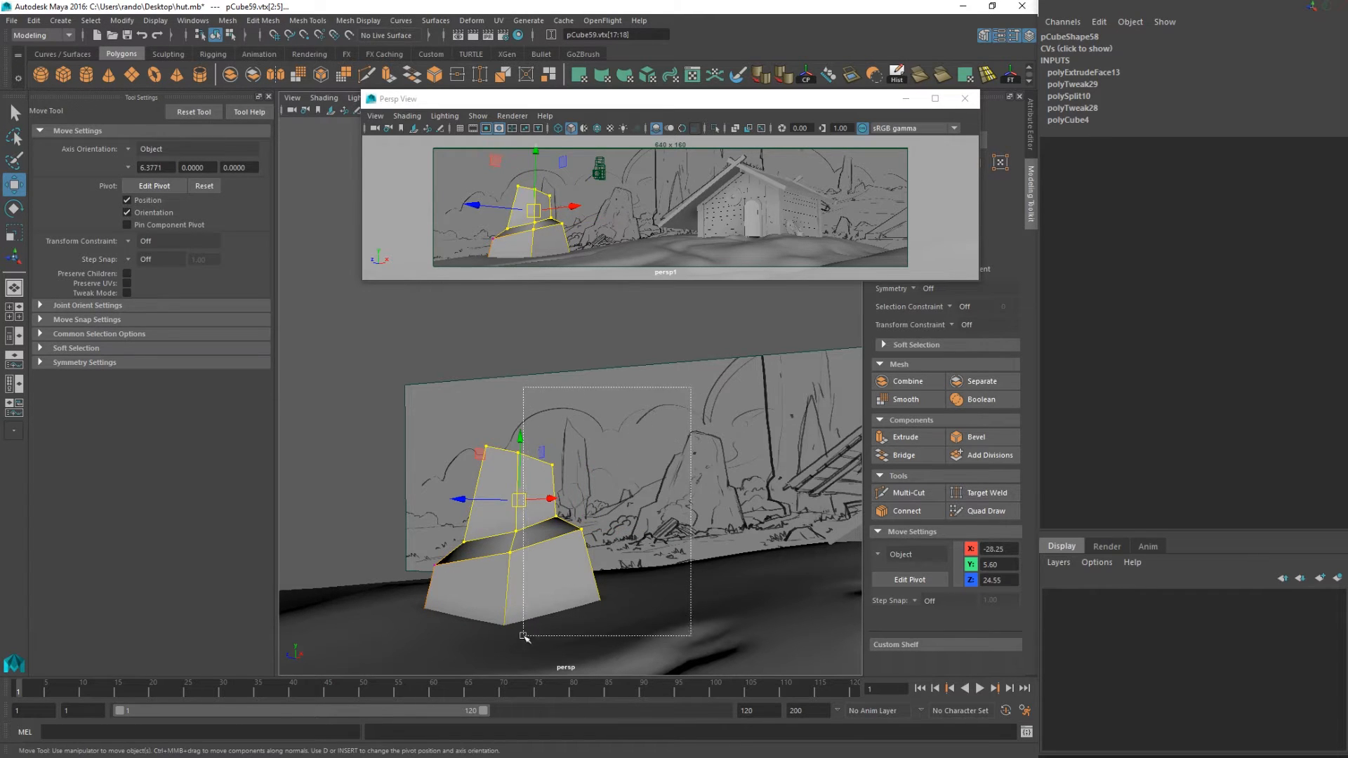
key("e")
left_click_drag(566, 467, 597, 475)
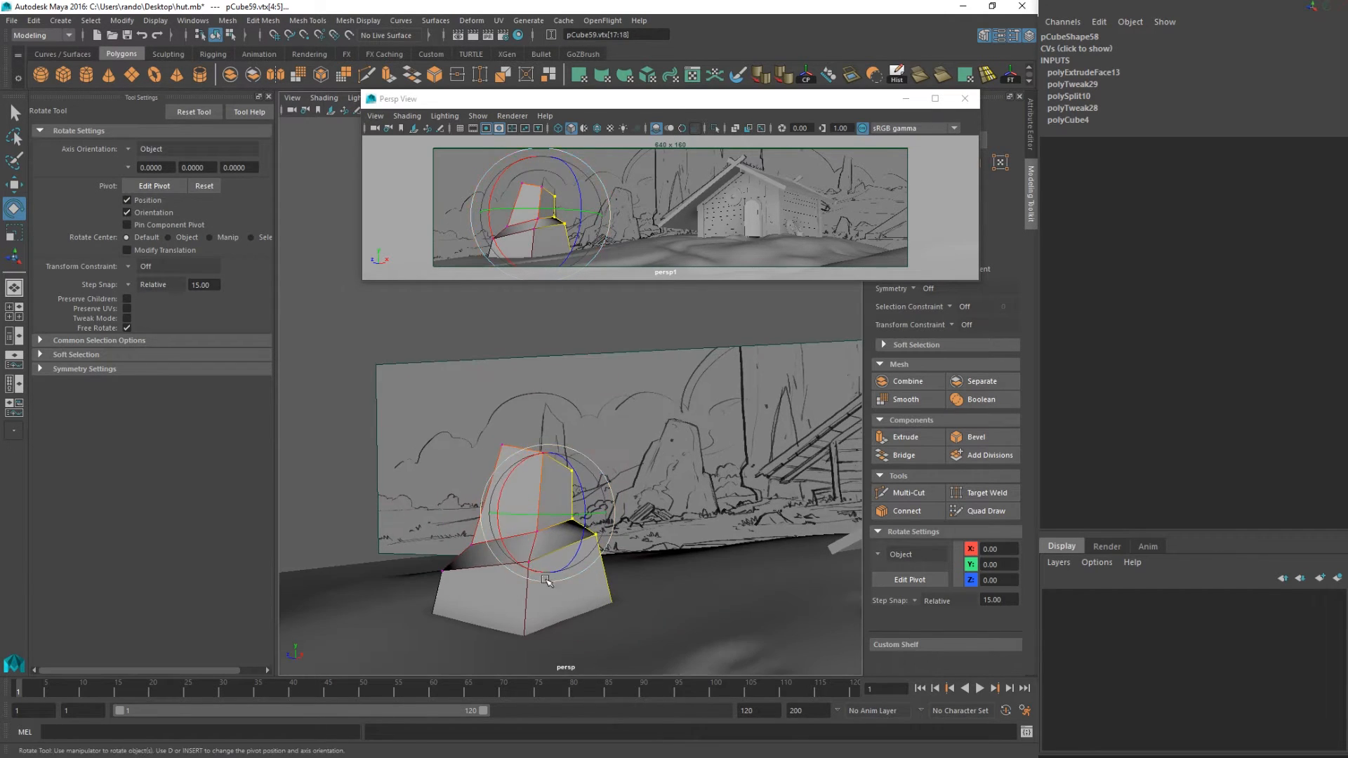
key("q")
right_click_drag(526, 497, 584, 345)
Move the whole stepped block closer to the hut in the camera view.
left_click(525, 517)
left_click_drag(527, 519, 622, 469, "alt")
key("w")
right_click(637, 521)
left_click(572, 371)
left_click(602, 548)
Select all edges of the stepped block and bevel them with a fraction of 0.5 and one segment.
key("q")
right_click_drag(622, 371, 626, 411)
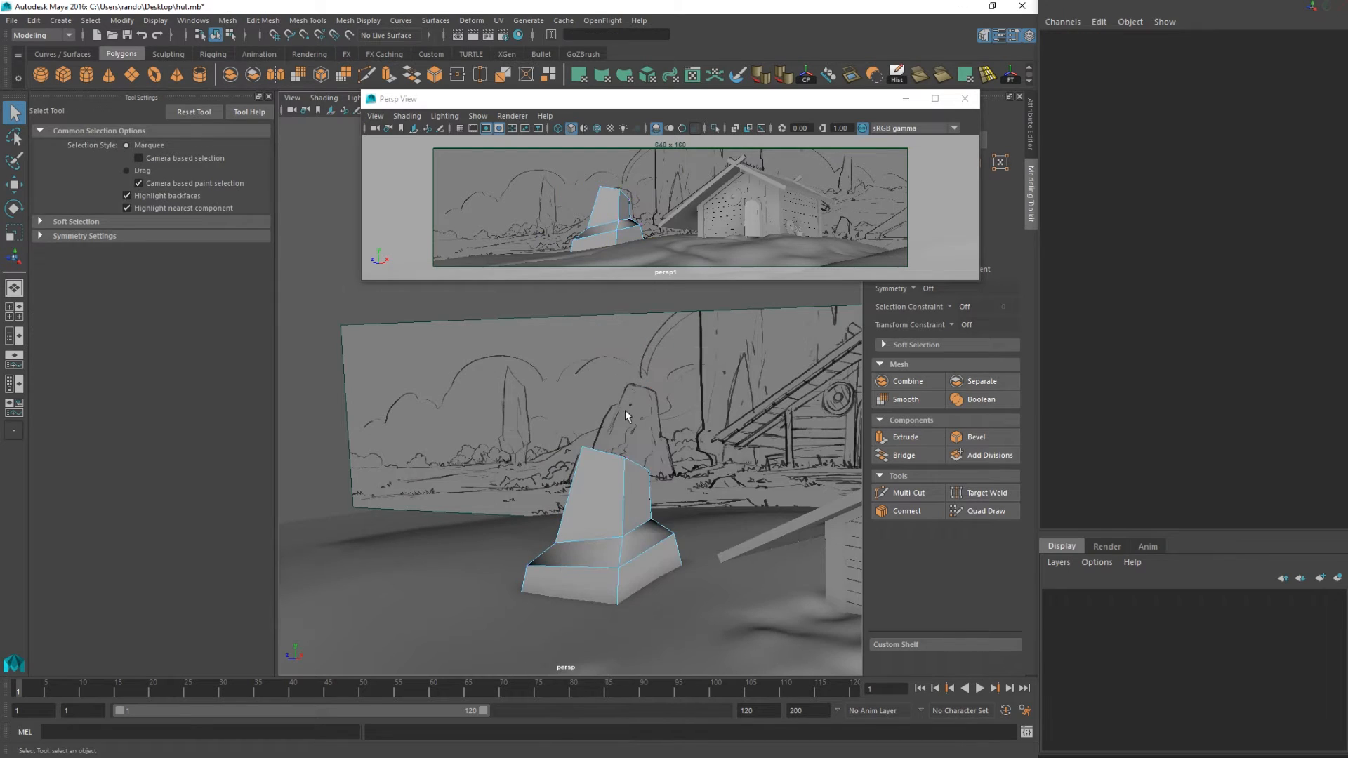
left_click(625, 503)
left_click_drag(449, 364, 739, 660)
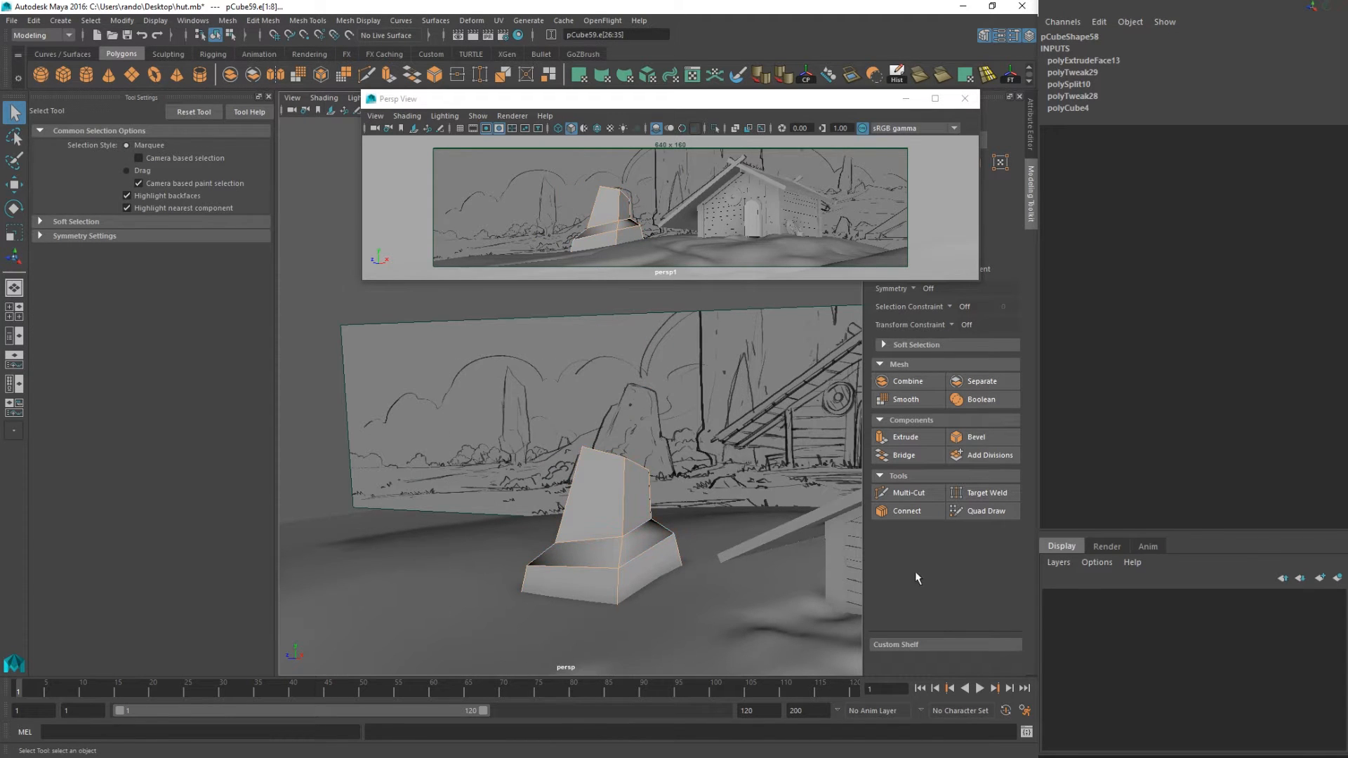
left_click(976, 437)
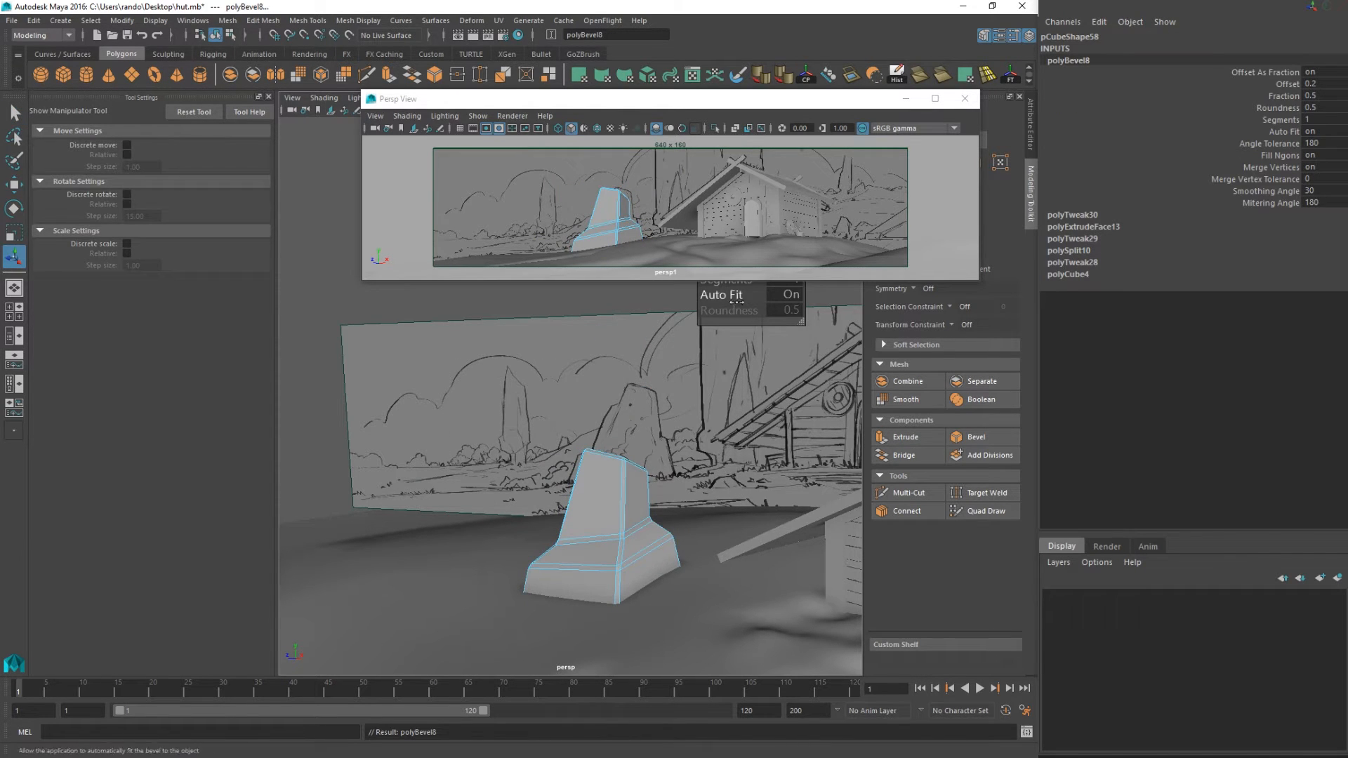
left_click_drag(786, 99, 489, 103)
left_click_drag(720, 265, 722, 265)
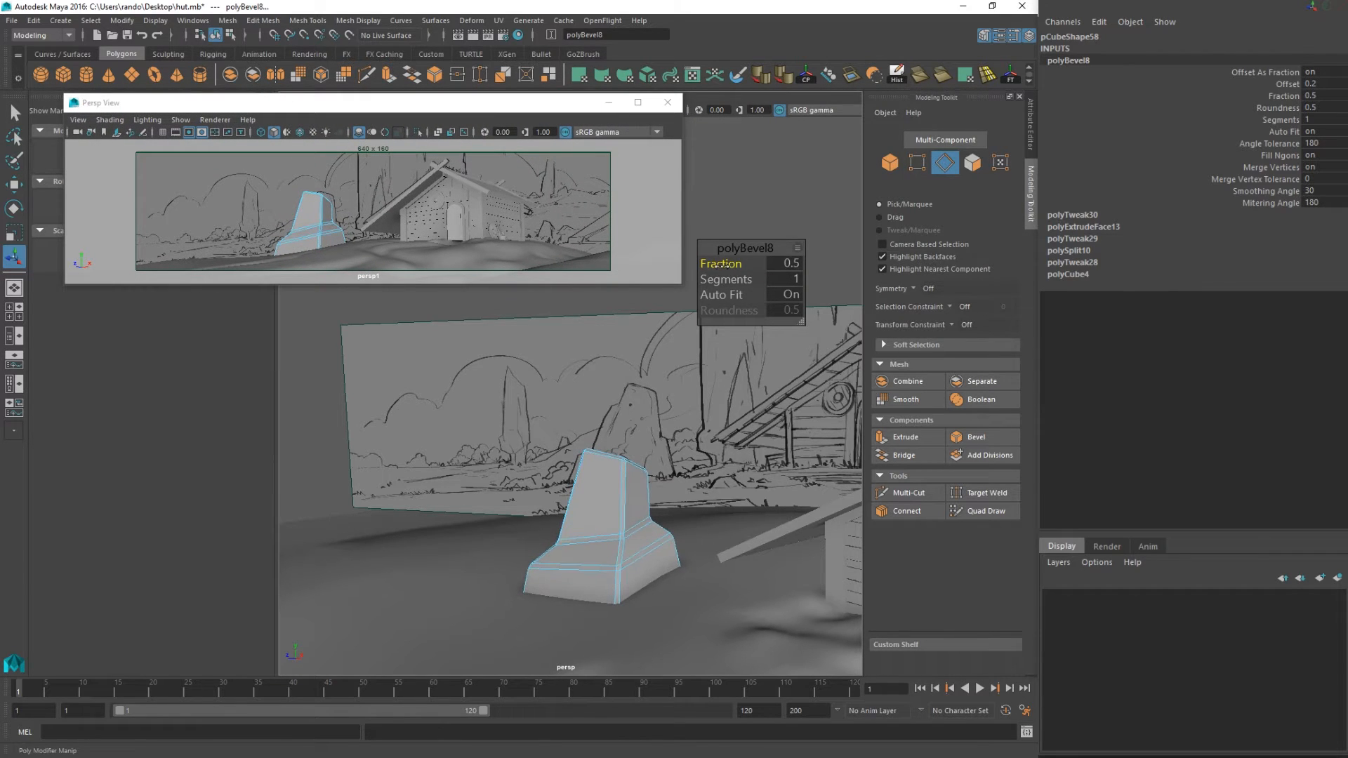
Insert a horizontal edge loop around the block's upper part and a vertical loop through its front with Multi-Cut.
right_click_drag(635, 480, 698, 353)
left_click(660, 561)
scroll(666, 570, "up", 5)
right_click_drag(695, 579, 342, 527, "alt")
left_click_drag(342, 527, 570, 476, "alt")
key("q")
left_click(366, 75)
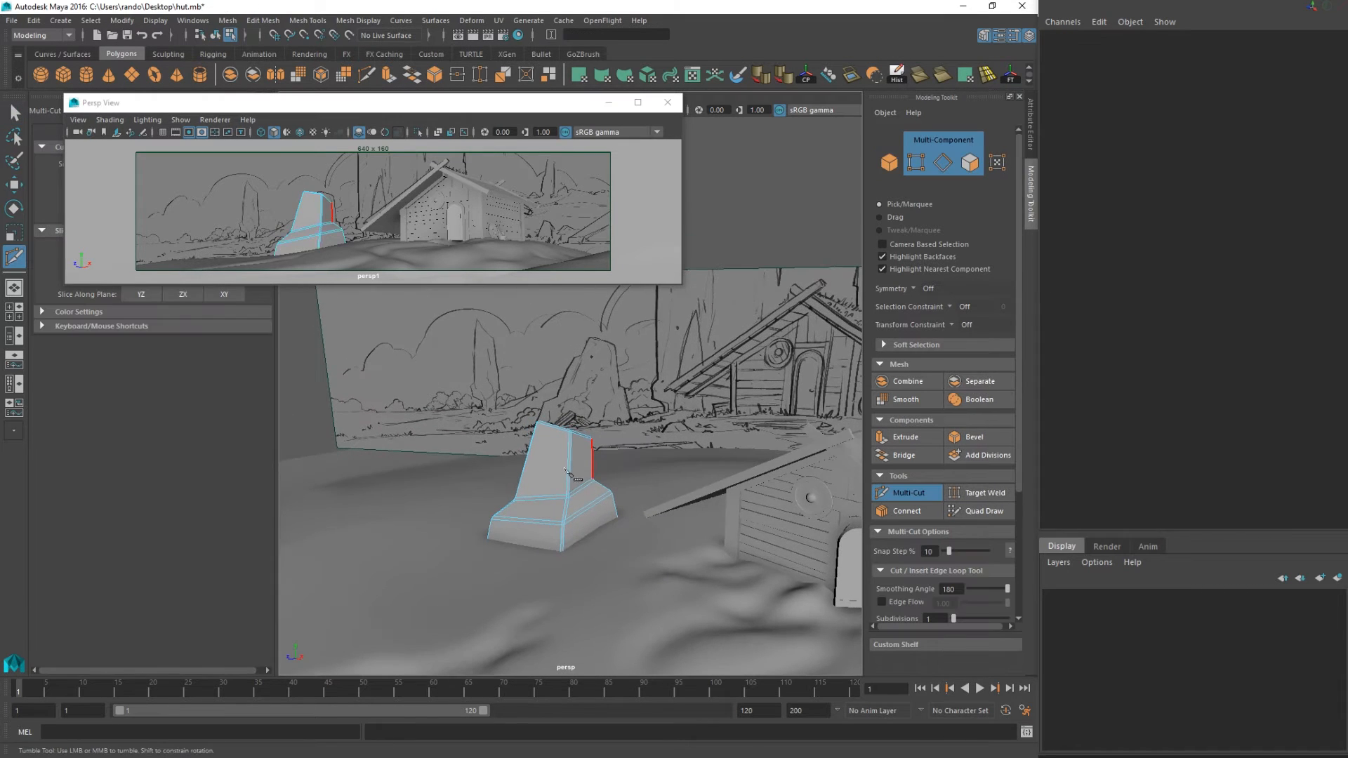
left_click(533, 464, "ctrl")
left_click_drag(557, 523, 554, 497, "alt")
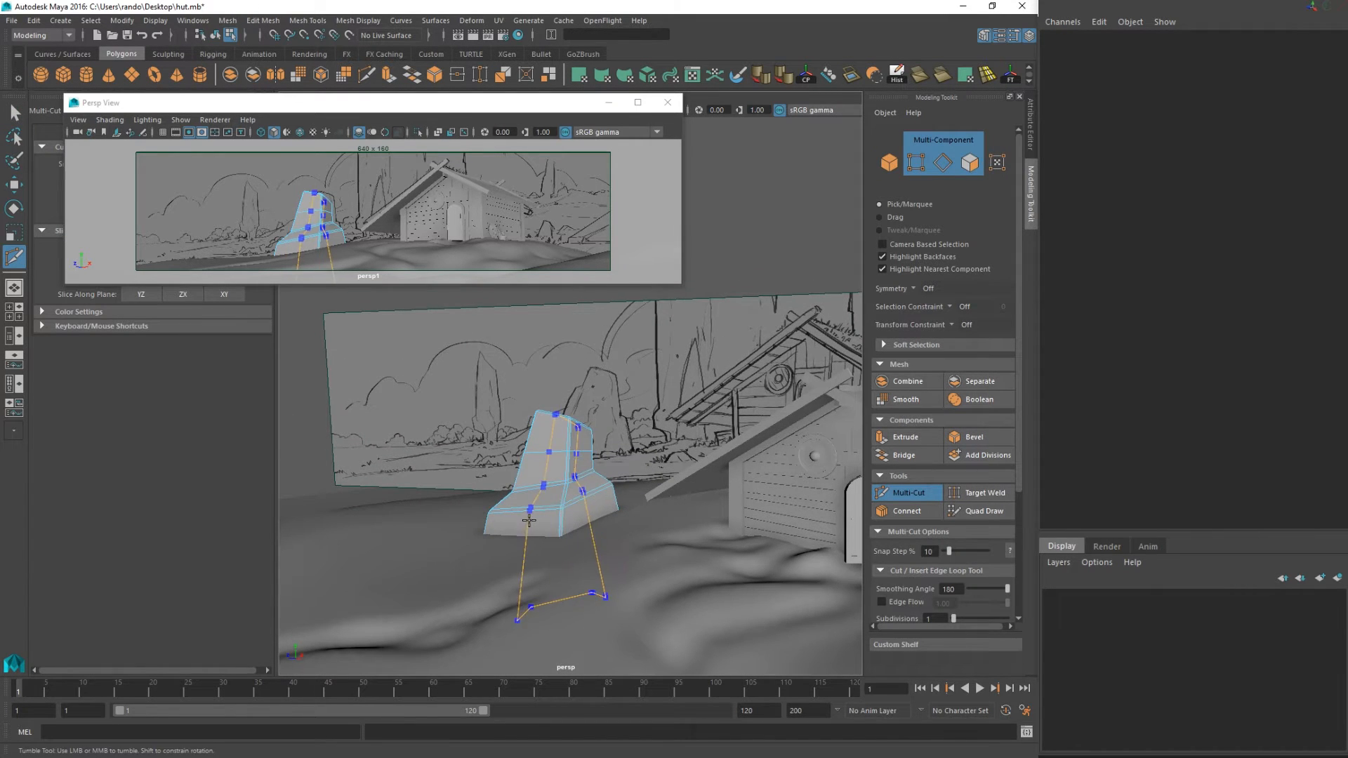
left_click(546, 459, "ctrl")
Adjust the vertices along the block's outer side to roughen its silhouette, and return to object mode.
key("q")
right_click_drag(526, 382, 484, 379)
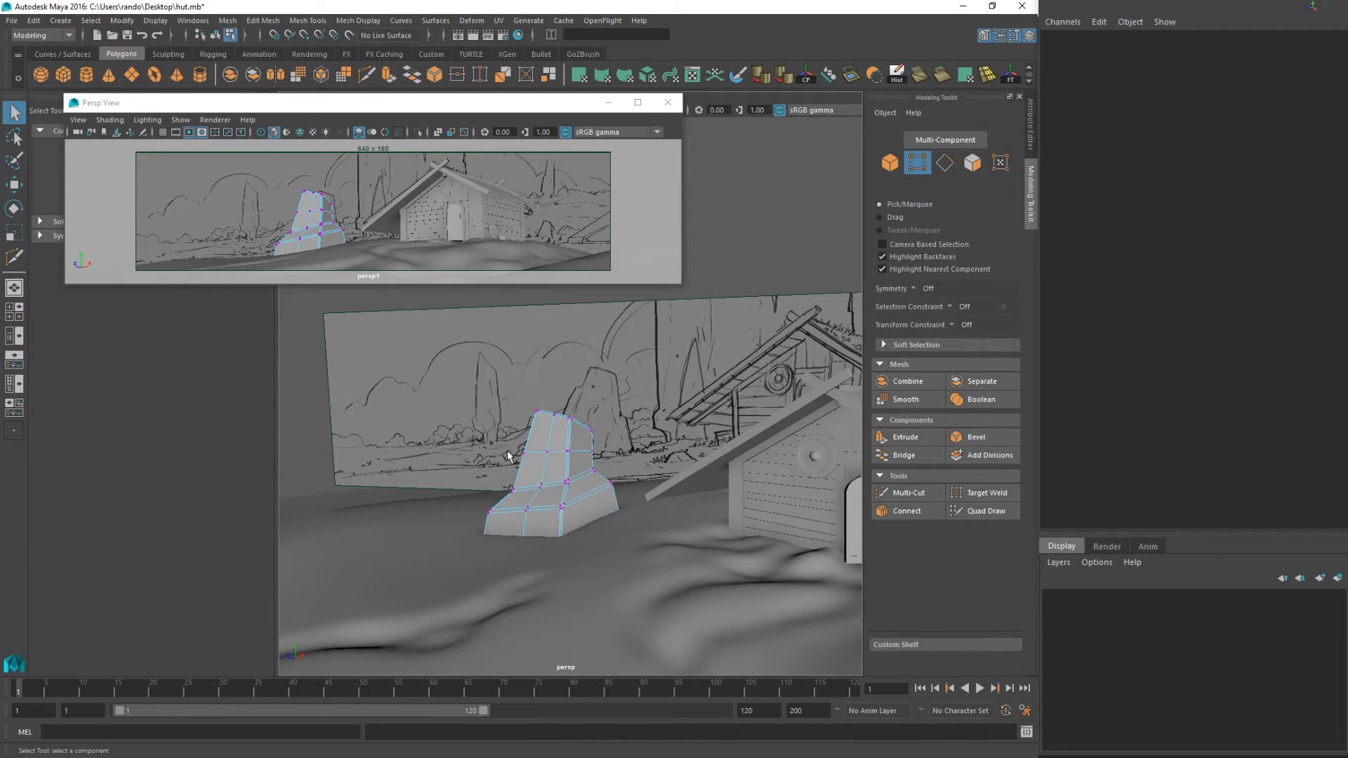
key("w")
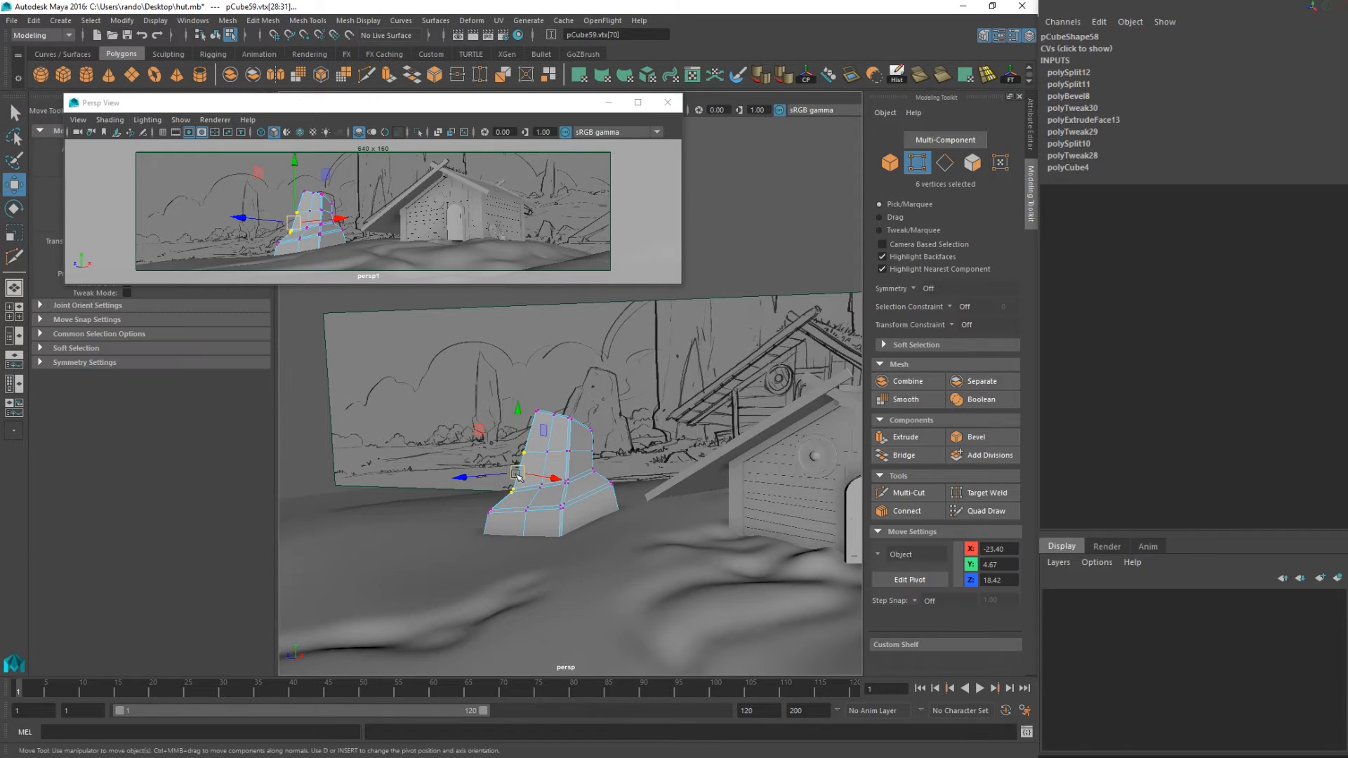
left_click_drag(570, 483, 584, 490, "alt")
key("q")
right_click_drag(570, 460, 612, 440)
right_click_drag(552, 495, 566, 484)
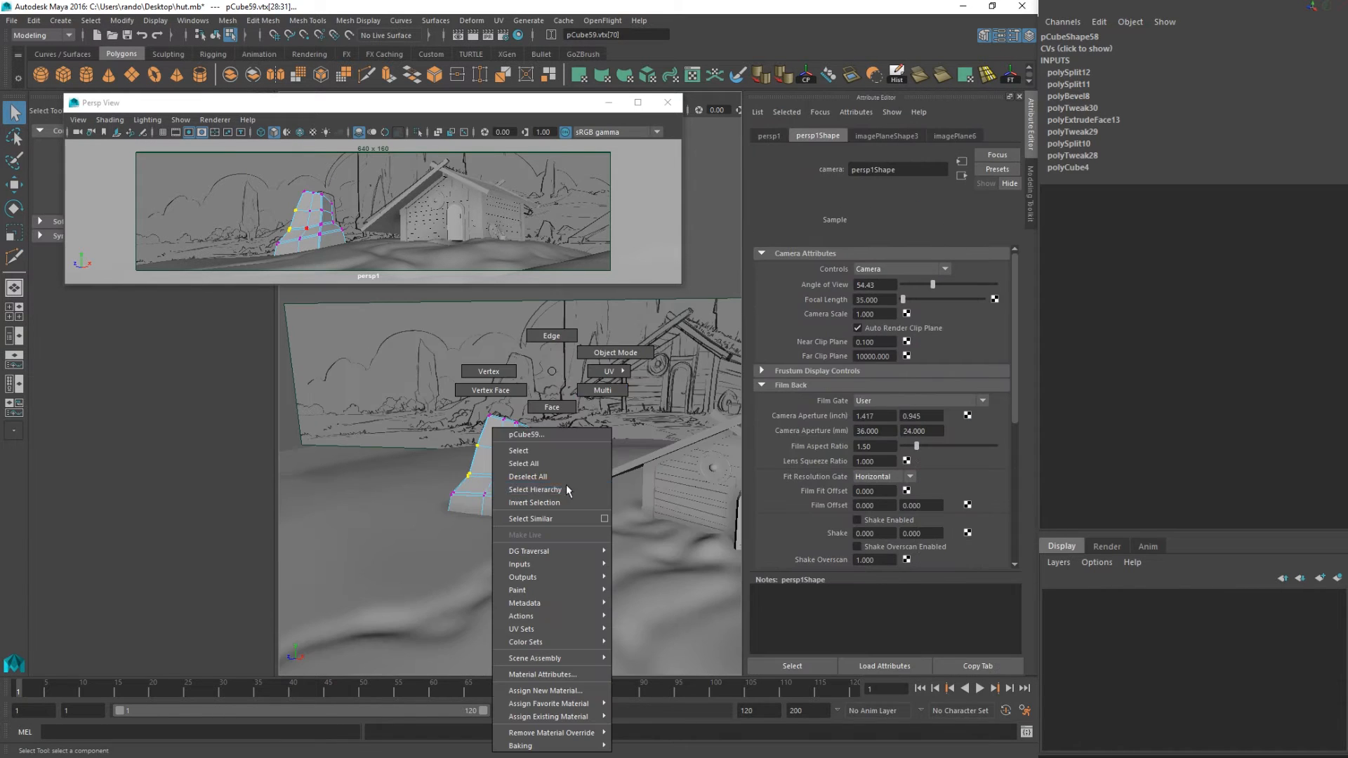
right_click_drag(580, 395, 615, 352)
left_click_drag(561, 506, 584, 545, "alt")
Select the vertical edge loop on the block and pull it outward so the front bulges.
right_click_drag(539, 491, 524, 337)
double_click(533, 480)
left_click_drag(534, 480, 491, 418, "alt")
left_click_drag(557, 446, 558, 446)
left_click_drag(558, 446, 531, 494, "alt")
key("w")
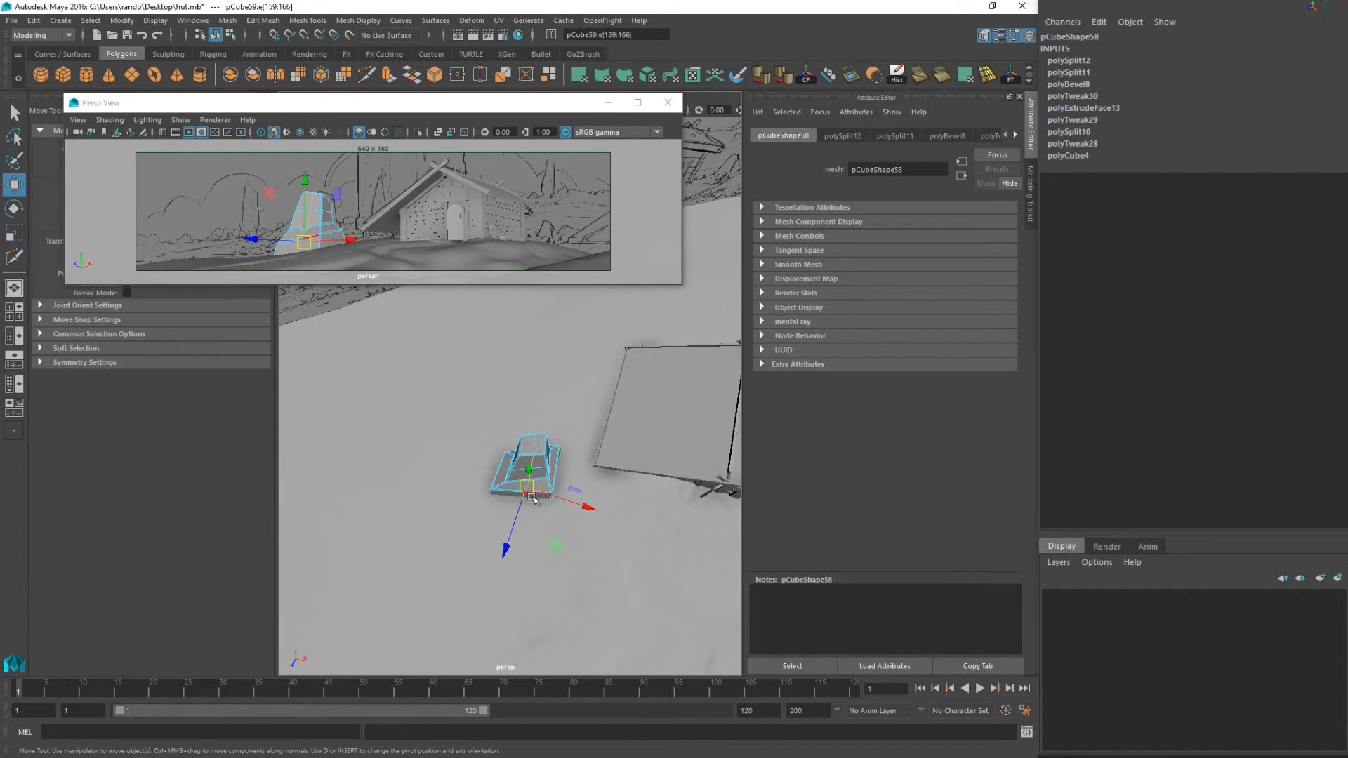
middle_click_drag(552, 545, 554, 554)
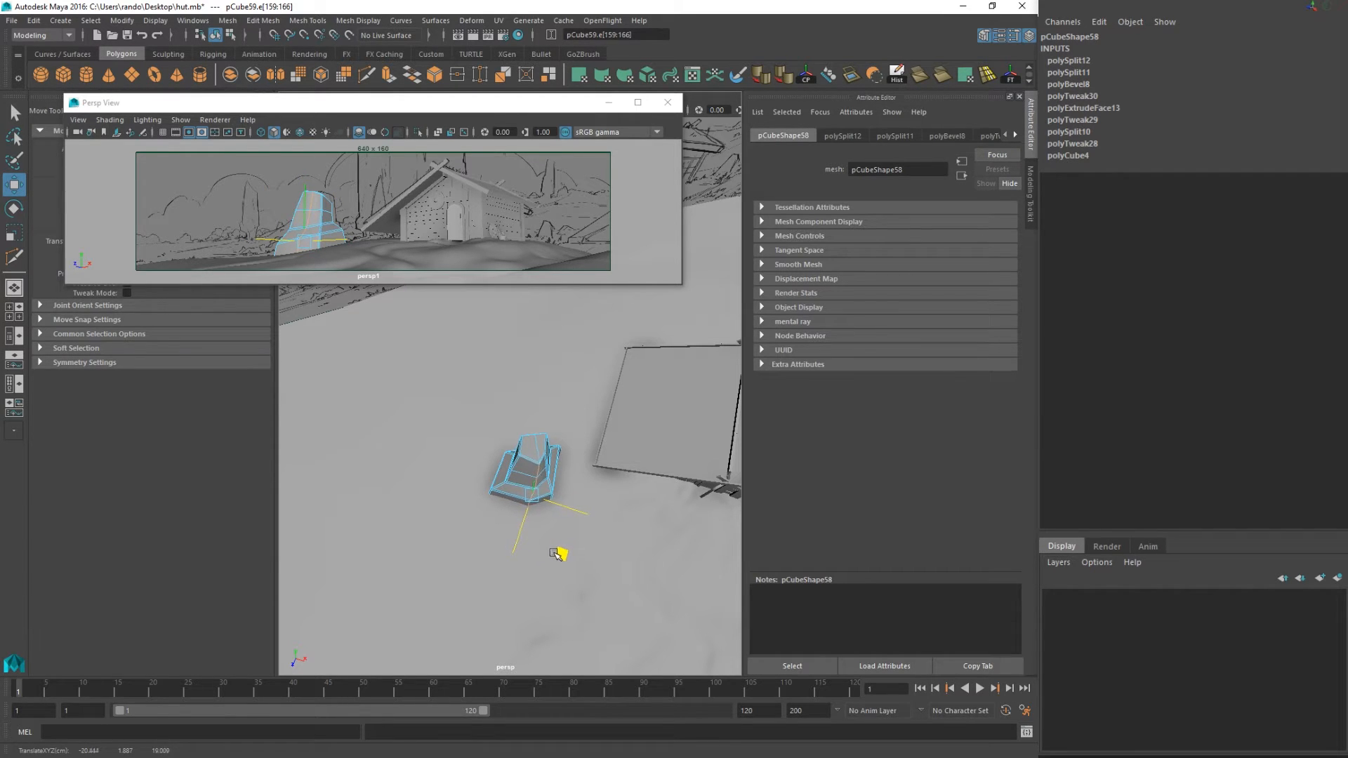
Reshape the back of the block by extending the edge loop selection and moving it, and return to object mode.
left_click_drag(554, 554, 270, 444, "alt")
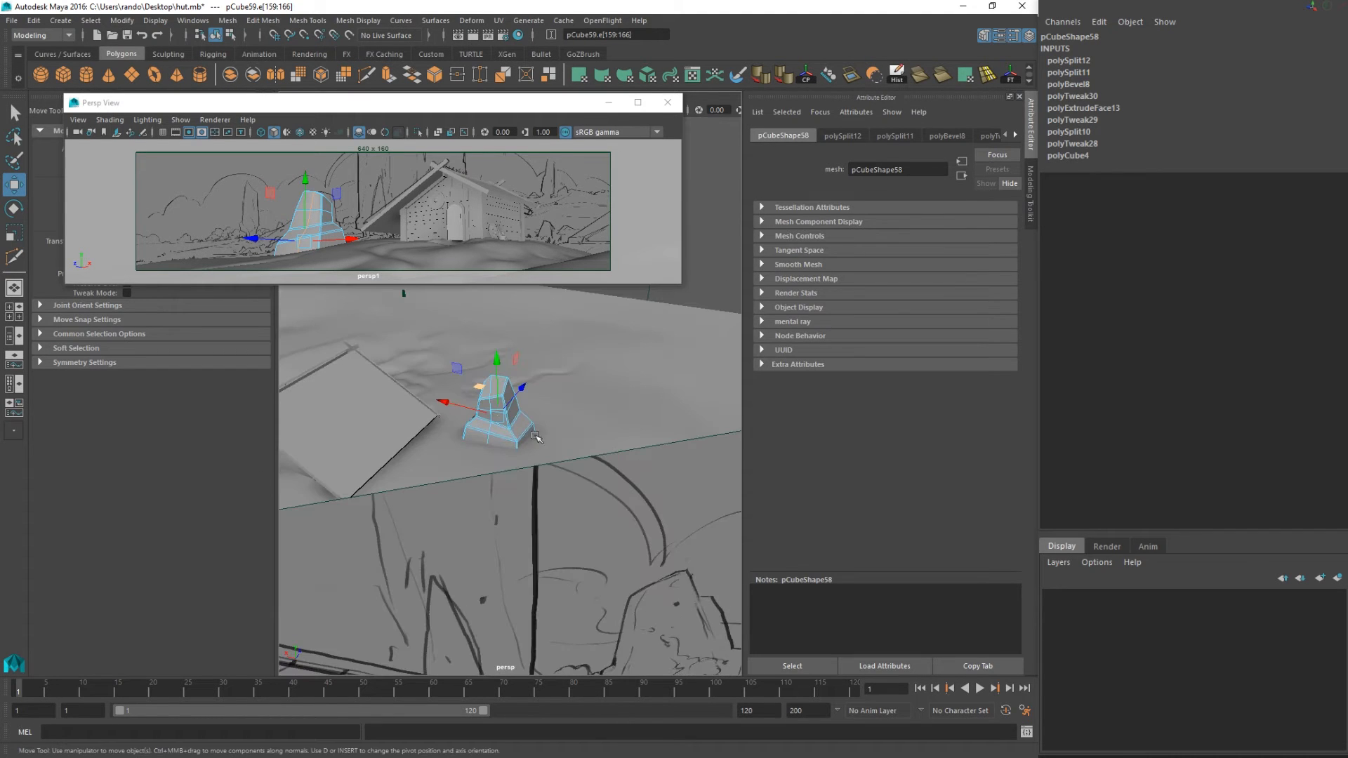
double_click(484, 442, "shift")
left_click_drag(484, 442, 477, 509, "alt")
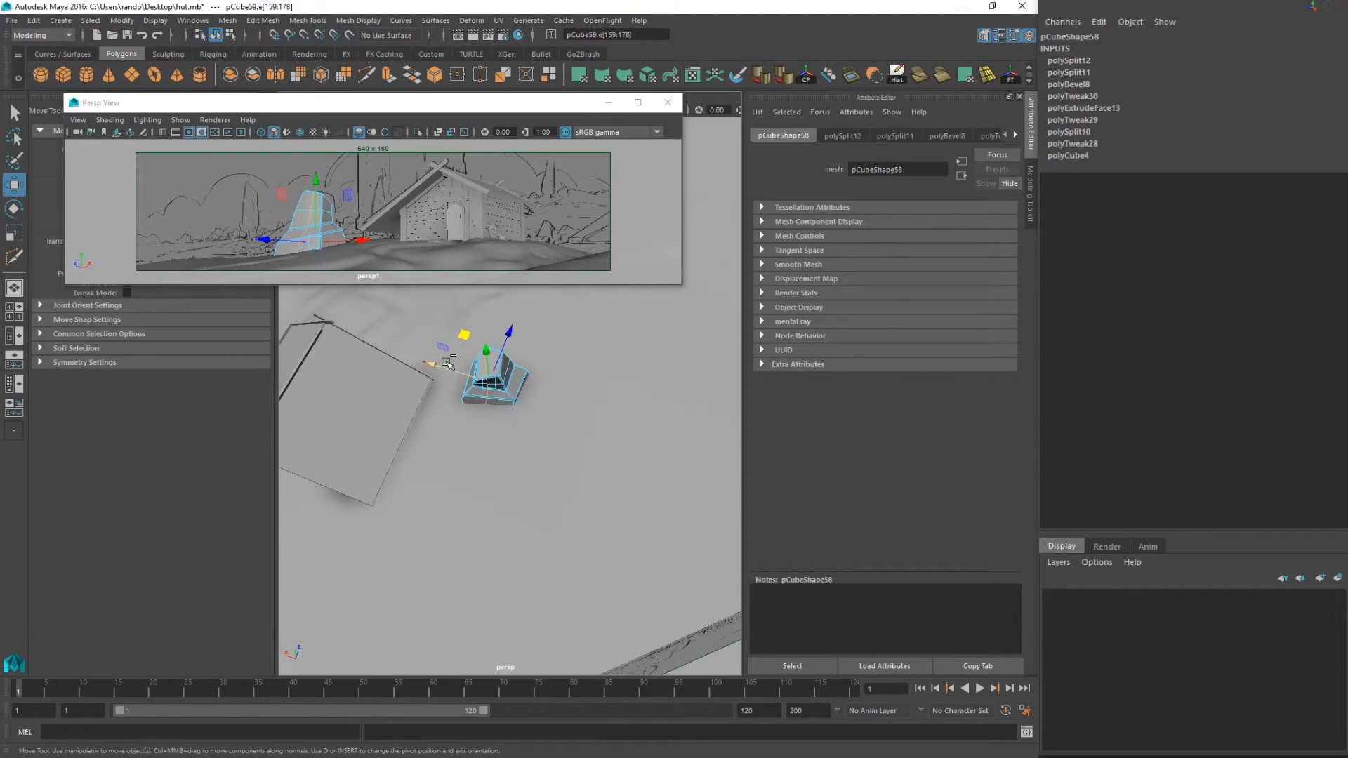
left_click_drag(450, 362, 535, 372, "alt")
left_click_drag(516, 410, 484, 356, "alt")
left_click_drag(486, 457, 658, 407)
key("q")
right_click_drag(515, 443, 562, 345)
right_click_drag(608, 429, 495, 418, "alt")
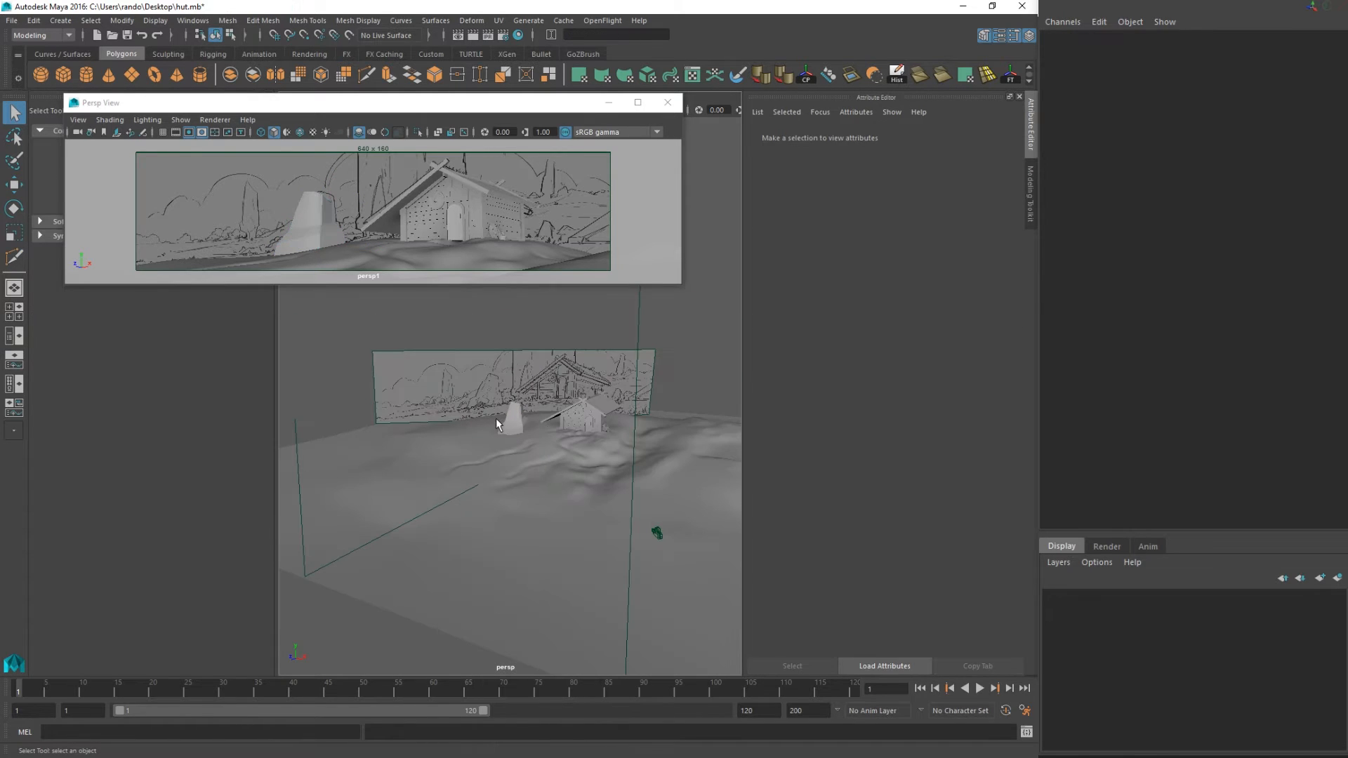
Create a new polygon cube in the scene.
left_click(629, 377)
left_click(640, 340)
middle_click_drag(660, 372, 513, 466, "alt")
left_click(577, 433)
left_click_drag(513, 466, 520, 460, "alt")
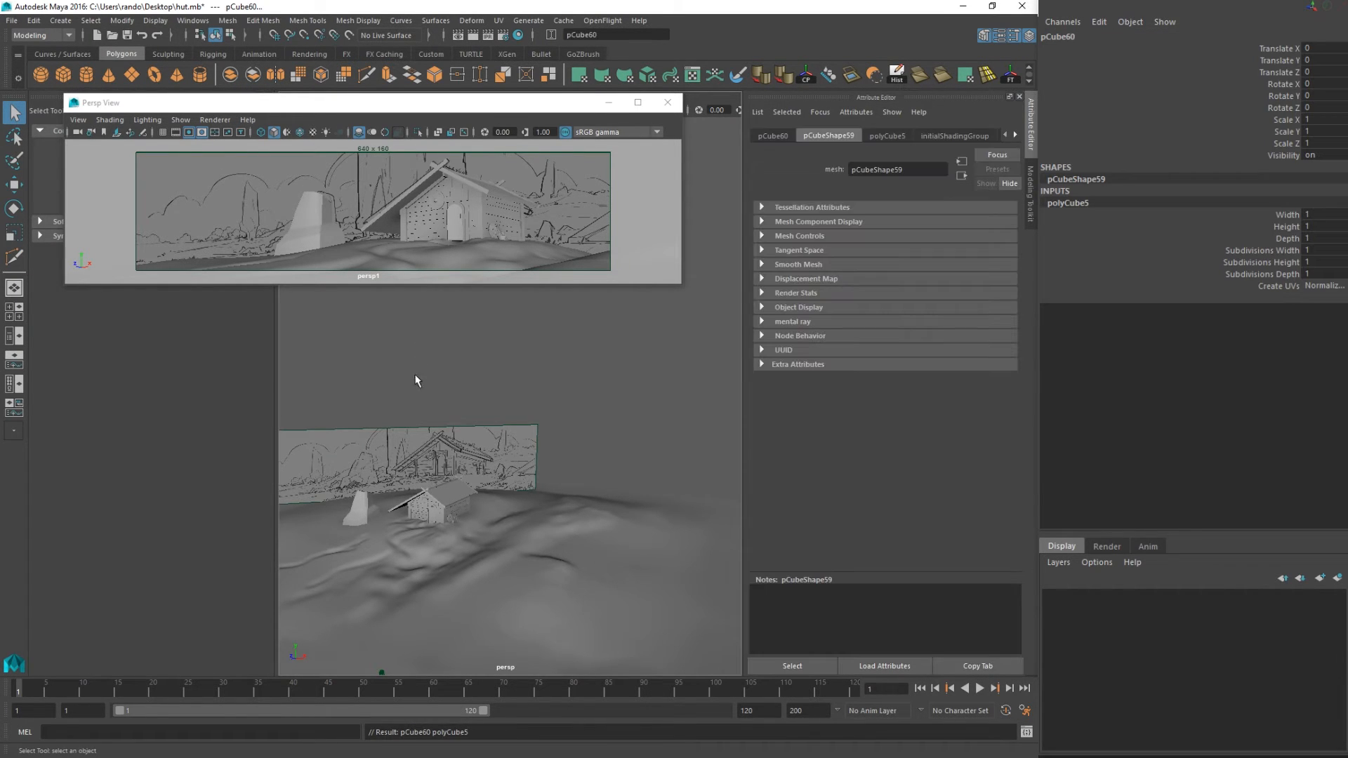
left_click_drag(415, 379, 461, 581, "alt")
Scale the new cube uniformly to about 8.04 and move it beside the hut, opposite the stone block.
key("w")
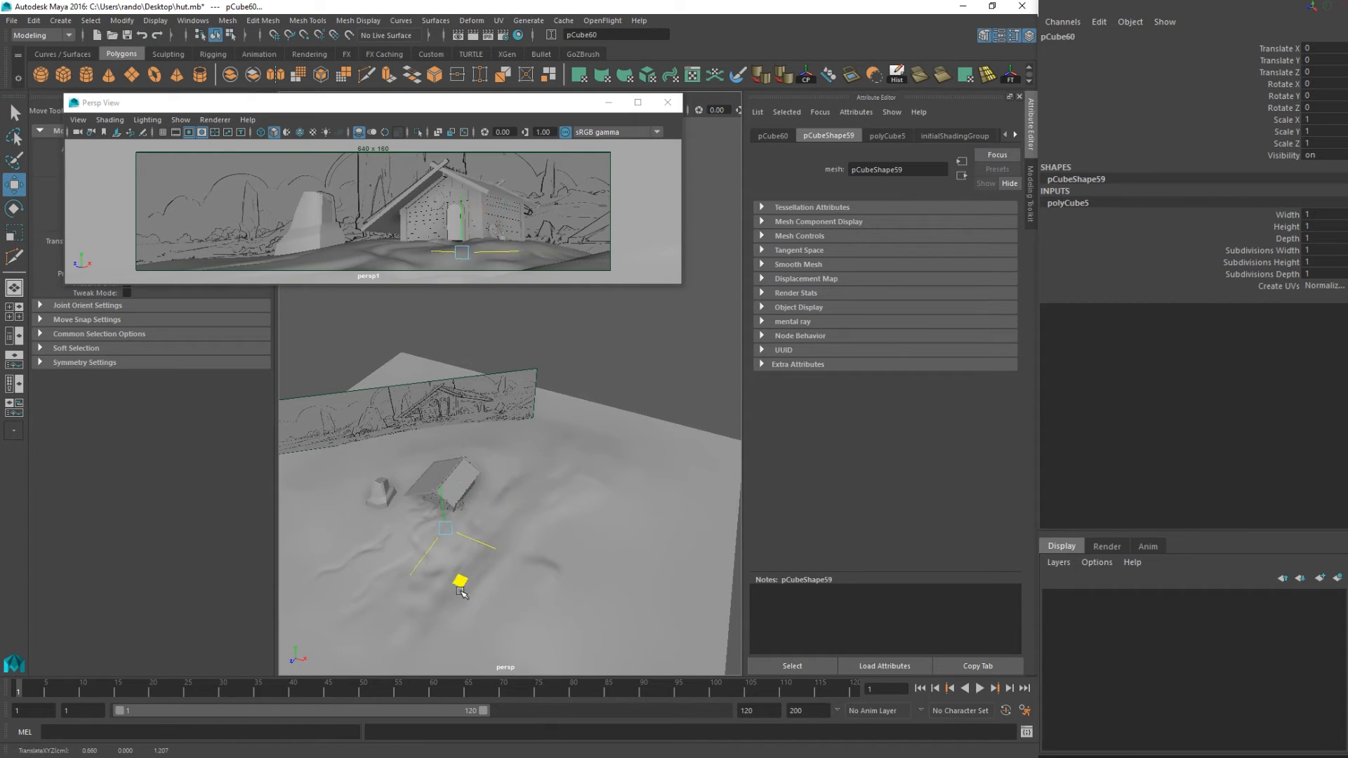
key("r")
left_click_drag(445, 529, 528, 478)
key("w")
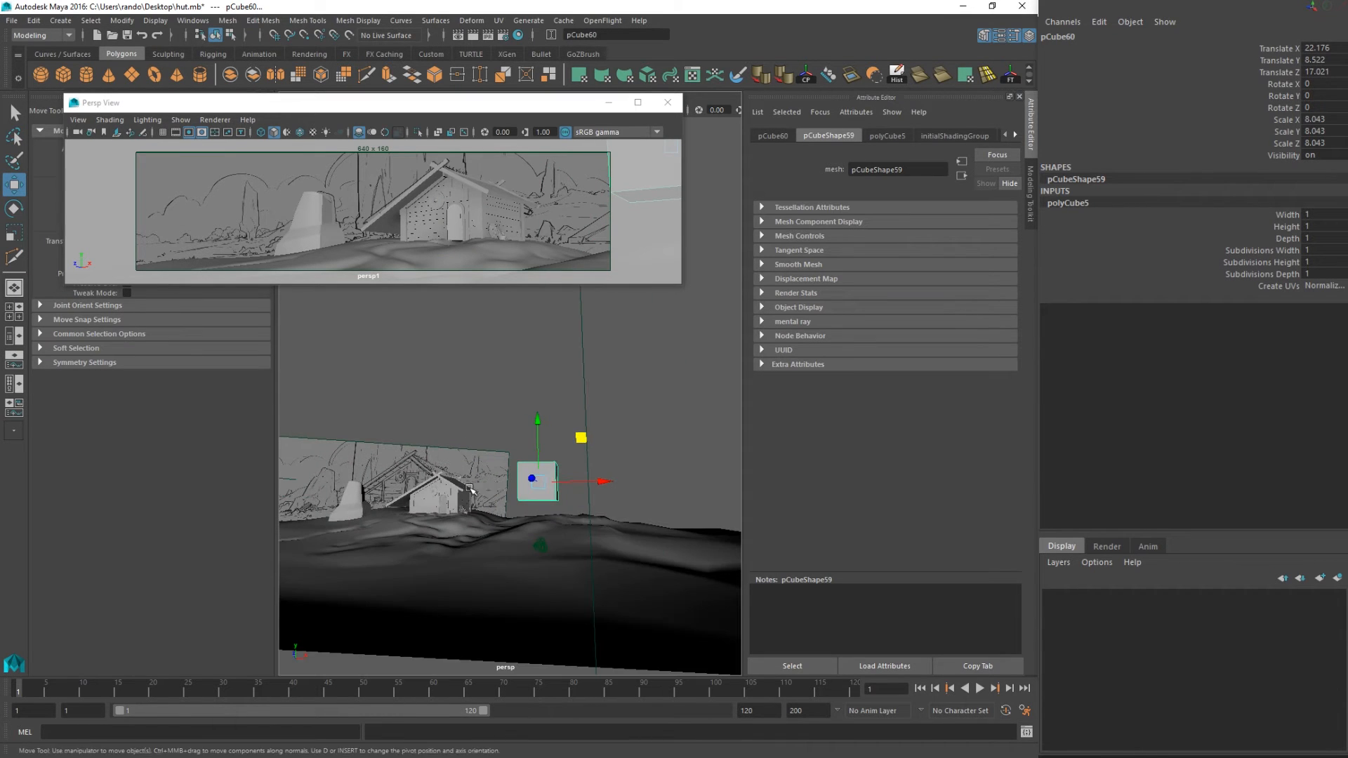
Stretch the new cube vertically into a tall column and adjust its height above the ground.
right_click_drag(468, 486, 526, 494, "alt")
left_click_drag(526, 494, 512, 514, "alt")
middle_click_drag(513, 514, 569, 439, "alt")
left_click_drag(569, 440, 580, 443, "alt")
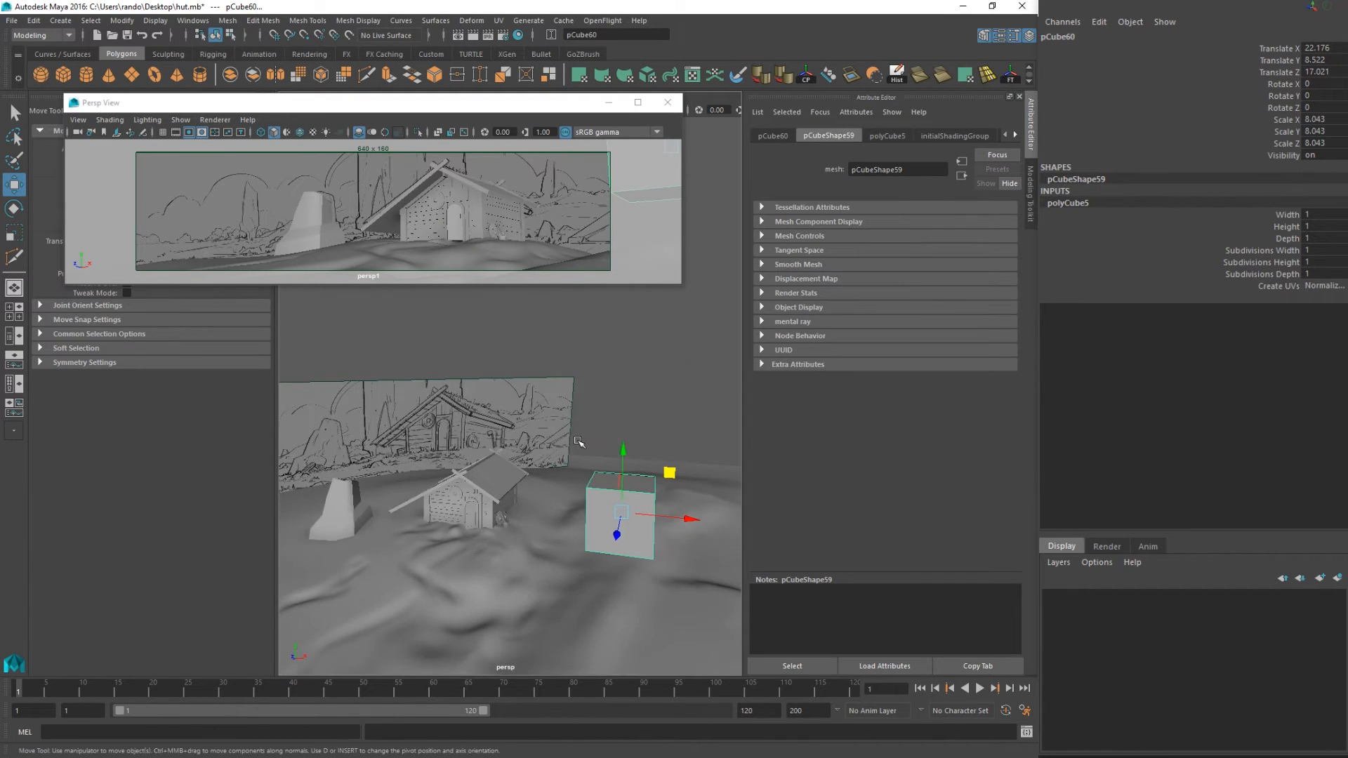
middle_click_drag(580, 443, 520, 439, "alt")
scroll(513, 438, "down", 3)
left_click_drag(513, 438, 465, 437, "alt")
middle_click_drag(582, 444, 639, 452, "alt")
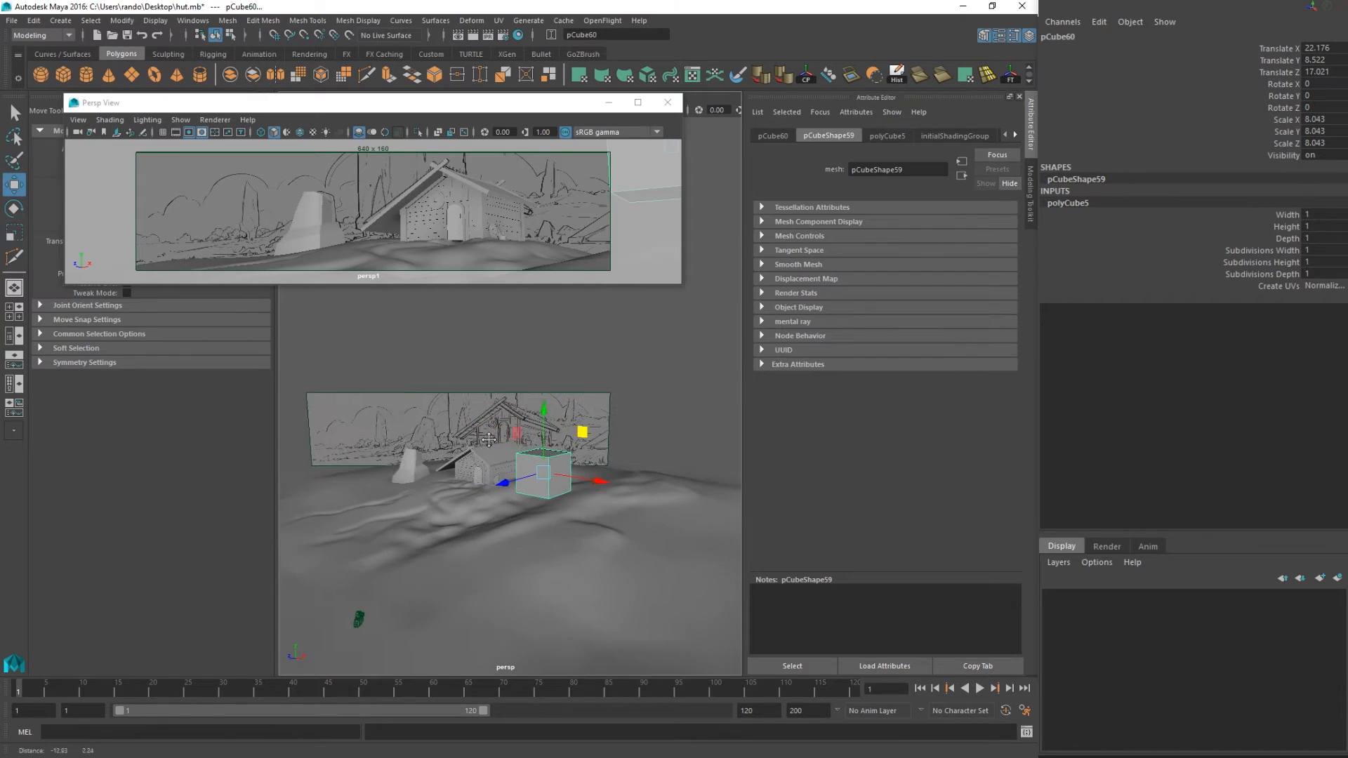
key("r")
left_click_drag(545, 411, 590, 443)
key("w")
scroll(614, 406, "up", 5)
scroll(617, 407, "down", 3)
key("r")
scroll(564, 439, "up", 5)
Extrude the column's bottom face downward by about 1.47 and shift the extruded face sideways away from the hut.
right_click_drag(590, 442, 597, 479)
left_click(597, 479)
left_click_drag(597, 479, 544, 259, "alt")
left_click(388, 74)
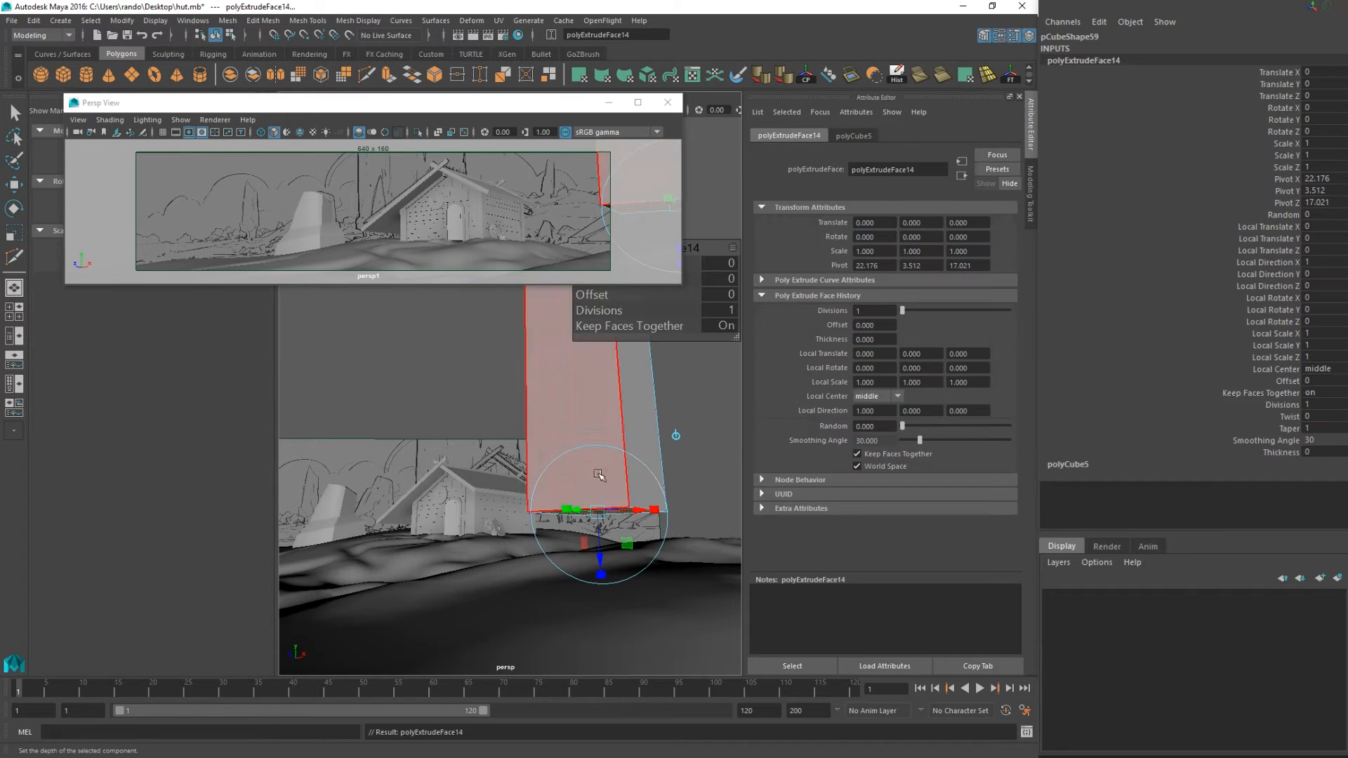
left_click_drag(600, 558, 602, 580)
key("r")
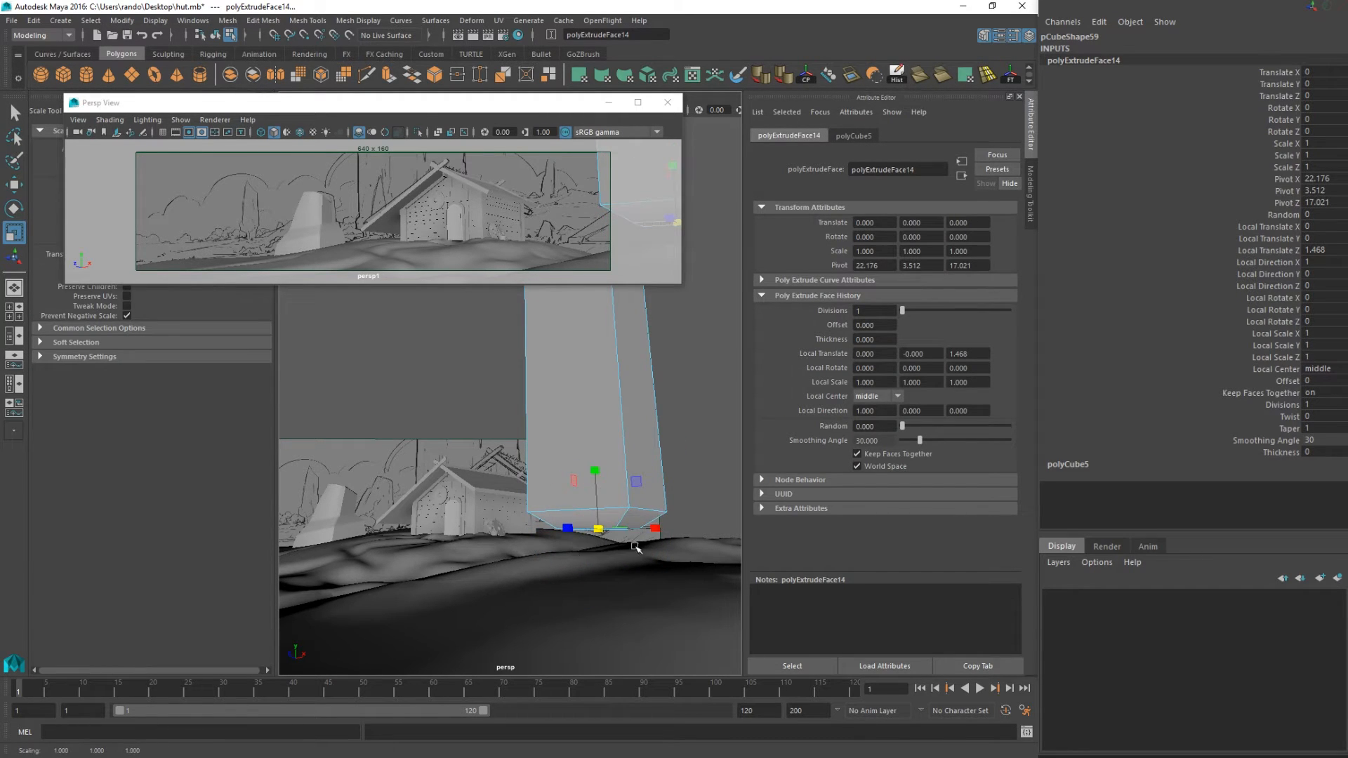
left_click_drag(636, 547, 653, 537, "alt")
key("w")
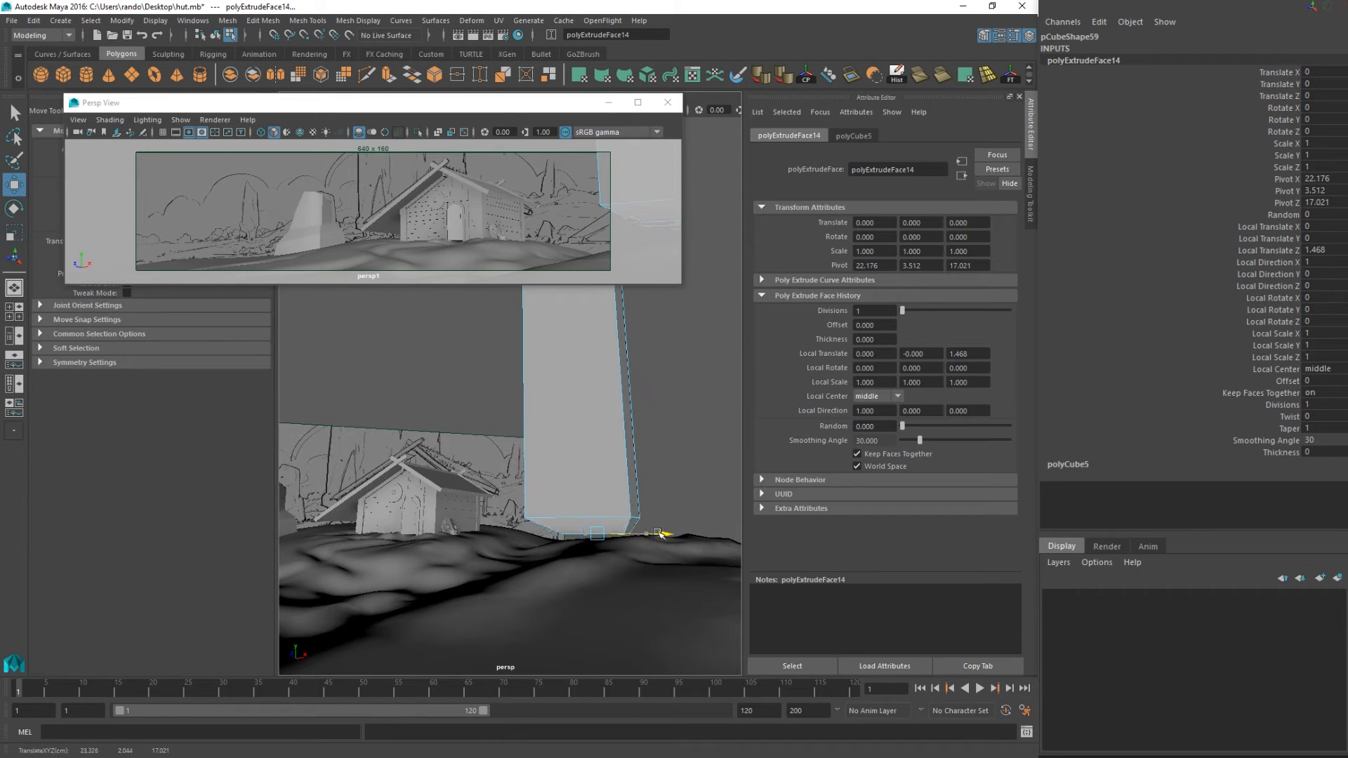
Extrude the column's bottom face again and lower the narrowed face by about 1.2.
key("ctrl+e")
key("w")
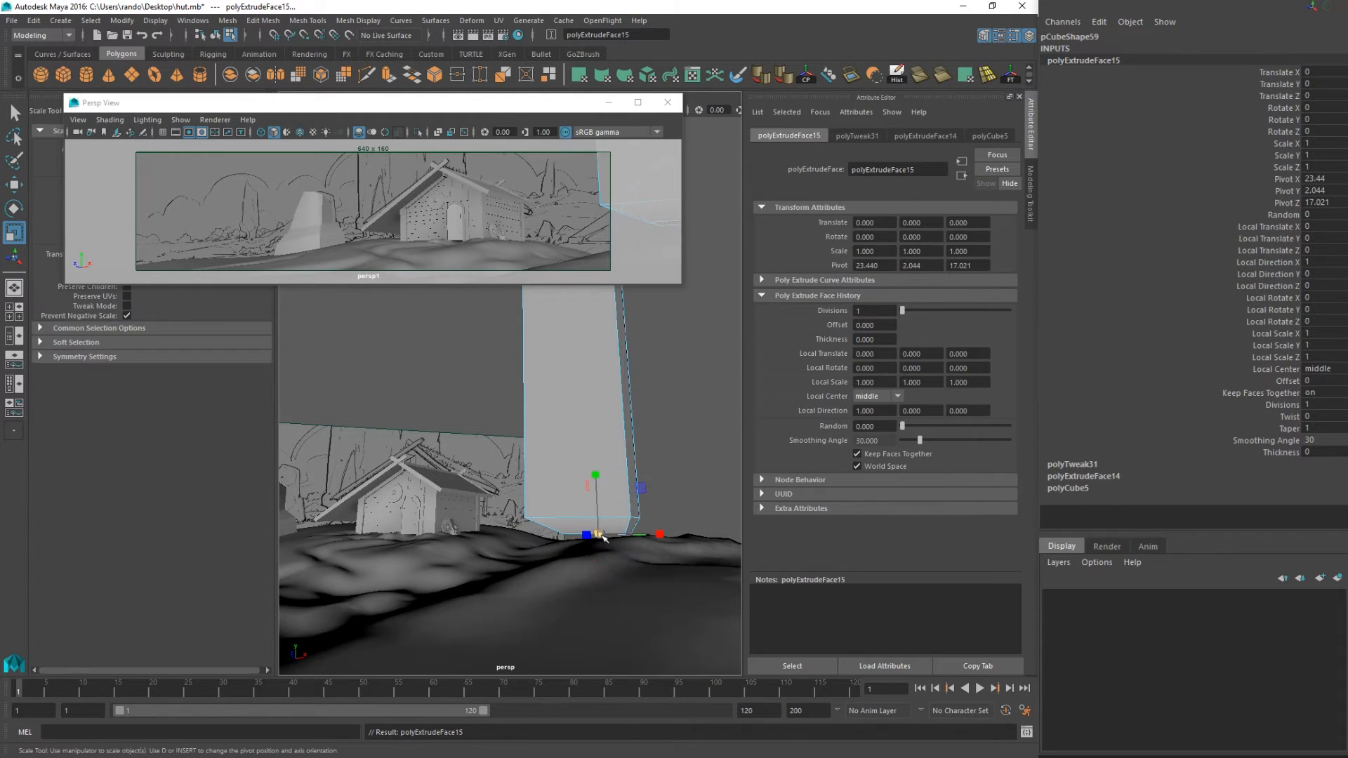
left_click_drag(596, 478, 598, 490)
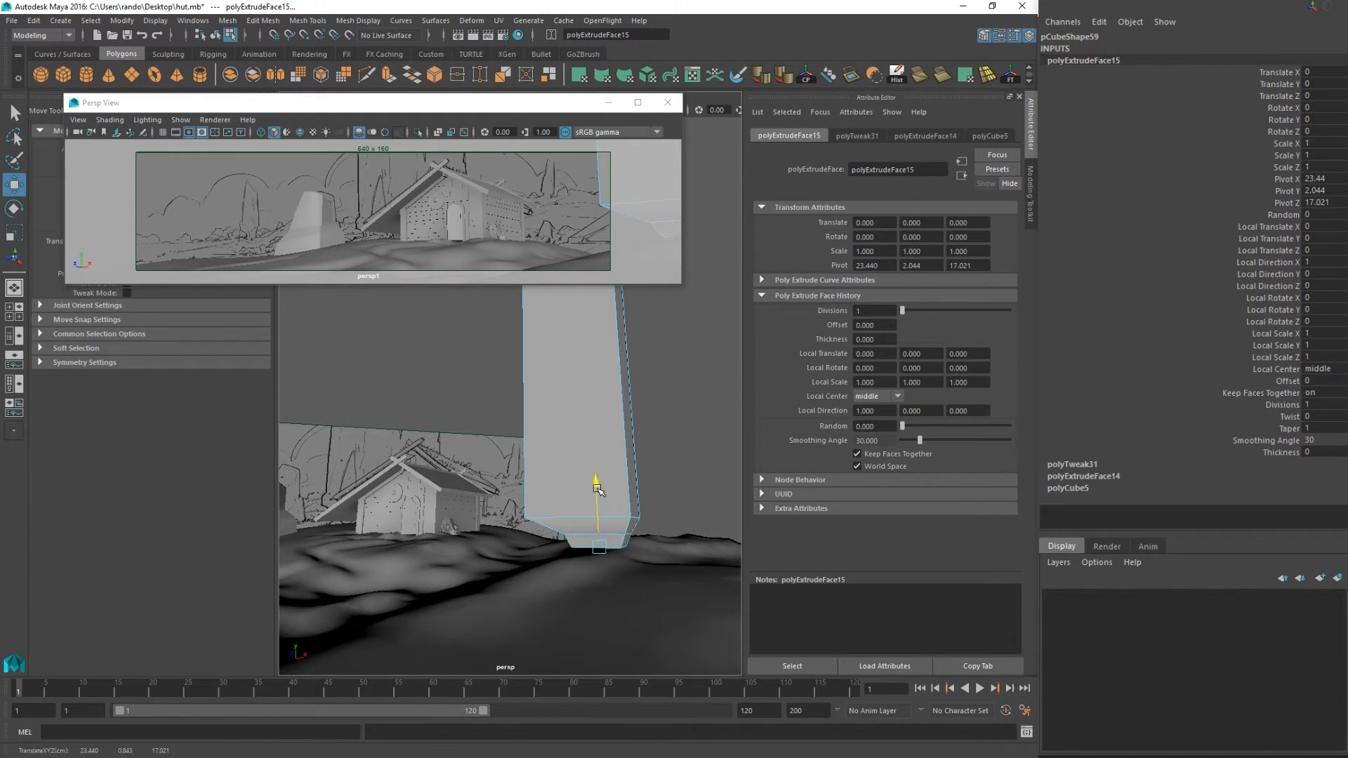
Extrude the bottom face a further 2.25 or so downward and widen it horizontally into a flared foot.
key("ctrl+e")
left_click_drag(601, 595, 602, 624)
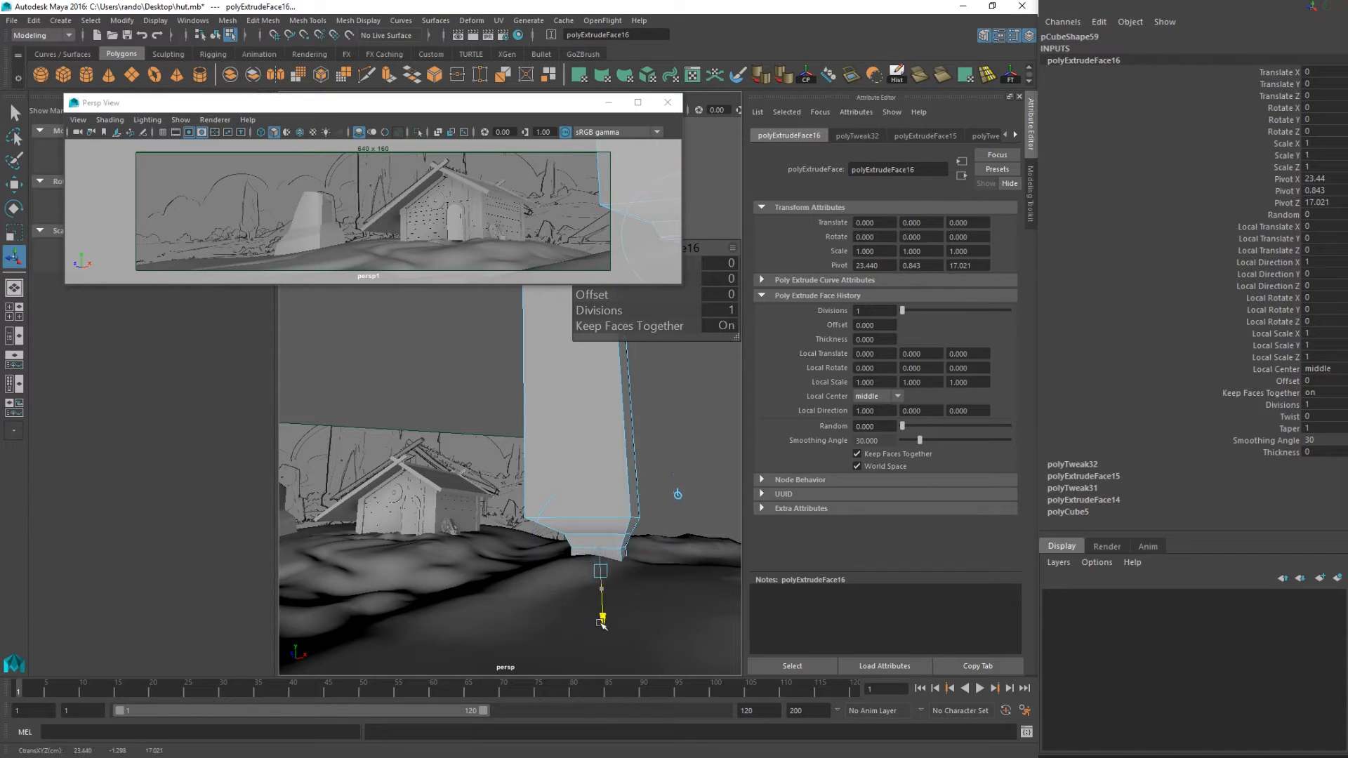
key("r")
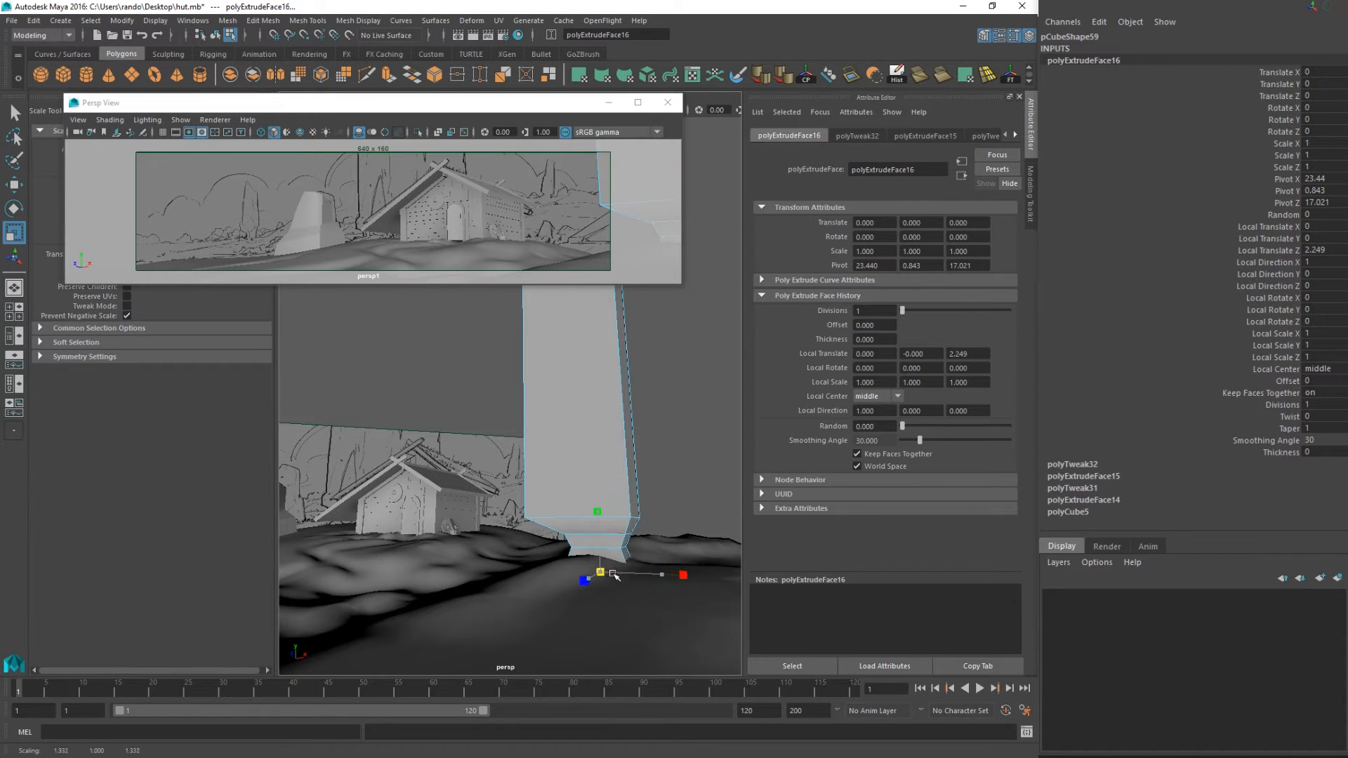
middle_click_drag(636, 518, 631, 571, "alt")
Cut a horizontal edge loop around the column a short distance above its base with the Multi-Cut tool.
left_click(367, 76)
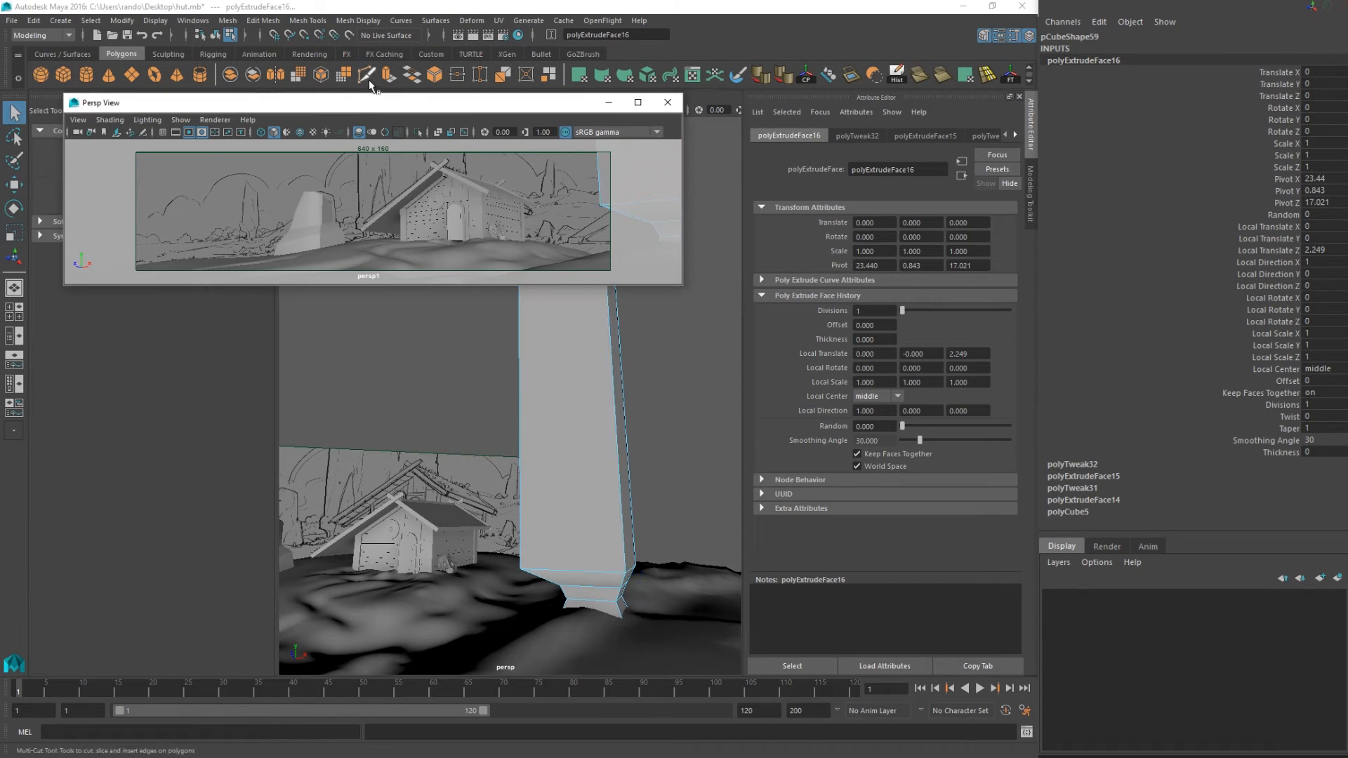
left_click(587, 504, "ctrl")
left_click_drag(562, 532, 616, 540, "alt")
Extrude the column's lower side face outward on the side facing the hut.
key("q")
left_click(636, 546)
left_click(617, 545)
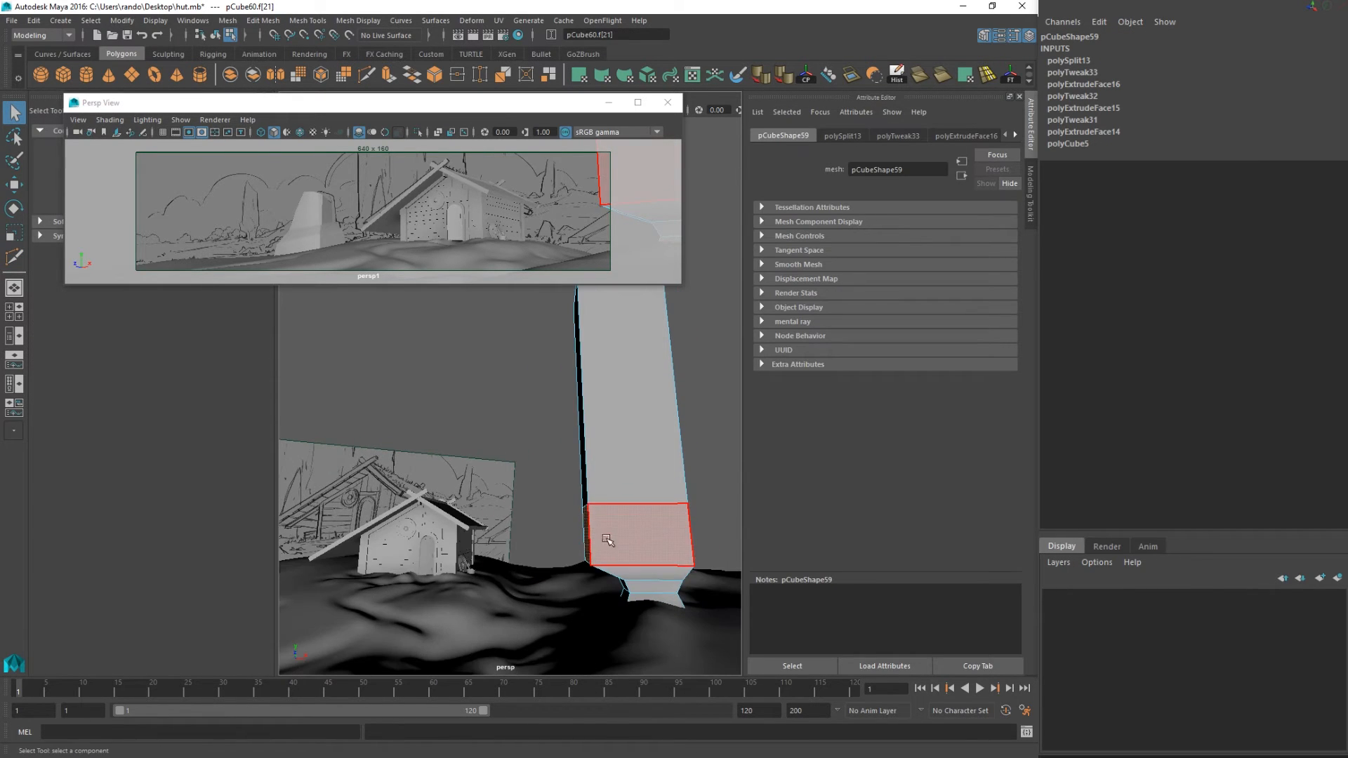
key("w")
left_click(390, 79)
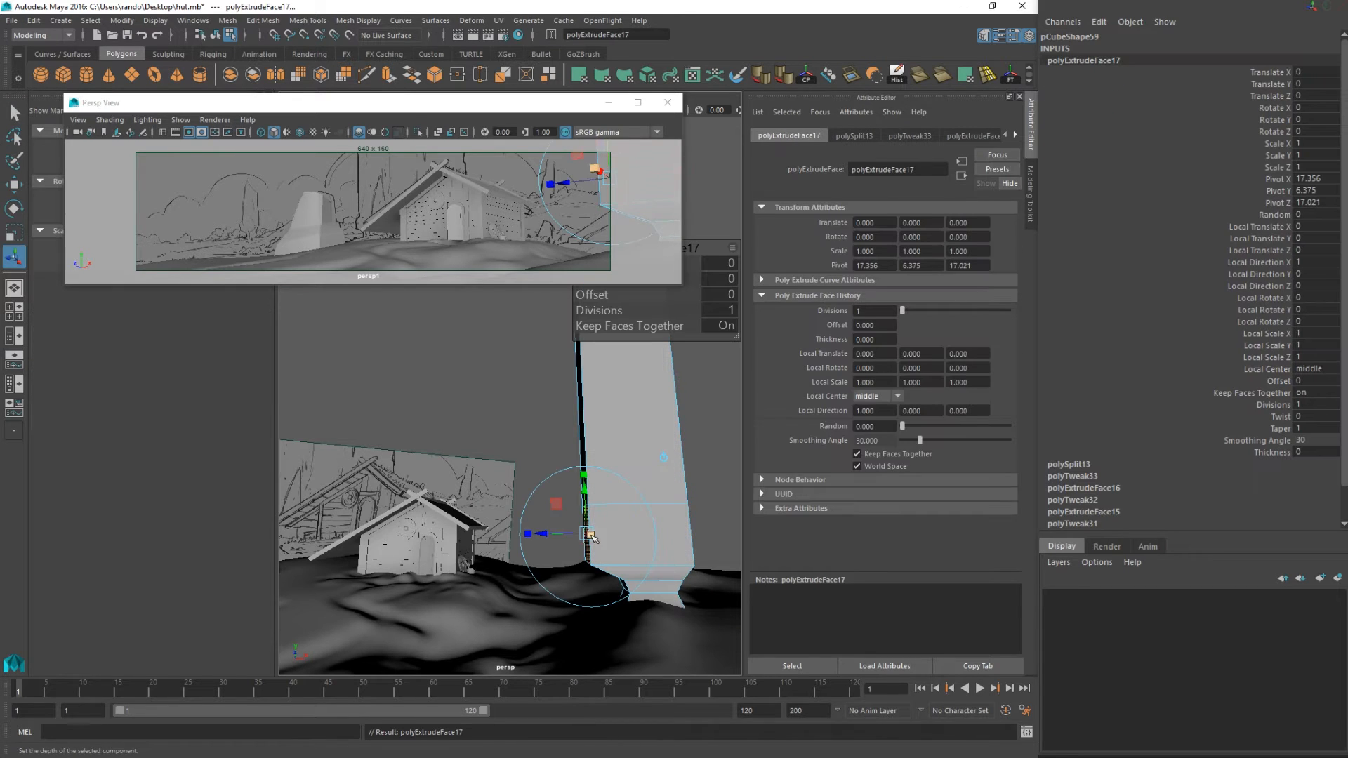
mouse_move(587, 535)
left_mouse_down()
mouse_move(574, 535)
mouse_move(612, 559)
mouse_move(565, 520)
left_mouse_up()
key("r")
key("q")
Select the column's top vertices and scale them inward along X so the column tapers upward.
right_click_drag(602, 450, 655, 357)
middle_click_drag(647, 379, 551, 466, "alt")
left_click(460, 427)
right_click_drag(460, 425, 407, 408)
left_click_drag(370, 365, 566, 529)
key("e")
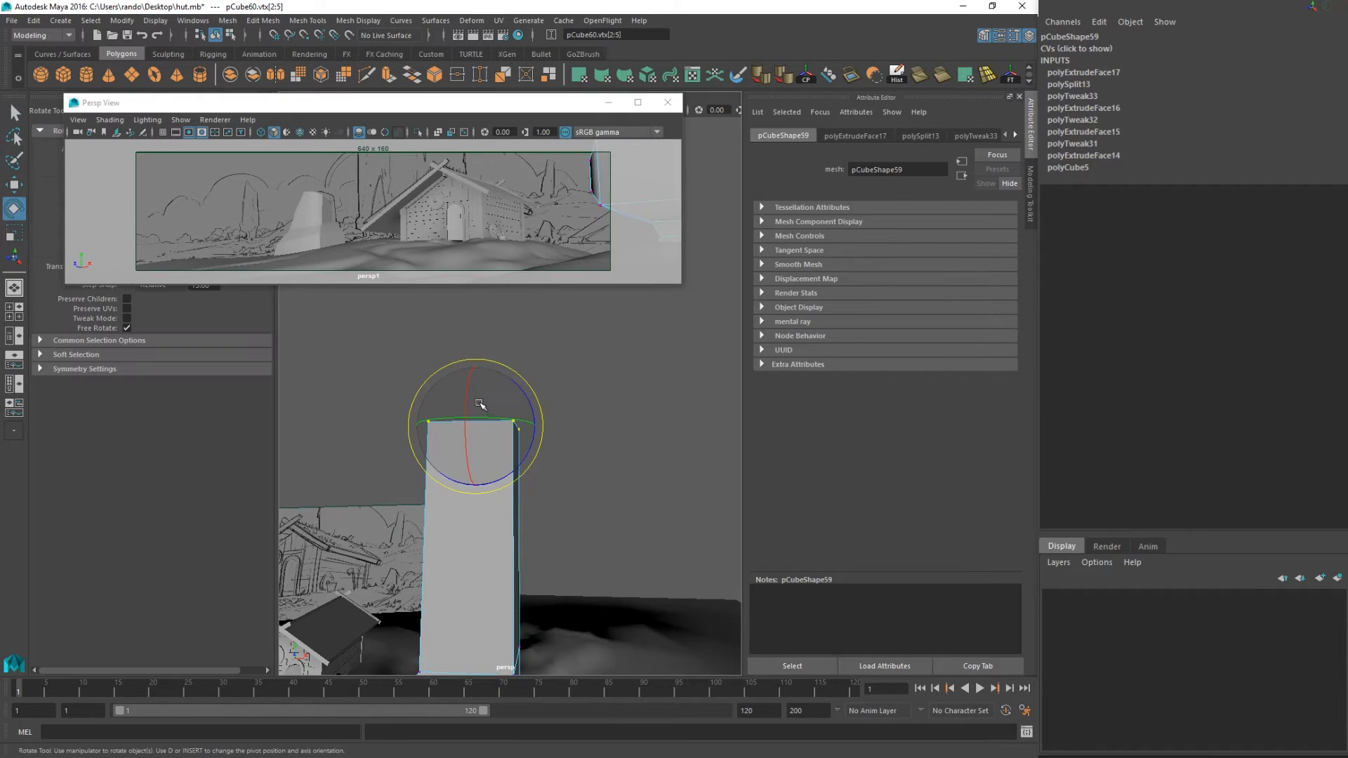
key("r")
left_click_drag(530, 426, 517, 427)
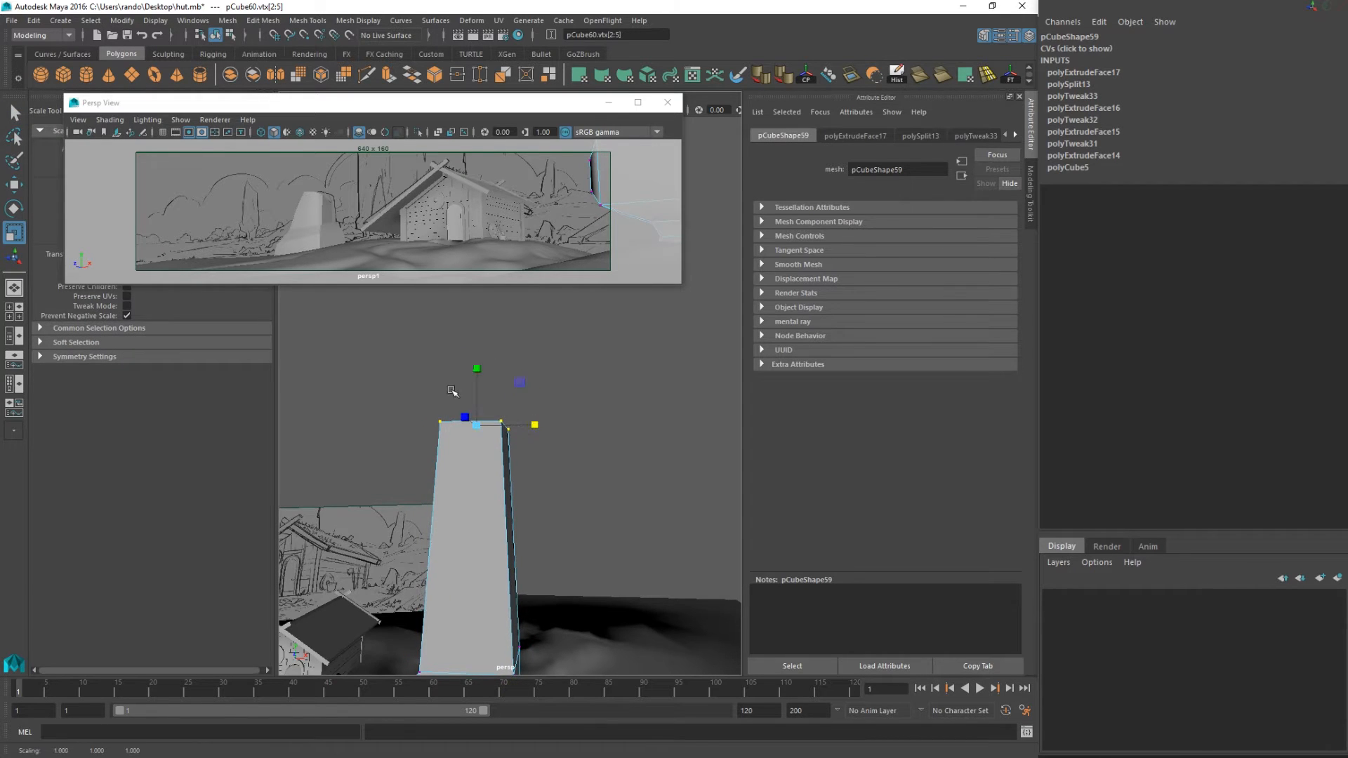
Raise the top vertices on the column's hut side to slope its top.
left_click_drag(382, 363, 486, 502)
key("w")
left_click_drag(449, 426, 445, 395)
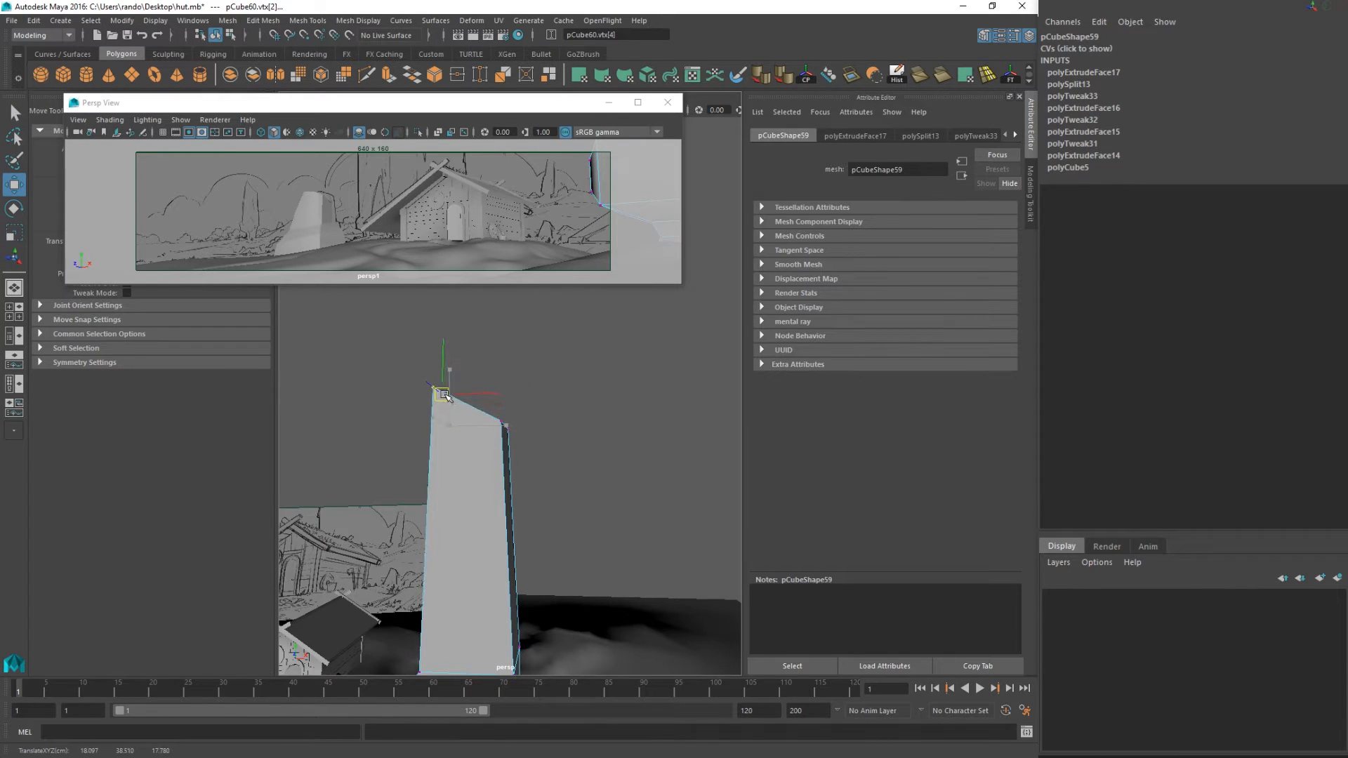
Bevel the vertical corner edges on one front corner of the column with a fraction of 1.
right_click_drag(470, 473, 422, 473, "alt")
mouse_move(456, 472)
left_mouse_down("alt")
mouse_move(436, 481)
mouse_move(410, 550)
mouse_move(488, 526)
mouse_move(488, 495)
mouse_move(471, 493)
left_mouse_up("alt")
scroll(488, 493, "up", 3)
key("q")
right_click_drag(471, 492, 471, 339)
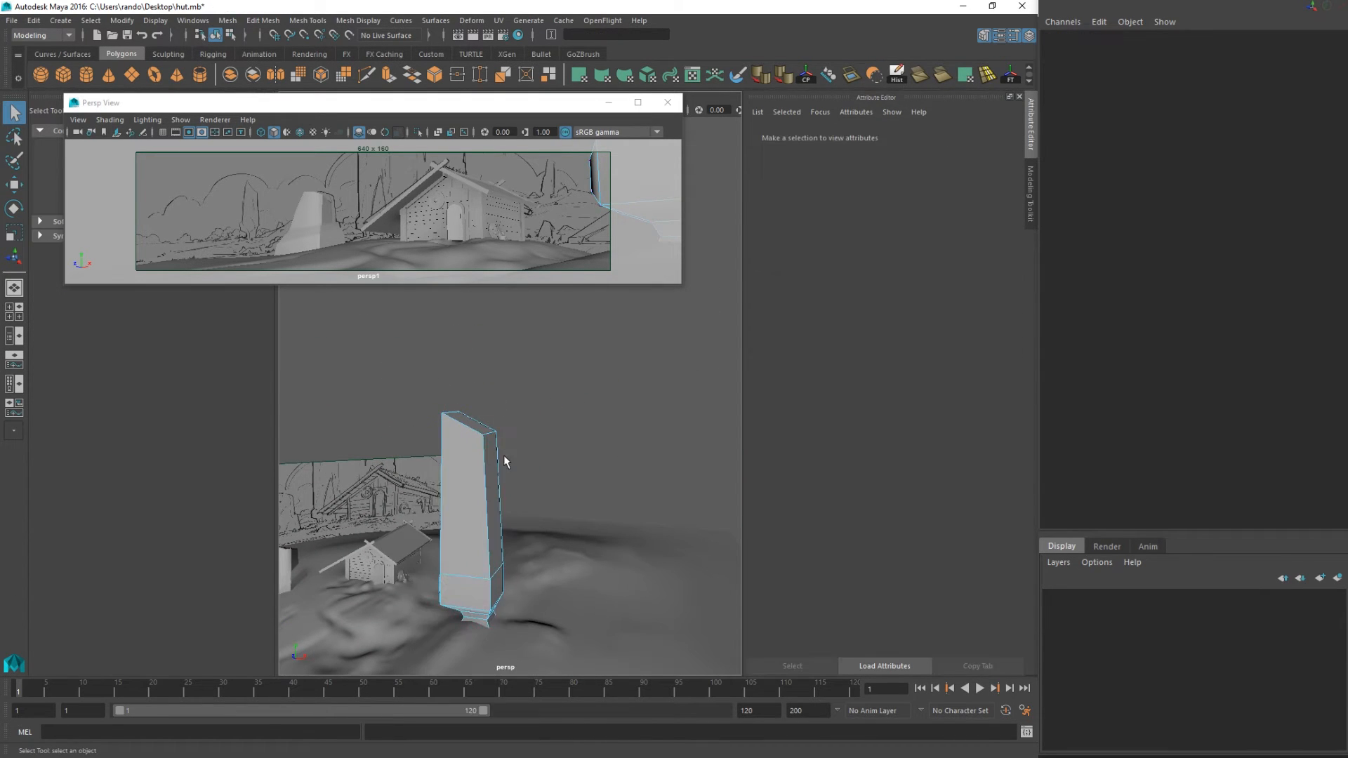
left_click(487, 477)
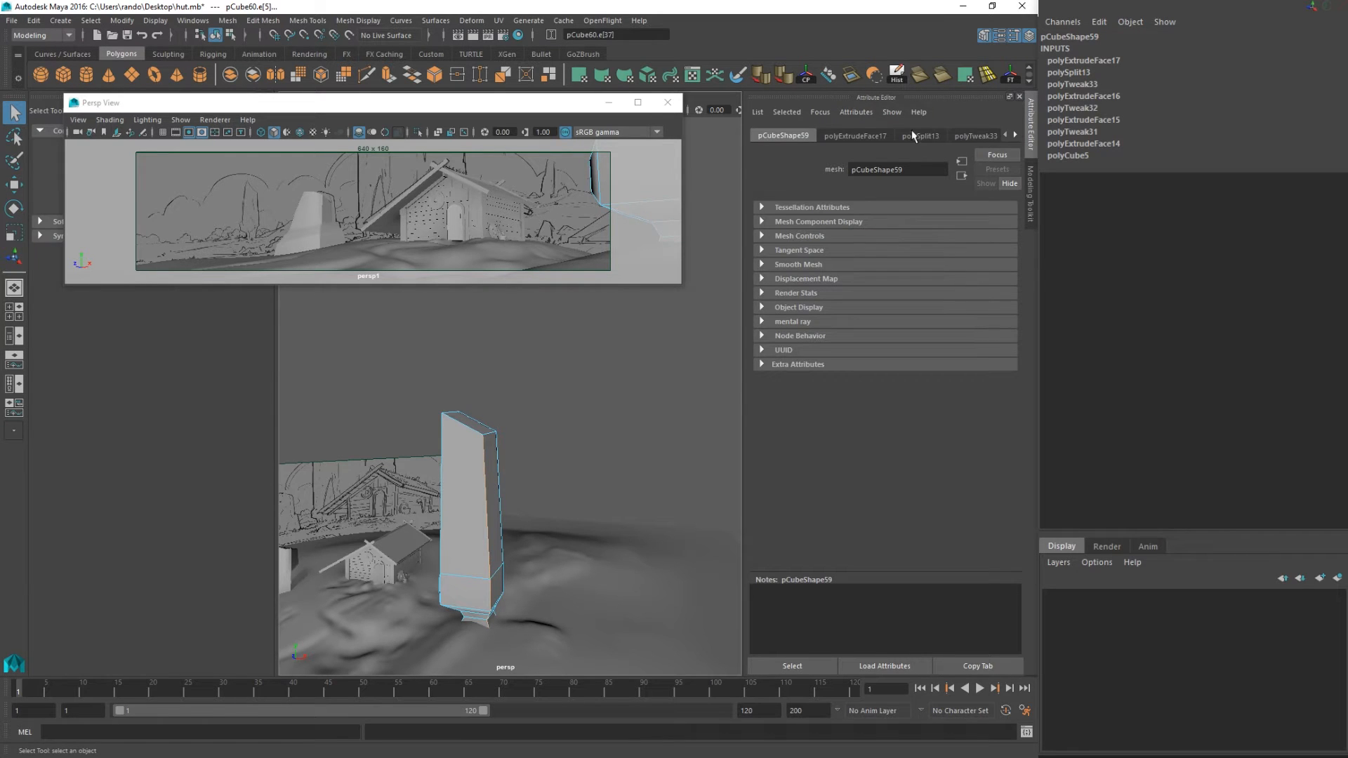
left_click(986, 36)
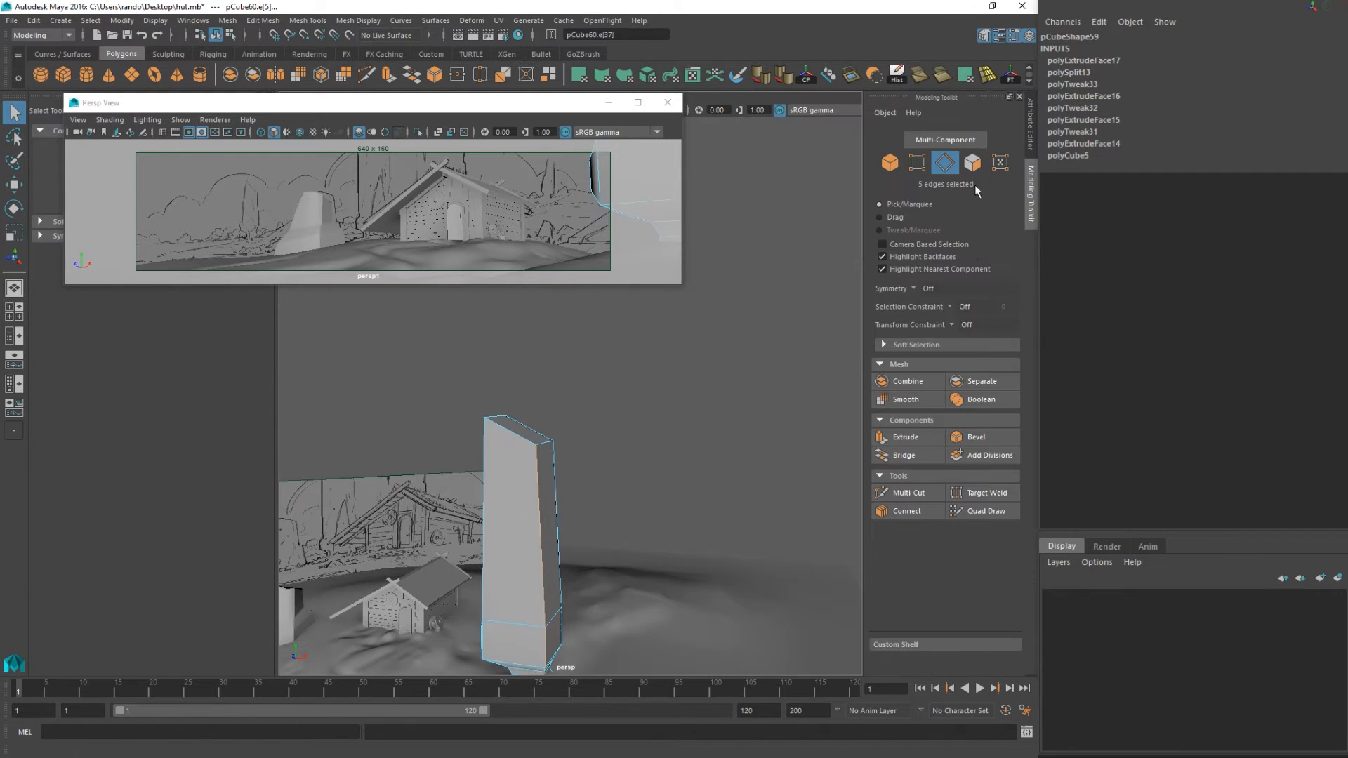
left_click(976, 437)
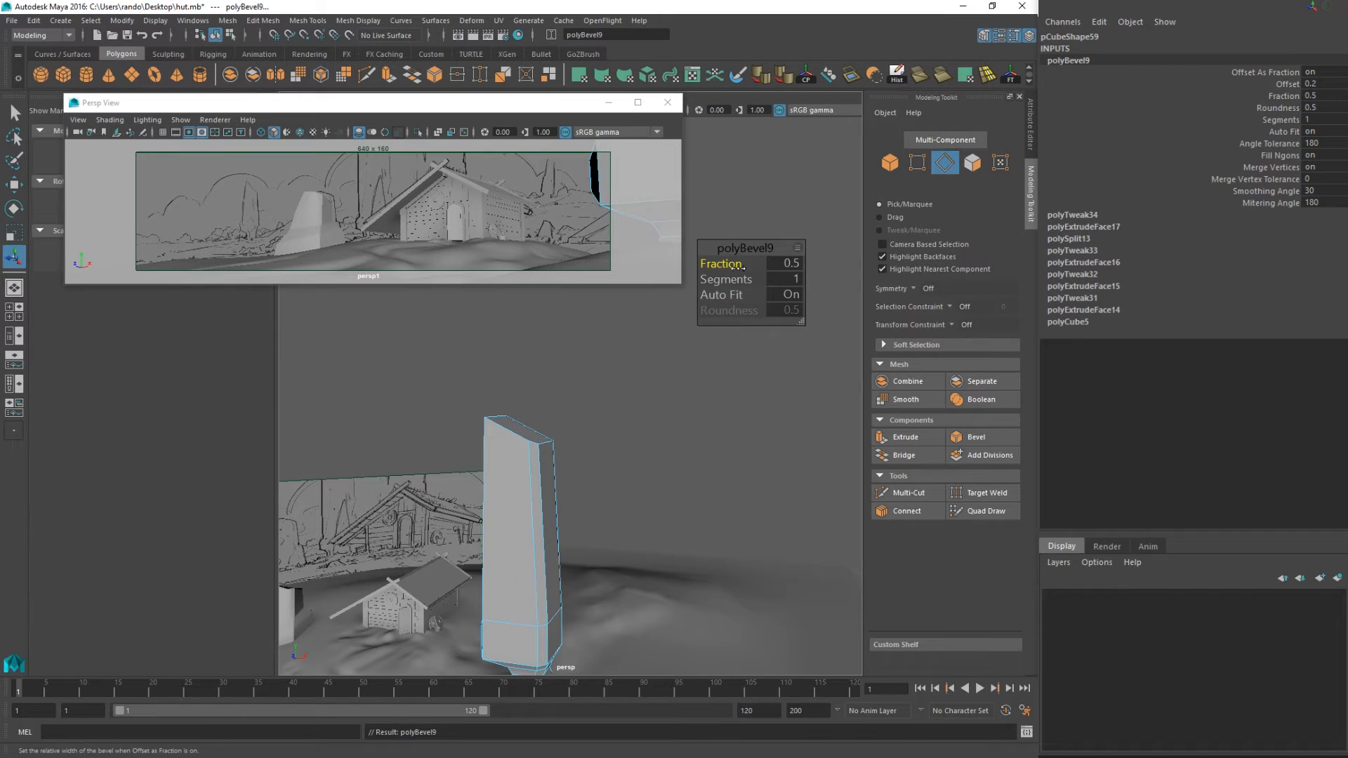
left_click_drag(738, 267, 770, 269)
Bevel the single vertical edge on the column's next corner.
left_click_drag(570, 510, 625, 518, "alt")
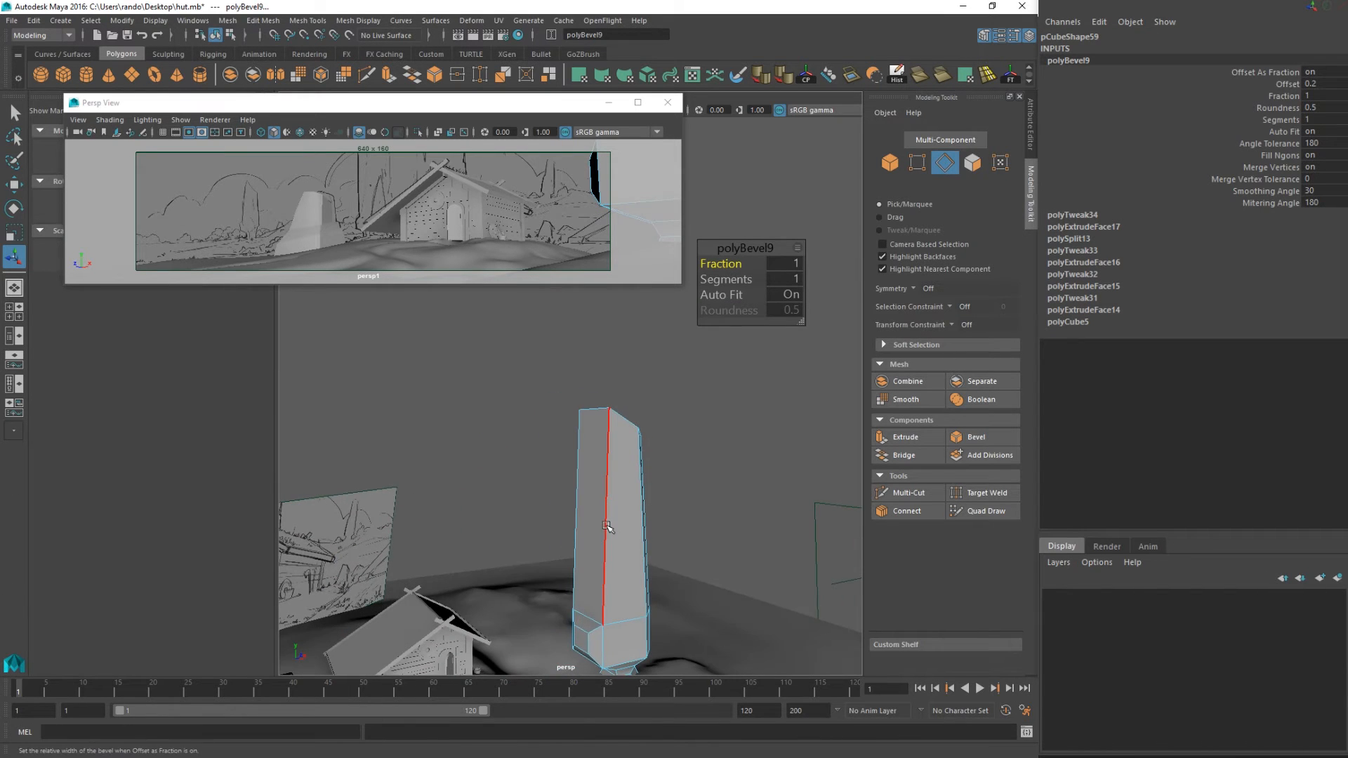
left_click(608, 527)
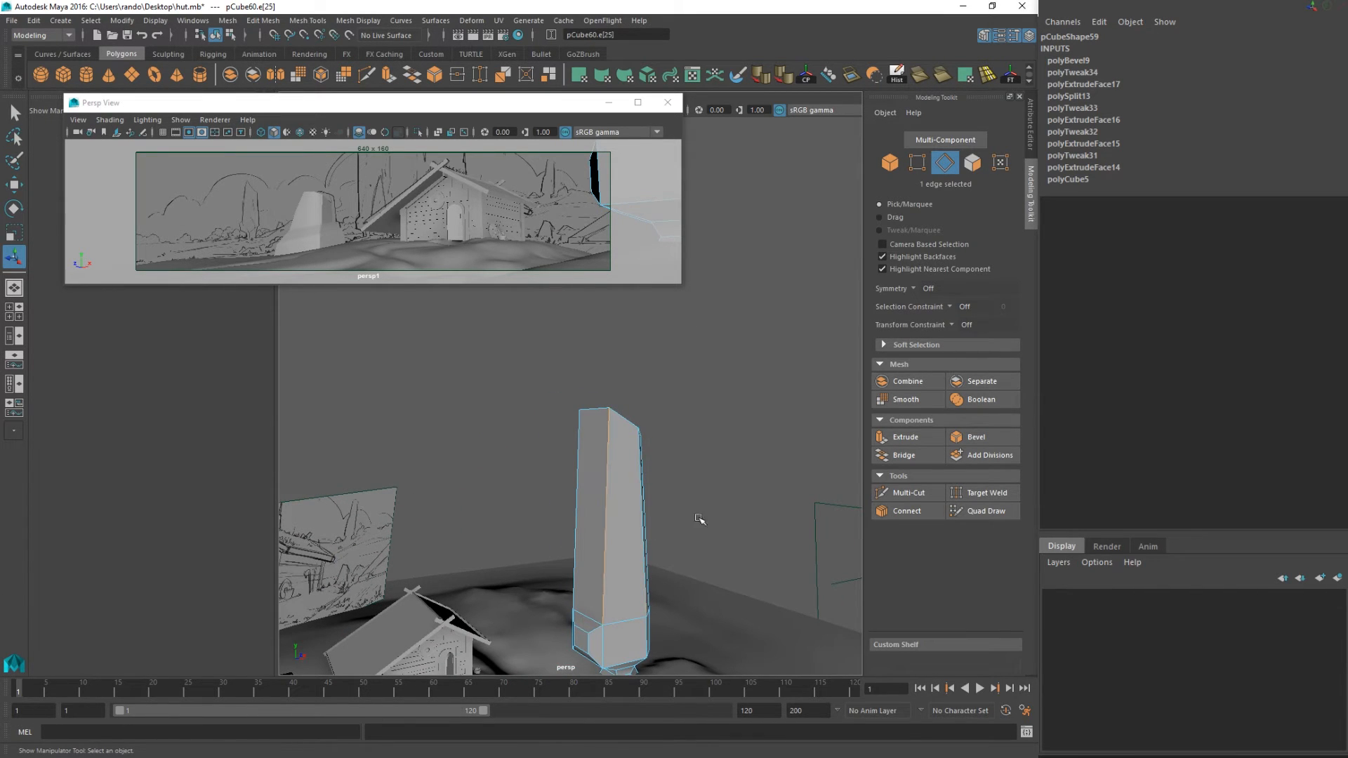
left_click(976, 437)
Select the vertical edge chain at another column corner and bevel it with a fraction of 1.
left_click(621, 495)
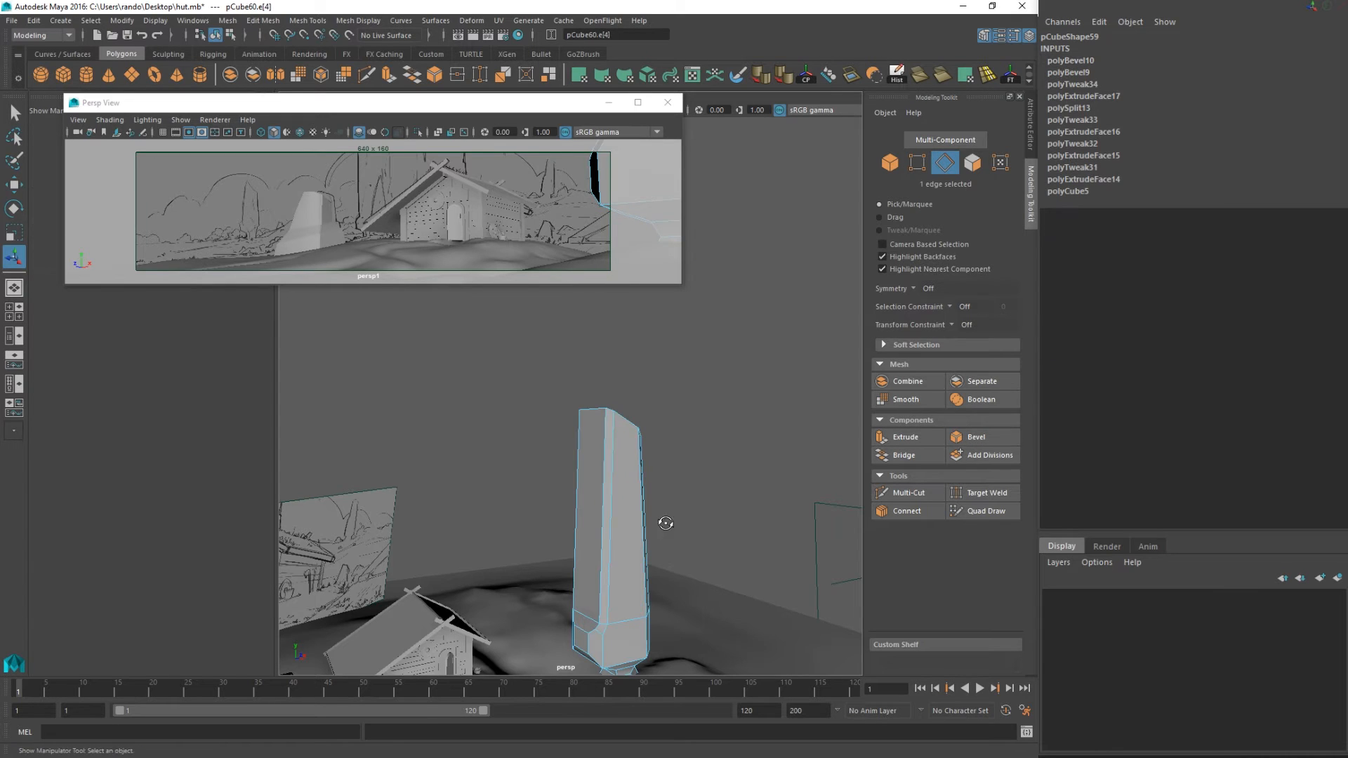
left_click_drag(659, 524, 557, 504, "alt")
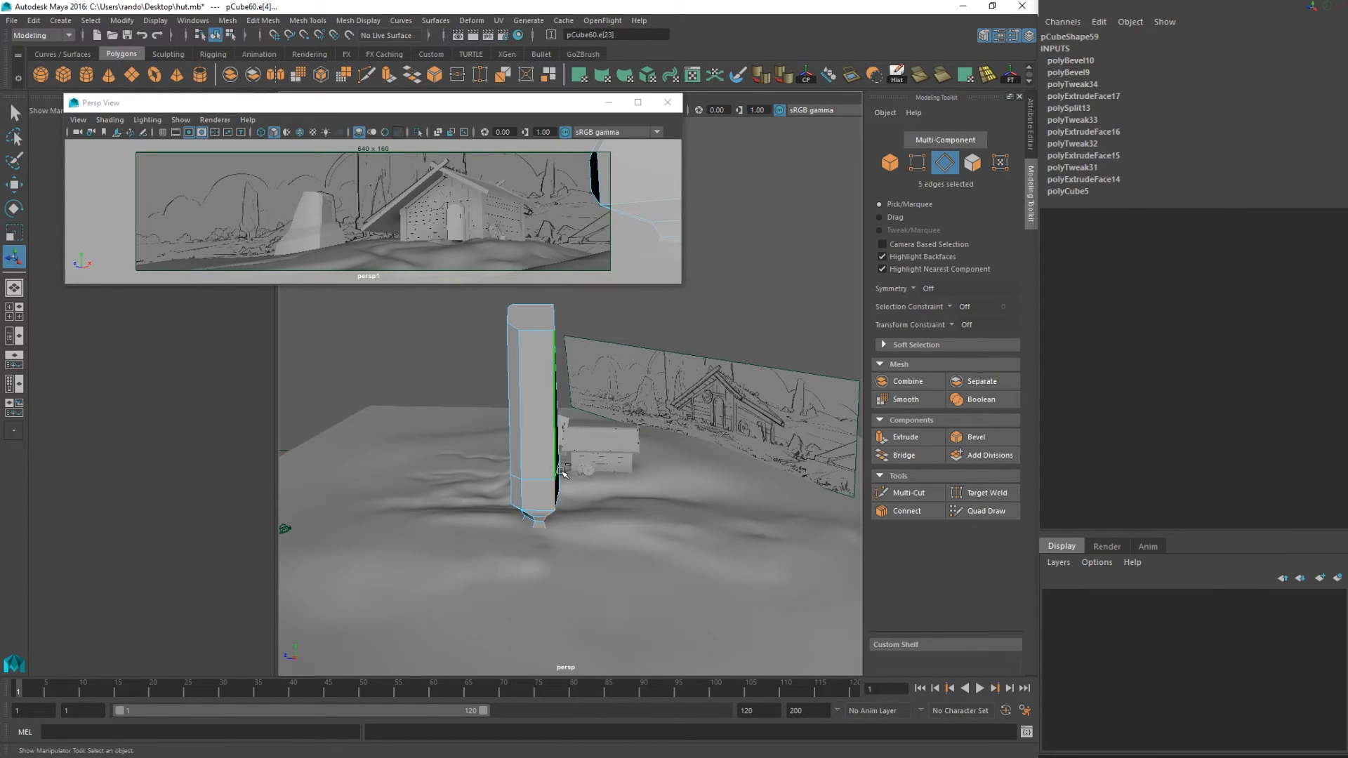
left_click(976, 438)
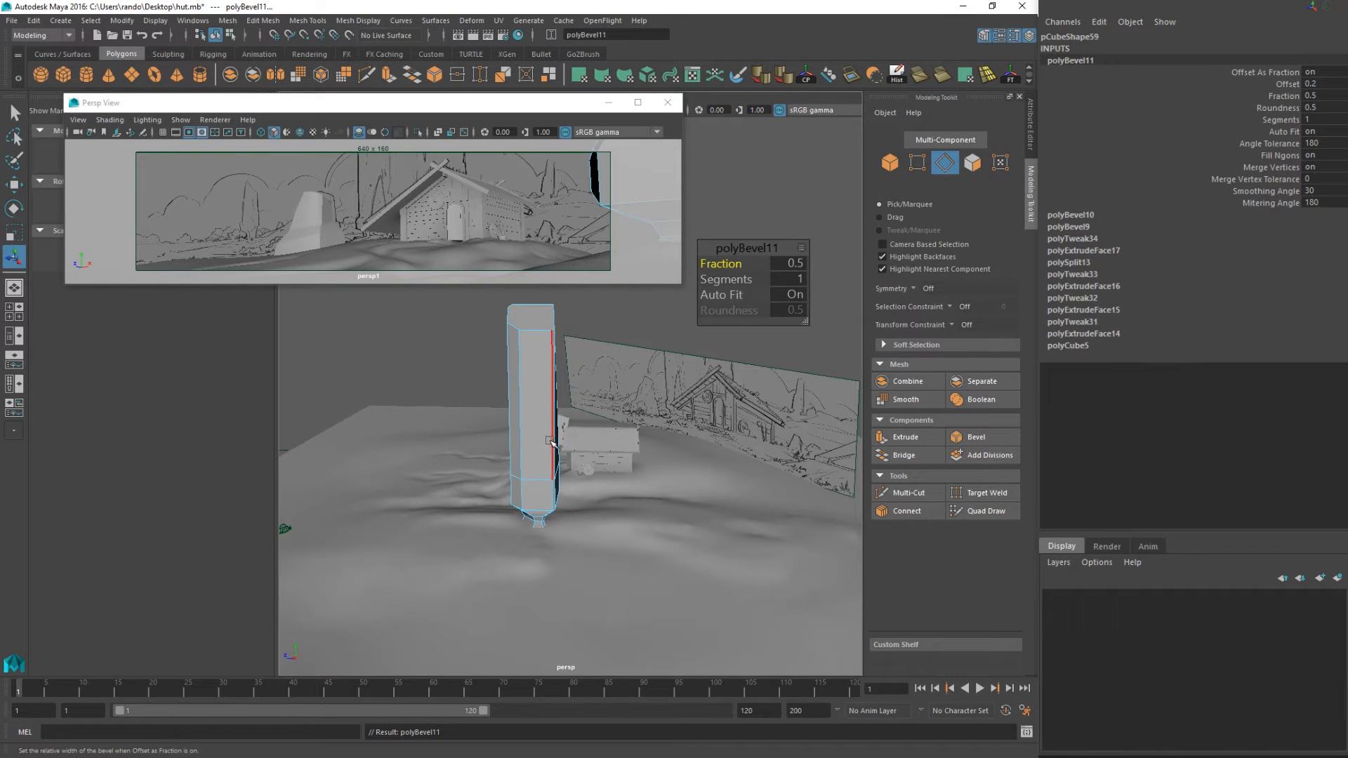
left_click_drag(562, 388, 825, 403, "alt")
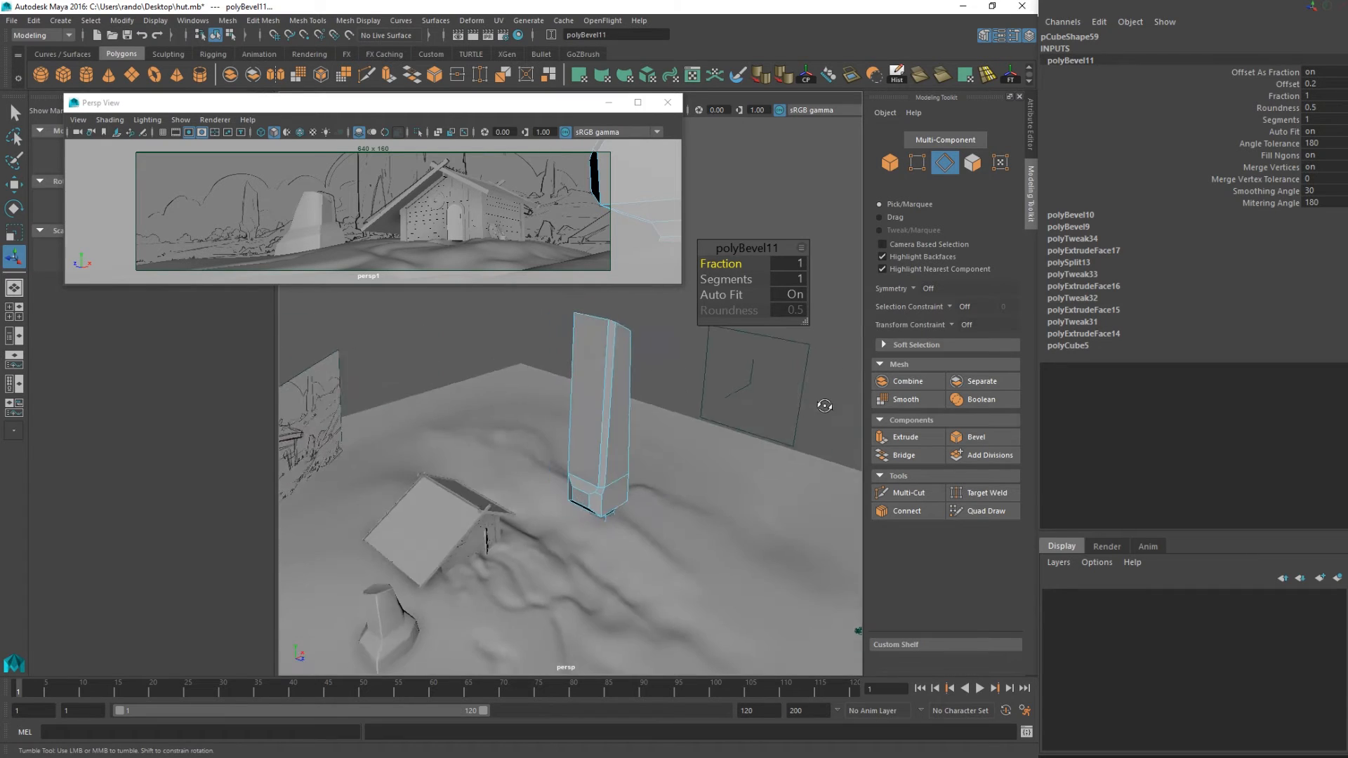
Bevel the column's remaining unbevelled vertical corner edge with a fraction of 1.
left_click_drag(632, 393, 676, 511, "alt")
left_click(588, 415)
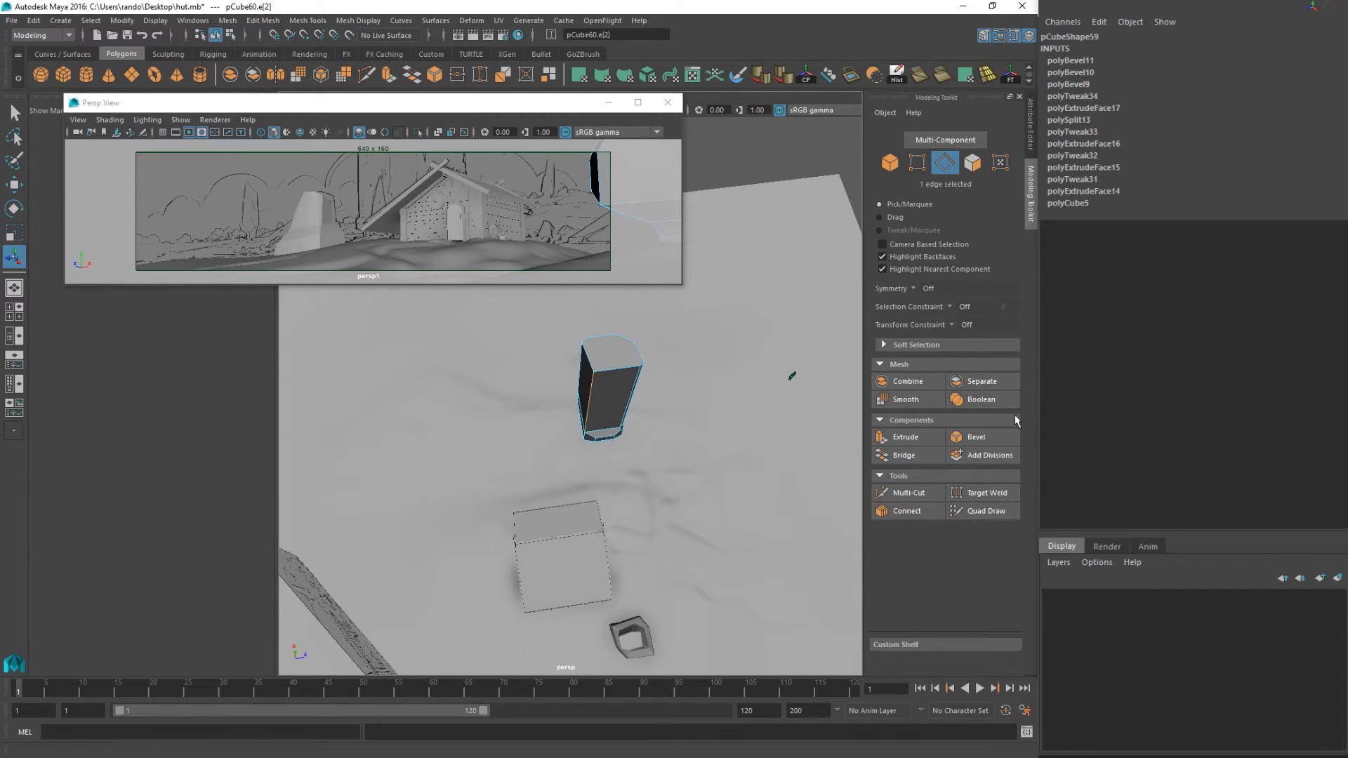
left_click(976, 439)
left_click_drag(657, 456, 554, 387, "alt")
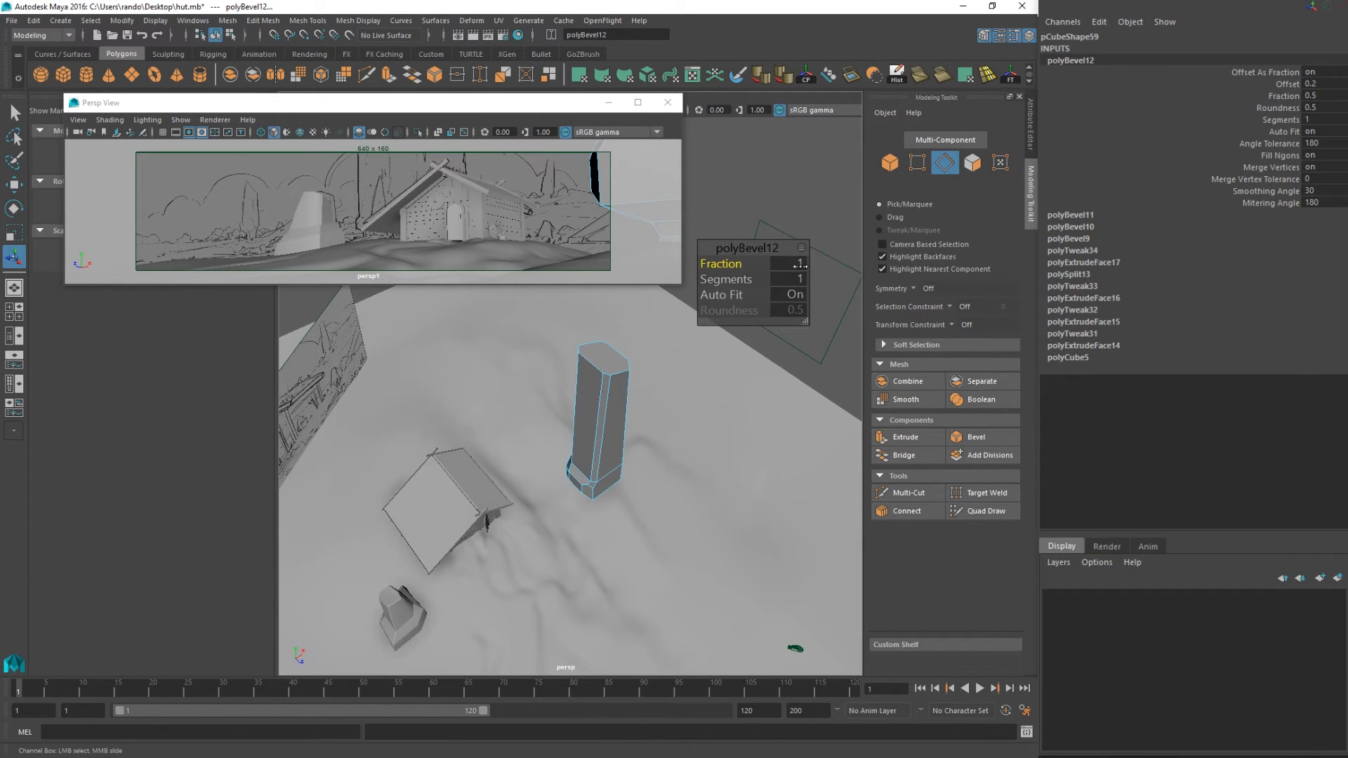
left_click_drag(664, 442, 572, 340, "alt")
Move the vertices along the column's side facing away from the hut to reshape its footprint.
key("q")
mouse_move(574, 370)
right_mouse_down()
mouse_move(617, 370)
mouse_move(570, 391)
right_mouse_up()
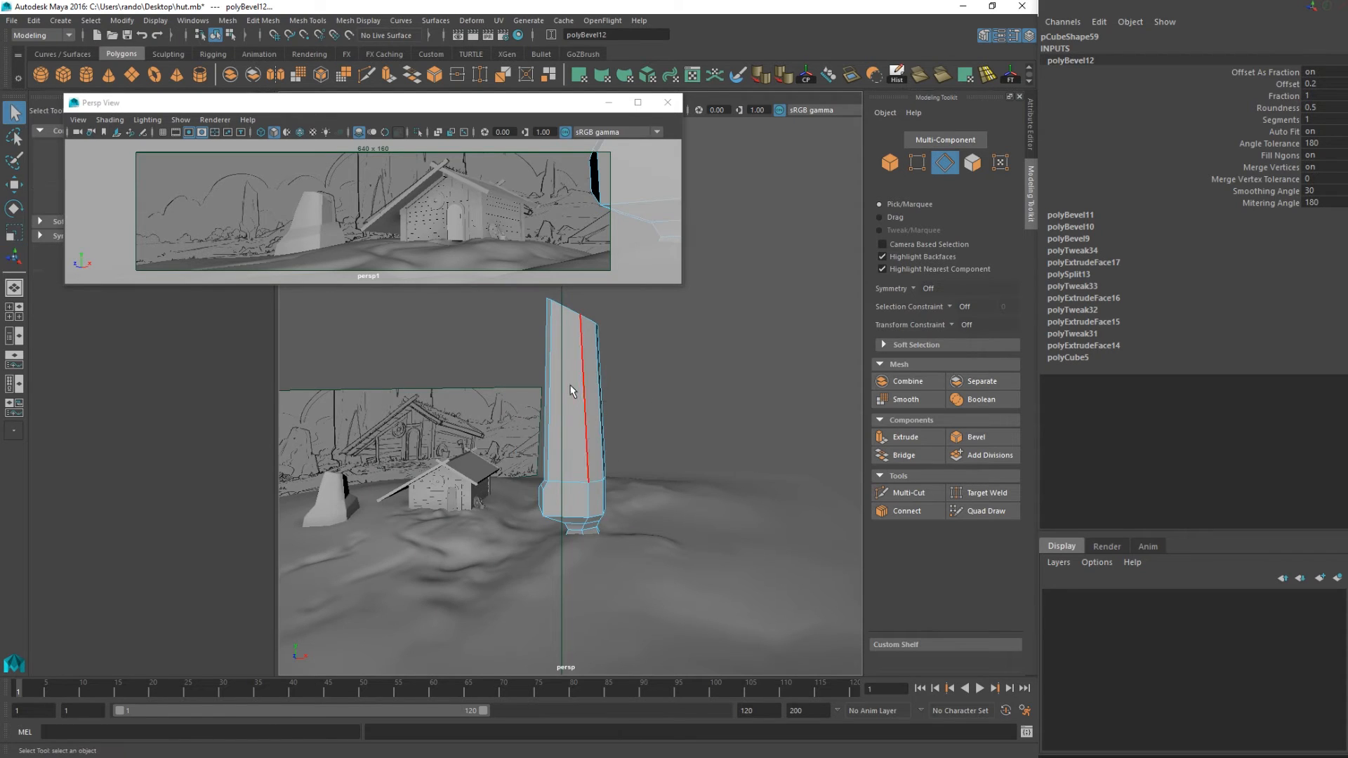
left_click(570, 391)
left_click_drag(570, 391, 564, 485, "alt")
right_click_drag(563, 372, 562, 422)
right_click_drag(553, 333, 553, 333)
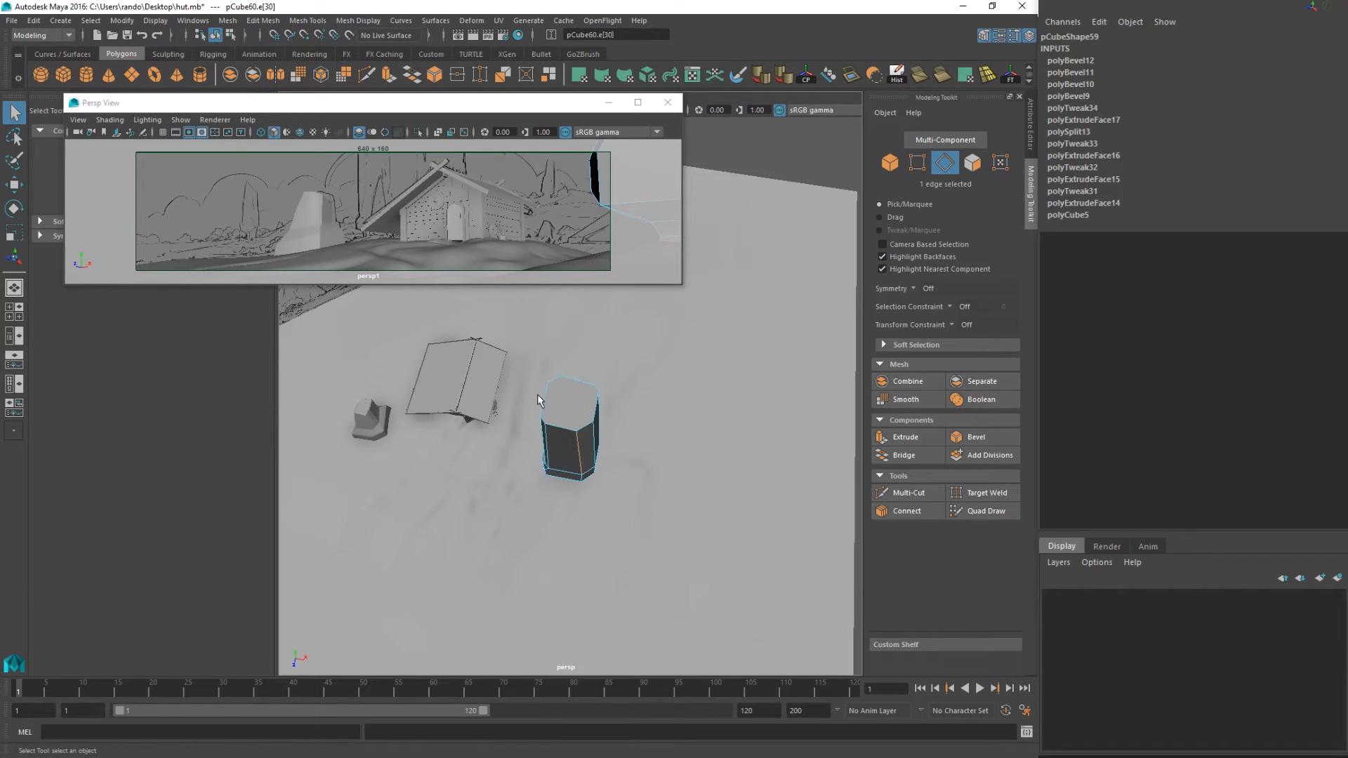
left_click(586, 419)
right_click_drag(587, 420, 586, 419)
right_click_drag(531, 383, 498, 370)
left_click_drag(578, 439, 610, 449, "alt")
left_click_drag(618, 457, 643, 520, "alt")
key("w")
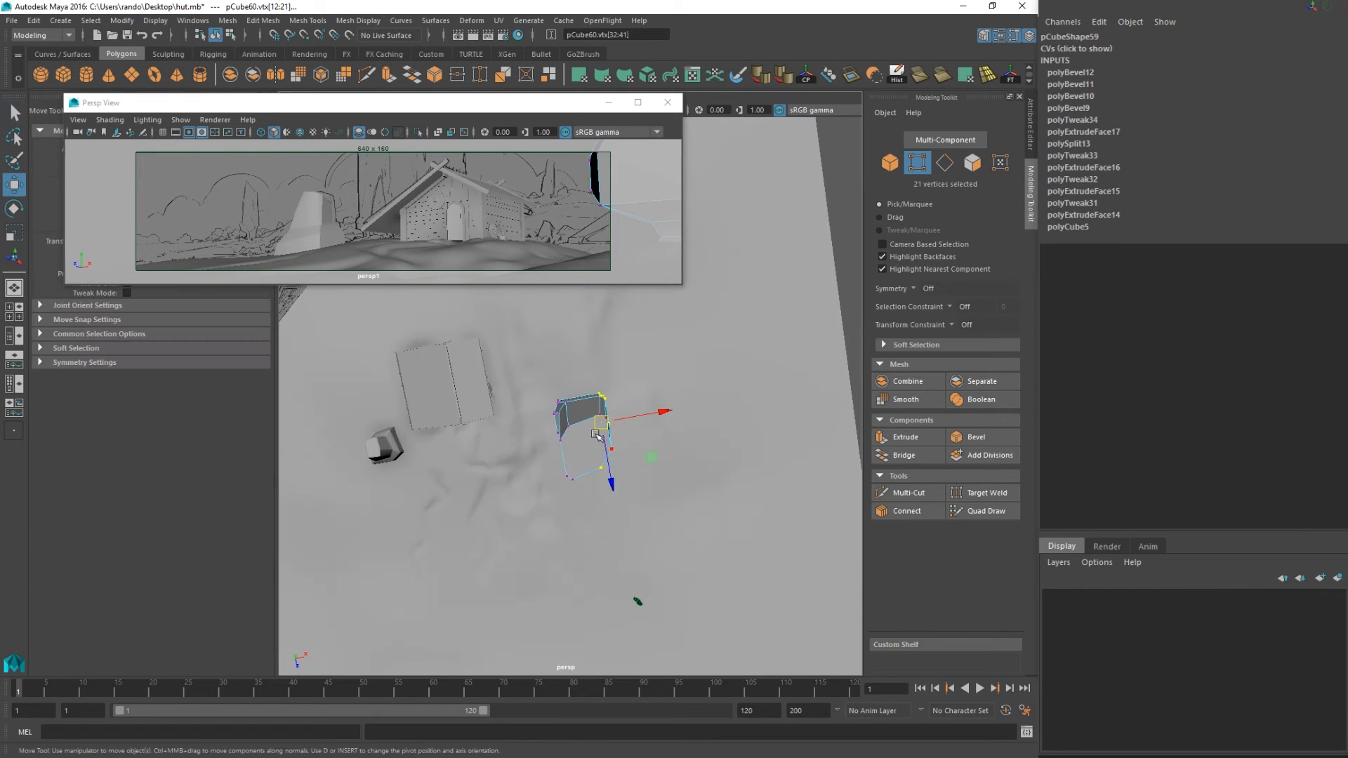
left_click_drag(600, 436, 597, 393)
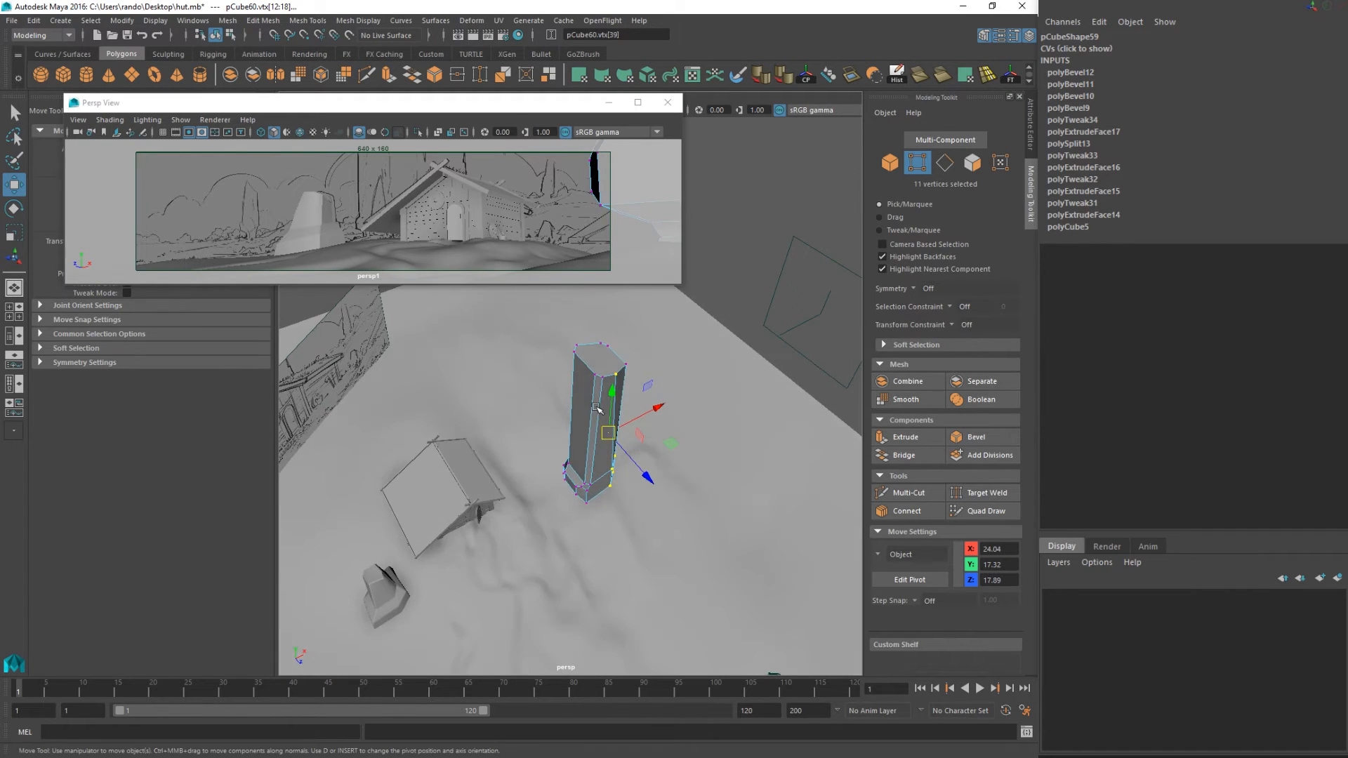
Shift two vertical edges on the column's hut side horizontally to about X 17.60 and Z 19.06.
right_click_drag(597, 394, 604, 366)
double_click(591, 393)
left_click_drag(622, 439, 598, 486, "alt")
key("b")
middle_click_drag(650, 457, 651, 457)
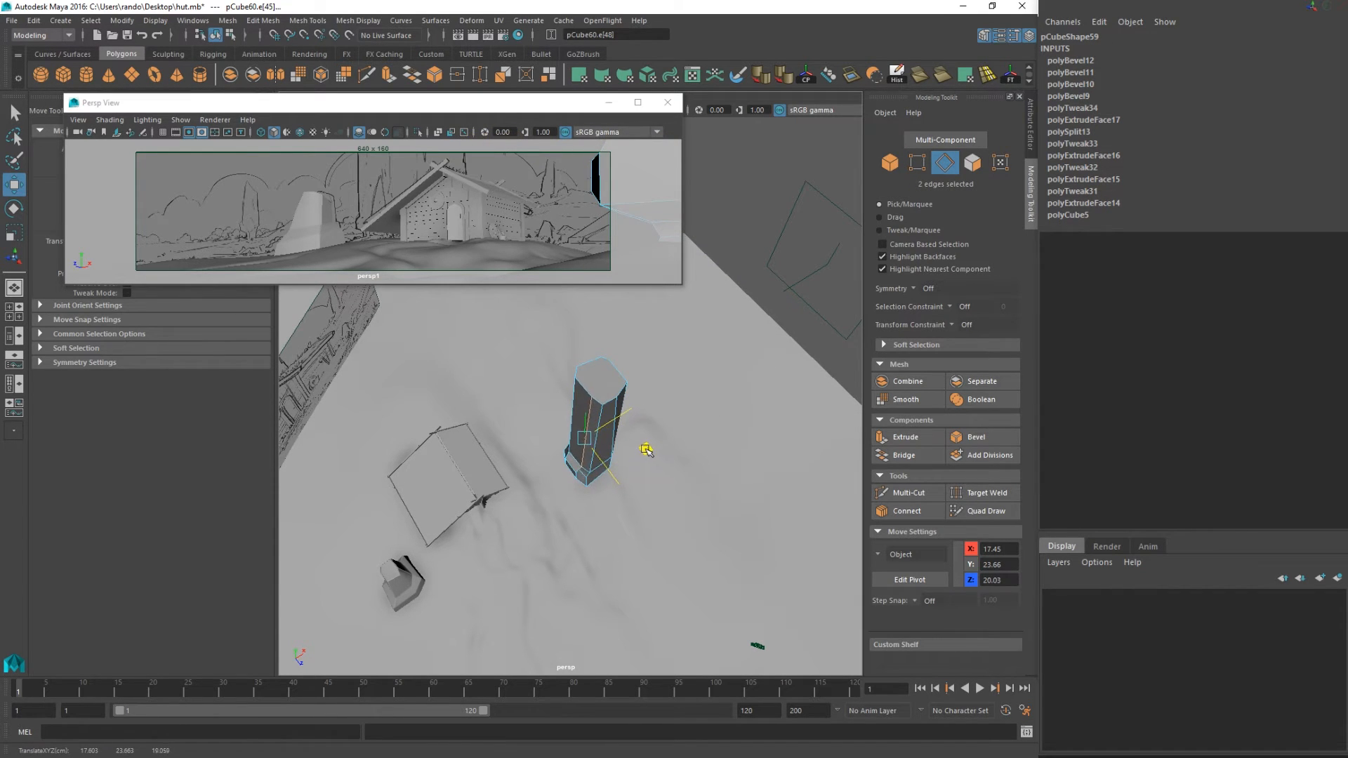
left_click_drag(675, 521, 621, 443, "alt")
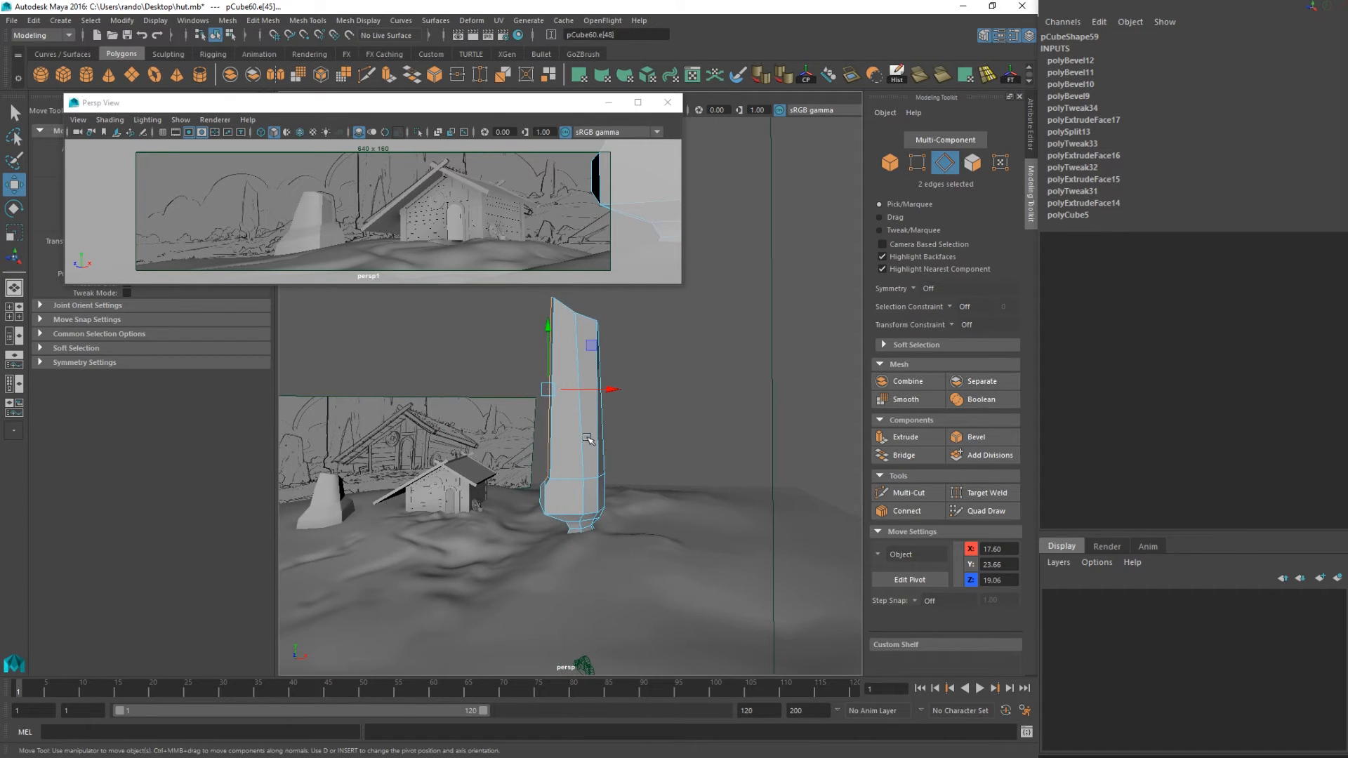
Return to object selection and move the whole column behind the hut, near the background sketch.
key("q")
right_click_drag(576, 365, 632, 352)
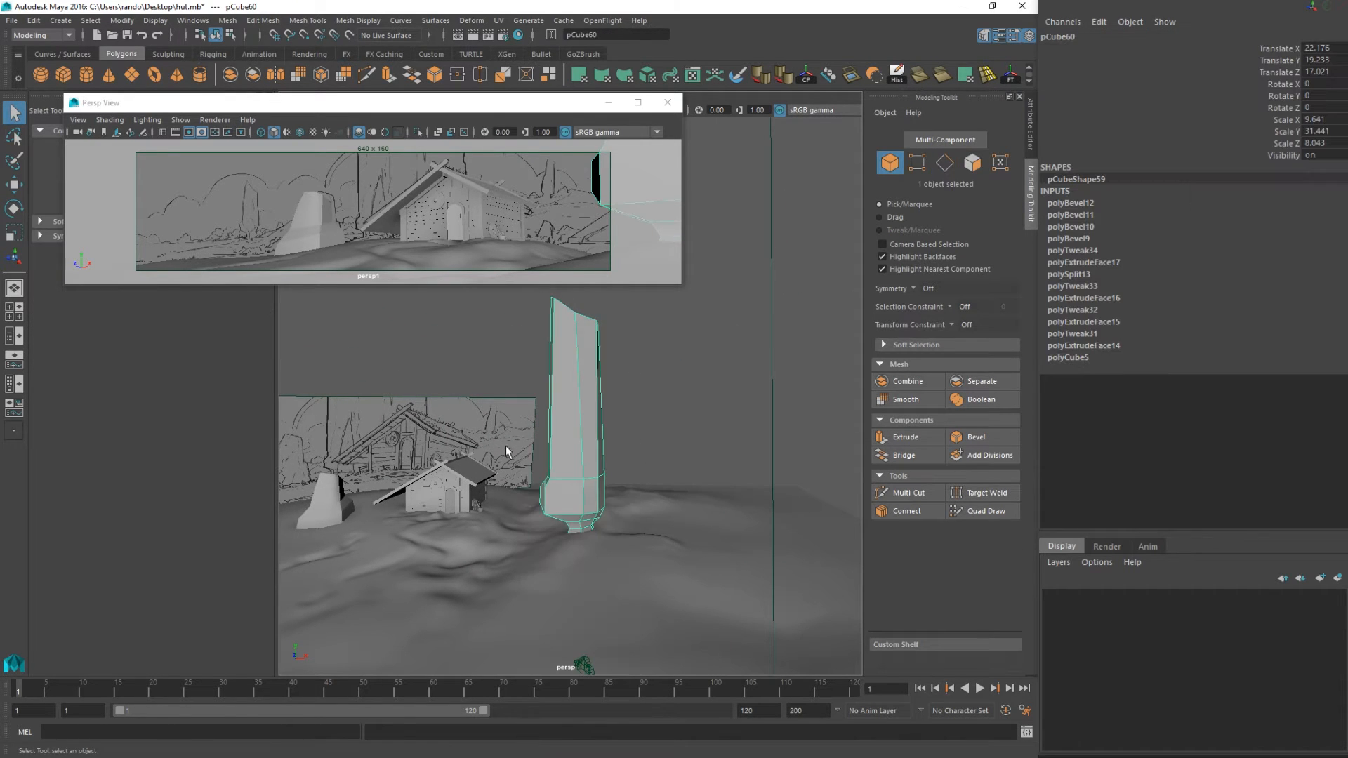
left_click_drag(505, 446, 554, 527, "alt")
key("w")
scroll(608, 475, "down", 5)
left_click_drag(633, 441, 669, 404)
key("f")
Enlarge the column to a scale of about 20.95 × 45.10 × 17.48 and adjust its height to about Y 29.06.
scroll(457, 386, "down", 5)
key("r")
key("w")
left_click_drag(573, 330, 562, 231)
key("r")
middle_click_drag(586, 327, 578, 431, "alt")
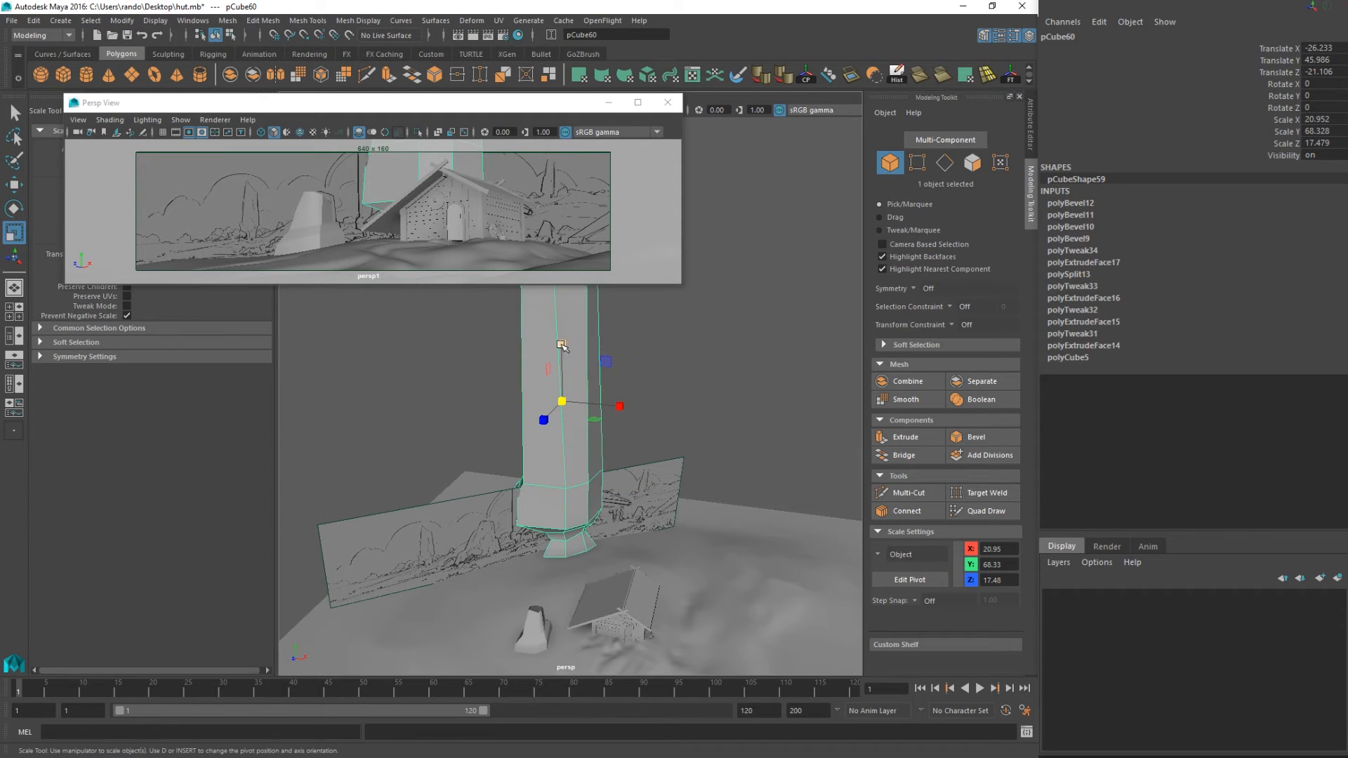
left_click_drag(561, 344, 547, 408)
key("w")
Rotate the column 15 degrees around its vertical axis.
key("e")
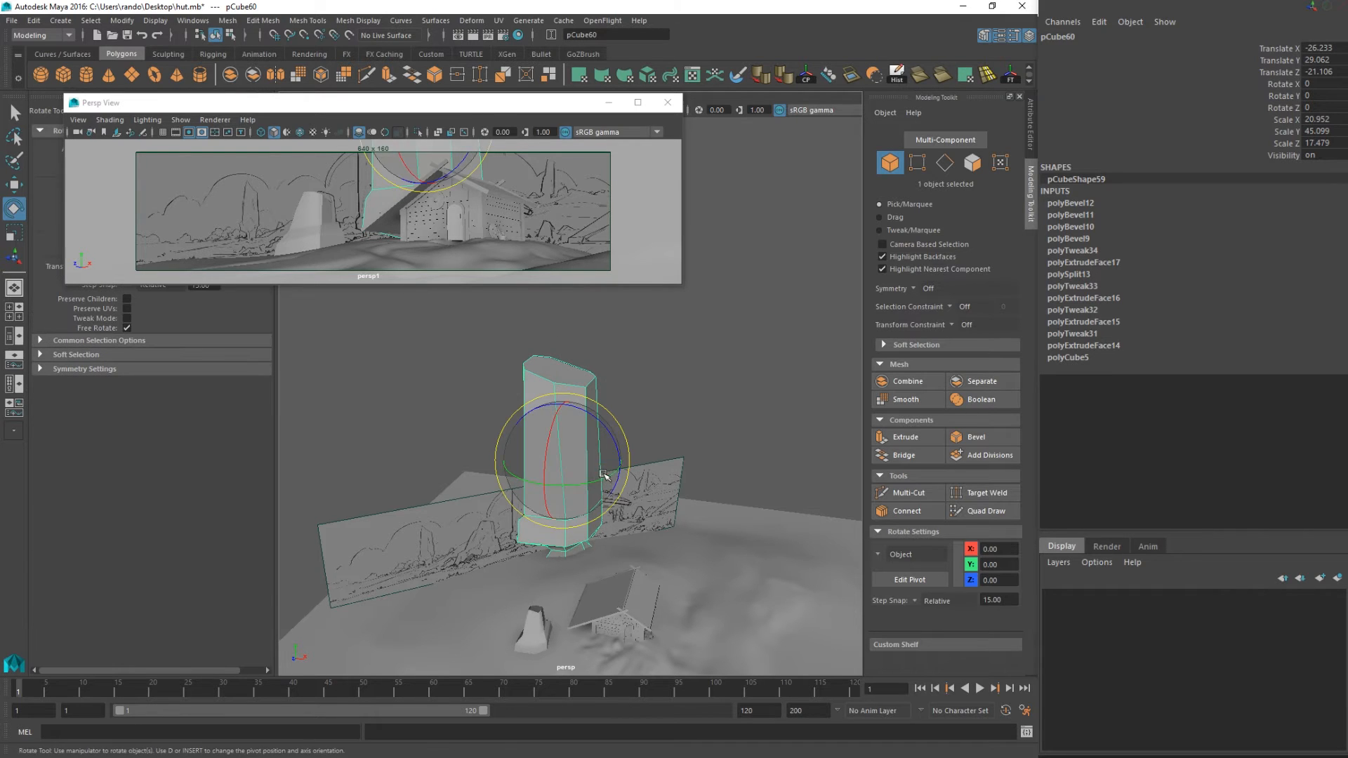
mouse_move(555, 485)
left_mouse_down()
mouse_move(455, 479)
mouse_move(607, 488)
mouse_move(536, 470)
mouse_move(534, 458)
mouse_move(558, 458)
left_mouse_up()
key("w")
Select the vertices at the column's foot and shift them sideways away from the hut.
left_click_drag(562, 495, 548, 478, "alt")
right_click_drag(555, 525, 515, 368)
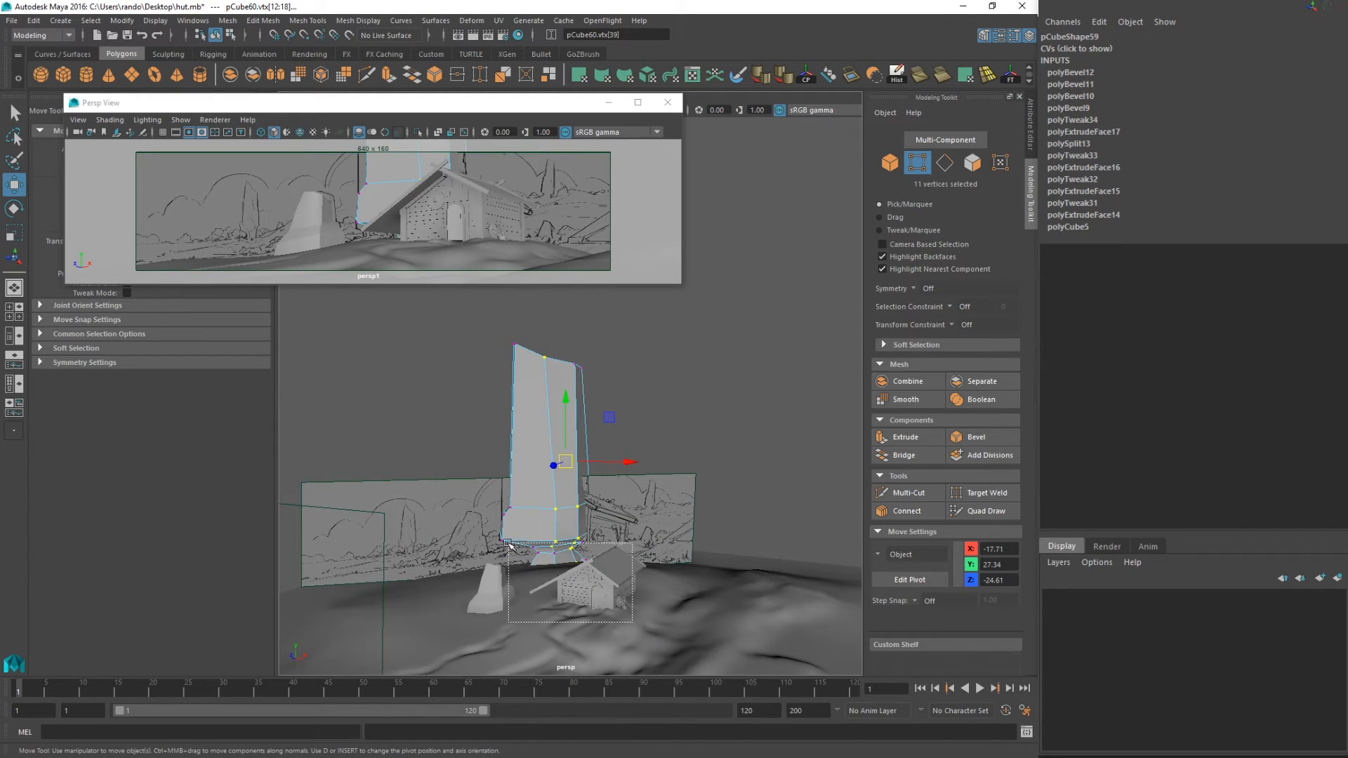
left_click_drag(508, 544, 507, 543)
left_click_drag(540, 576, 466, 538, "alt")
left_click_drag(553, 551, 554, 551)
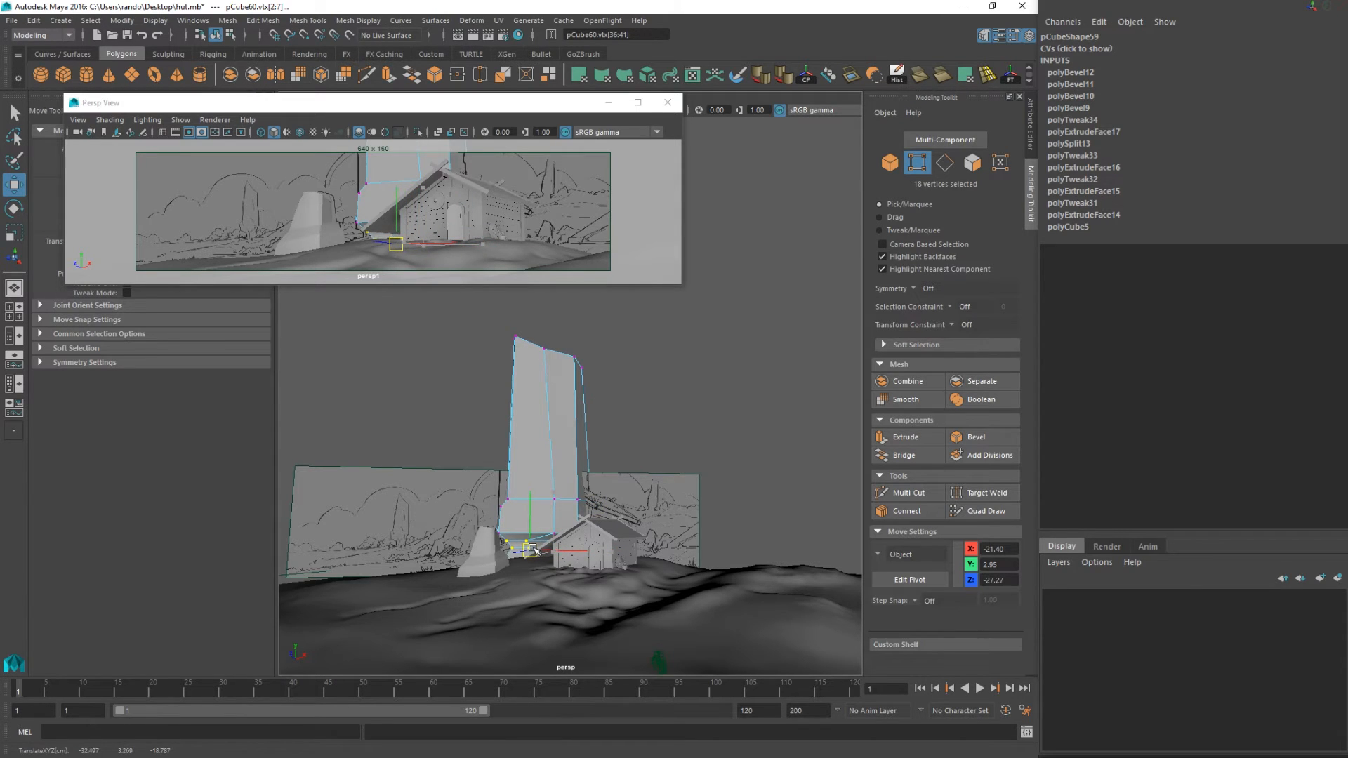
right_click_drag(574, 407, 605, 353)
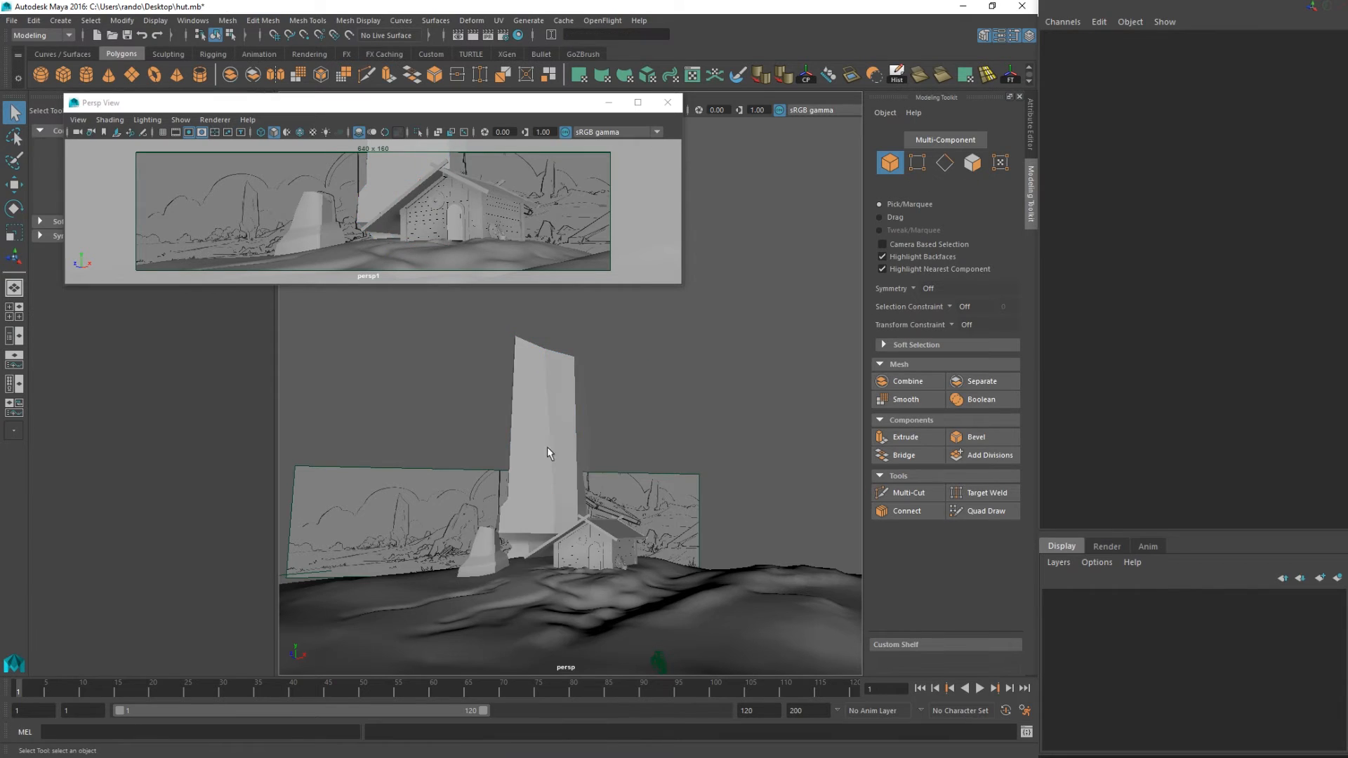
left_click(547, 446)
left_click_drag(546, 447, 574, 455, "alt")
key("w")
key("r")
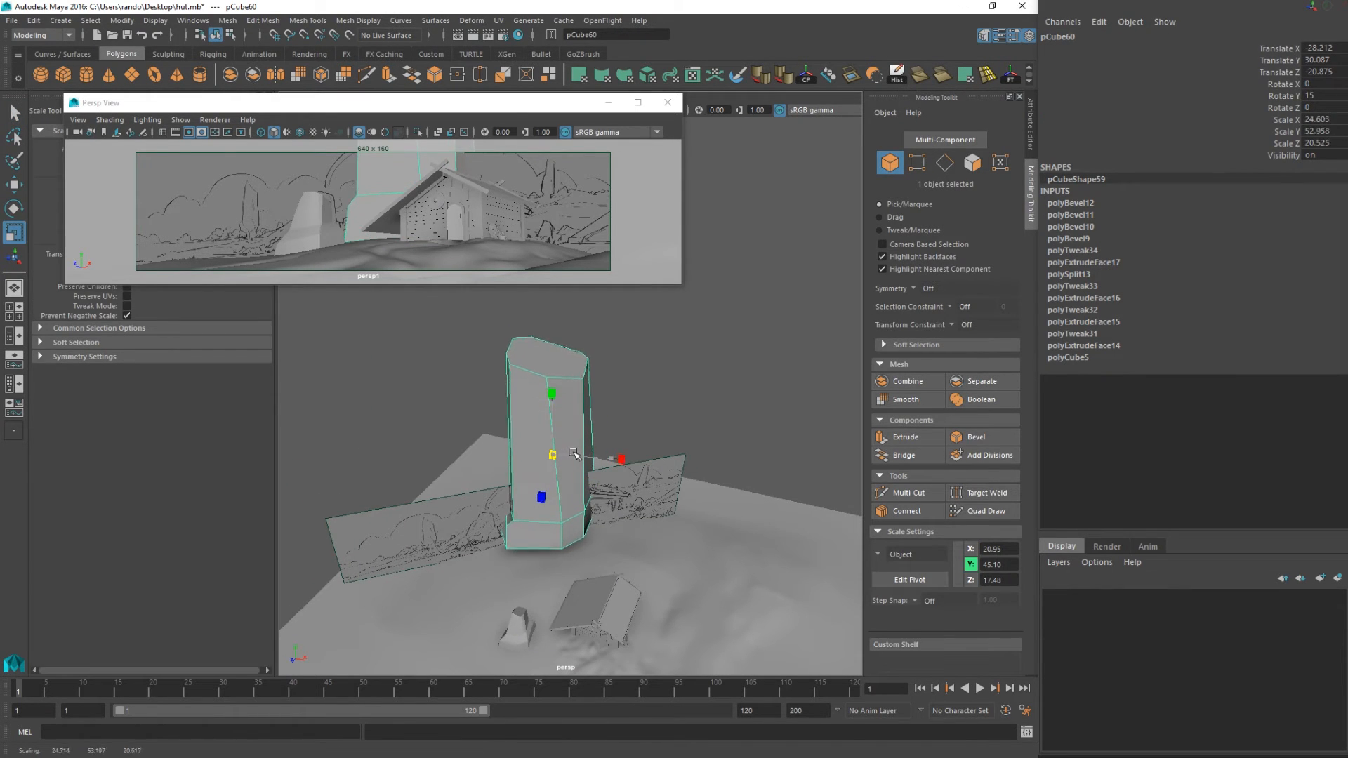
key("ctrl+z")
key("ctrl+z")
key("ctrl+z")
left_click_drag(600, 551, 586, 530, "alt")
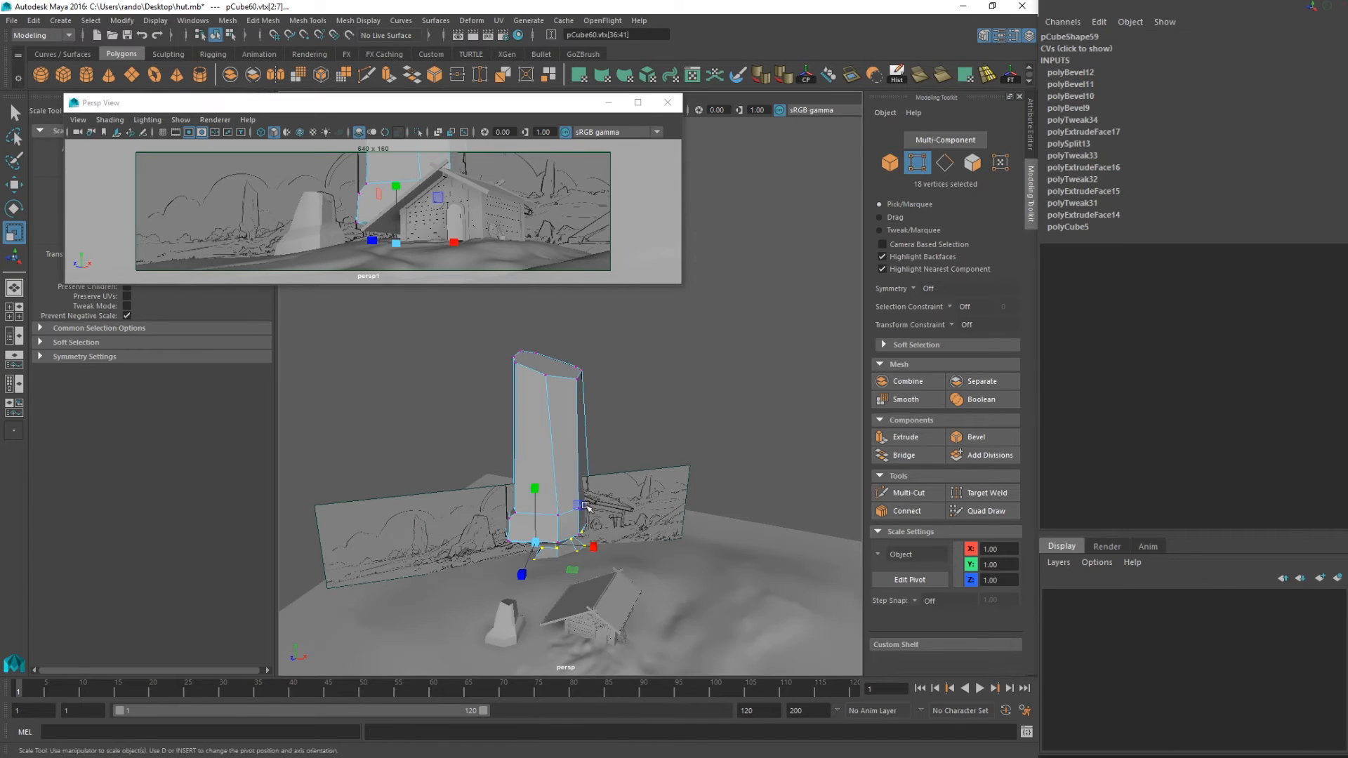
Select the whole column behind the hut, duplicate it, and move one of the two copies far out to the side.
key("q")
right_click_drag(536, 372, 592, 354)
left_click(554, 393)
key("w")
key("ctrl+d")
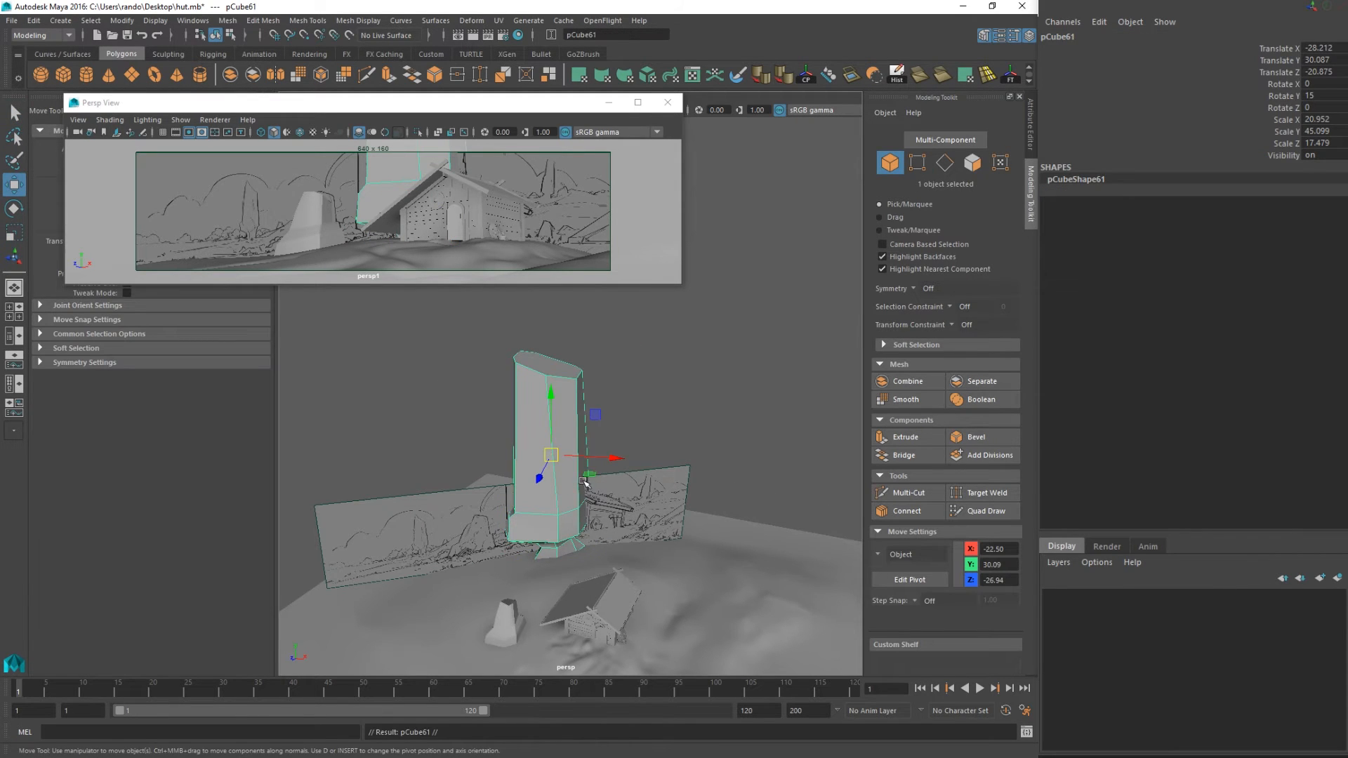
left_click(551, 393)
left_click_drag(589, 475, 61, 672)
Move the column remaining behind the hut farther back, to about X -34.62, Z -24.08.
left_click(591, 402)
left_click(558, 393)
left_click(534, 425)
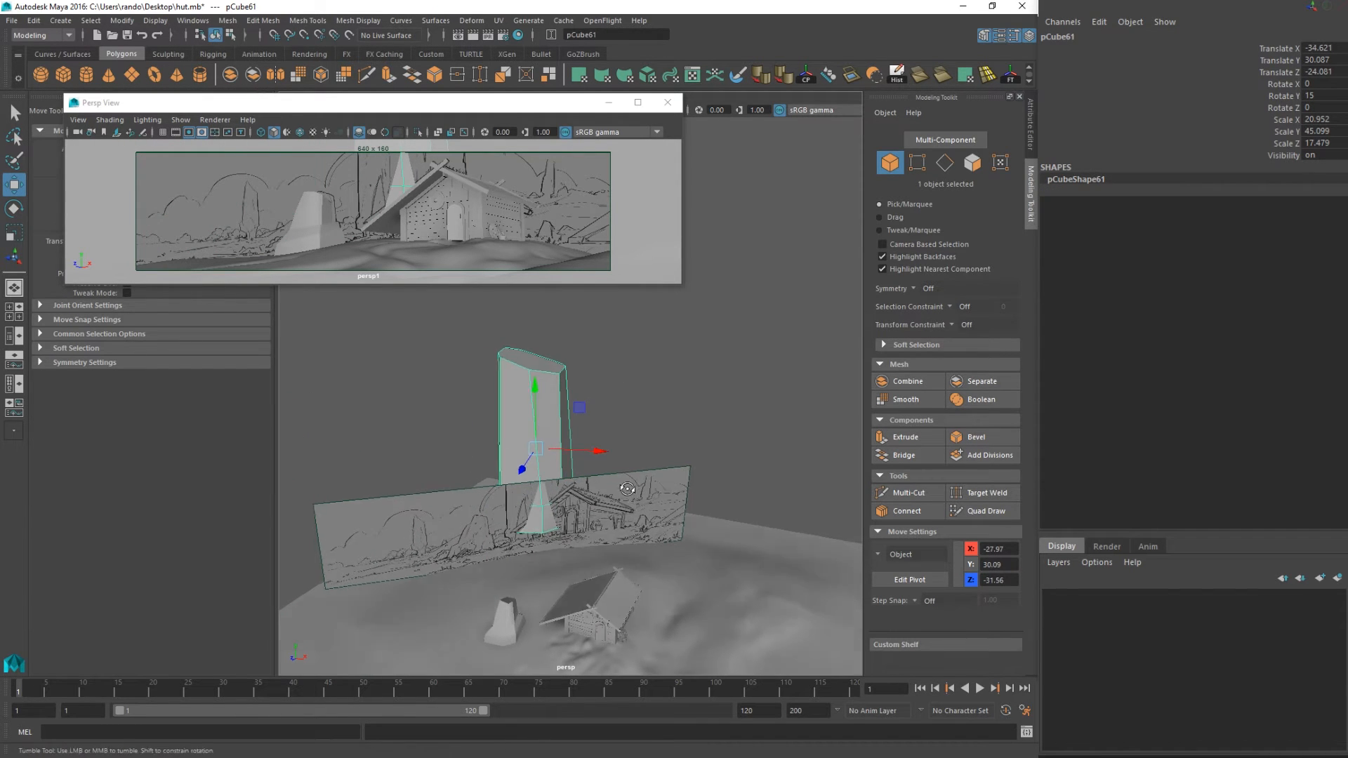
Hide the background sketch plane and shift the floating camera view window aside.
left_click_drag(625, 504, 651, 477, "alt")
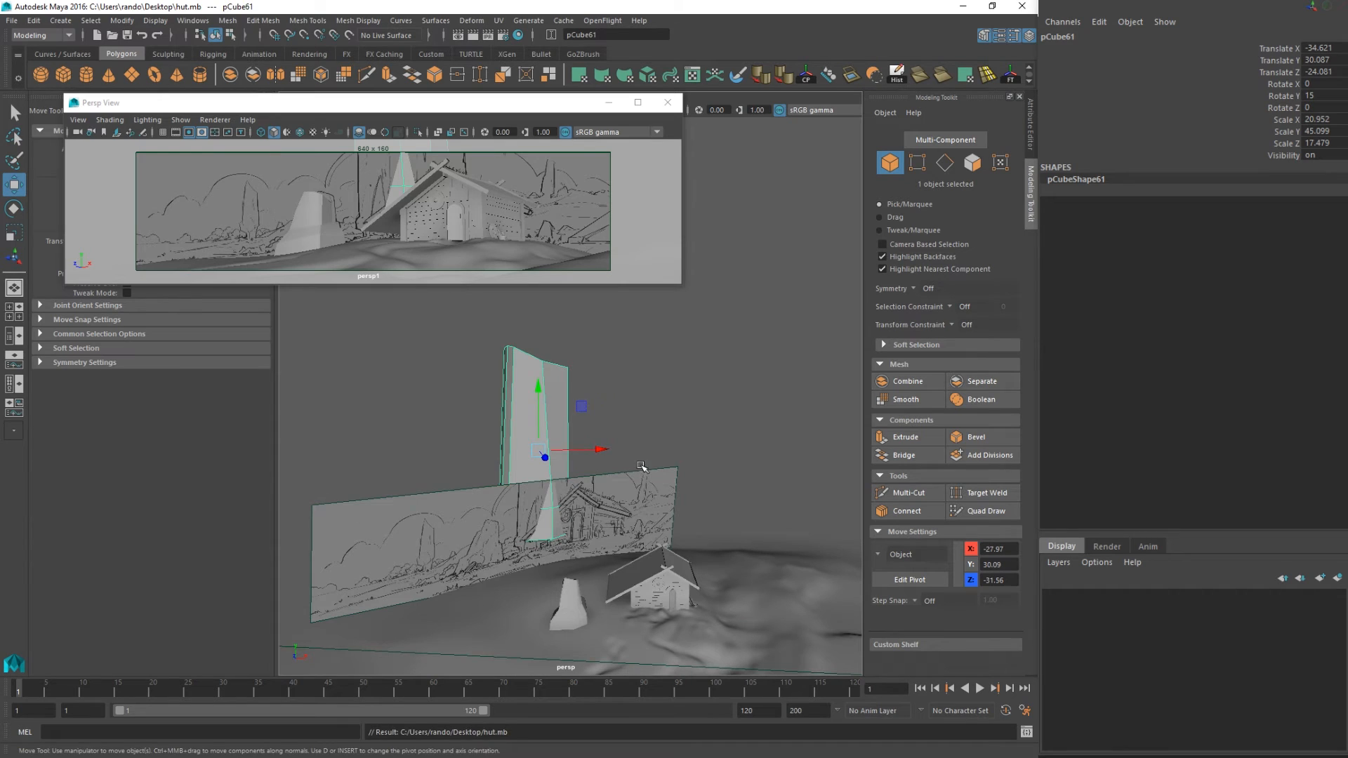
left_click(642, 476)
key("ctrl+h")
left_click_drag(641, 481, 627, 481, "alt")
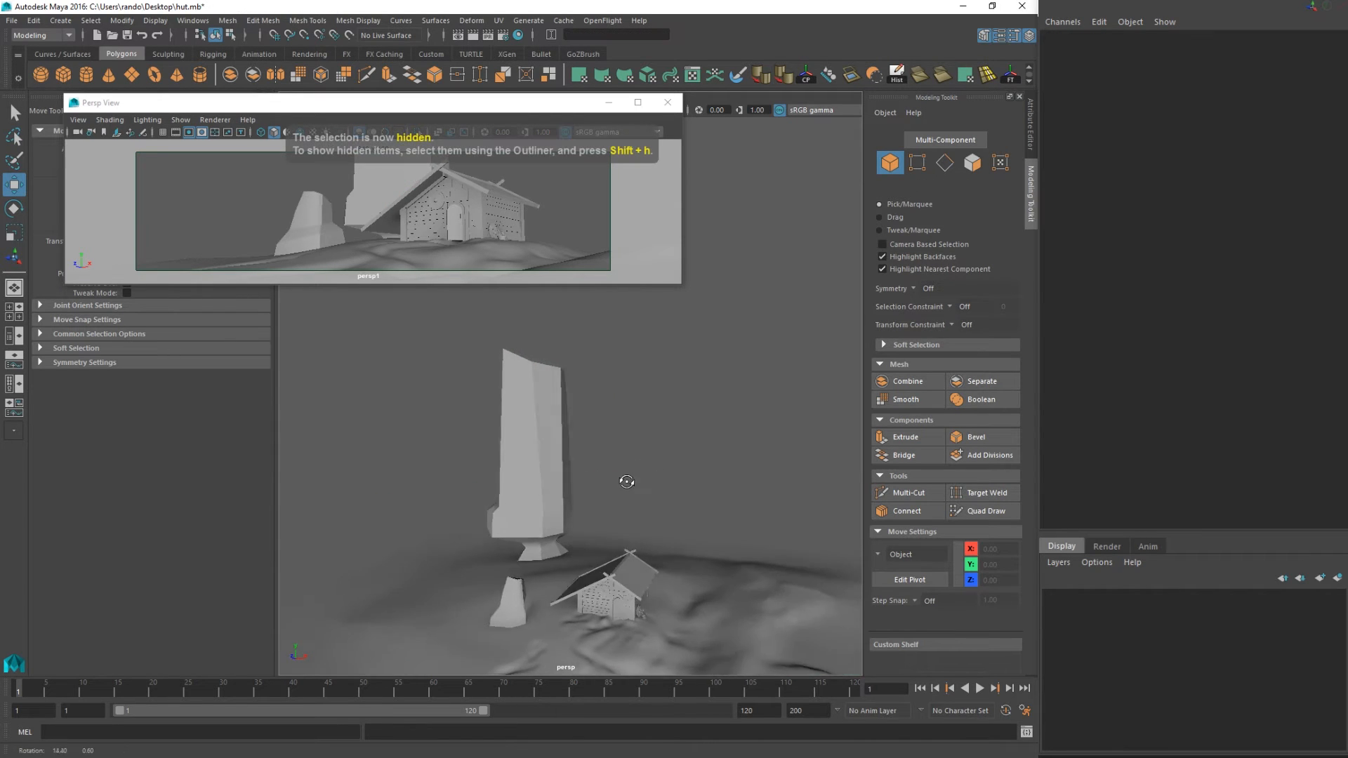
left_click_drag(236, 106, 410, 126)
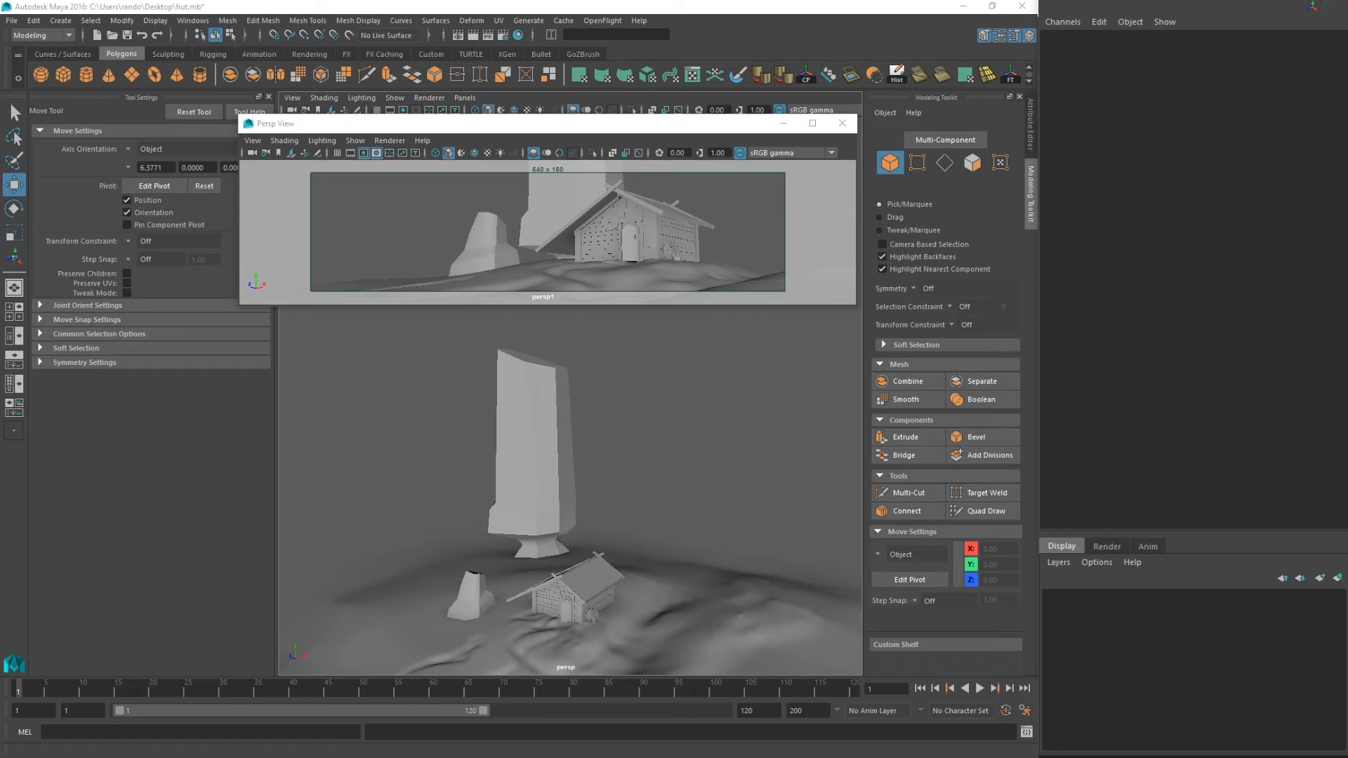
Select the column behind the hut and slightly adjust its overall scale.
left_click(546, 462)
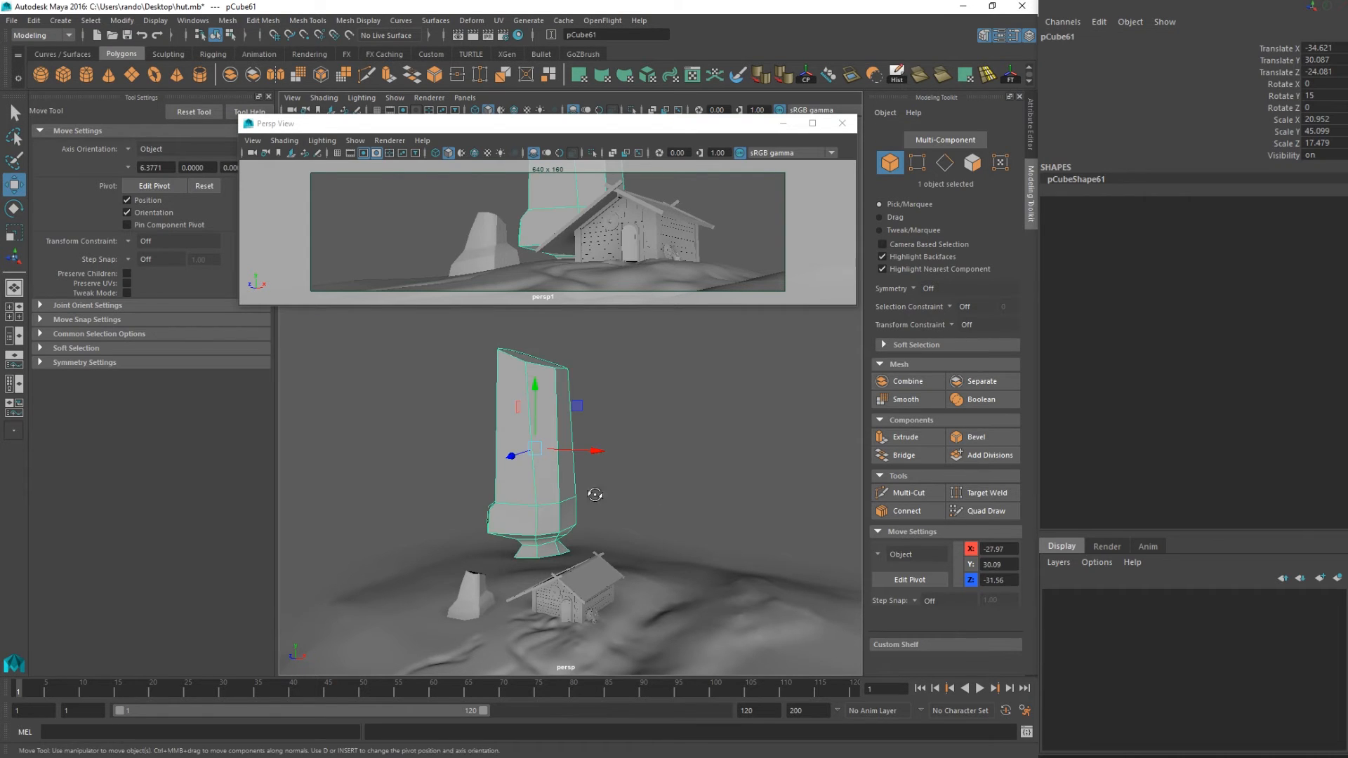
left_click_drag(593, 493, 588, 490, "alt")
key("r")
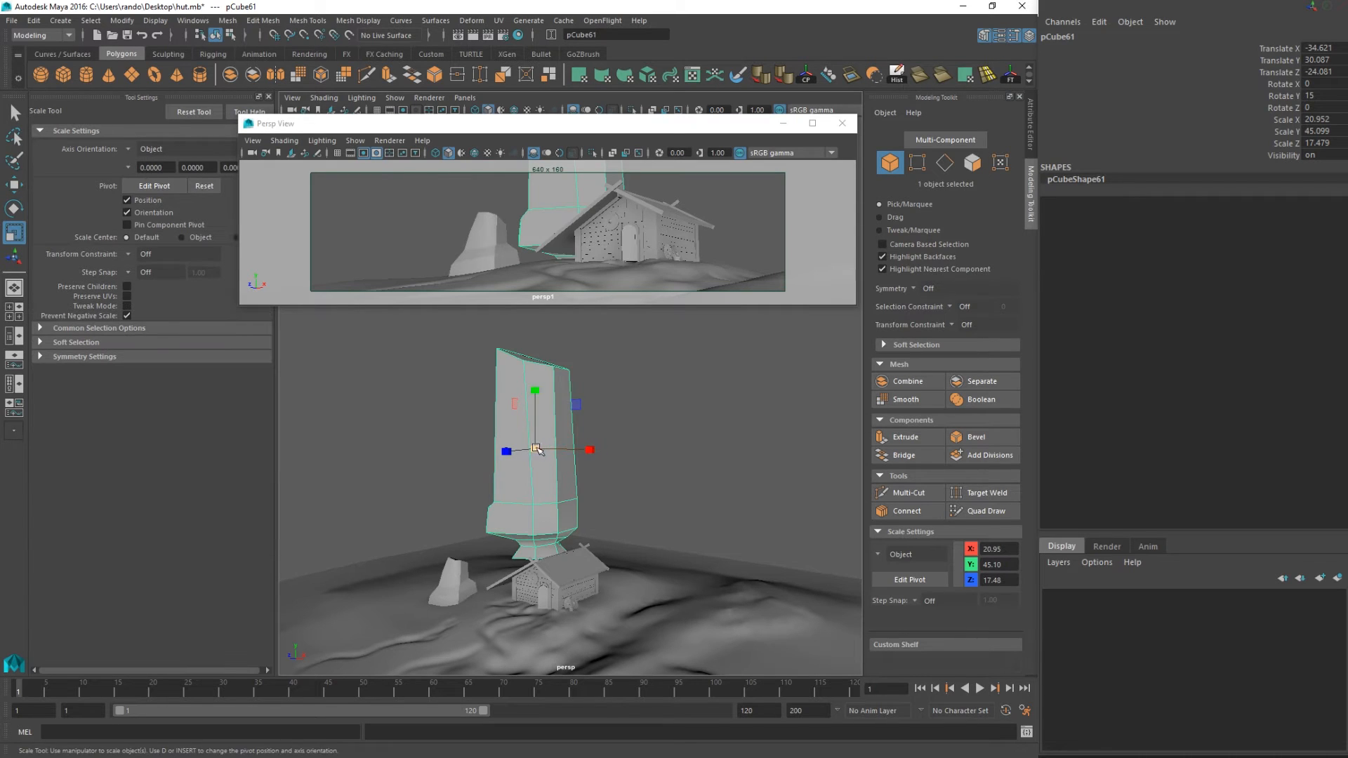
left_click_drag(536, 449, 530, 451)
left_click_drag(538, 523, 537, 546, "alt")
Select the two rings of faces forming the column's foot, excluding the trunk's underside, and shift them beneath the trunk.
right_click_drag(535, 390, 543, 572)
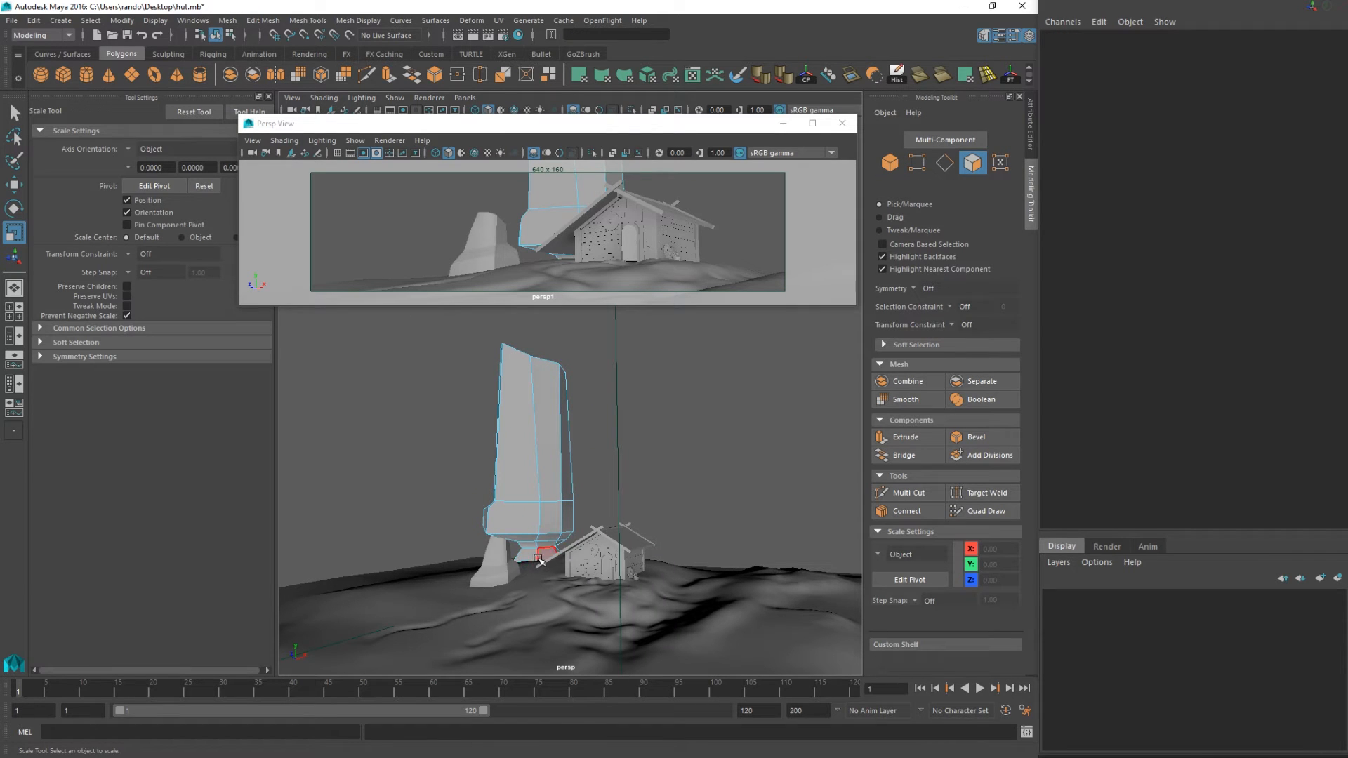
left_click(540, 559)
double_click(549, 552, "shift")
key("f")
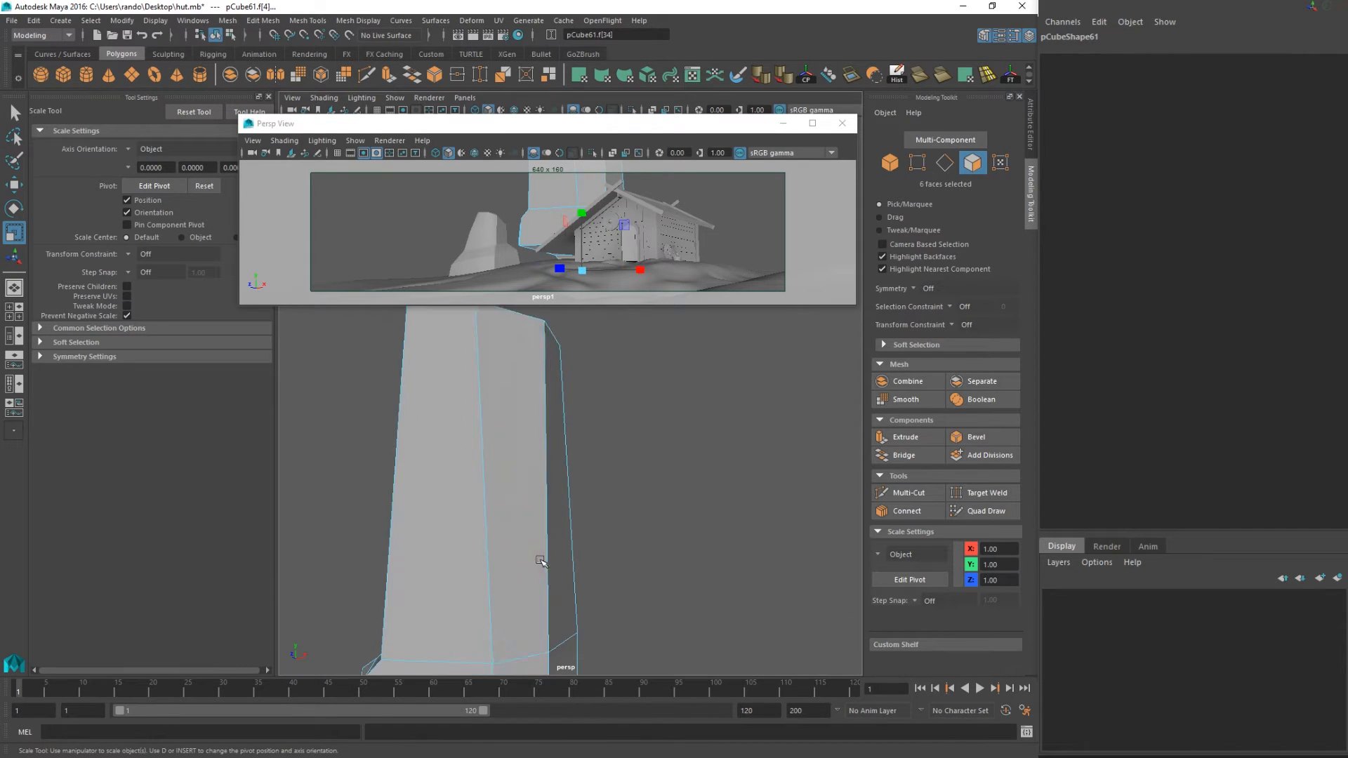
left_click_drag(545, 589, 656, 481, "alt")
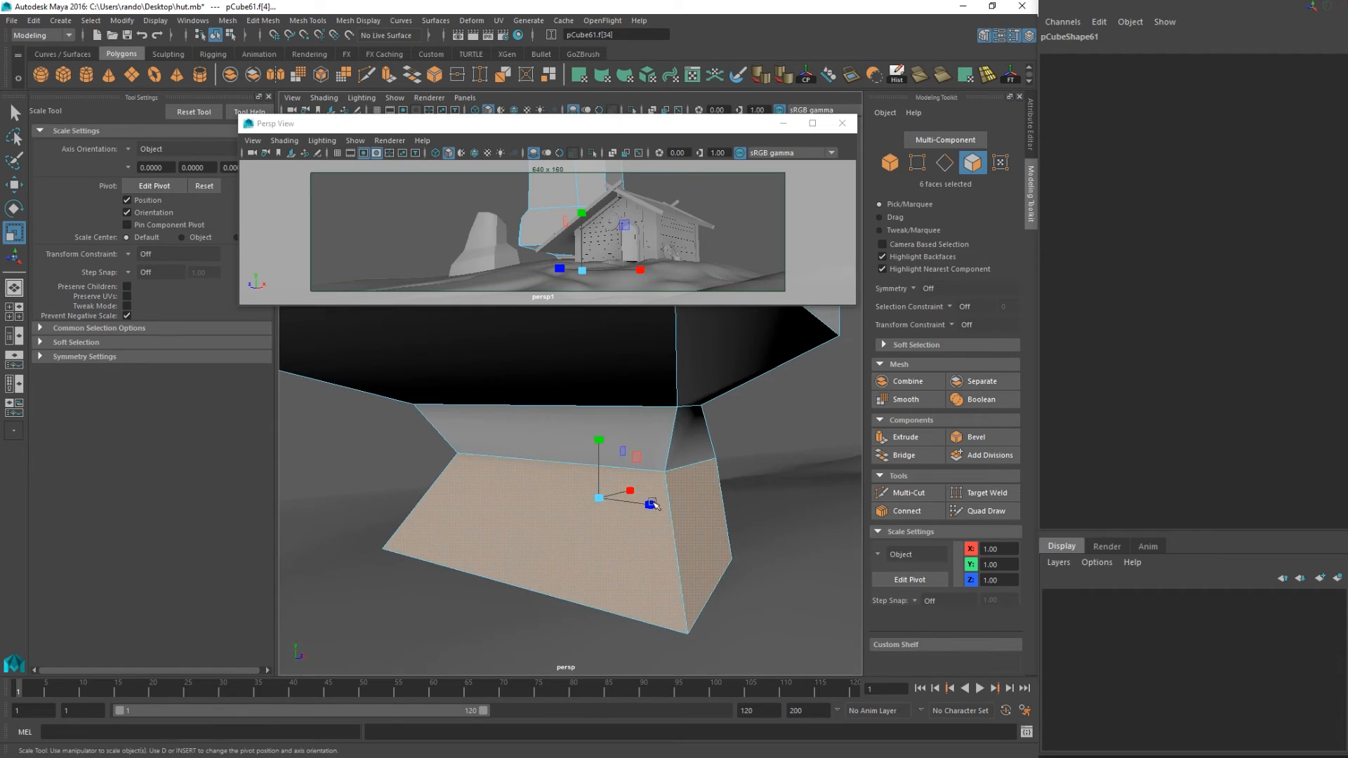
left_click(674, 436, "shift")
double_click(625, 428, "shift")
mouse_move(626, 428)
left_mouse_down("alt")
mouse_move(648, 469)
mouse_move(507, 483)
mouse_move(561, 457)
mouse_move(540, 485)
mouse_move(623, 424)
left_mouse_up("alt")
double_click(649, 469, "shift")
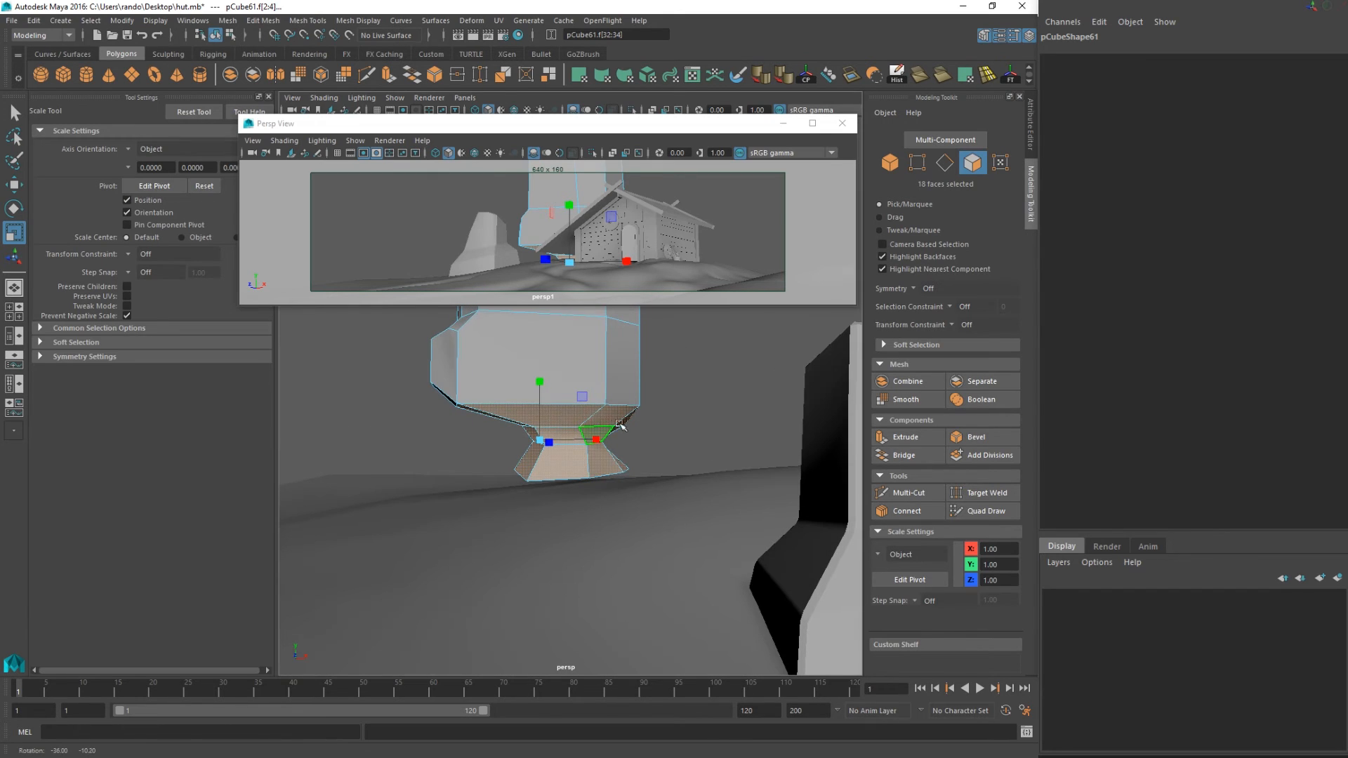
left_click_drag(430, 351, 702, 419, "ctrl")
left_click_drag(593, 434, 516, 445, "alt")
key("w")
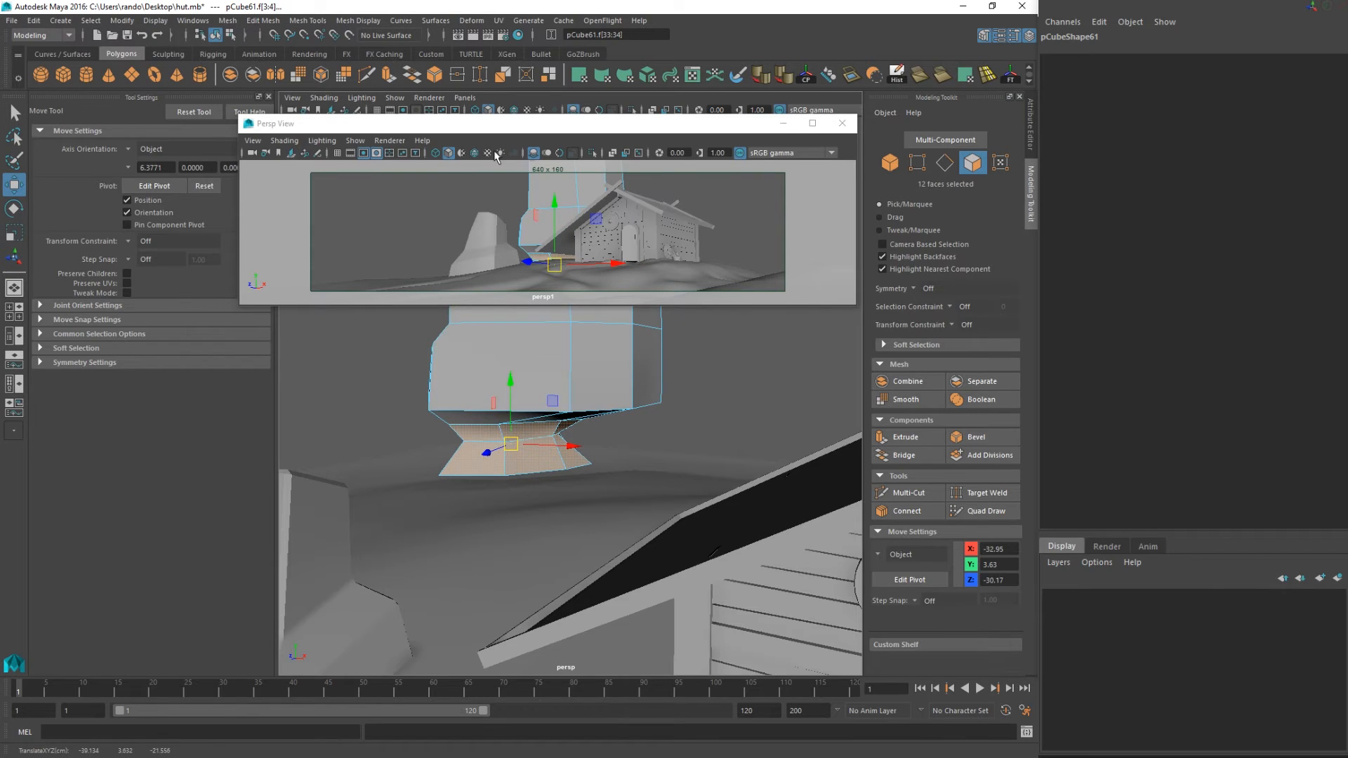
Insert a horizontal edge loop just above the narrowest part of the column's foot with Multi-Cut.
key("q")
left_click(367, 75)
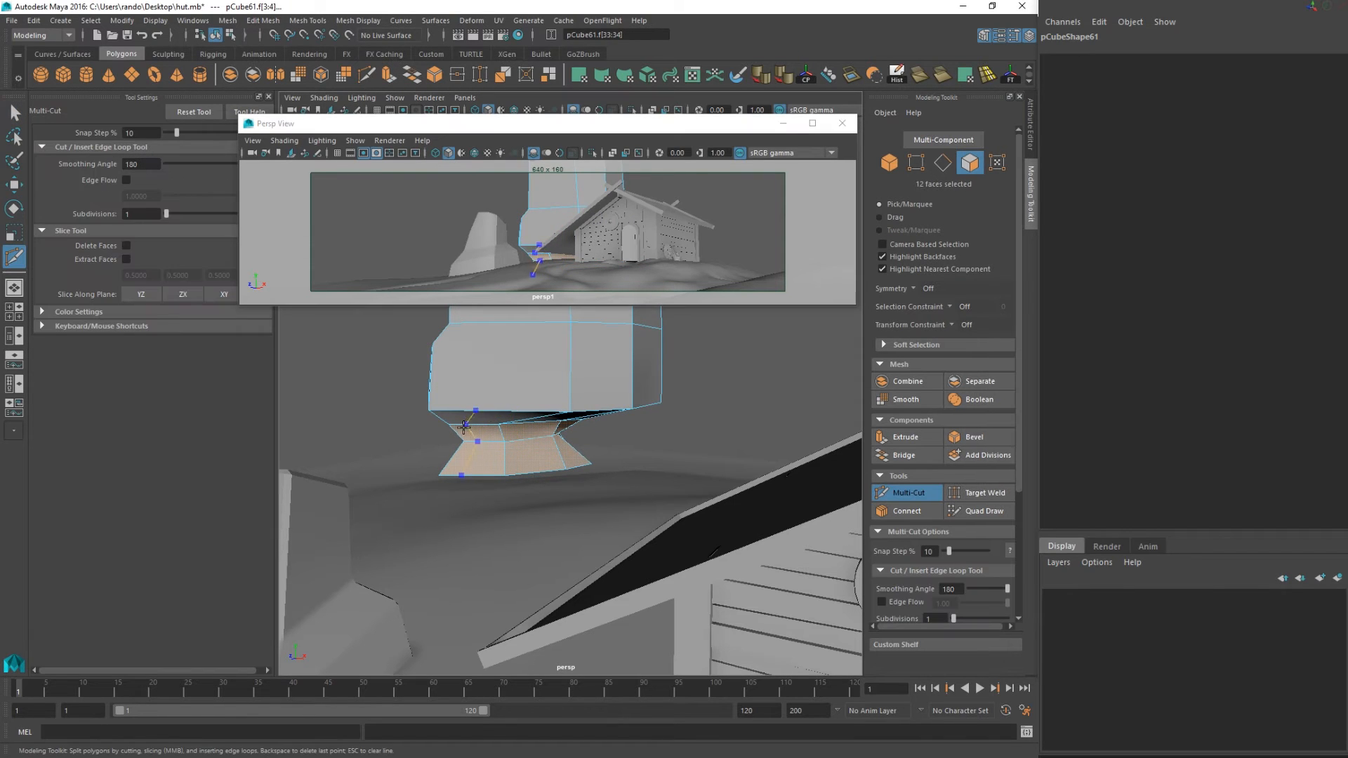
key("Return")
key("q")
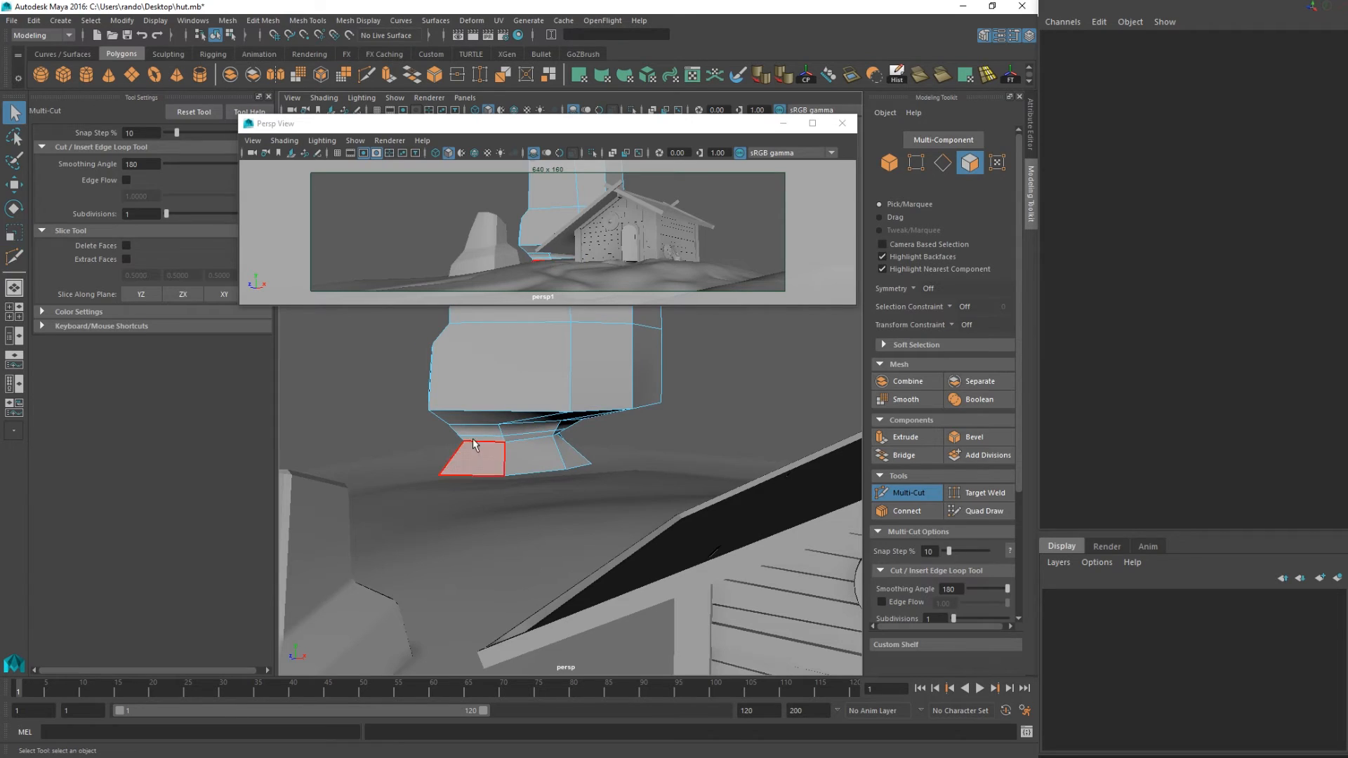
Scale the new edge loop around the foot's neck and the loop above it to refine the neck's profile.
right_click_drag(460, 371, 400, 370)
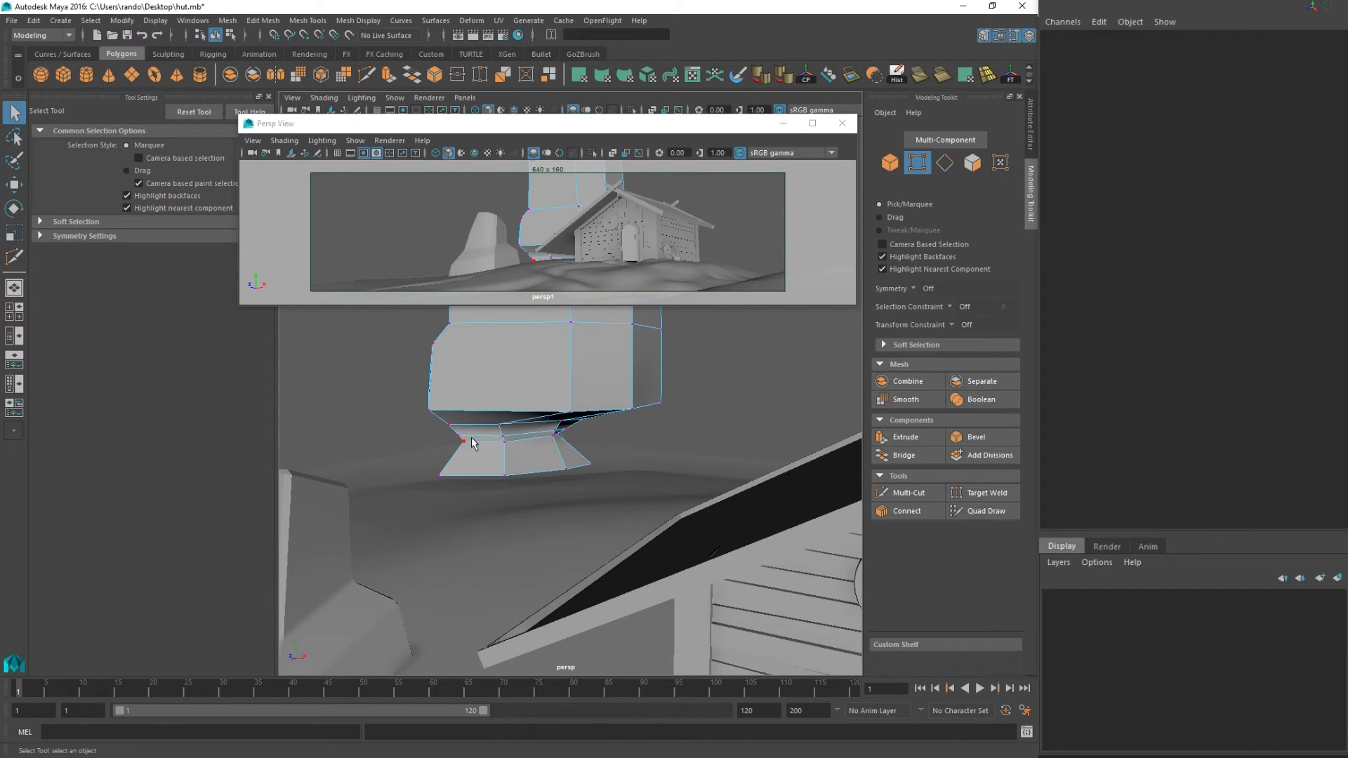
right_click_drag(479, 329, 479, 302)
double_click(479, 431)
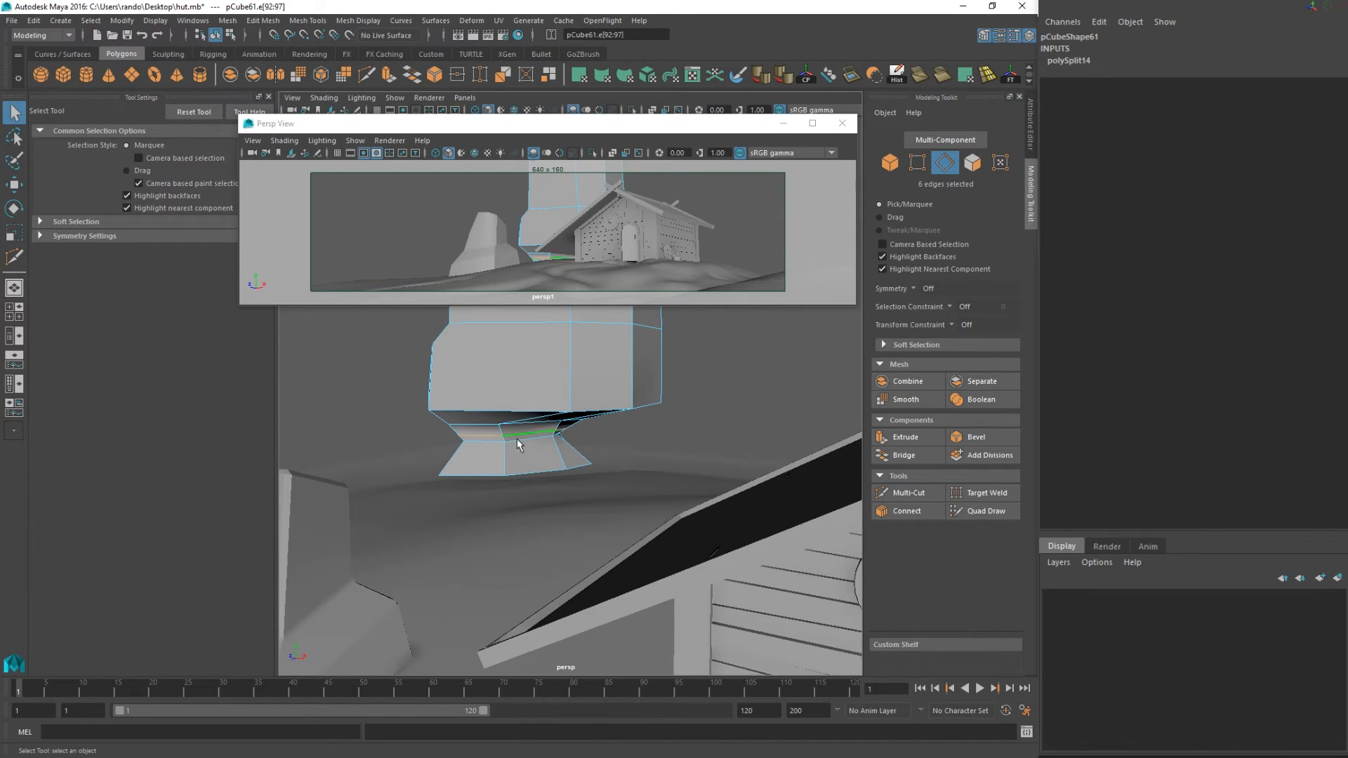
key("r")
key("w")
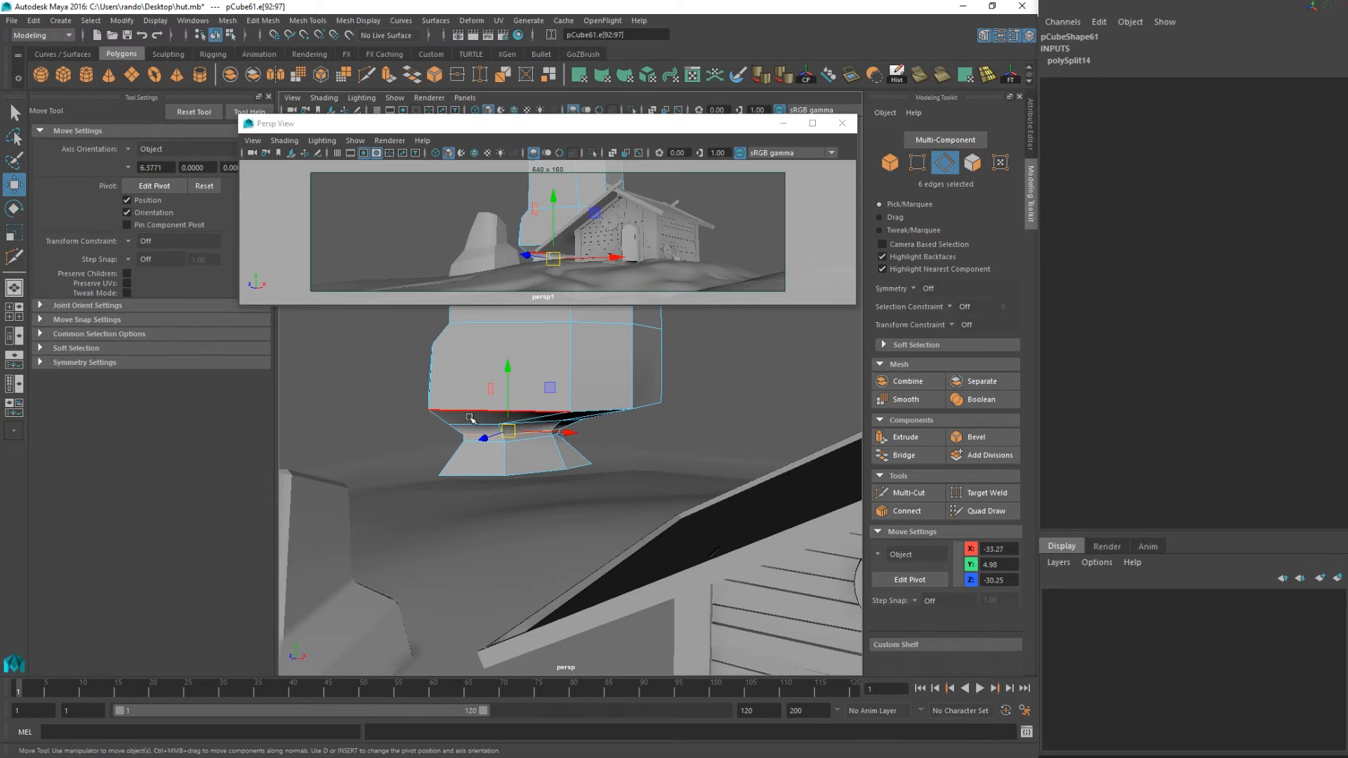
double_click(469, 424)
key("r")
left_click_drag(512, 420, 502, 424)
Select the narrow ring of faces around the foot's neck and activate the Move tool.
right_click_drag(499, 441, 499, 407)
left_click(483, 438)
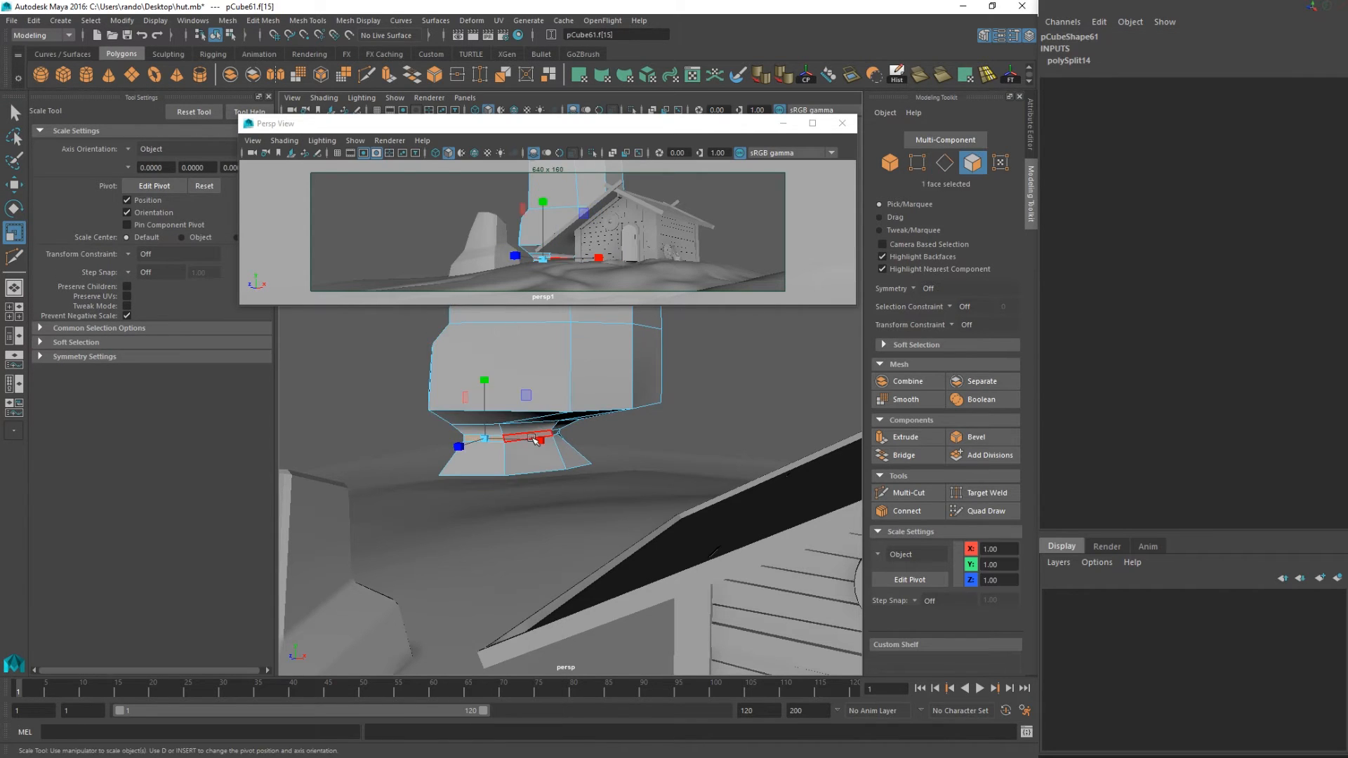
left_click(531, 437, "shift")
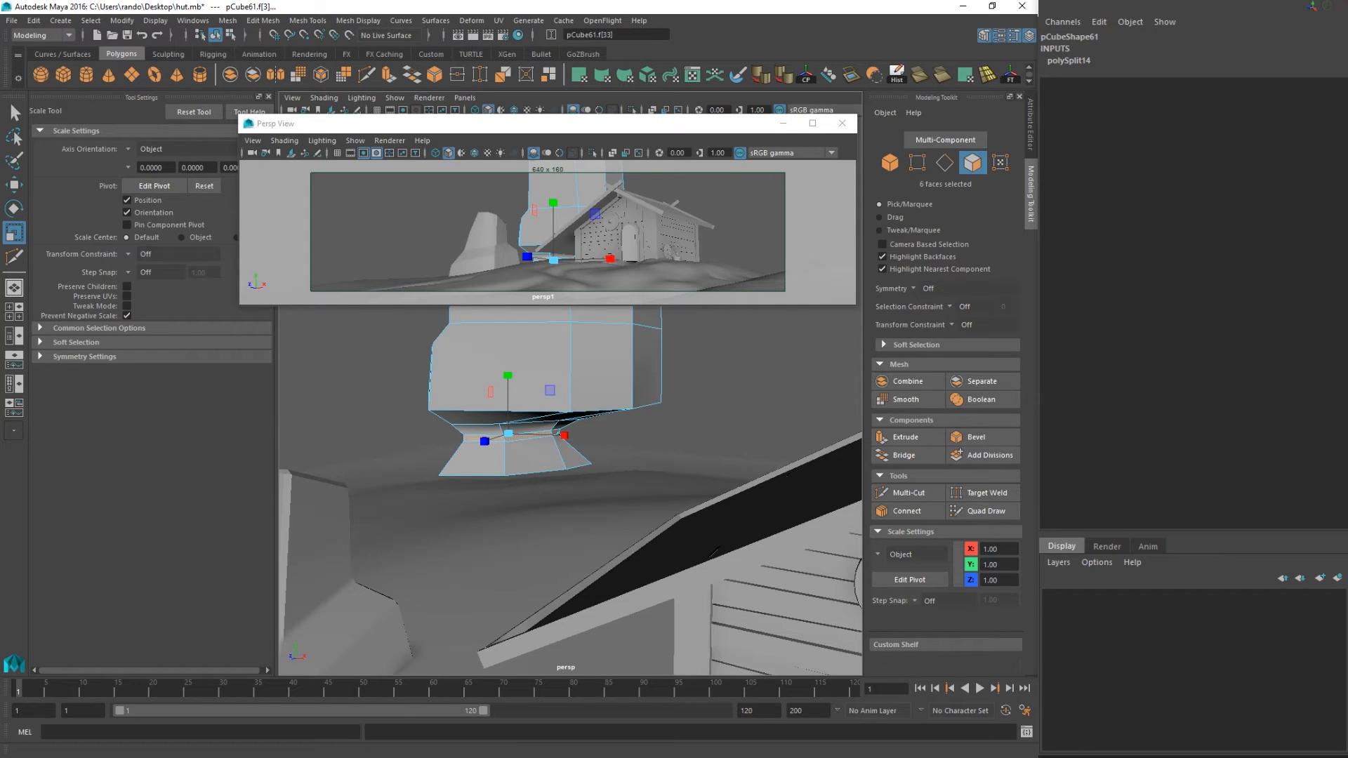
mouse_move(538, 447)
left_mouse_down("alt")
mouse_move(503, 432)
mouse_move(551, 449)
left_mouse_up("alt")
key("w")
Enlarge the whole column to about 26.02 × 56.01 × 21.71 and move it to about X -32.02, Y 35.58, Z -25.68.
right_click_drag(551, 341, 615, 322)
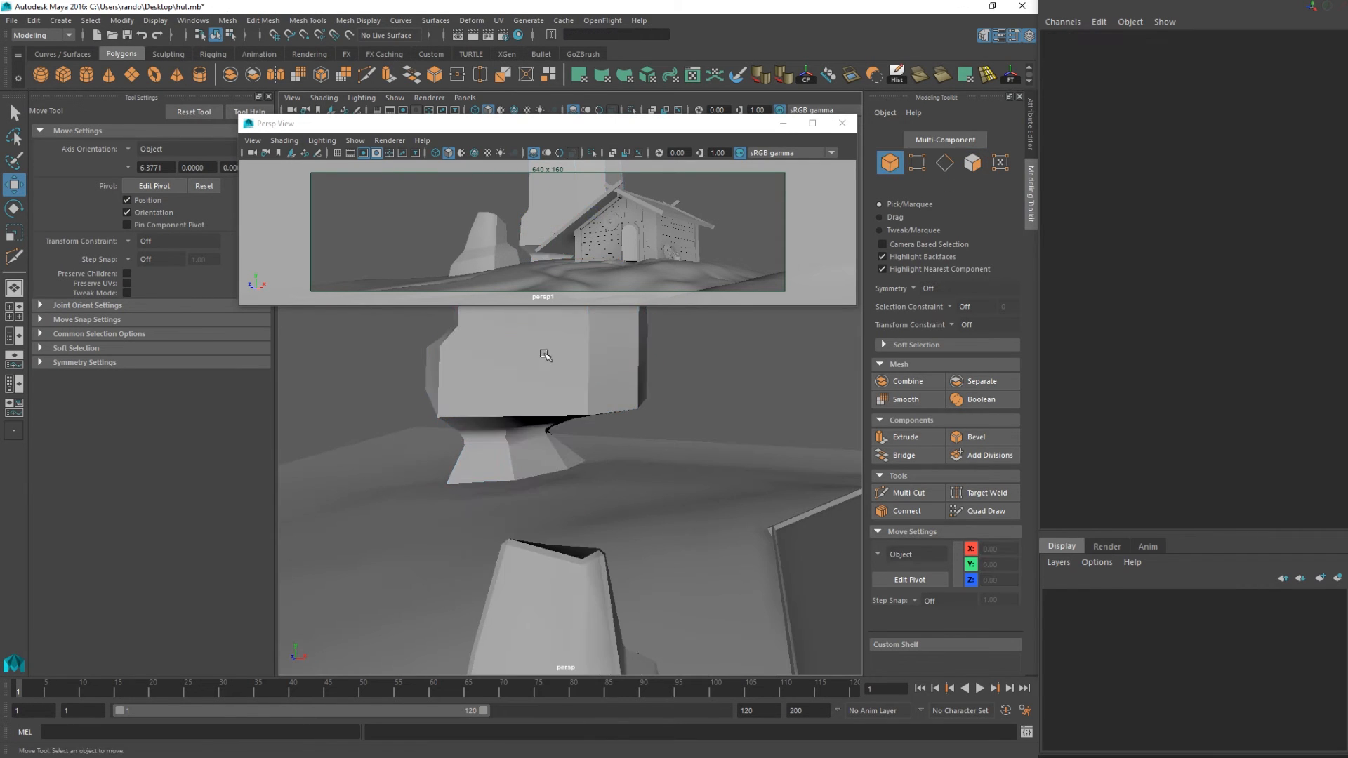
left_click(548, 357)
scroll(562, 436, "down", 4)
left_click_drag(563, 436, 484, 427, "alt")
mouse_move(558, 356)
left_mouse_down()
mouse_move(565, 379)
mouse_move(530, 385)
mouse_move(534, 414)
mouse_move(530, 402)
mouse_move(574, 374)
mouse_move(561, 366)
mouse_move(570, 349)
left_mouse_up()
key("r")
key("w")
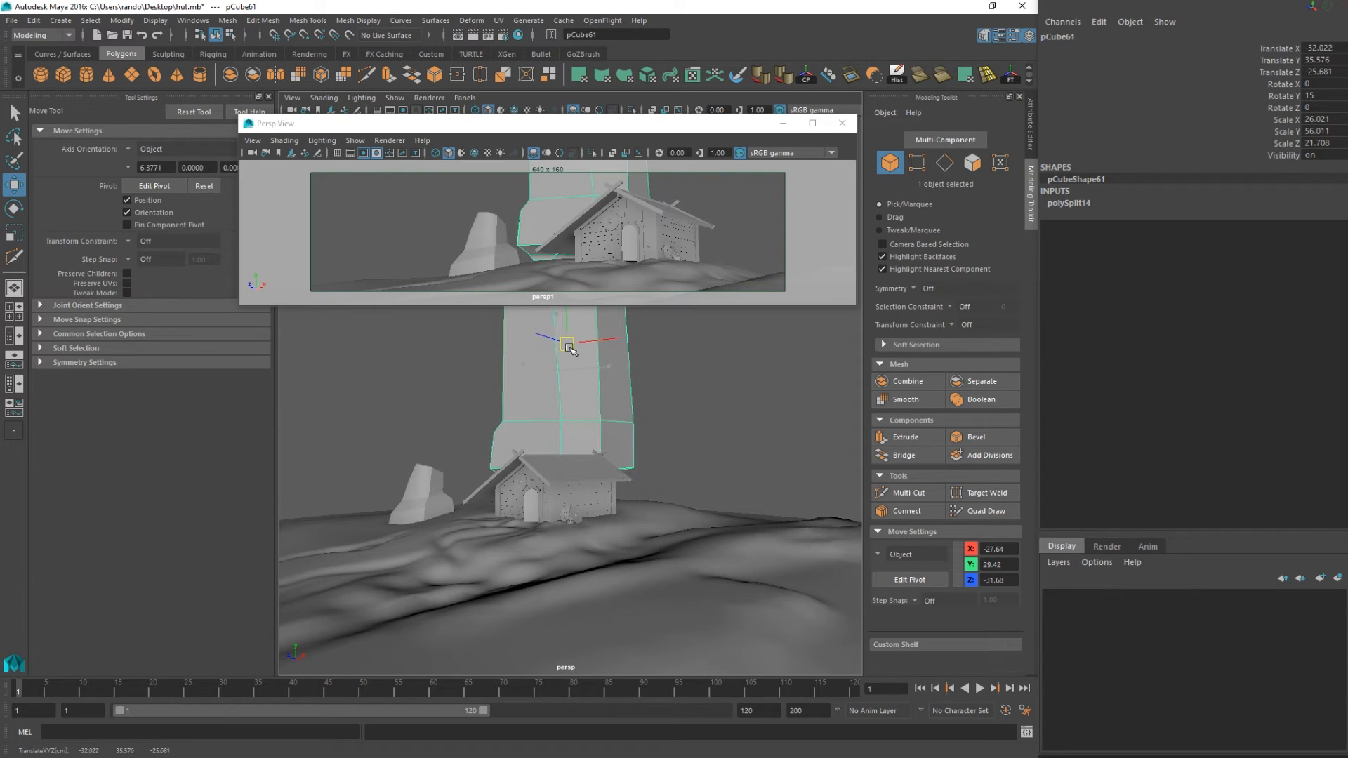
Show the background sketch again and move the stone formation beside the hut to about X -23.87, Y 1.07, Z 17.39.
left_click(486, 277)
left_click_drag(492, 269, 483, 273)
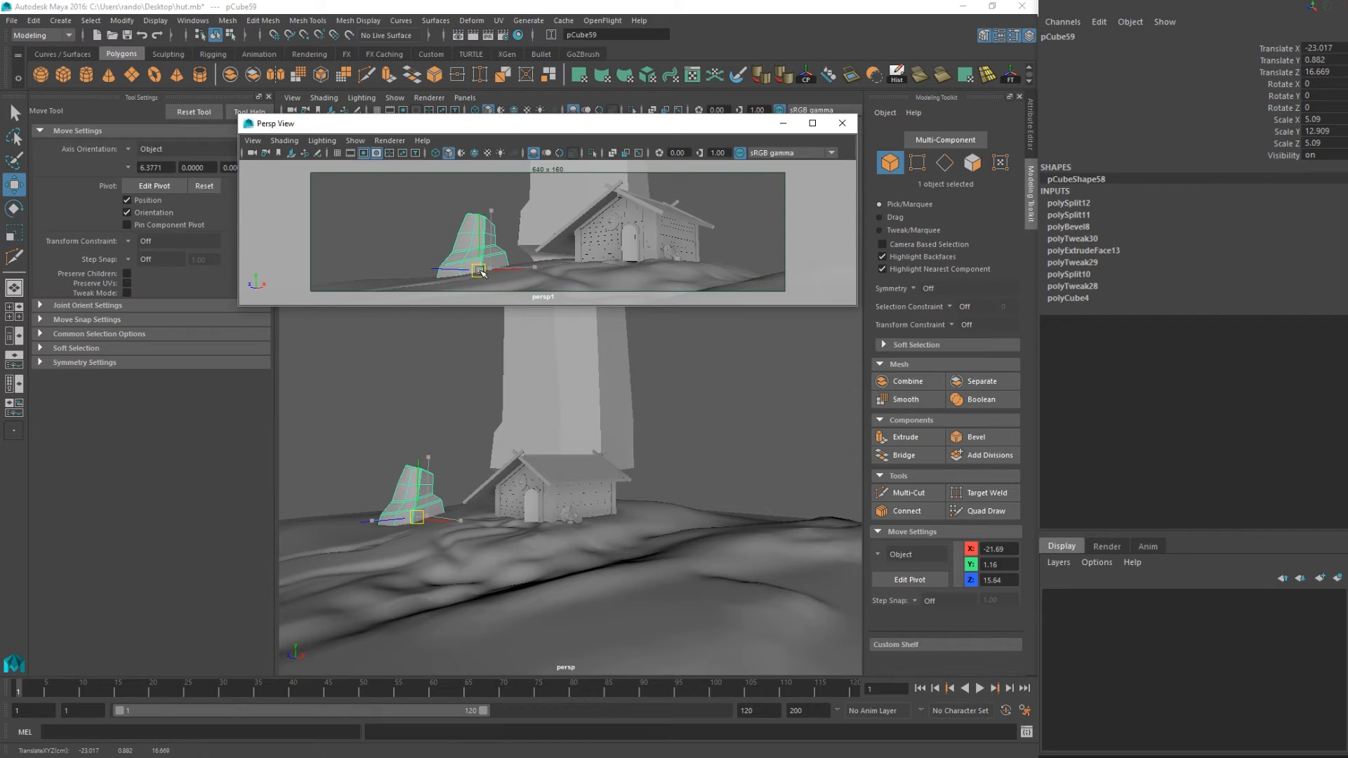
left_click_drag(445, 335, 440, 451, "alt")
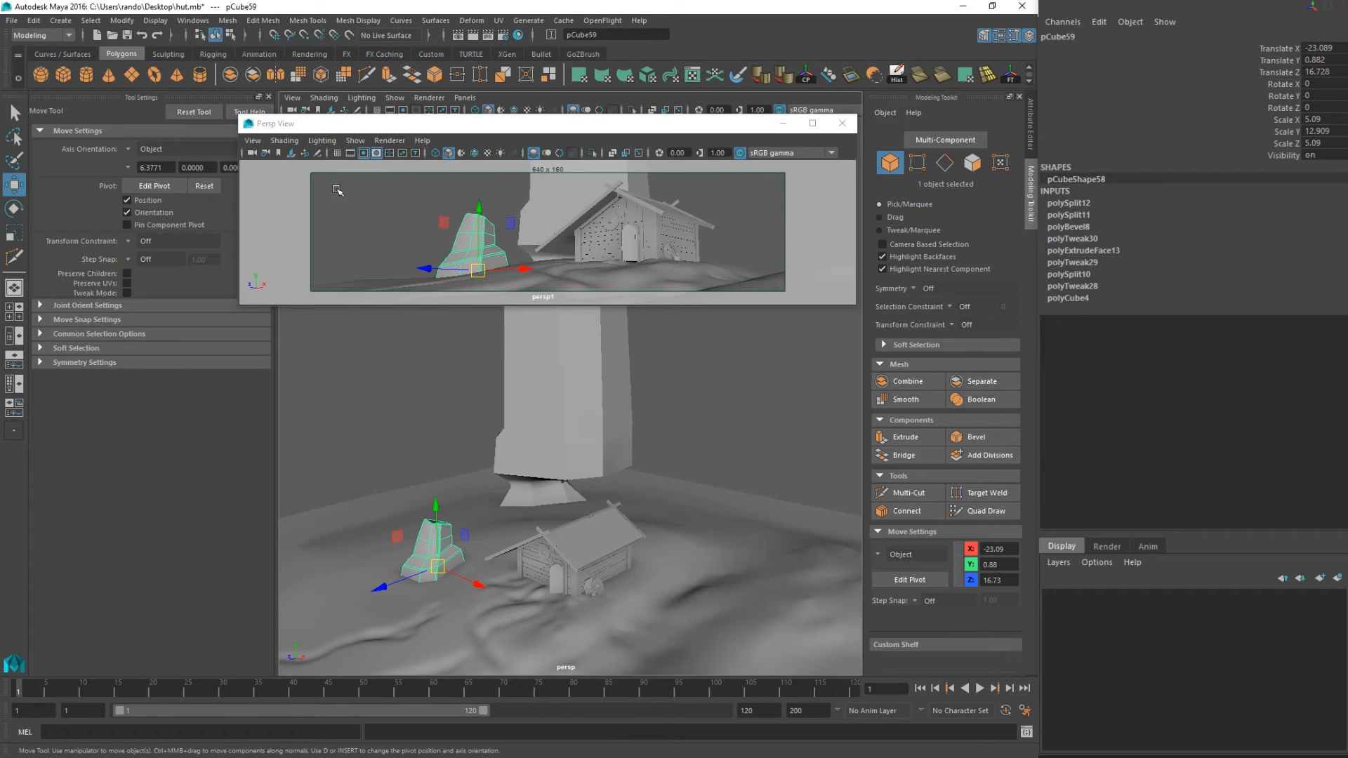
key("ctrl+shift+h")
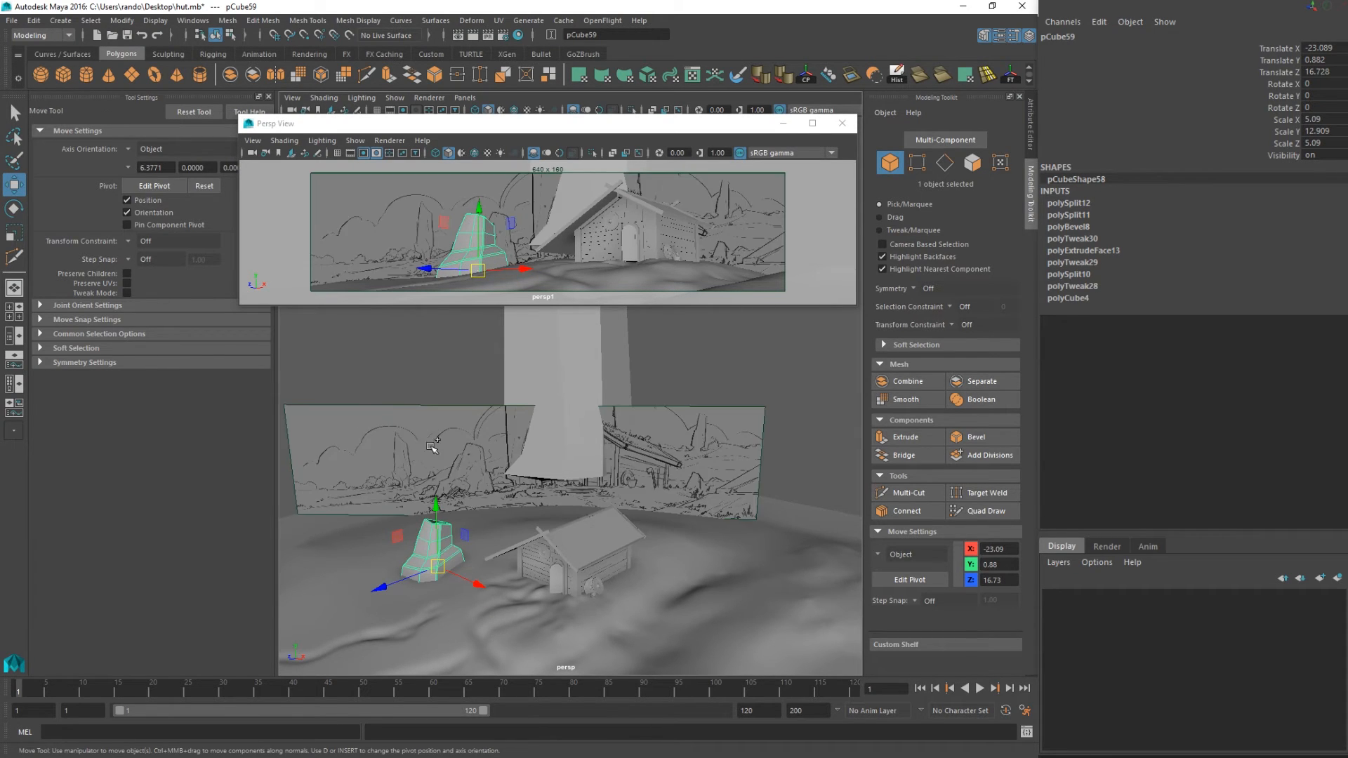
mouse_move(478, 270)
left_mouse_down()
mouse_move(495, 271)
mouse_move(472, 272)
left_mouse_up()
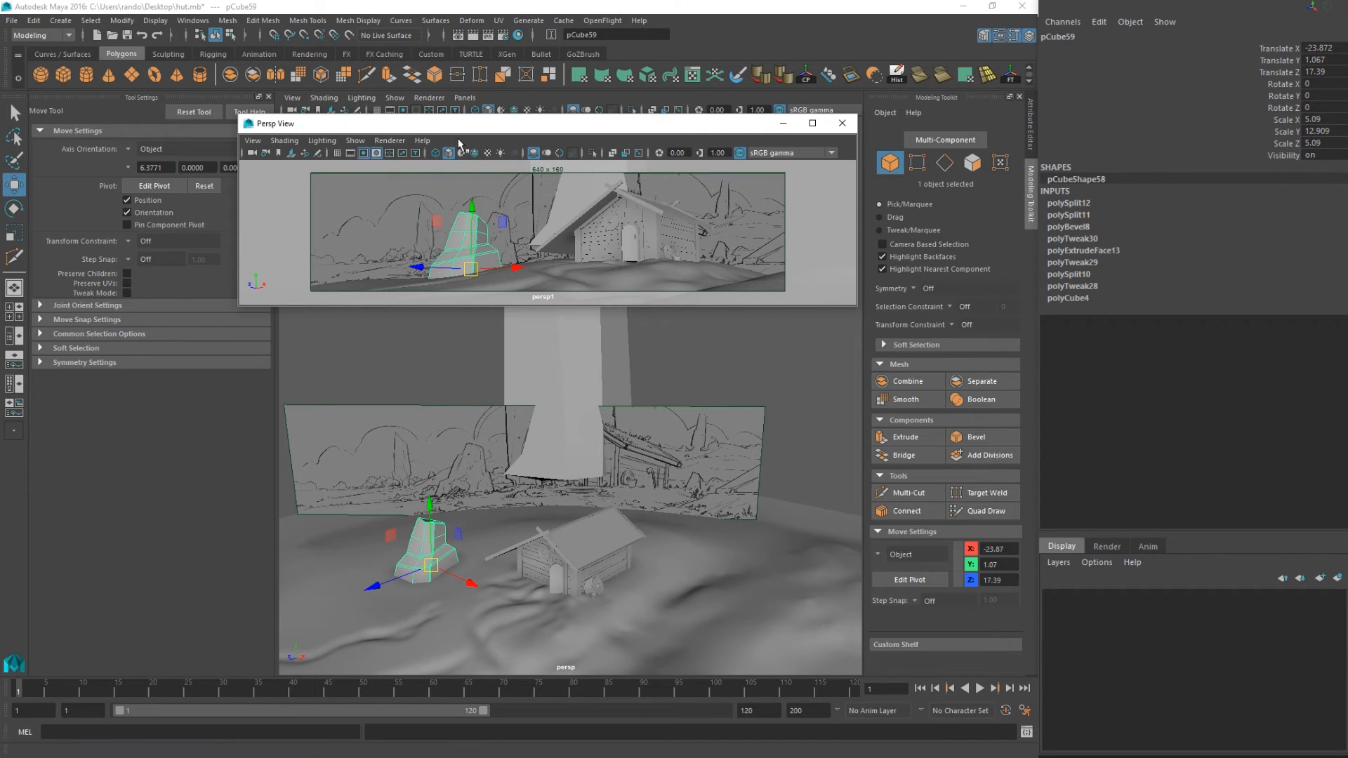
Select the background sketch plane and hide it again.
left_click(446, 413)
key("ctrl+h")
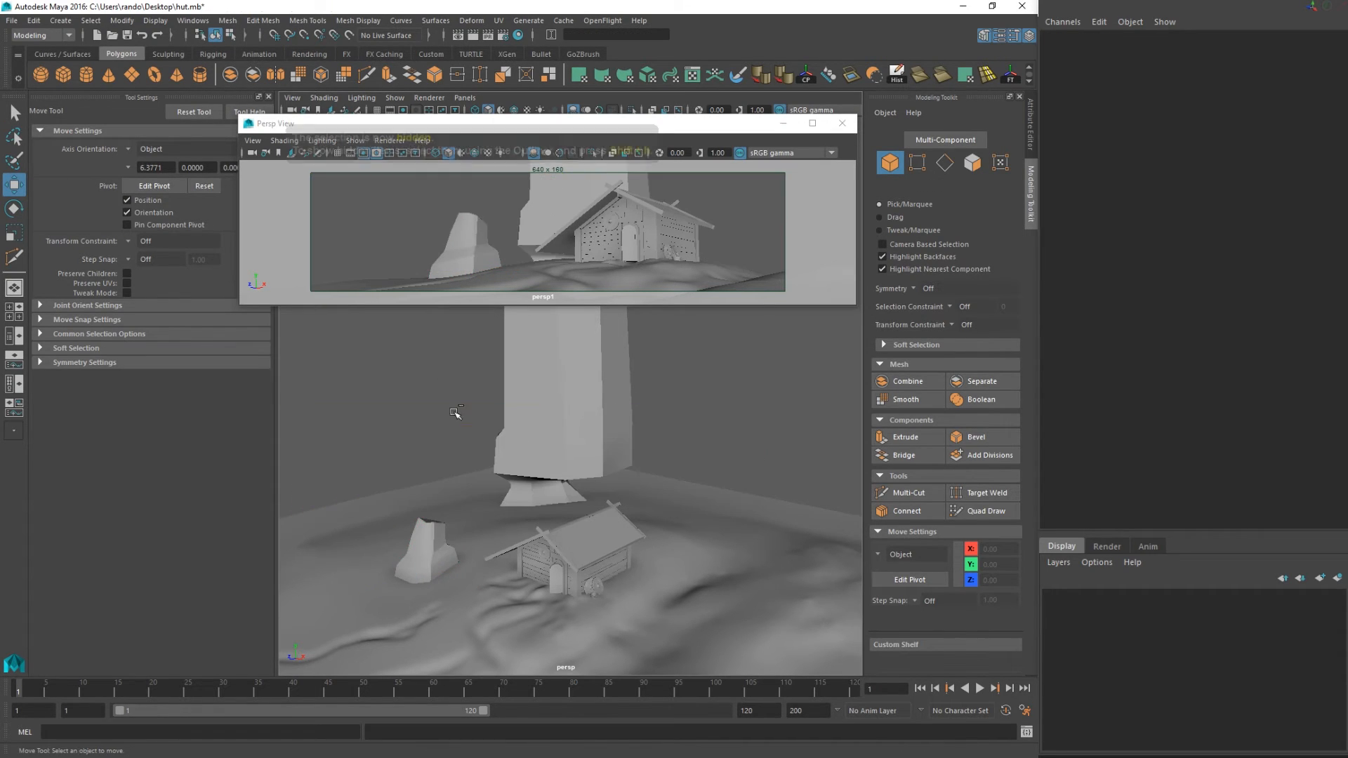
left_click_drag(476, 444, 492, 445, "alt")
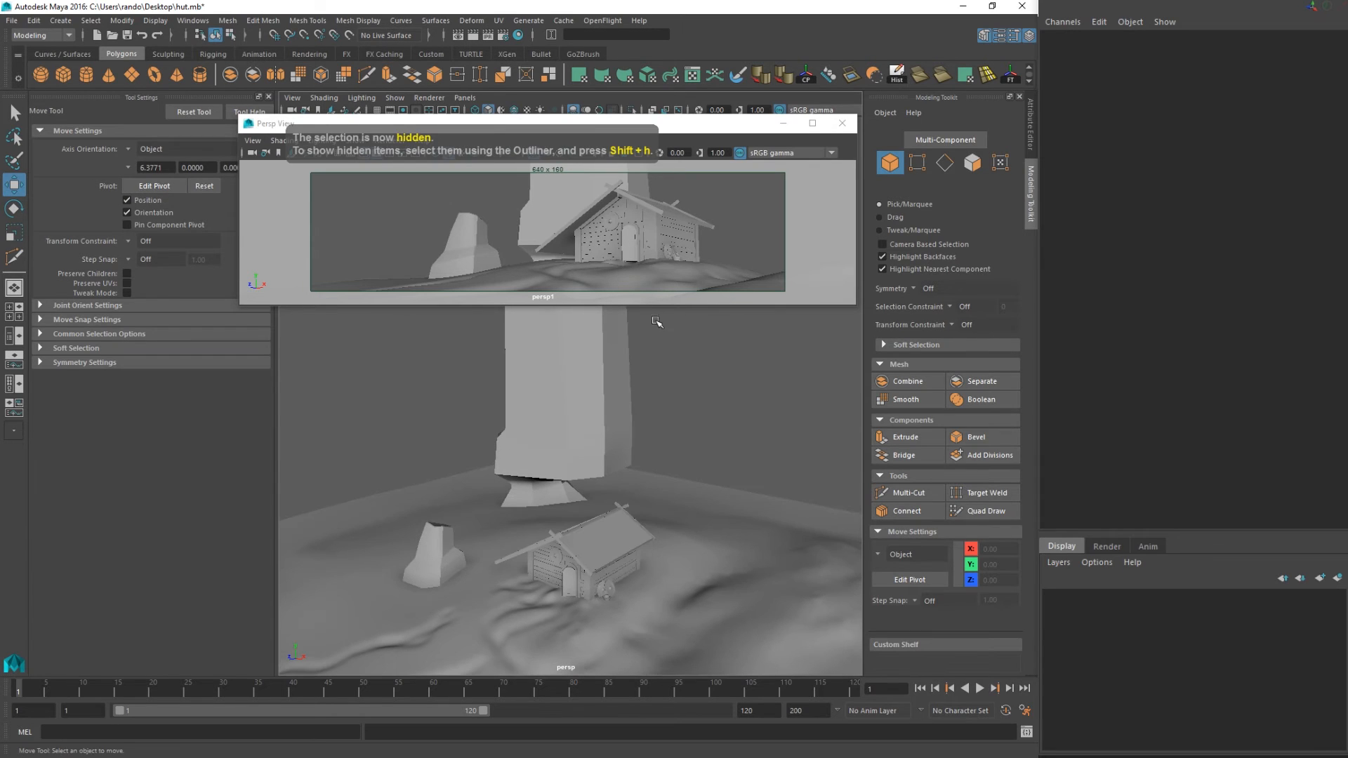
Duplicate the stone formation and move the copy to the opposite side of the hut.
left_click(449, 538)
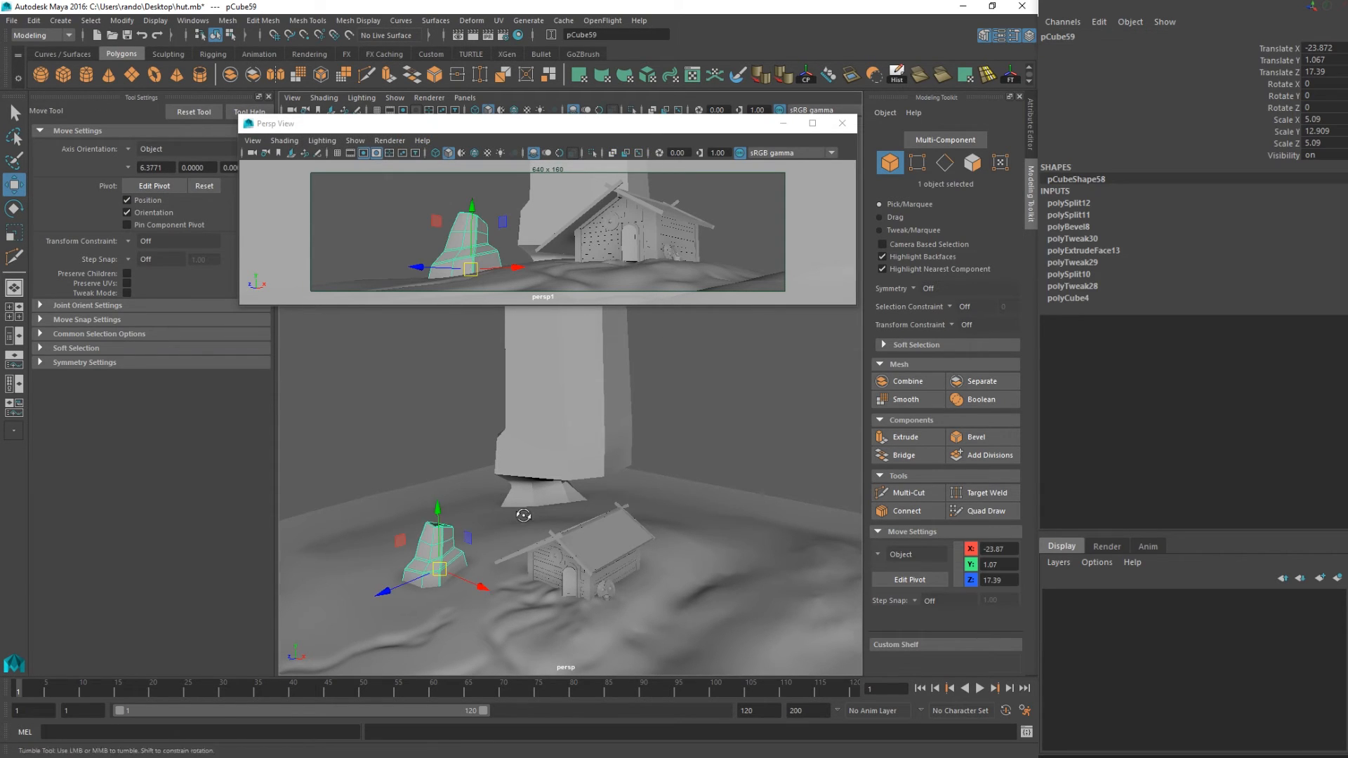
left_click_drag(464, 507, 509, 529, "alt")
key("ctrl+d")
left_click_drag(447, 597, 601, 542)
Rotate the copied stone, scale it down to about 3.54 × 4.22 × 3.54, and nudge it along the ground.
key("e")
key("r")
key("w")
left_click_drag(504, 622, 498, 621)
left_click_drag(512, 621, 608, 566, "alt")
Tilt the small stone to about -20.92, 24.79, -8.07 degrees and place it at about X -0.45, Y 1.55, Z -26.87.
key("e")
left_click_drag(641, 511, 613, 530)
key("w")
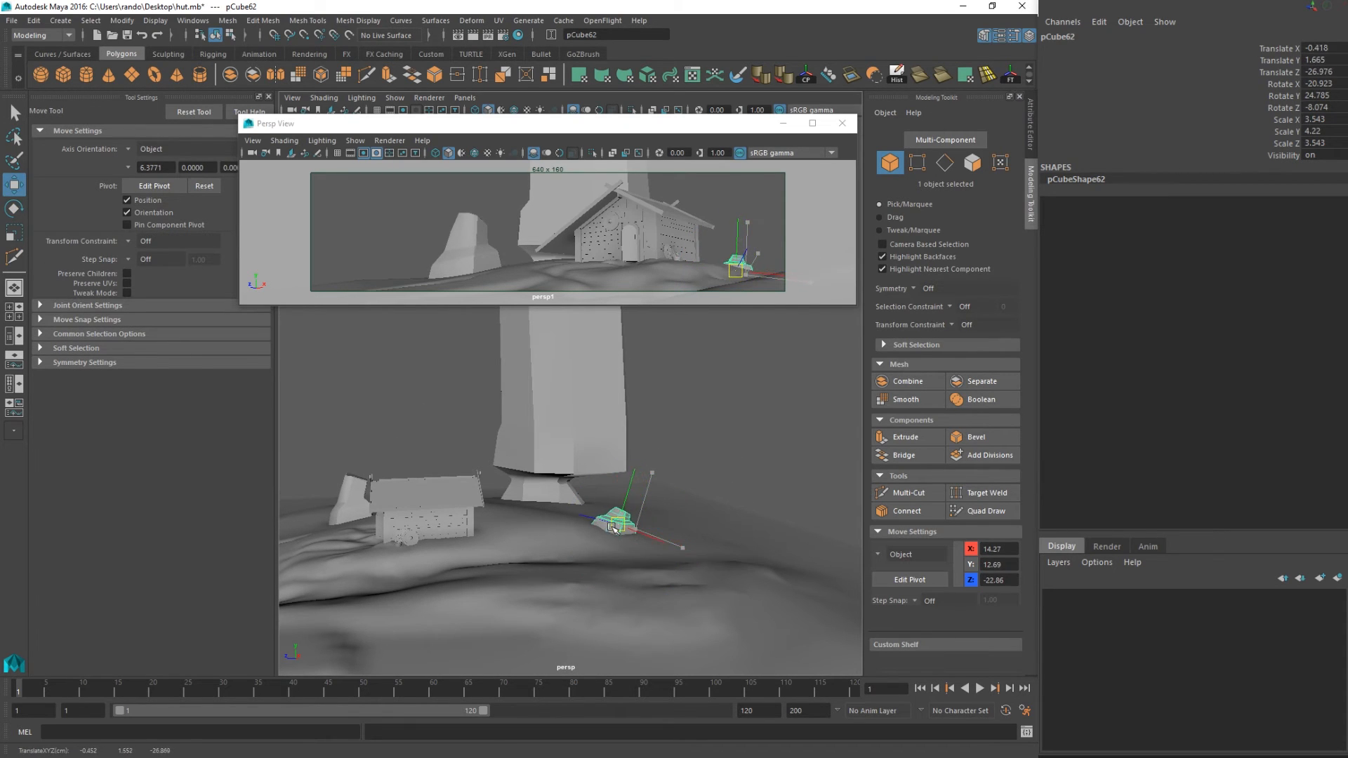
Duplicate the spare column standing off to the side and move the copy near the small stone.
right_click_drag(682, 517, 504, 514, "alt")
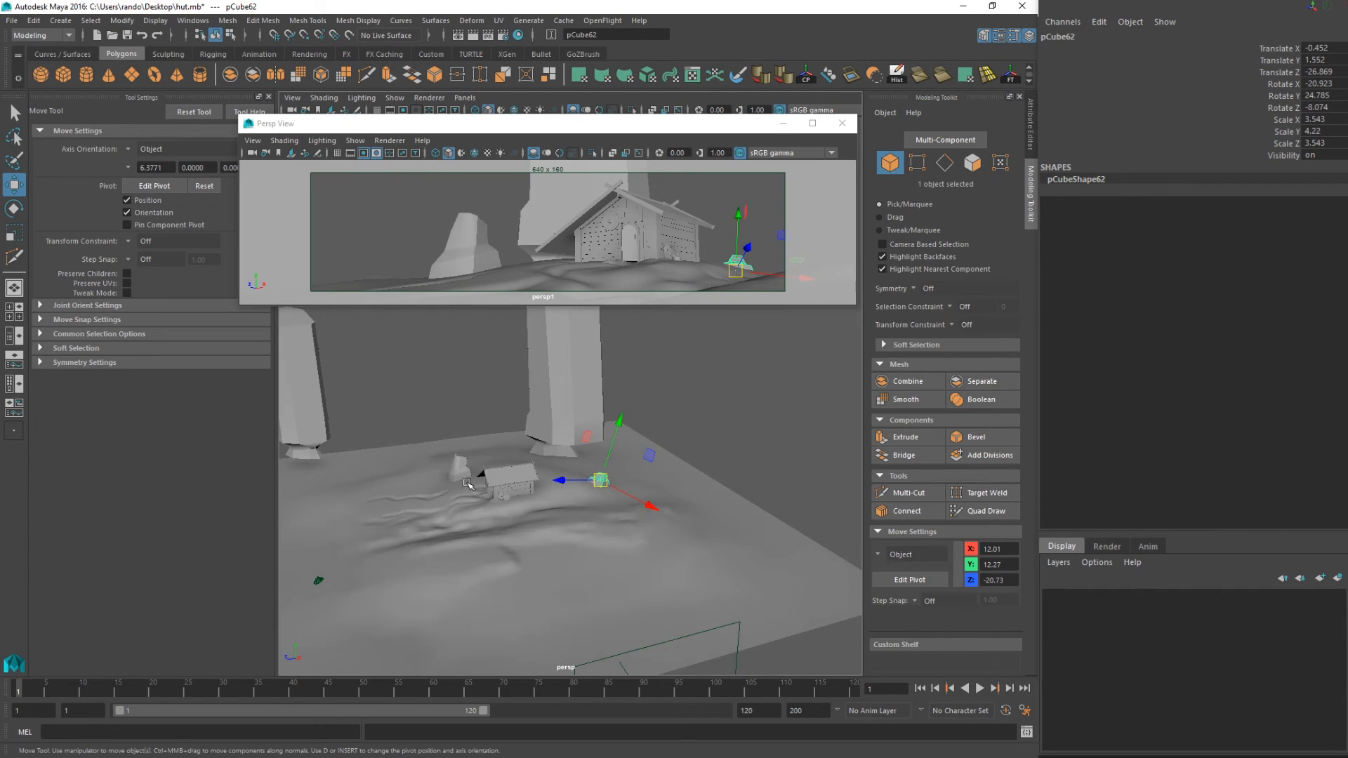
left_click(460, 469)
left_click(309, 383)
key("ctrl+d")
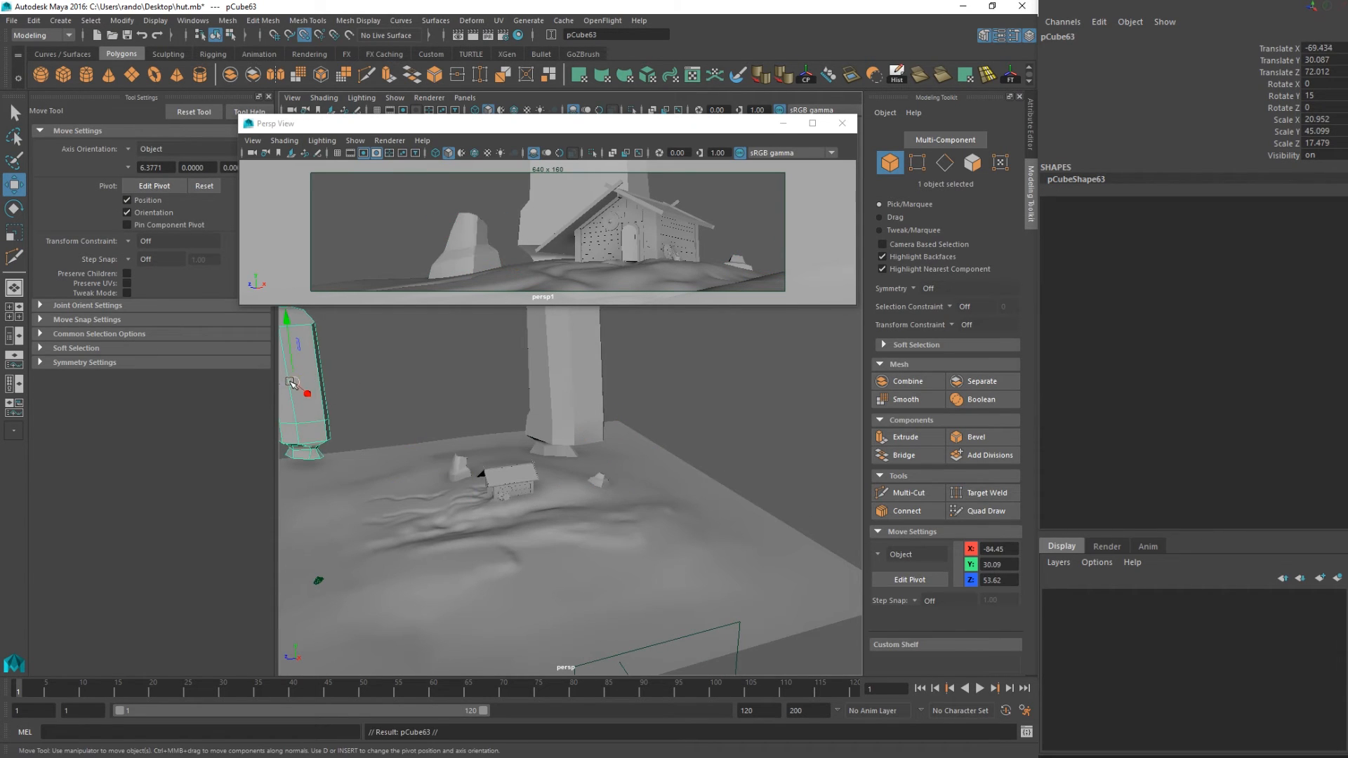
left_click_drag(295, 383, 632, 461)
Scale the copied column down to about 3.72 × 8.02 × 3.11 and rotate it to about -5.3, 20.7, 0.7 degrees beside the small stone.
key("r")
key("f")
right_click_drag(632, 461, 632, 538, "alt")
key("e")
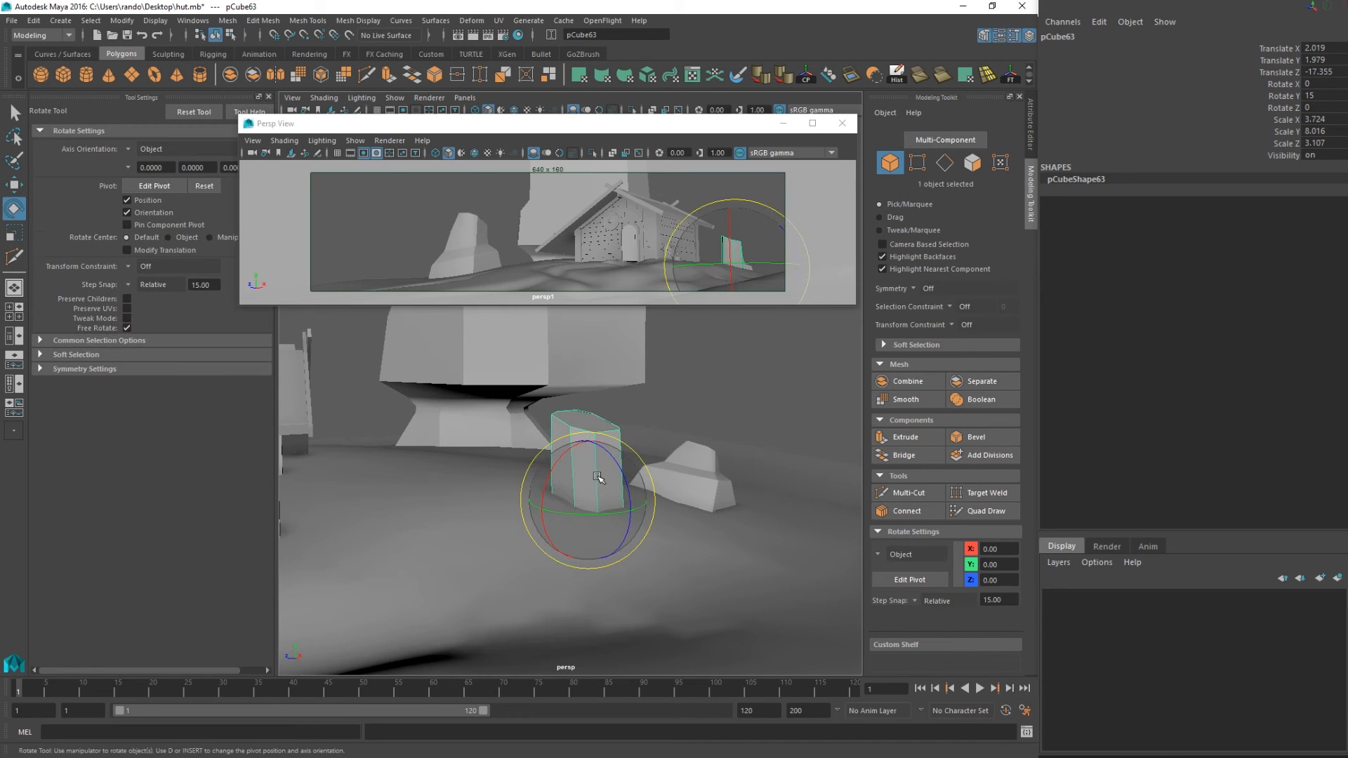
left_click_drag(598, 478, 608, 469)
Shrink and lower the top vertices of the small column to make a short, tapered rock.
right_click_drag(589, 433, 518, 368)
left_click_drag(491, 354, 553, 428)
key("r")
key("w")
left_click_drag(594, 359, 601, 447)
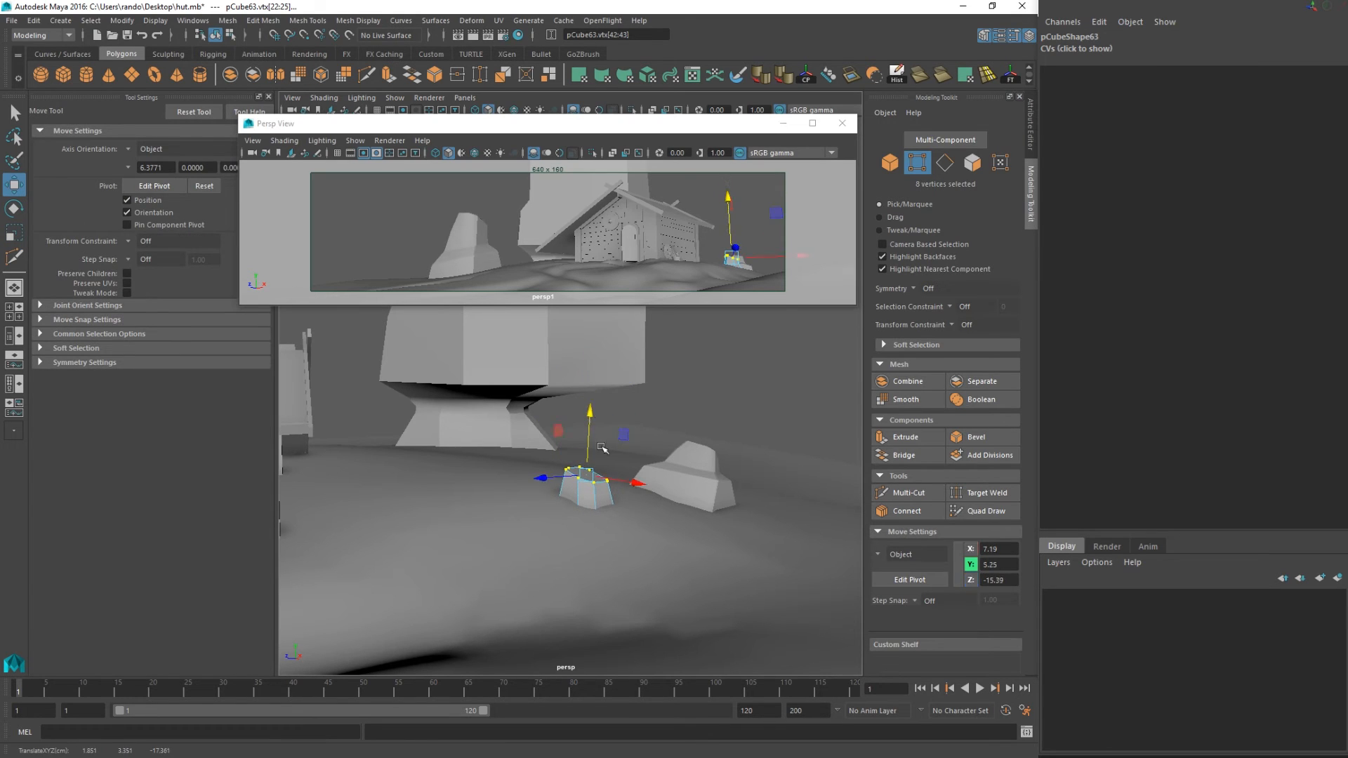
key("q")
Move the short rock to about X 0.36, Y 4.14, Z -14.27 and tilt it to about -14.97, 35.20, -13.14 degrees.
right_click_drag(592, 475, 655, 352)
left_click(595, 462)
key("w")
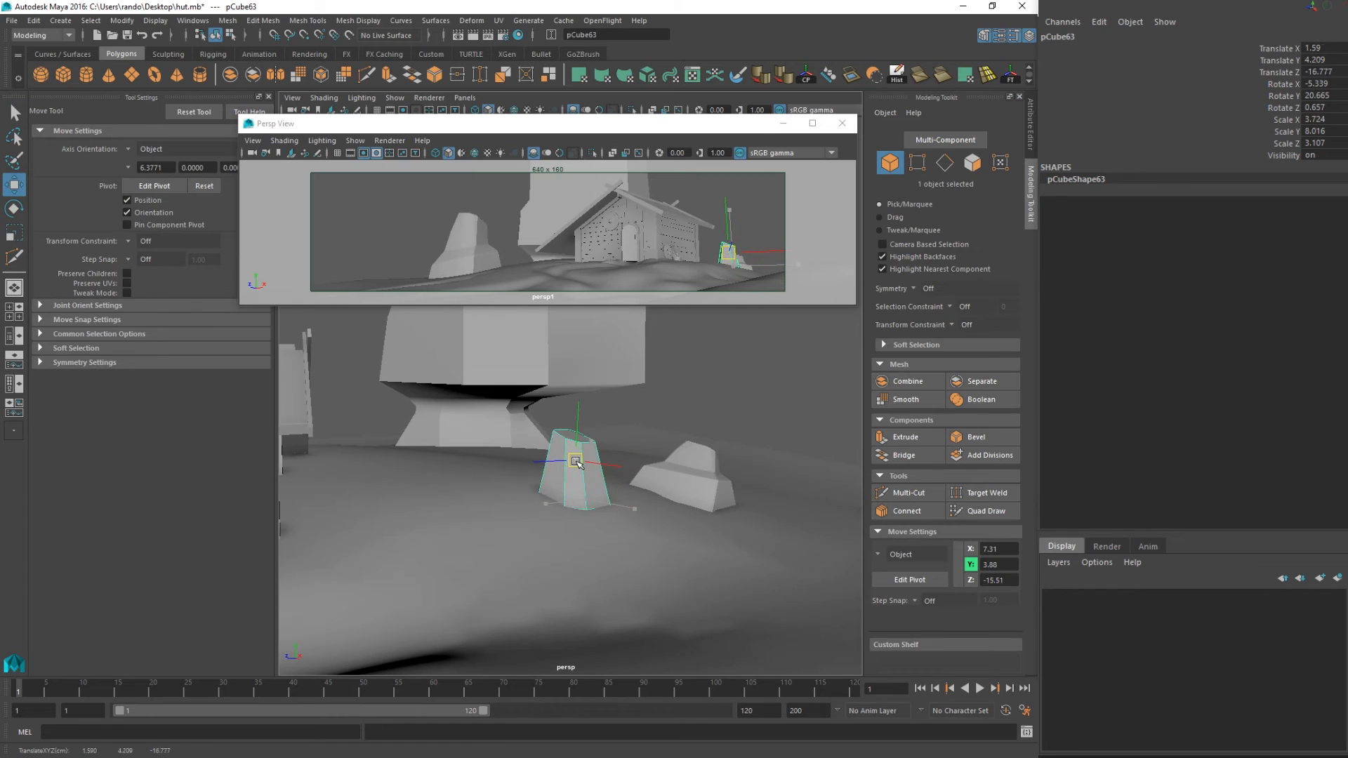
left_click_drag(576, 461, 547, 444)
key("e")
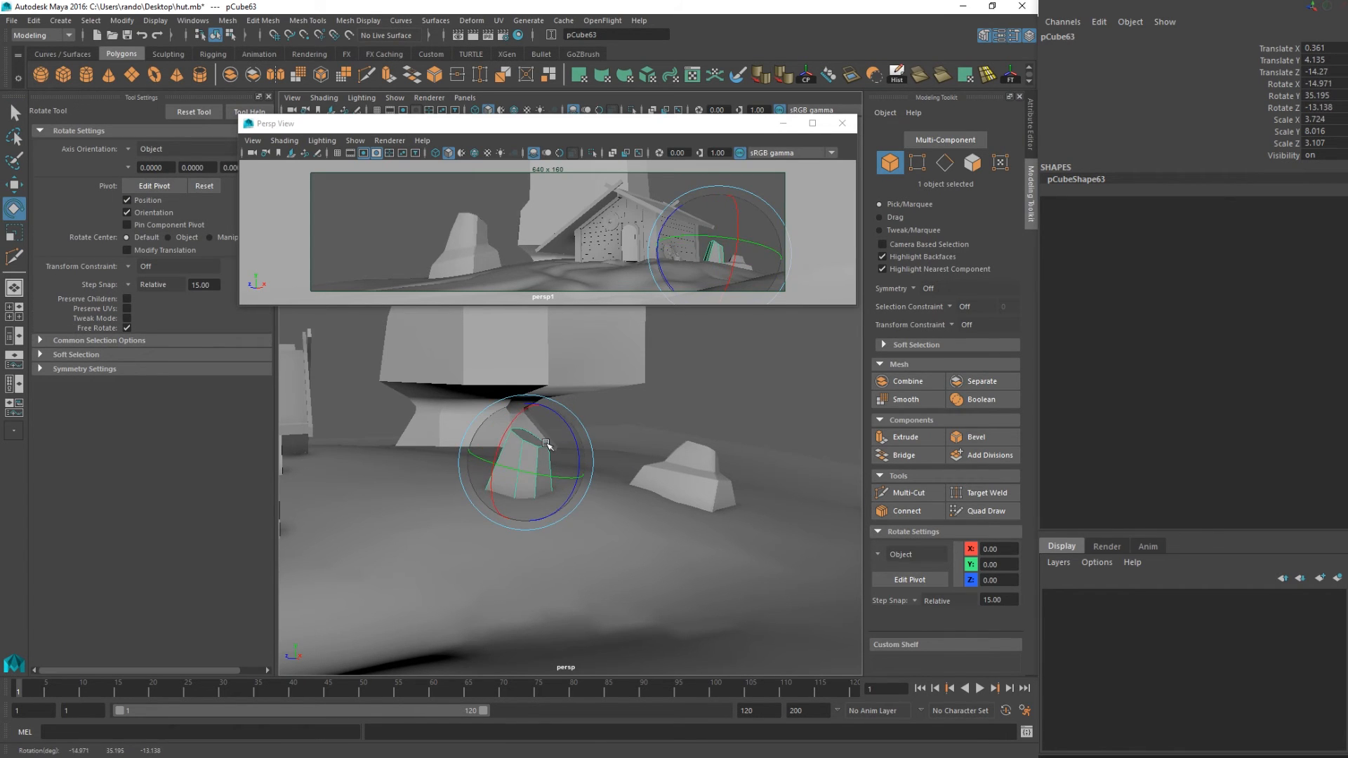
left_click(561, 450)
scroll(588, 471, "down", 5)
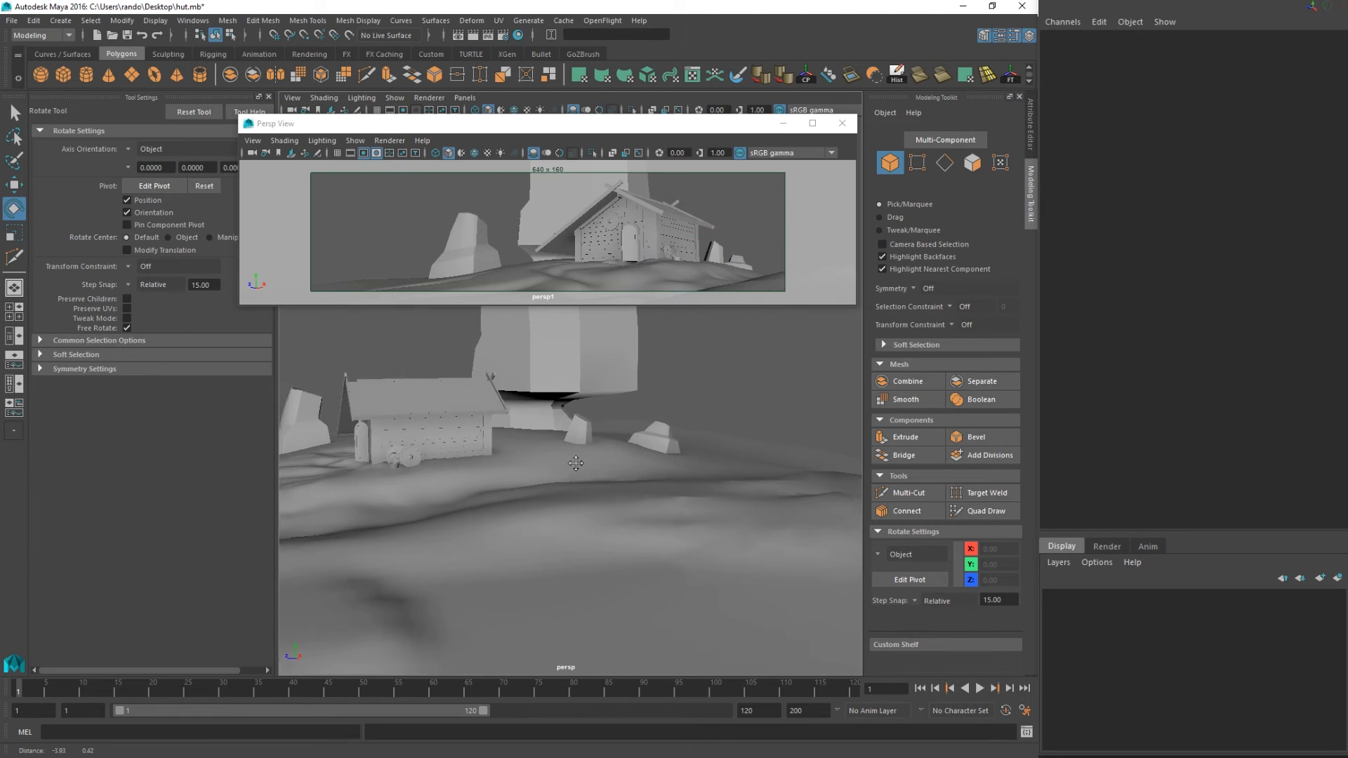
scroll(593, 461, "down", 2)
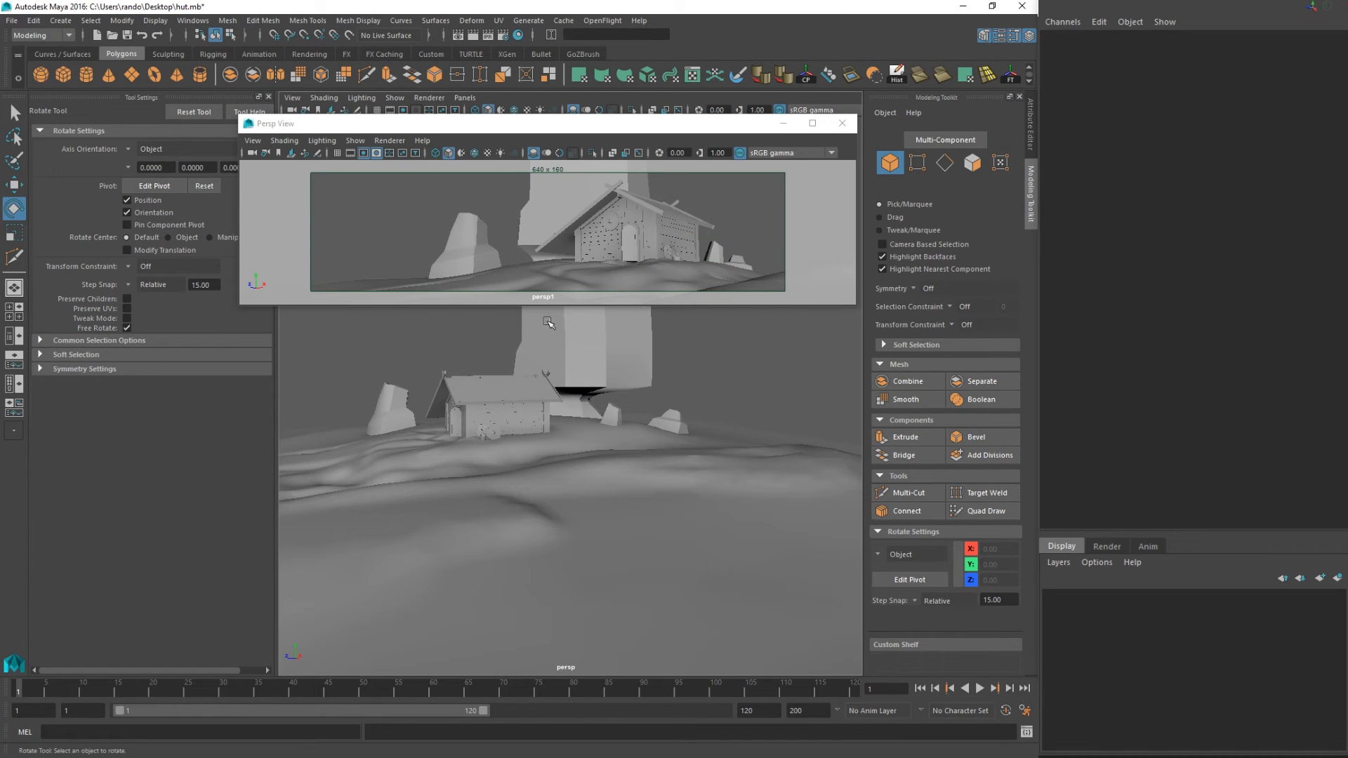
Insert a vertical edge loop near one corner of the large column behind the hut with Multi-Cut.
left_click(590, 345)
middle_click_drag(589, 344, 544, 531, "alt")
left_click_drag(561, 528, 509, 561, "alt")
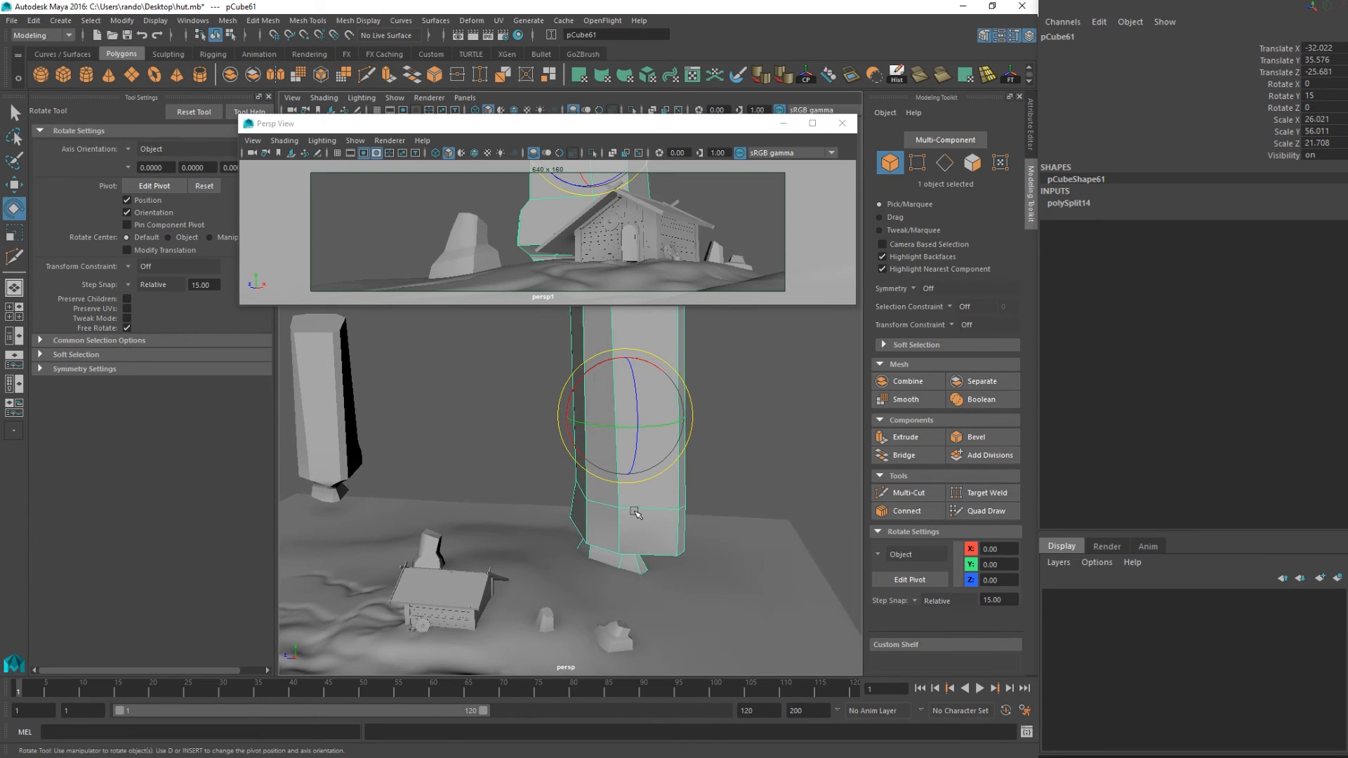
middle_click_drag(634, 511, 535, 578, "alt")
left_click_drag(535, 578, 519, 584, "alt")
key("q")
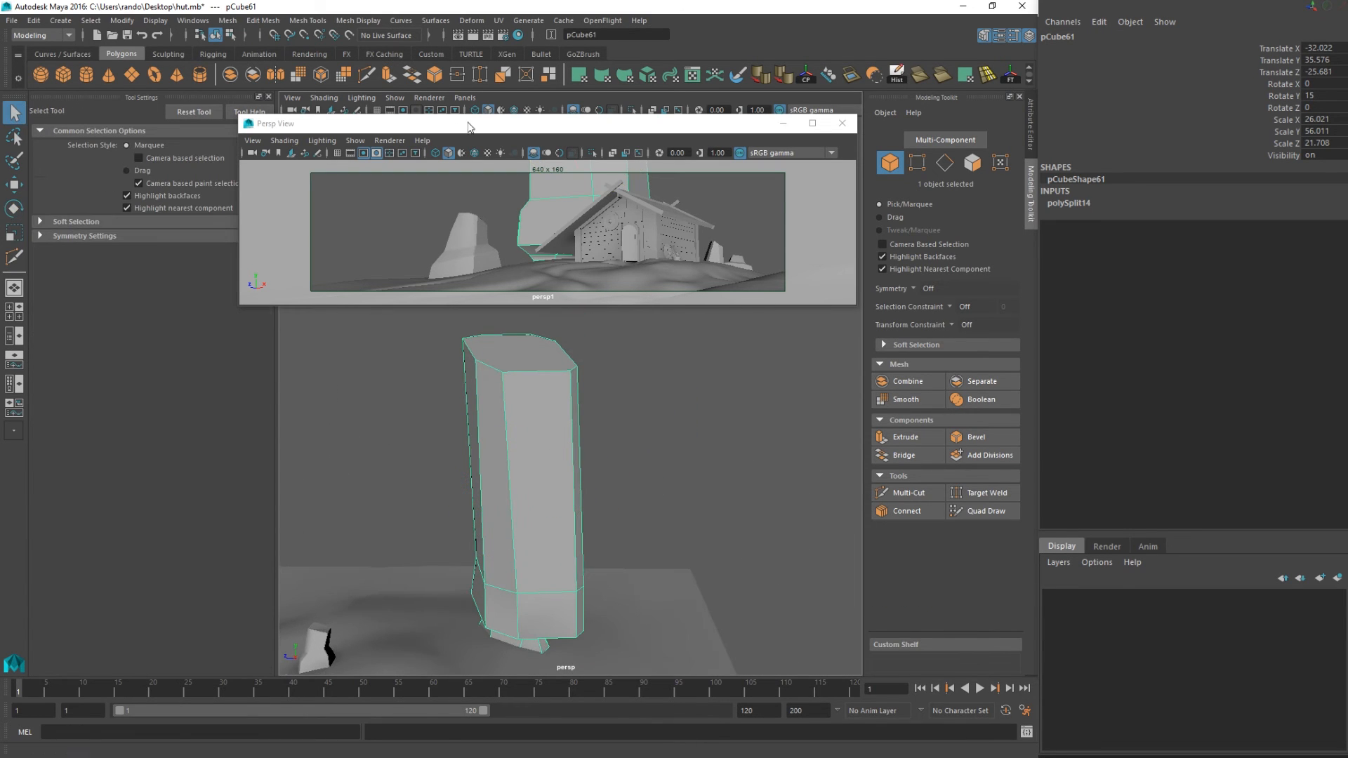
left_click(366, 75)
left_click(551, 372, "ctrl")
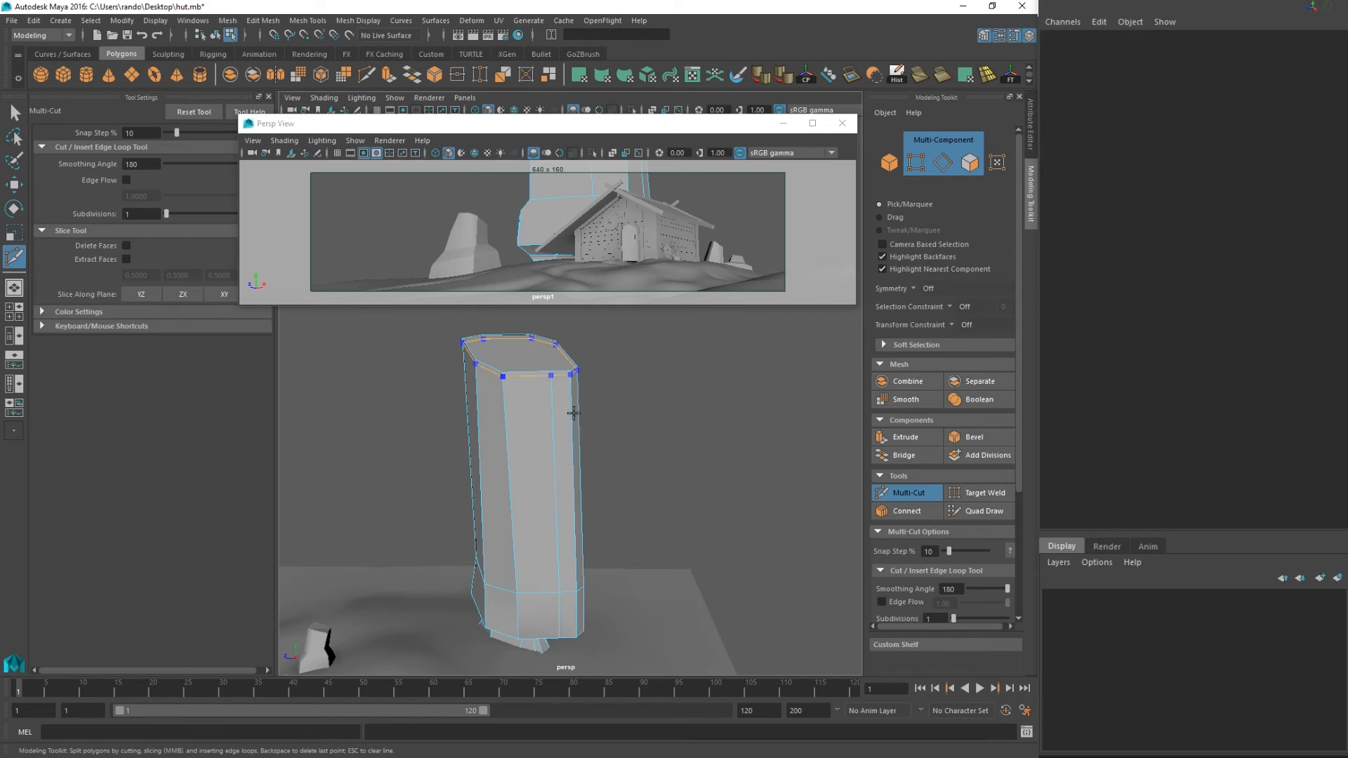
left_click_drag(571, 410, 551, 469, "alt")
Select the new vertical edge loop on the large column and shift it outward to round the side.
key("q")
left_click(558, 395)
key("w")
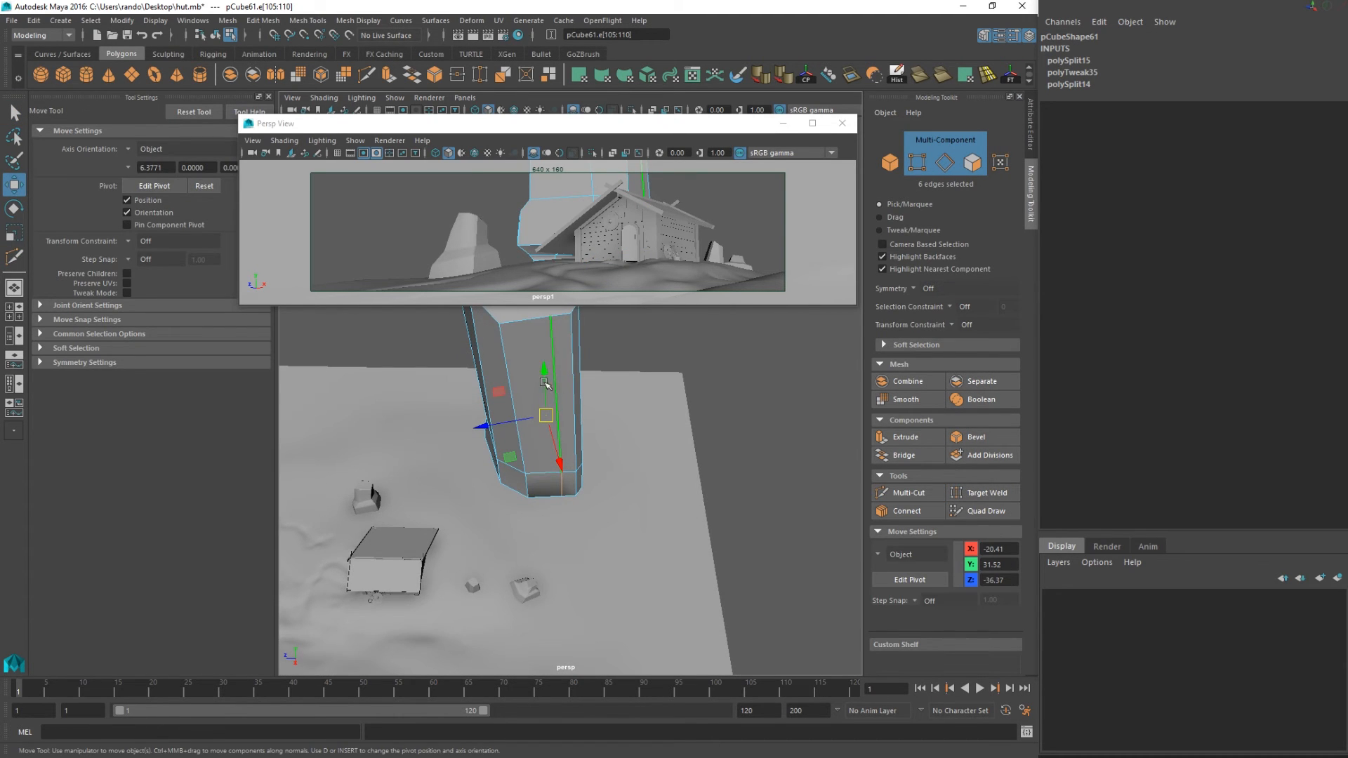
left_click_drag(545, 384, 439, 357, "alt")
scroll(641, 394, "up", 5)
left_click_drag(571, 465, 559, 464)
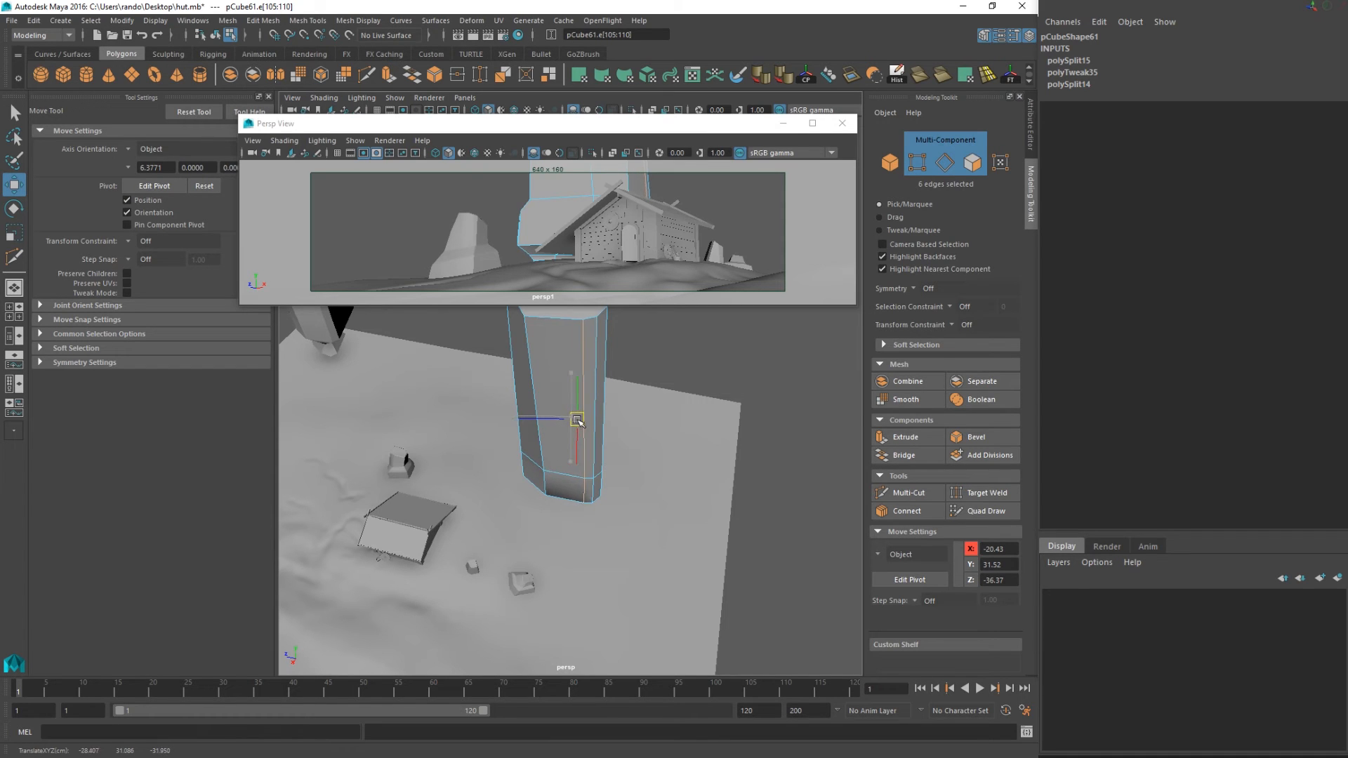
left_click_drag(557, 420, 644, 394, "alt")
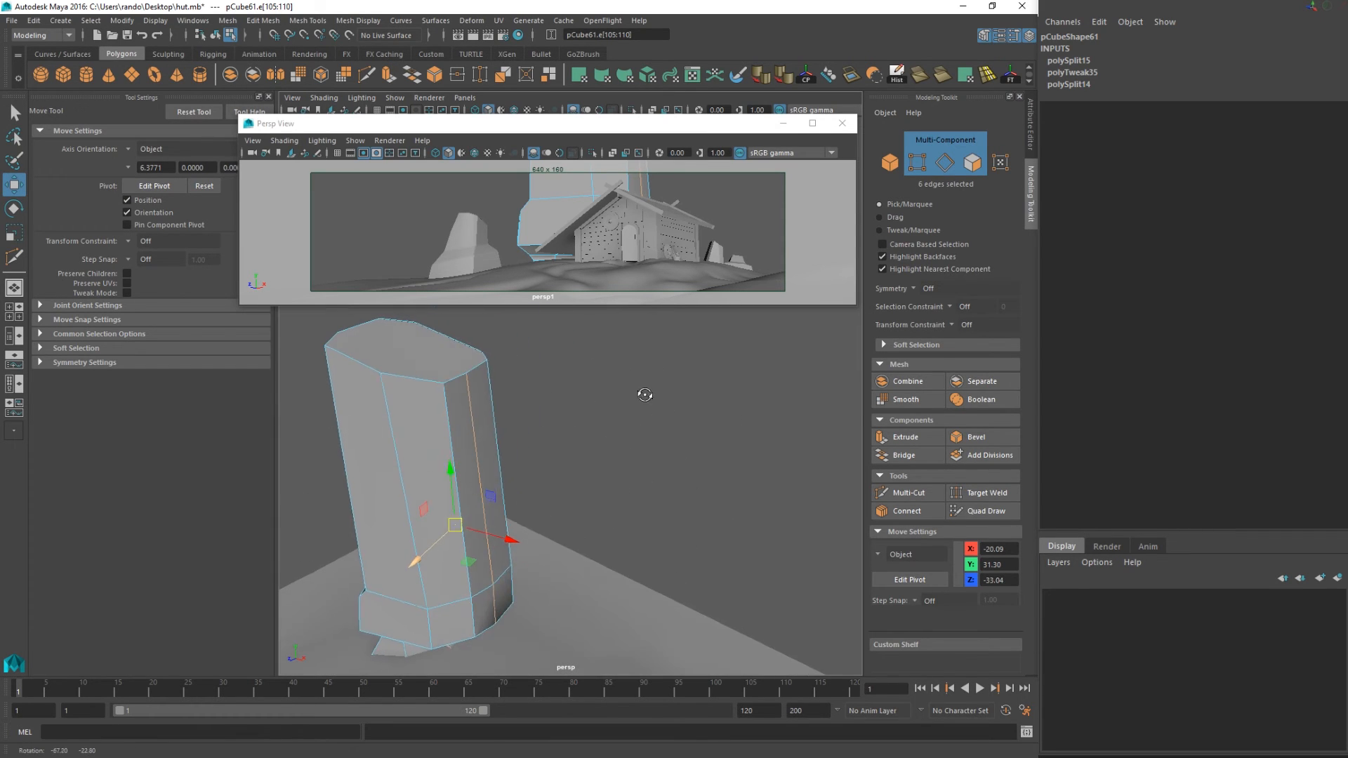
Cut another vertical line down the adjacent face of the large column and continue it through the lower band.
middle_click_drag(453, 442, 597, 401, "alt")
key("q")
left_click(366, 75)
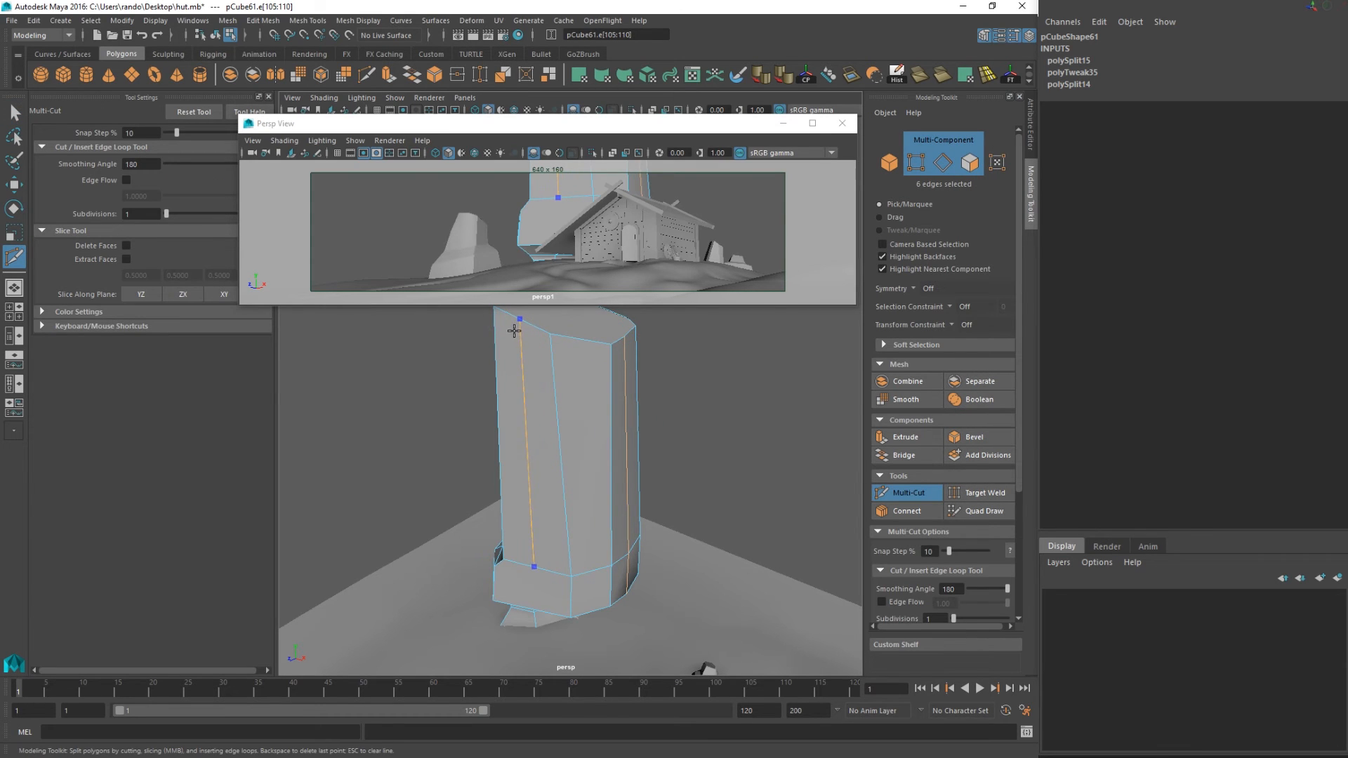
left_click(526, 448, "ctrl")
middle_click_drag(544, 577, 580, 502, "alt")
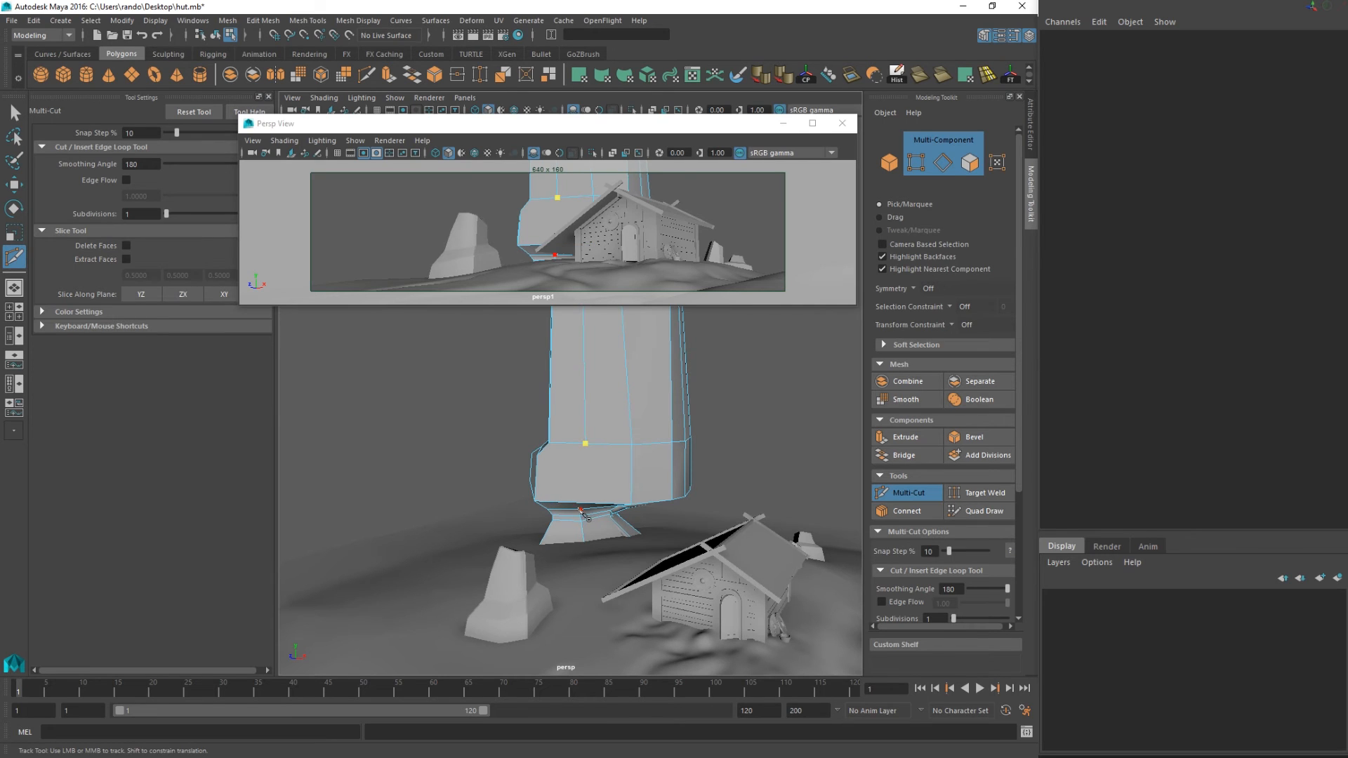
left_click(587, 440)
key("q")
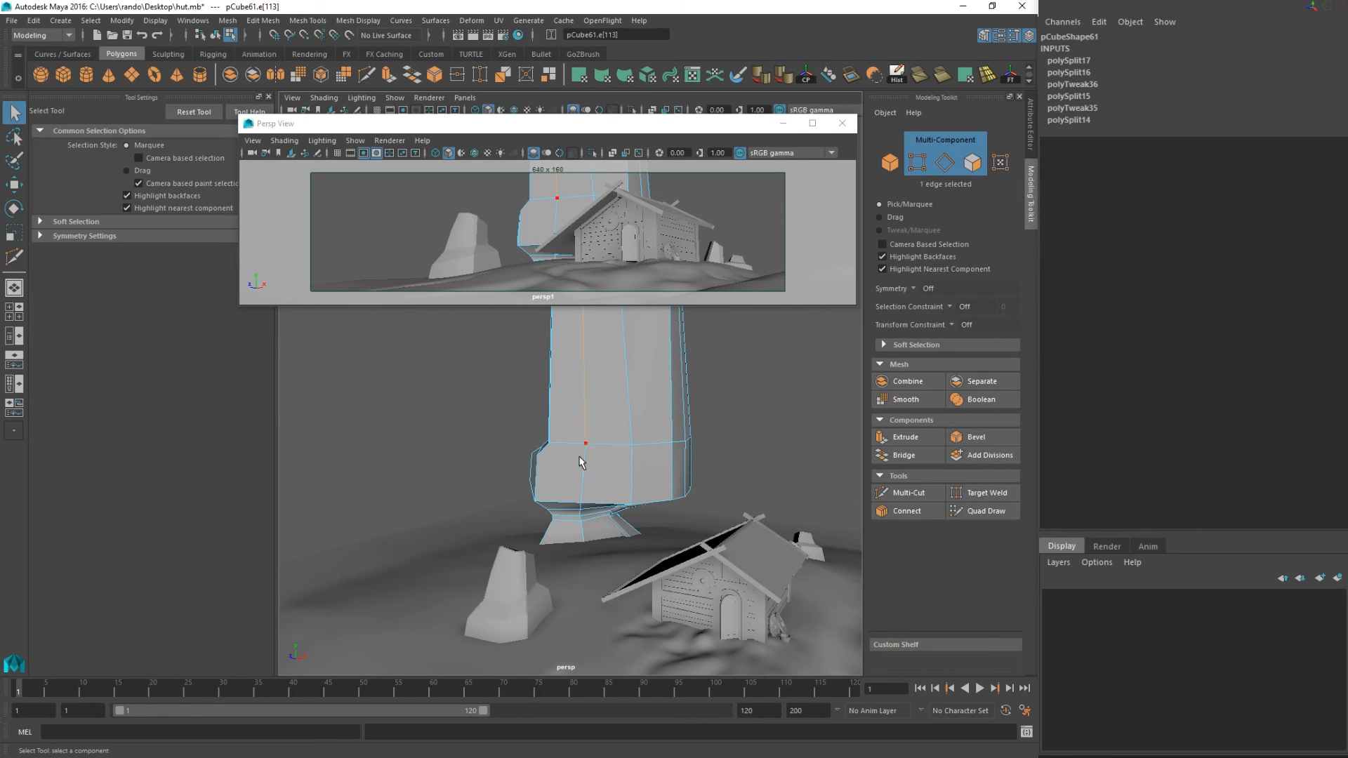
Pull the newly cut vertical edge on the large column outward to about X -28.36, Z -20.99.
left_click_drag(599, 372, 562, 482, "alt")
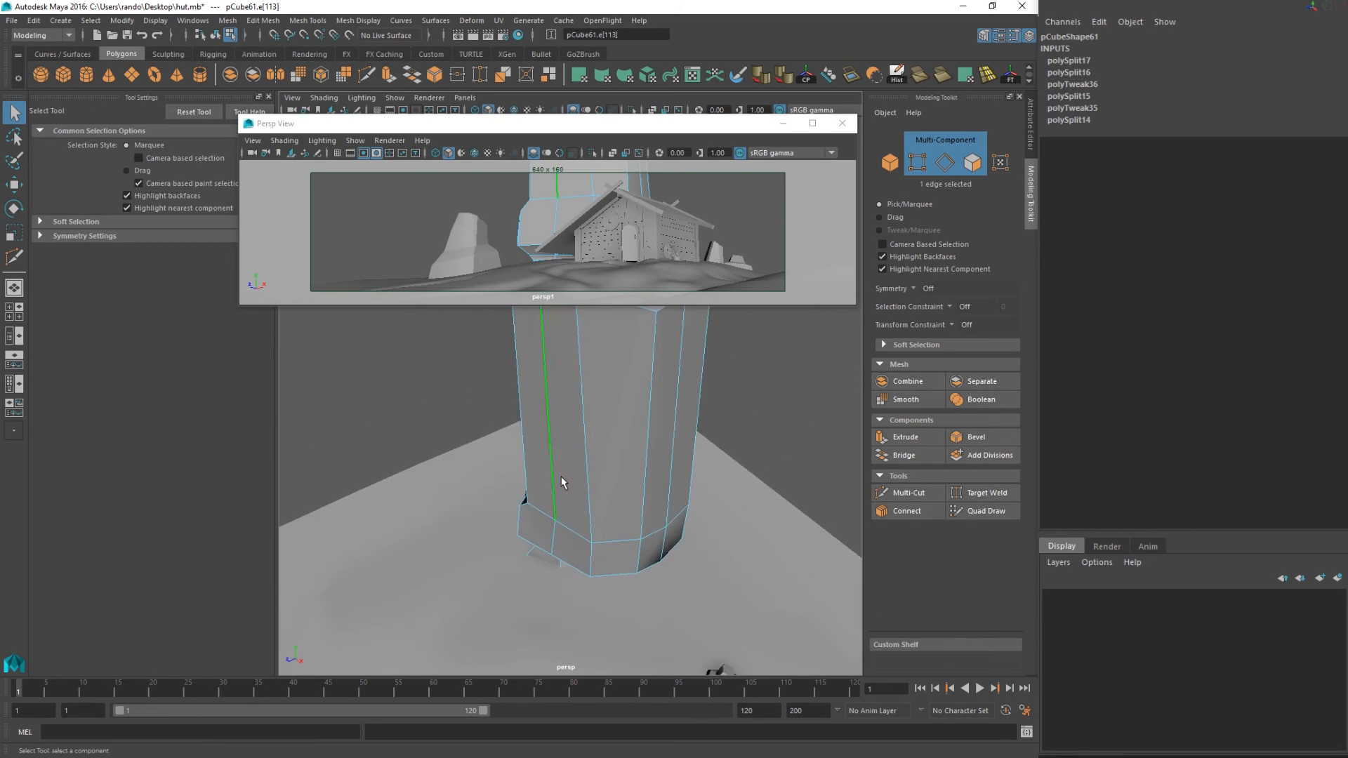
key("b")
key("w")
key("b")
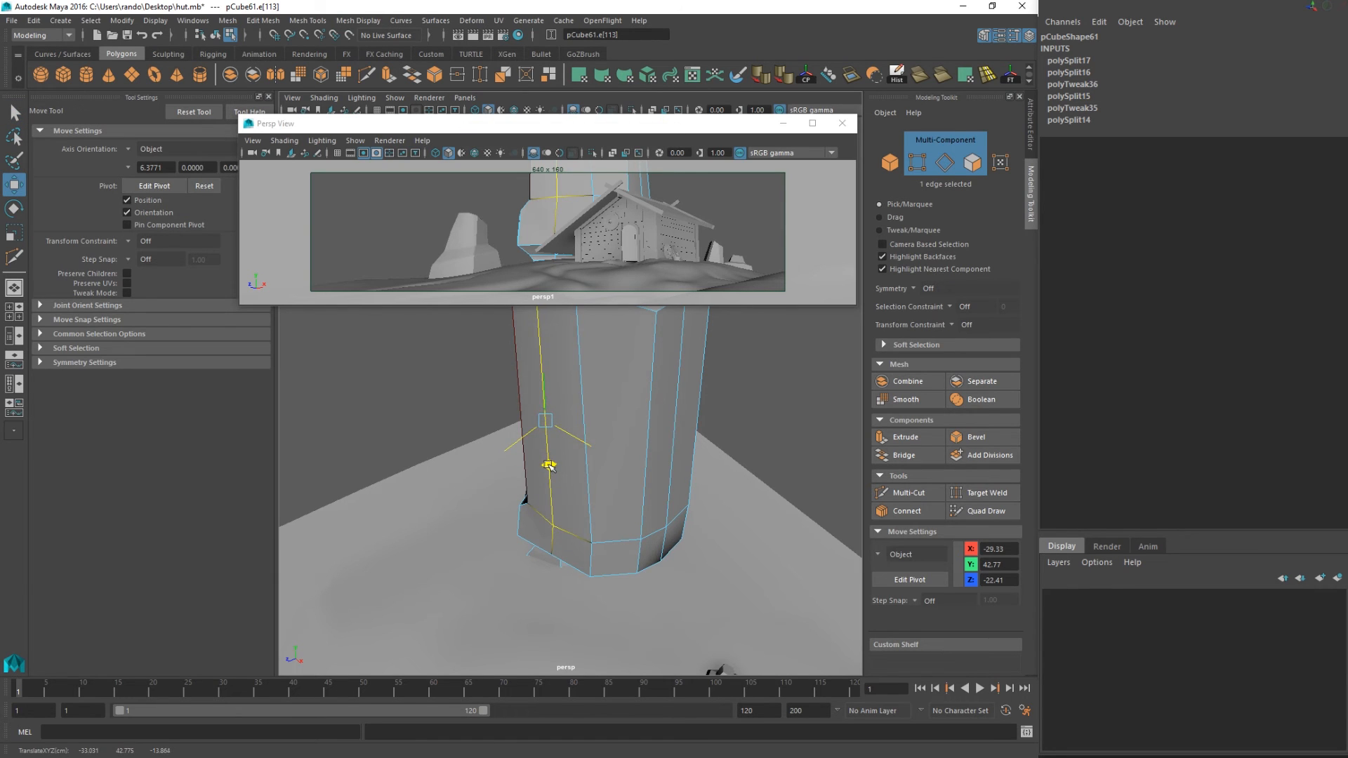
left_click_drag(549, 468, 602, 442)
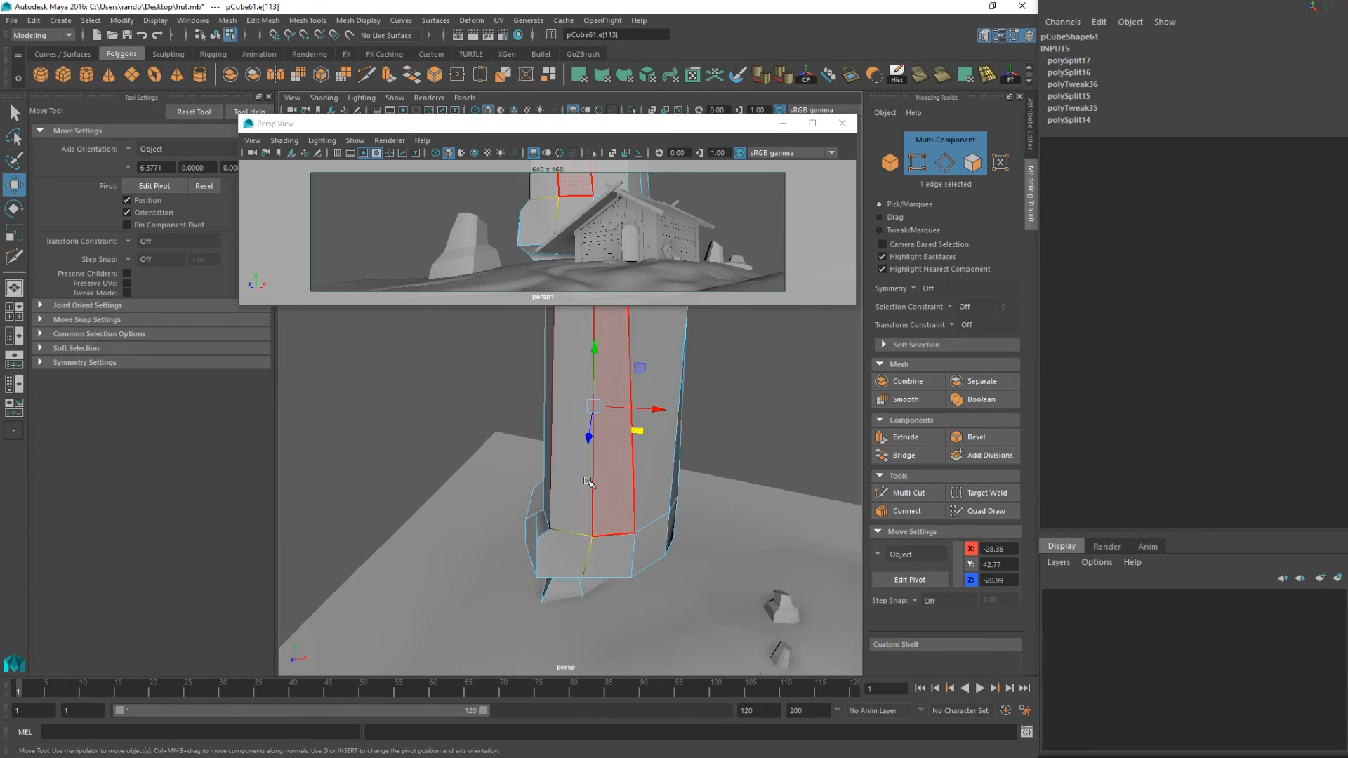
Select the vertical corner edges on both sides of the large column, including their lower-band segments, and bevel them.
key("q")
right_click_drag(562, 372, 563, 337)
left_click(633, 478)
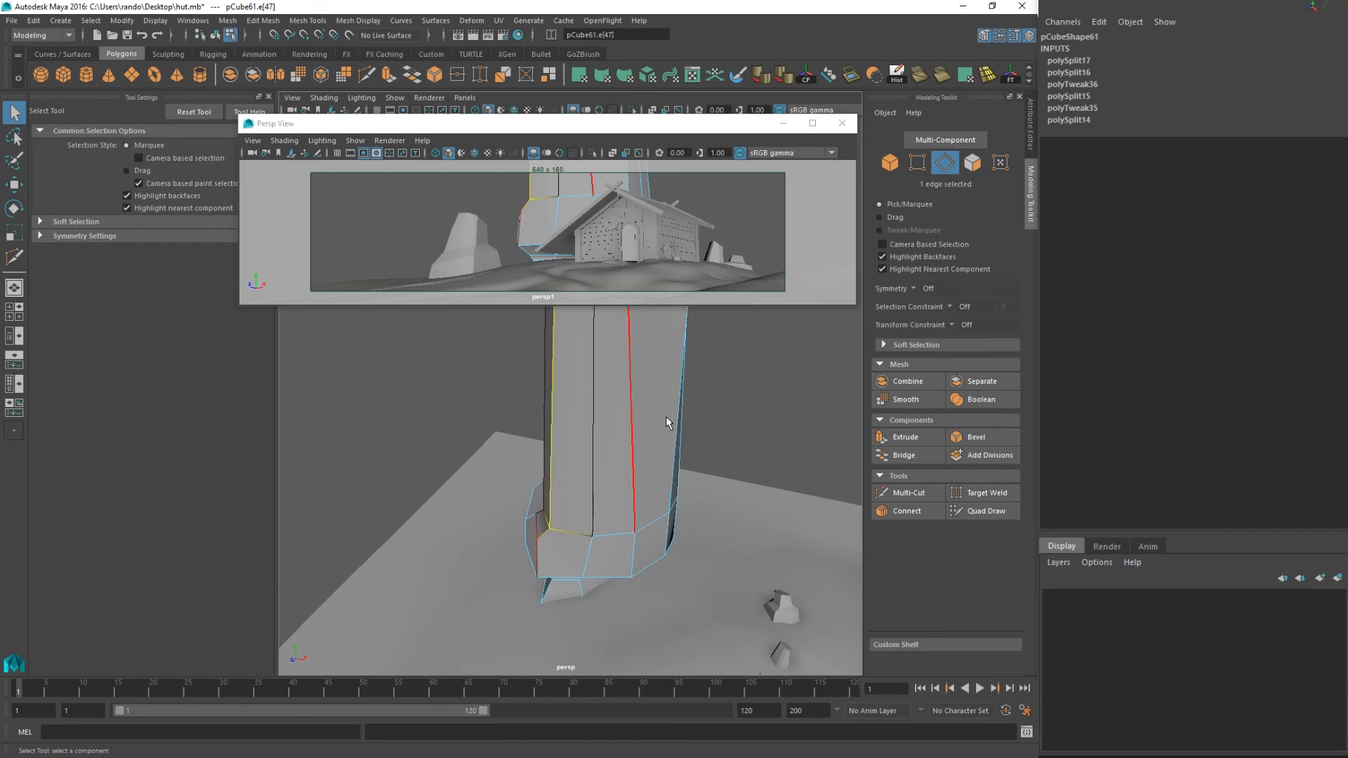
key("w")
left_click(549, 520)
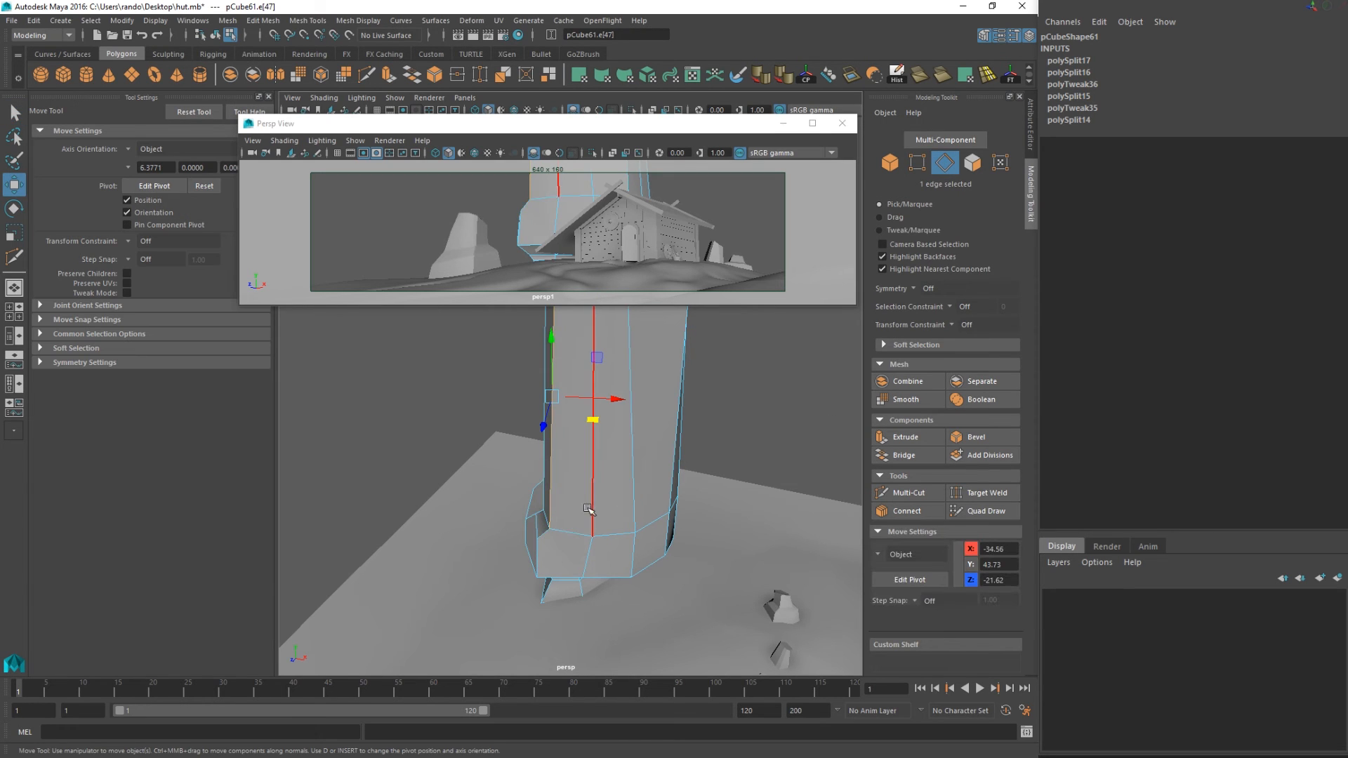
left_click(546, 534, "shift")
left_click(538, 553, "shift")
middle_click_drag(665, 466, 638, 612, "alt")
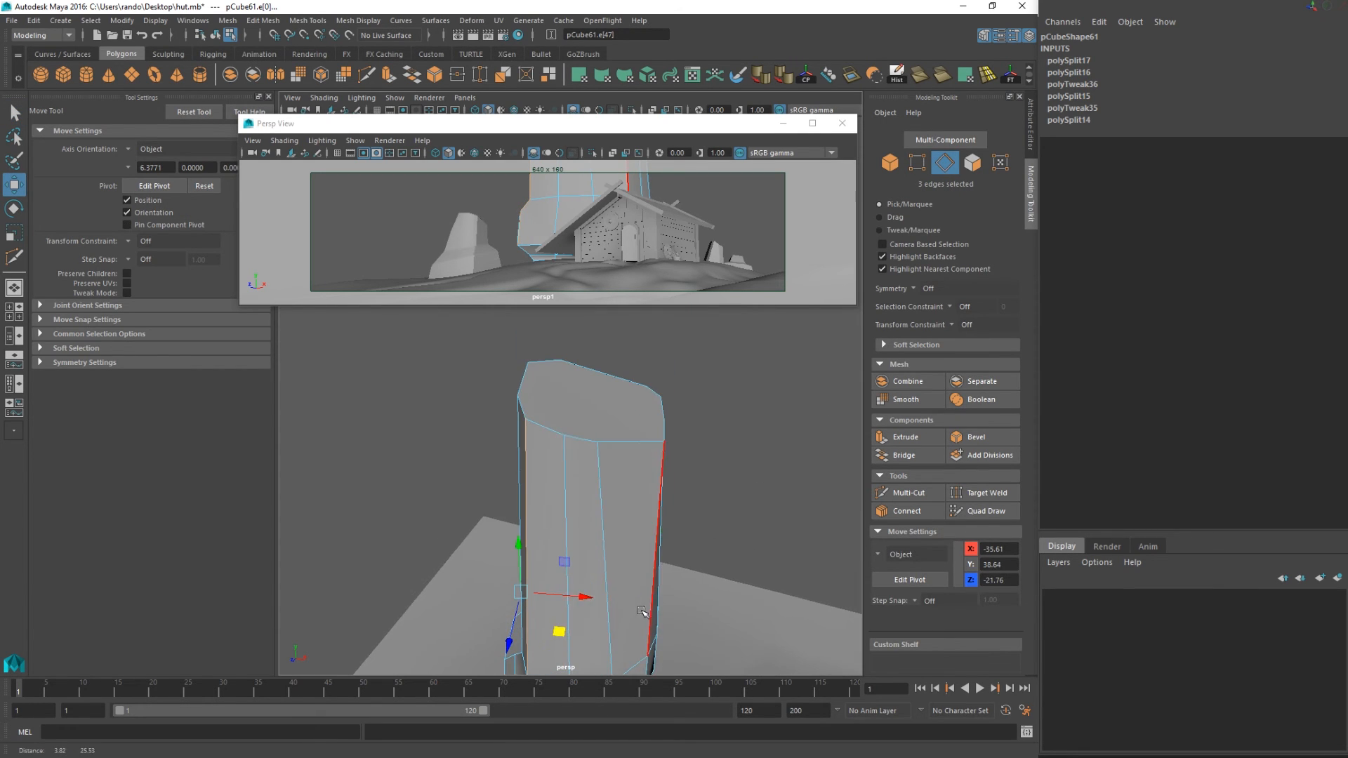
left_click_drag(560, 445, 570, 417, "alt")
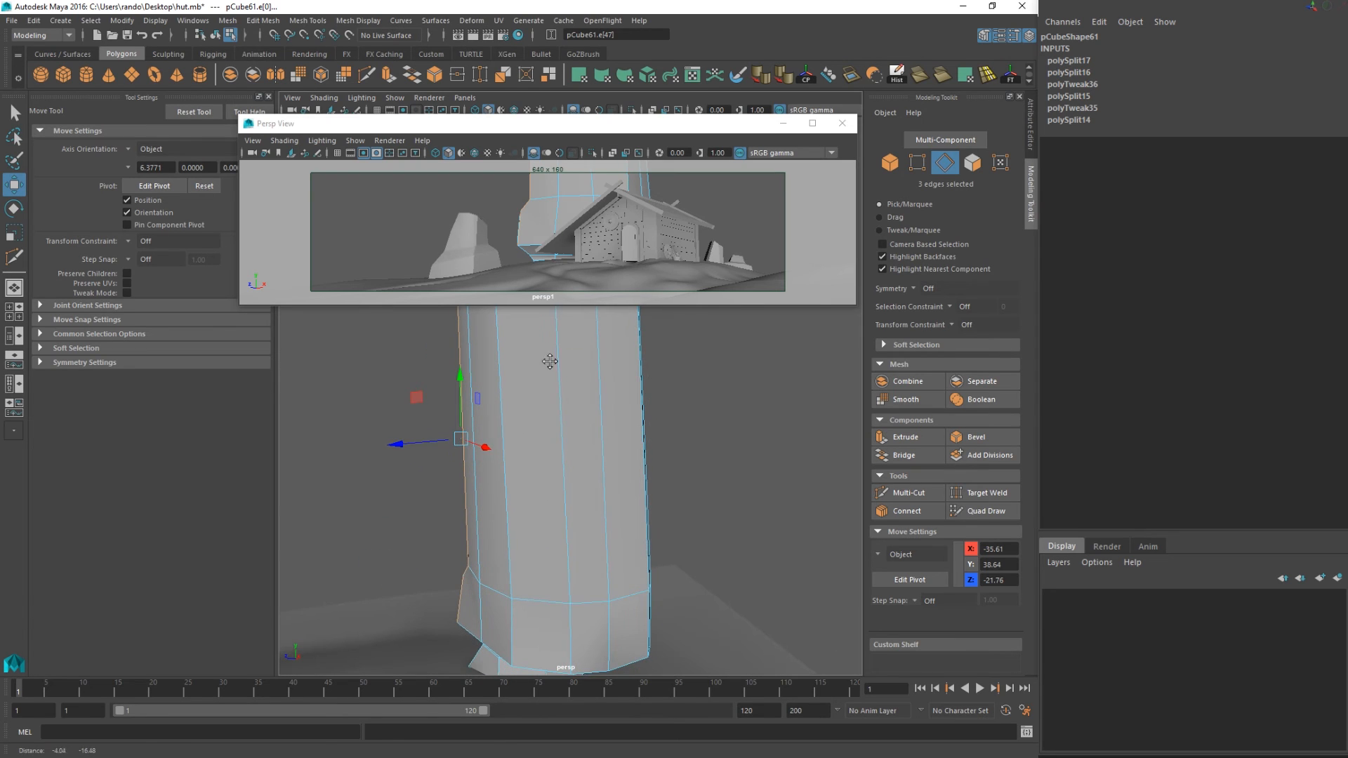
left_click(569, 417, "shift")
middle_click_drag(581, 527, 597, 391, "alt")
left_click(591, 498, "shift")
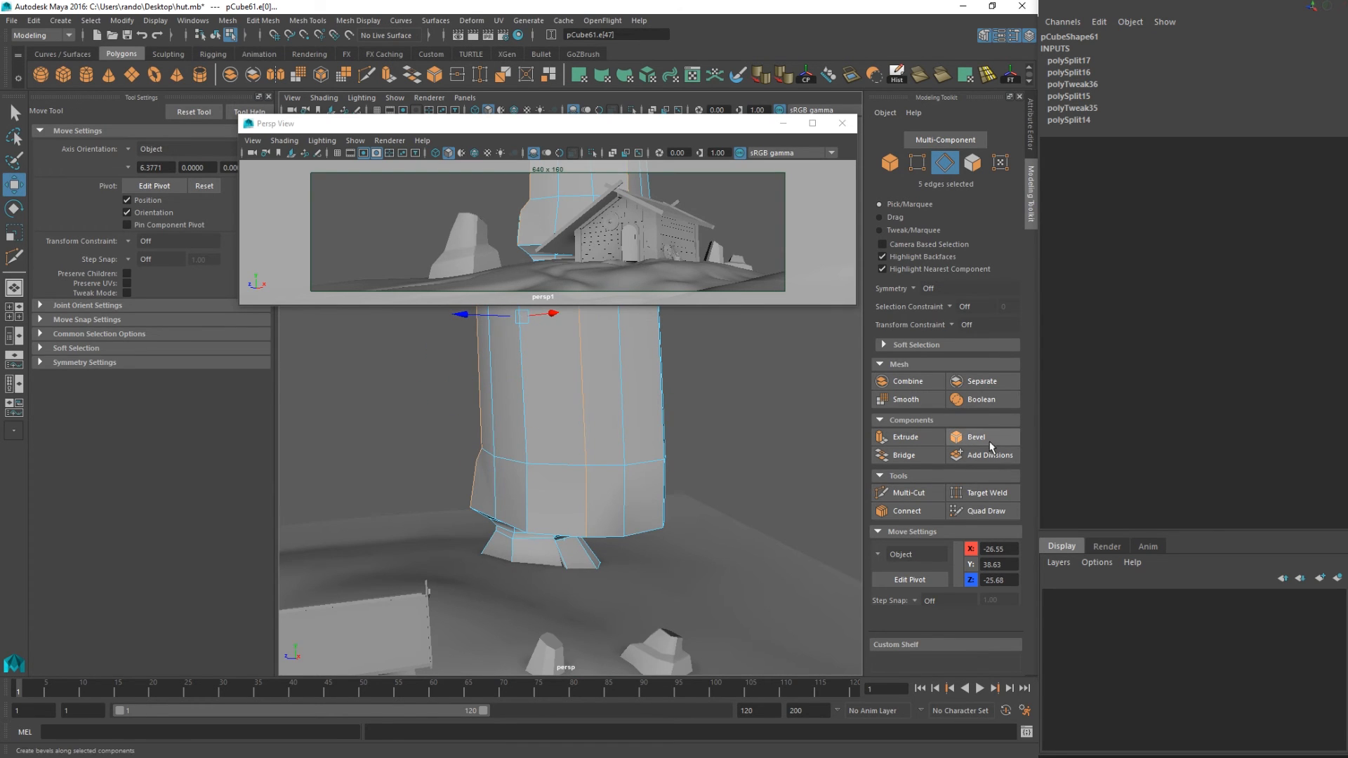
left_click(979, 434)
mouse_move(602, 483)
left_mouse_down("alt")
mouse_move(731, 487)
mouse_move(752, 516)
mouse_move(607, 475)
left_mouse_up("alt")
Try to weld a stray bevel vertex on the large column's lower band to a neighbouring vertex.
key("q")
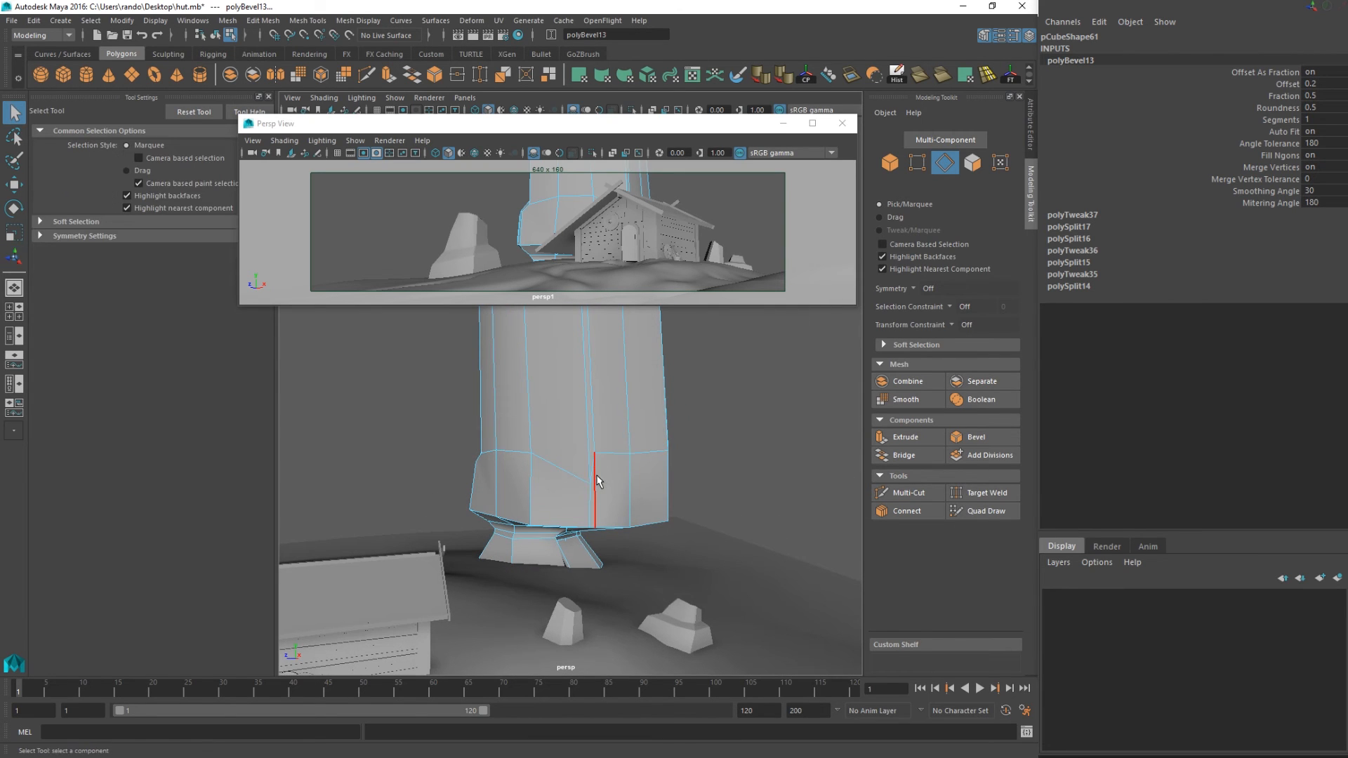
right_click_drag(597, 377, 535, 381)
left_click(590, 485)
key("w")
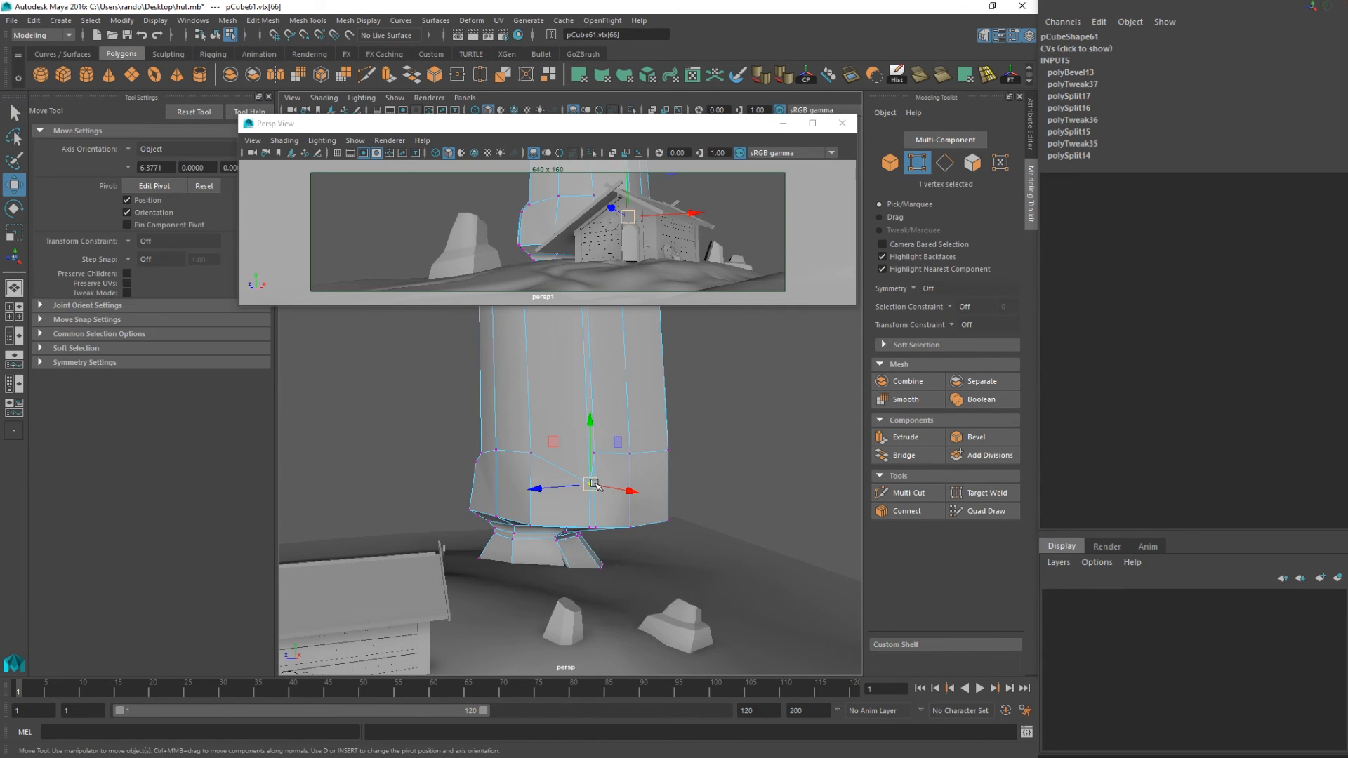
left_click_drag(588, 477, 698, 494, "alt")
scroll(632, 499, "up", 3)
key("q")
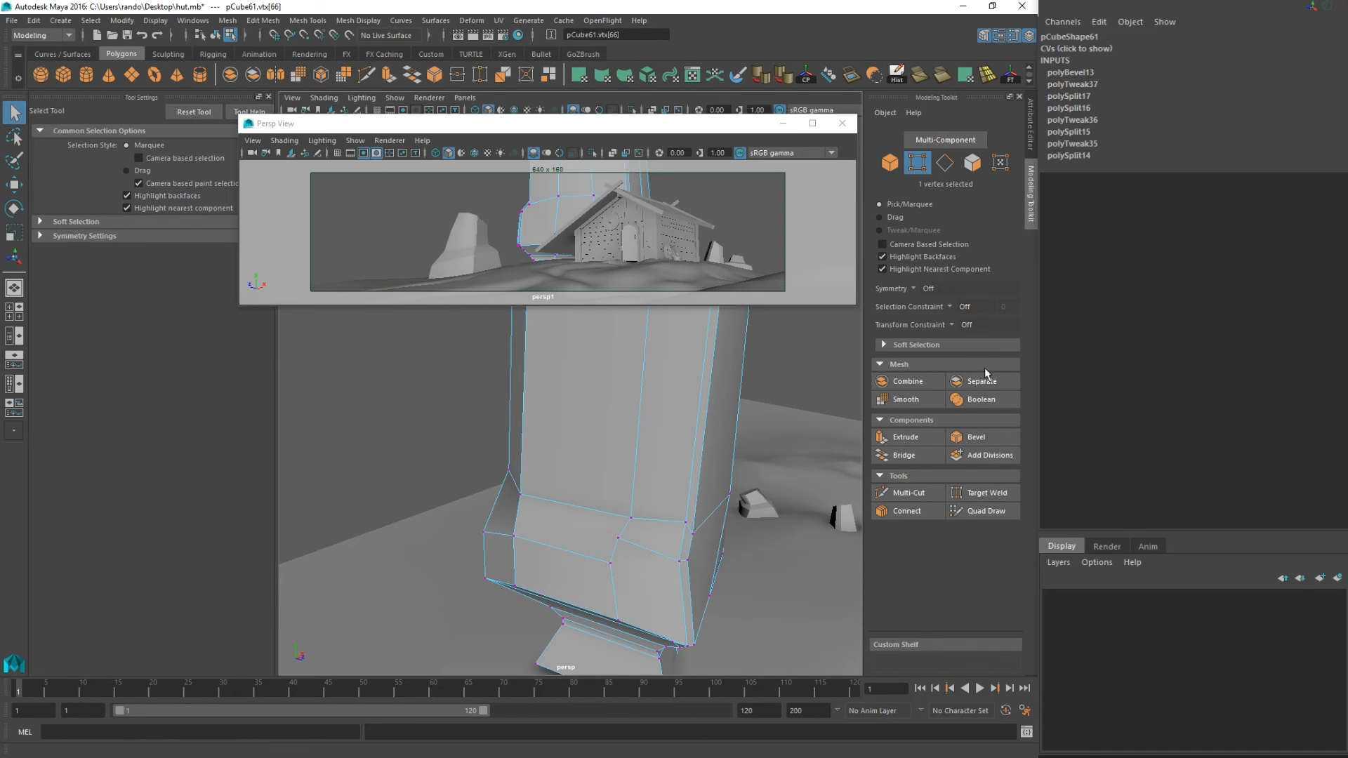
left_click(980, 491)
left_click_drag(612, 561, 562, 545)
key("ctrl+z")
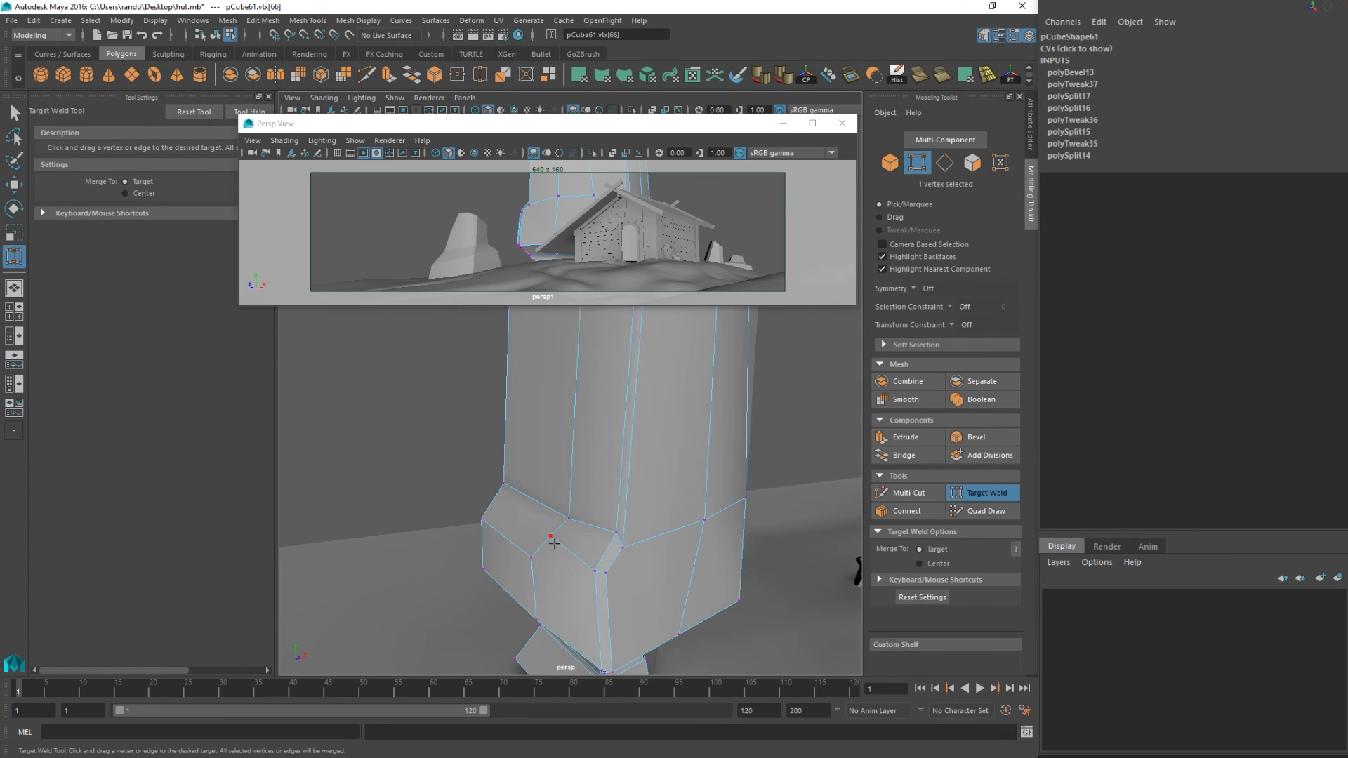
Weld the stray bevel vertex on the lower band to the adjacent corner vertex with Target Weld.
key("q")
left_click(551, 538)
left_click(983, 494)
left_click_drag(550, 537, 531, 556)
left_click_drag(649, 559, 580, 548, "alt")
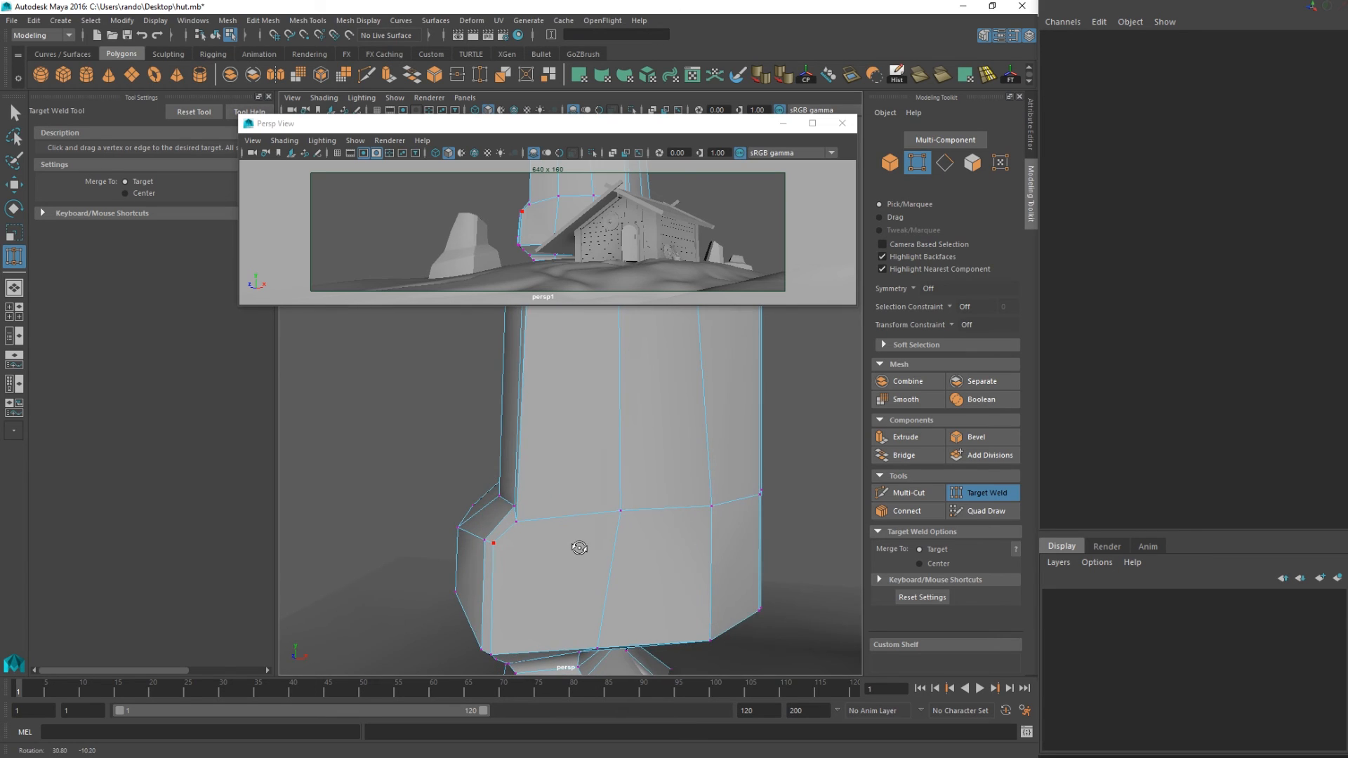
left_click_drag(659, 526, 635, 540, "alt")
key("q")
Select the edge loop around the bottom rim of the large column's lower band and bevel it.
left_click(667, 506)
key("w")
key("q")
right_click_drag(624, 368, 625, 334)
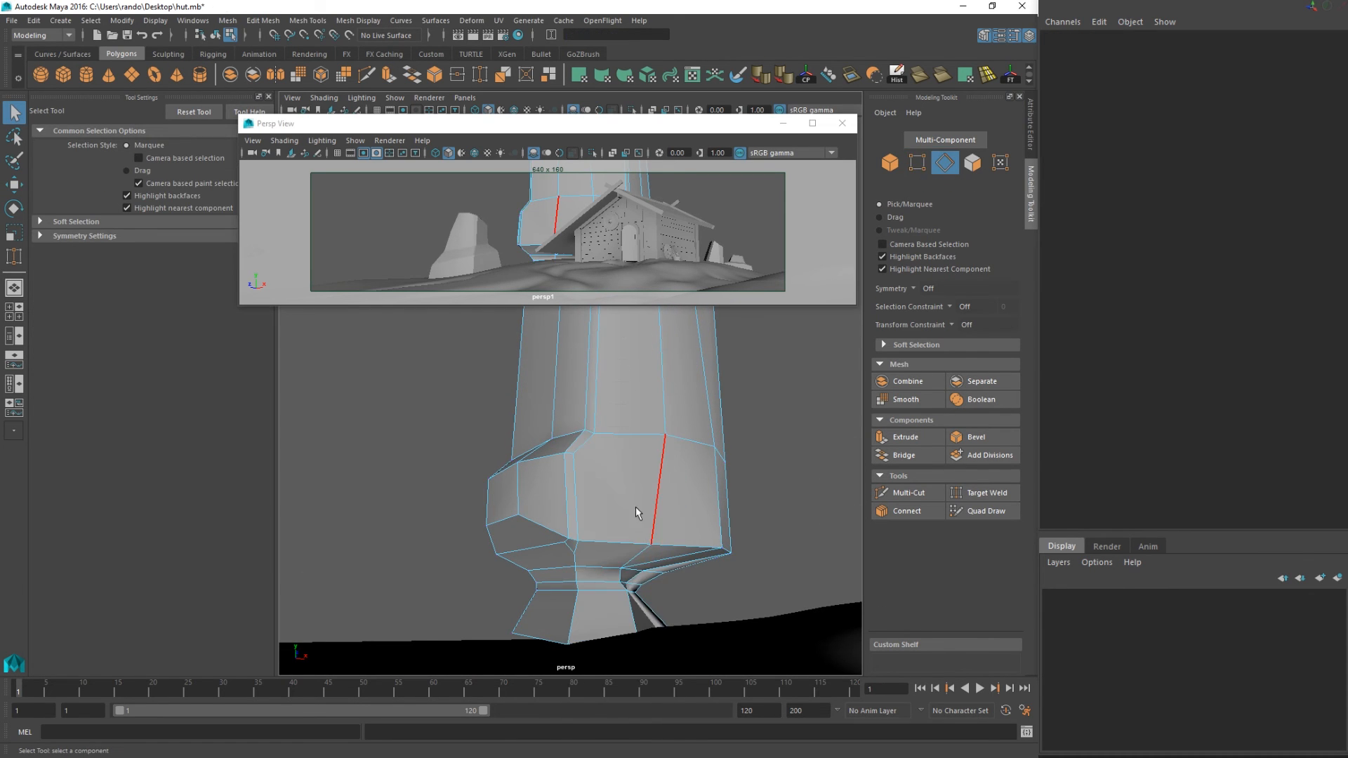
double_click(620, 544)
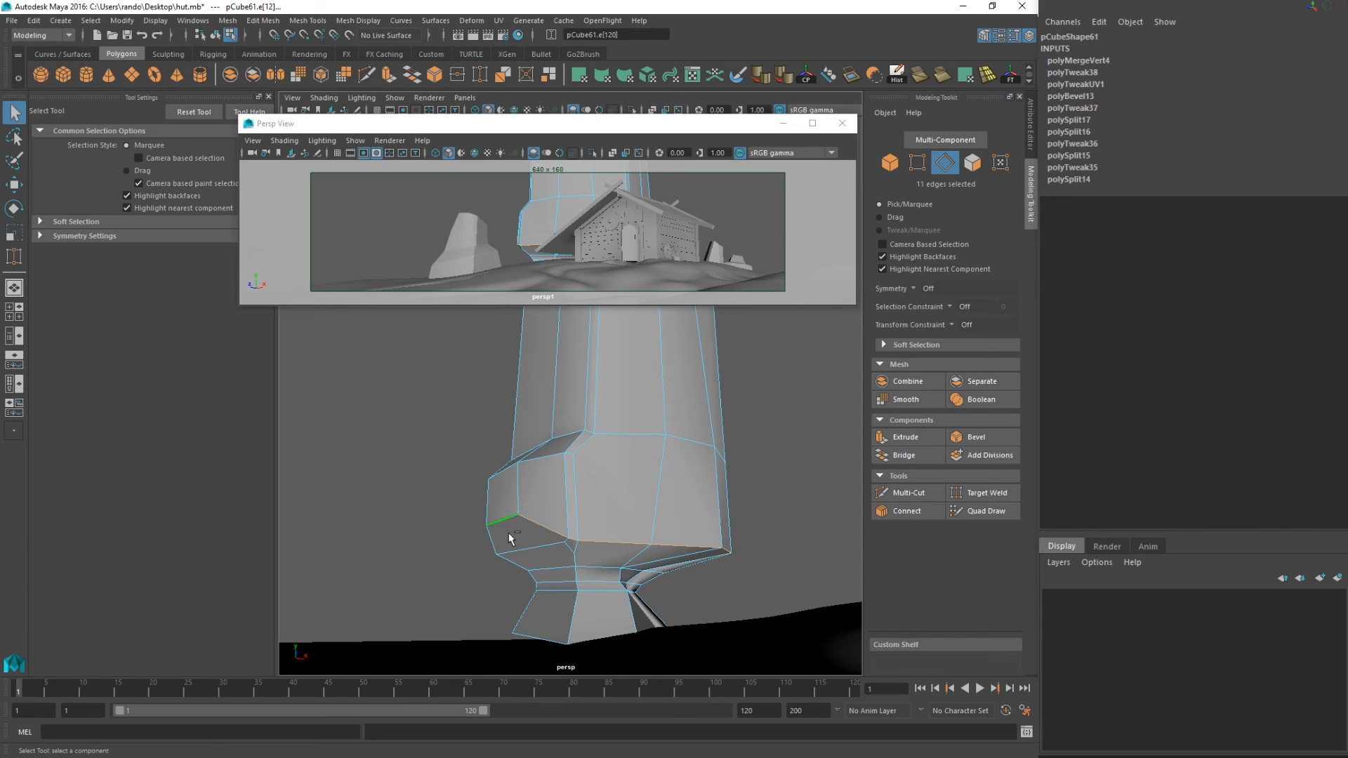
left_click_drag(510, 538, 660, 551, "alt")
left_click(579, 539, "shift")
left_click_drag(579, 539, 657, 528, "alt")
left_click(976, 439)
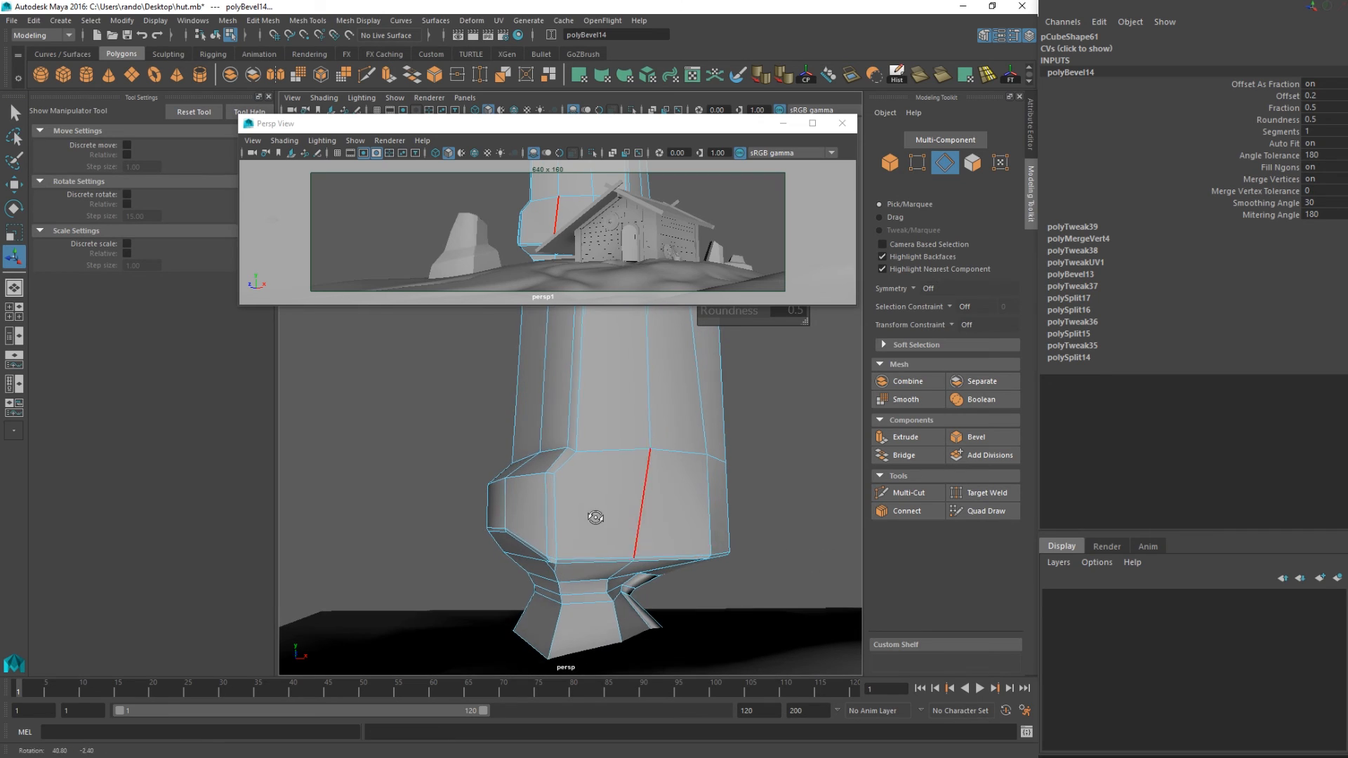
right_click_drag(658, 525, 717, 369)
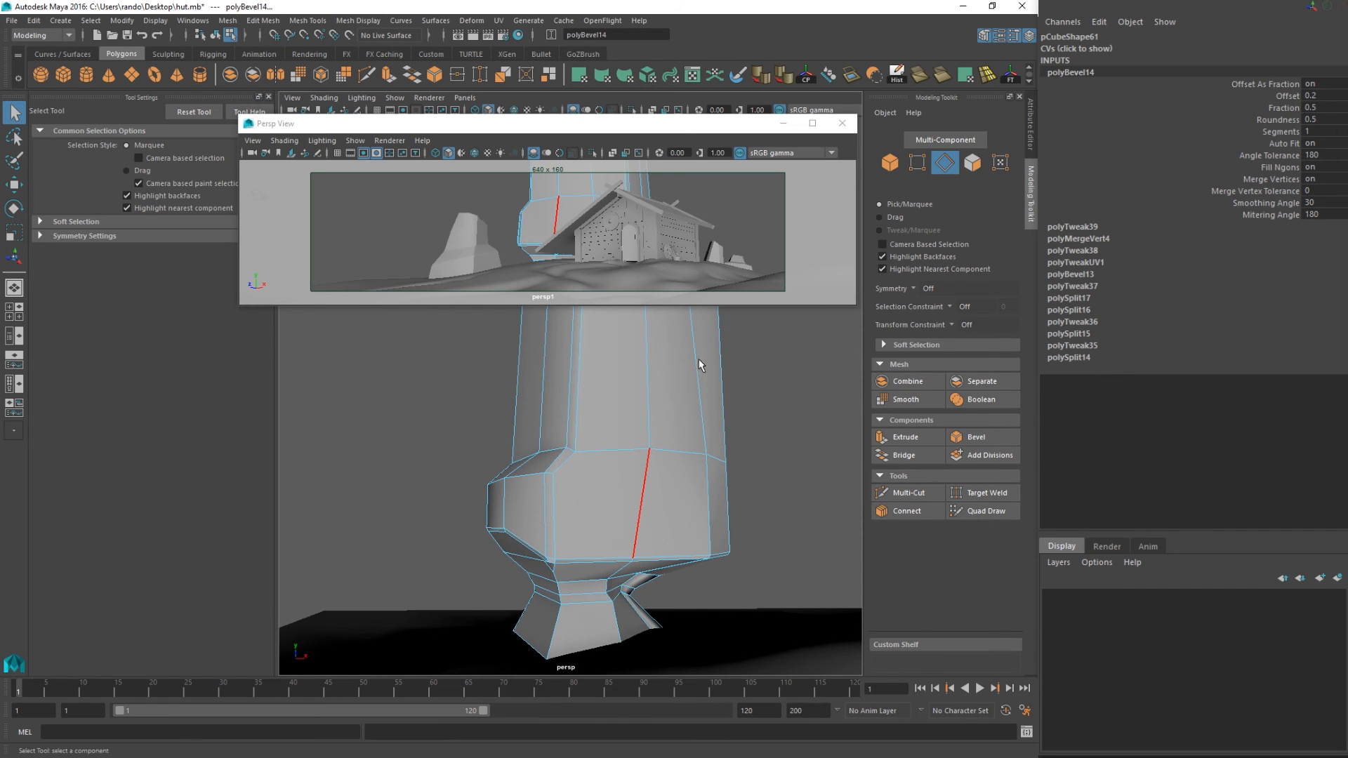
Duplicate the freestanding column beside the terrain and move the copy far into the background, to about X -340, Z -176.
right_click_drag(638, 407, 704, 352)
left_click(654, 448)
scroll(668, 542, "down", 8)
left_click_drag(668, 542, 564, 489, "alt")
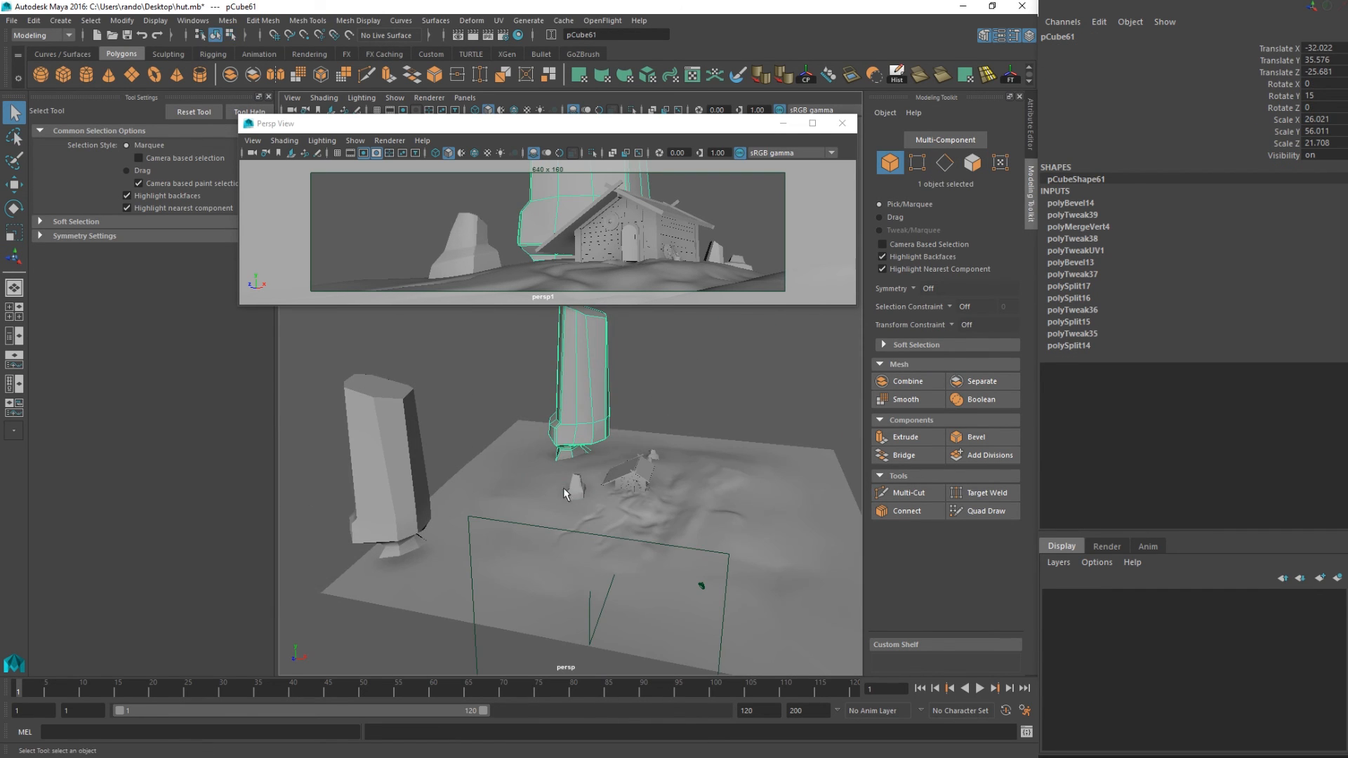
left_click(459, 366)
scroll(549, 453, "down", 8)
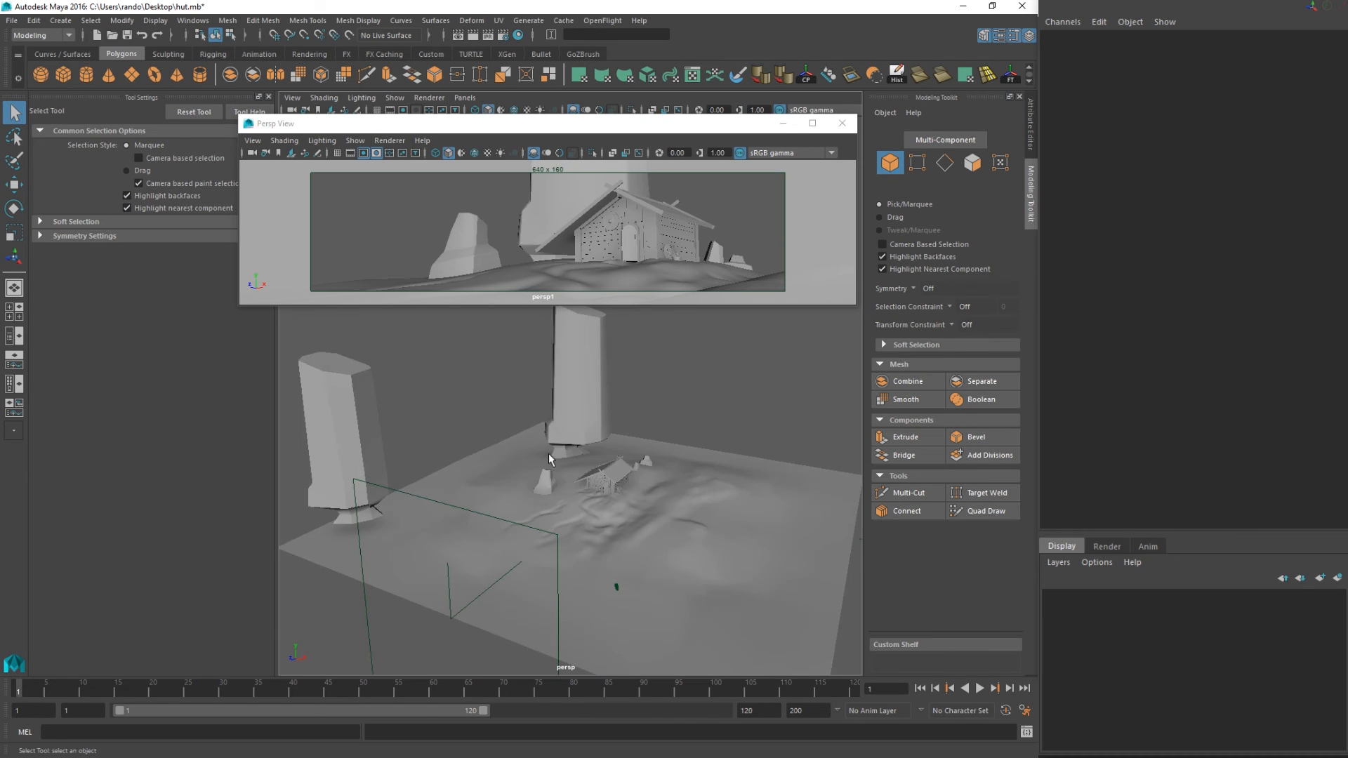
left_click(490, 411)
left_click_drag(490, 411, 528, 491, "alt")
key("w")
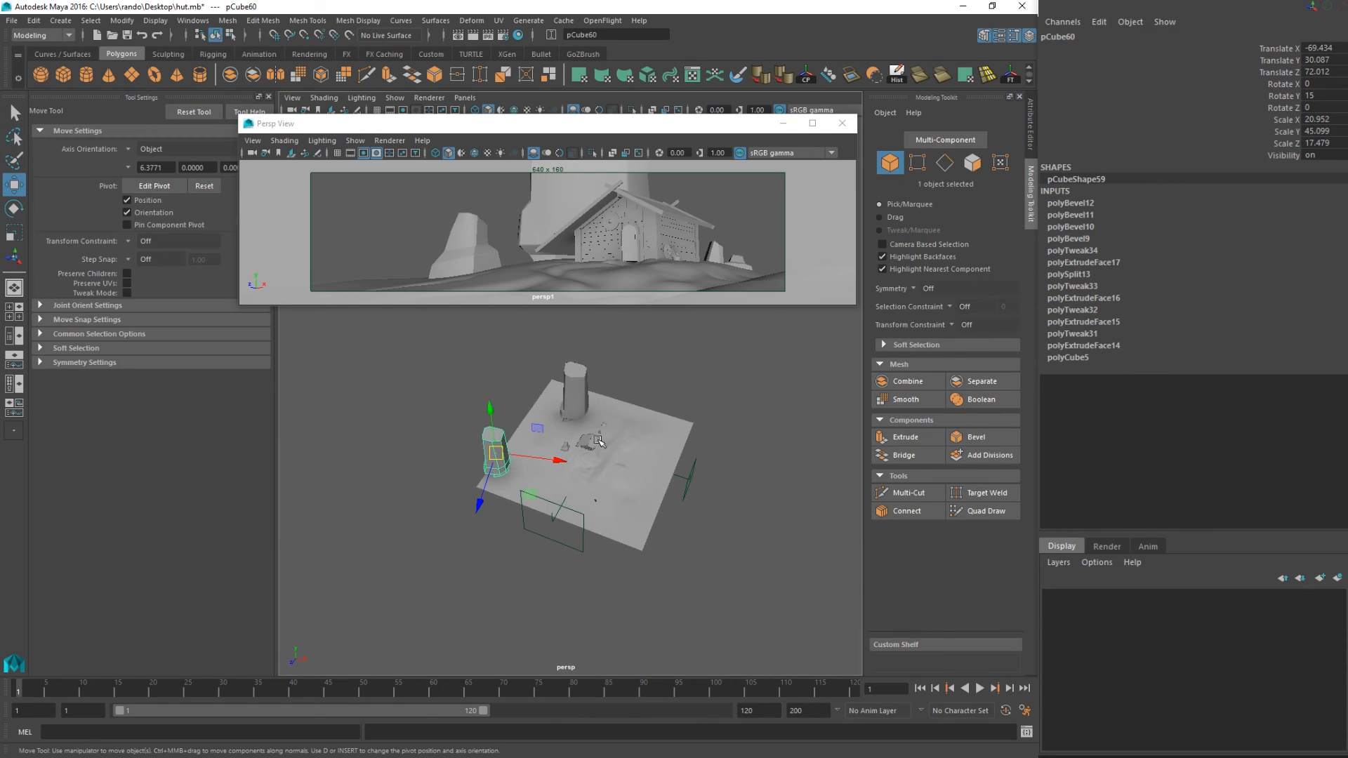
middle_click_drag(526, 492, 425, 286)
Stretch the background copy vertically to a Y scale of about 65.5 and raise it to about Y 55.7.
key("r")
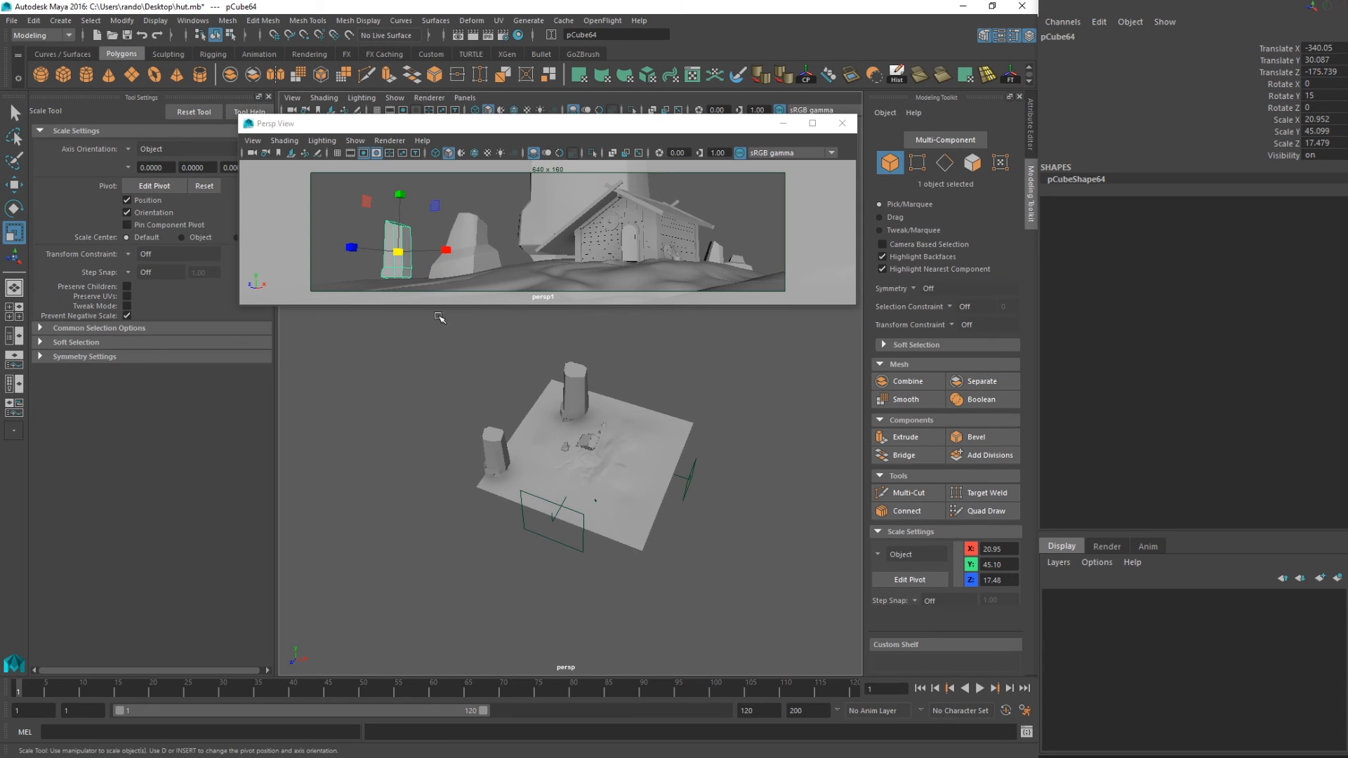
mouse_move(439, 372)
left_mouse_down("alt")
mouse_move(439, 421)
mouse_move(435, 349)
left_mouse_up("alt")
key("w")
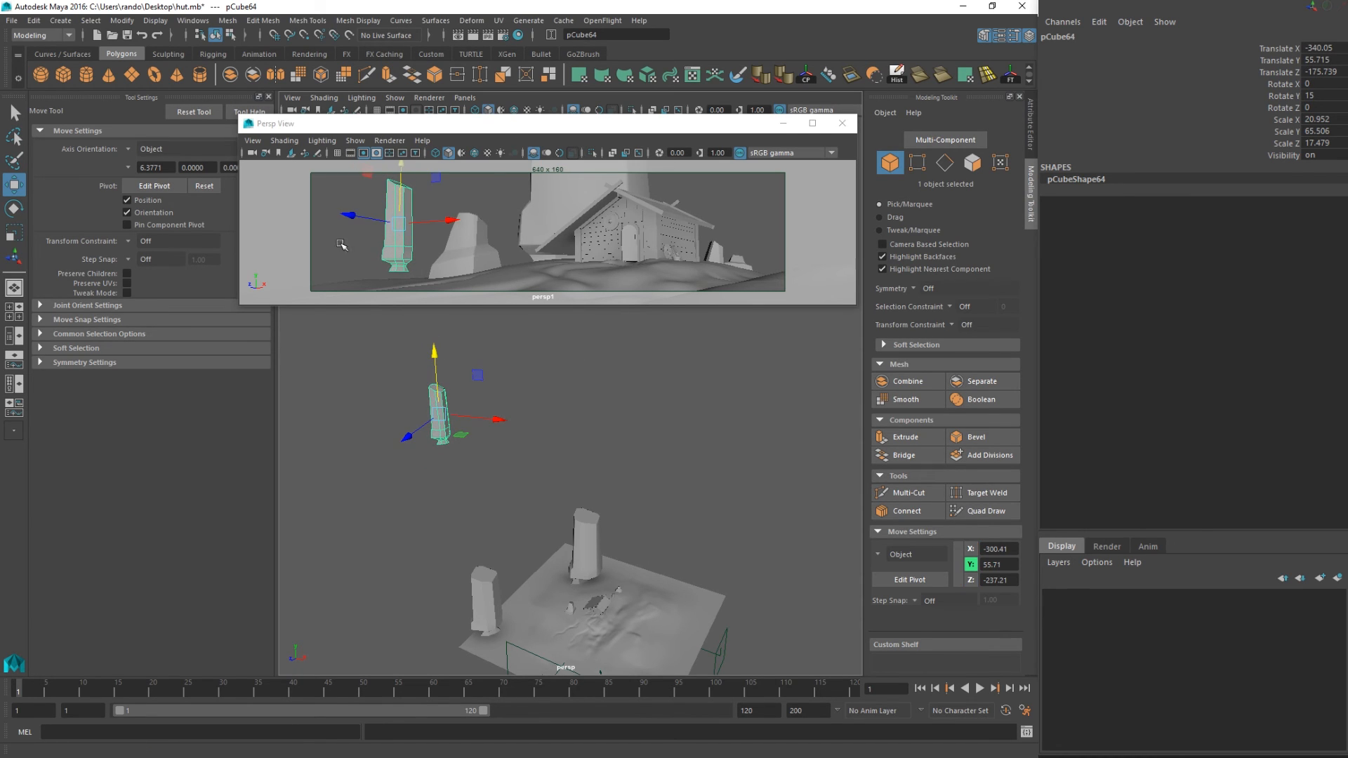
Show the background sketch image plane again and switch the camera view to wireframe display.
left_click(626, 330)
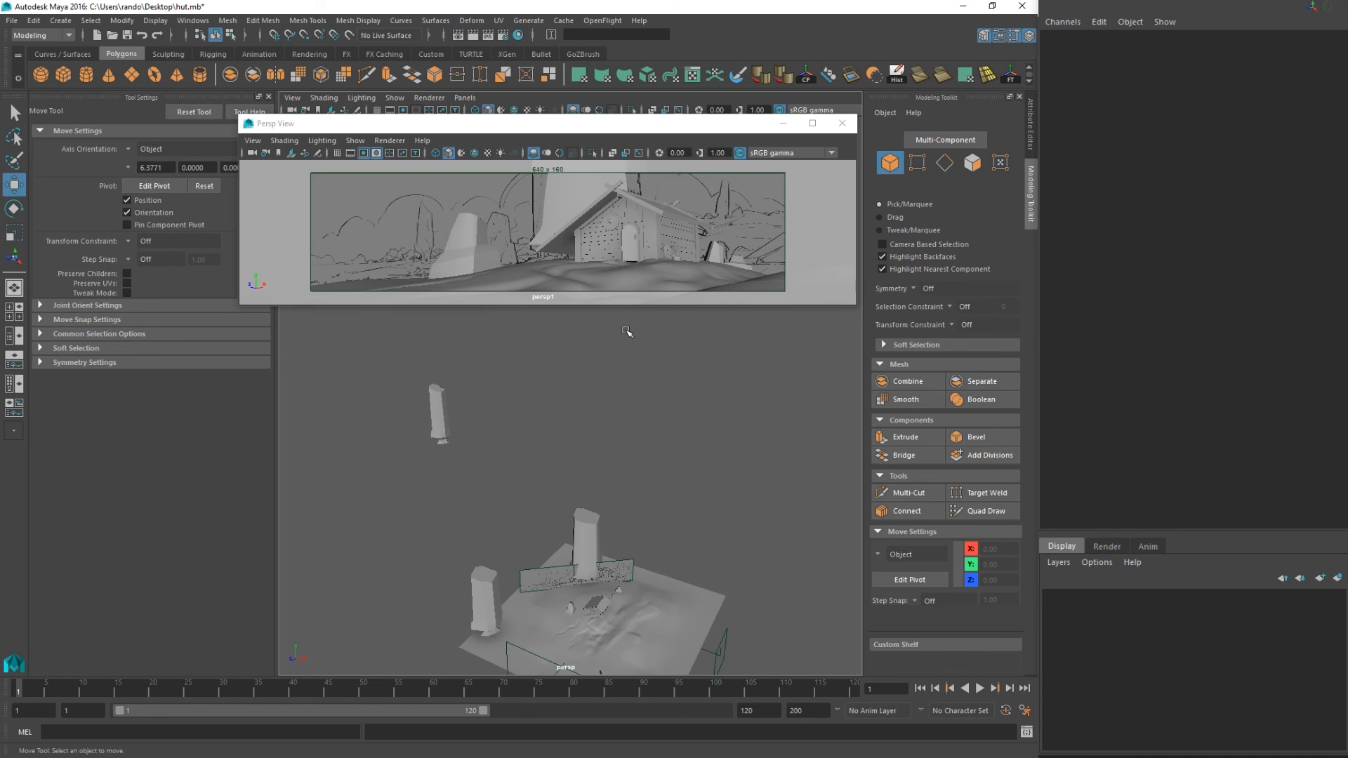
left_click(592, 300)
key("ctrl+shift+h")
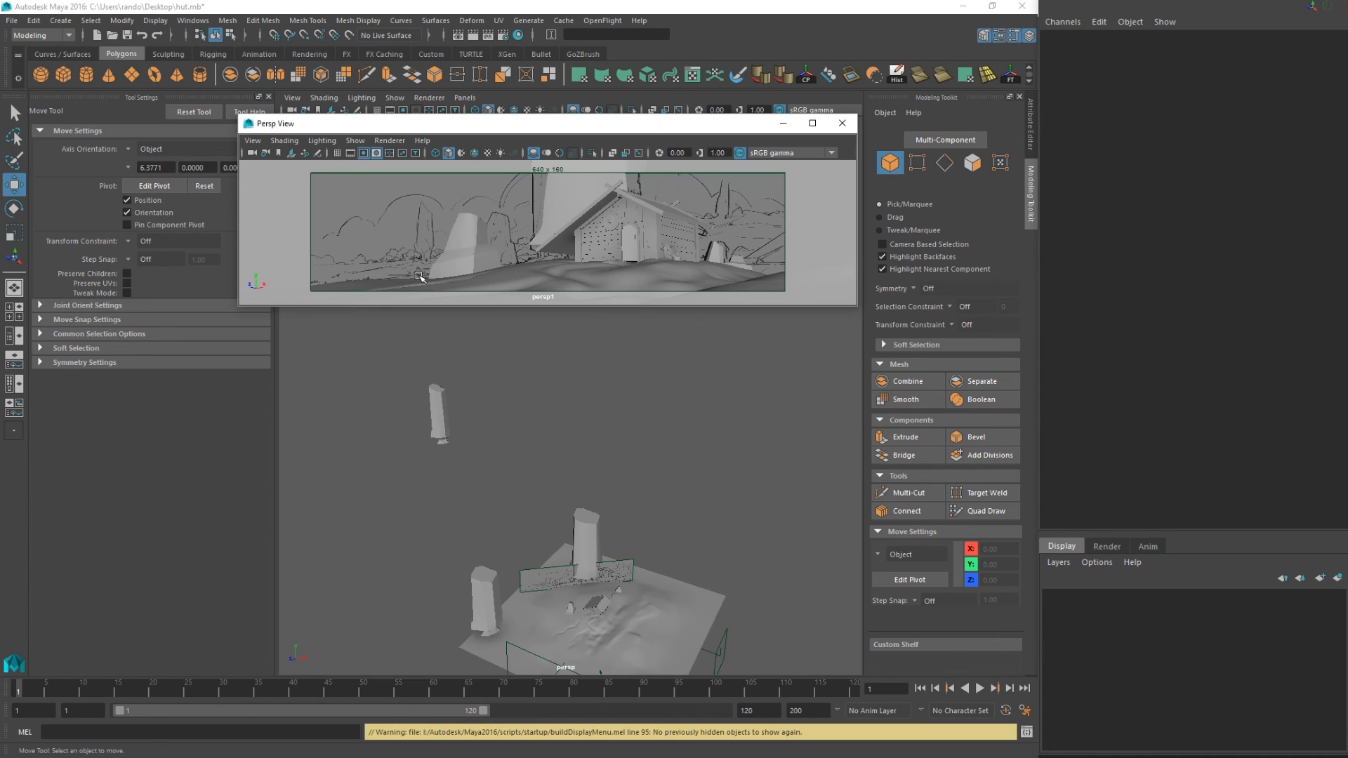
left_click(526, 571)
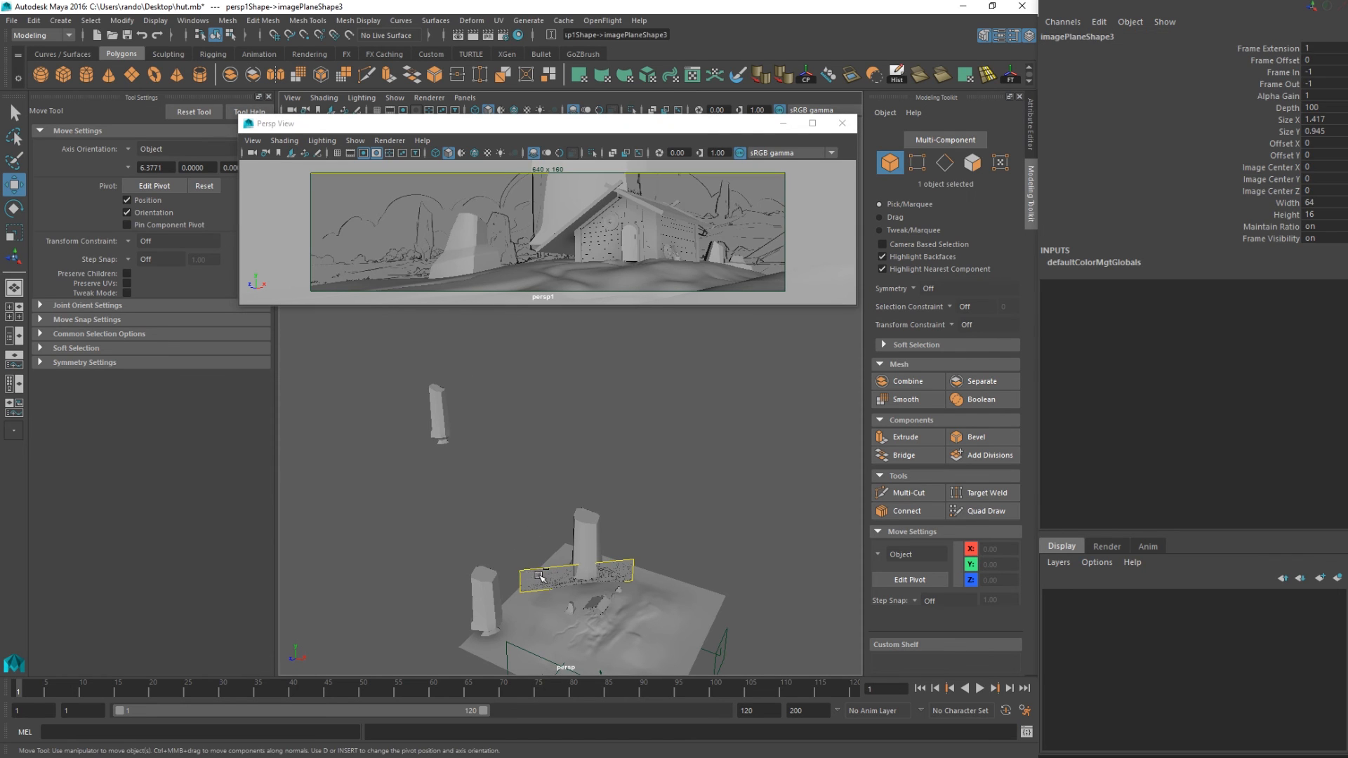
key("ctrl+h")
key("ctrl+shift+h")
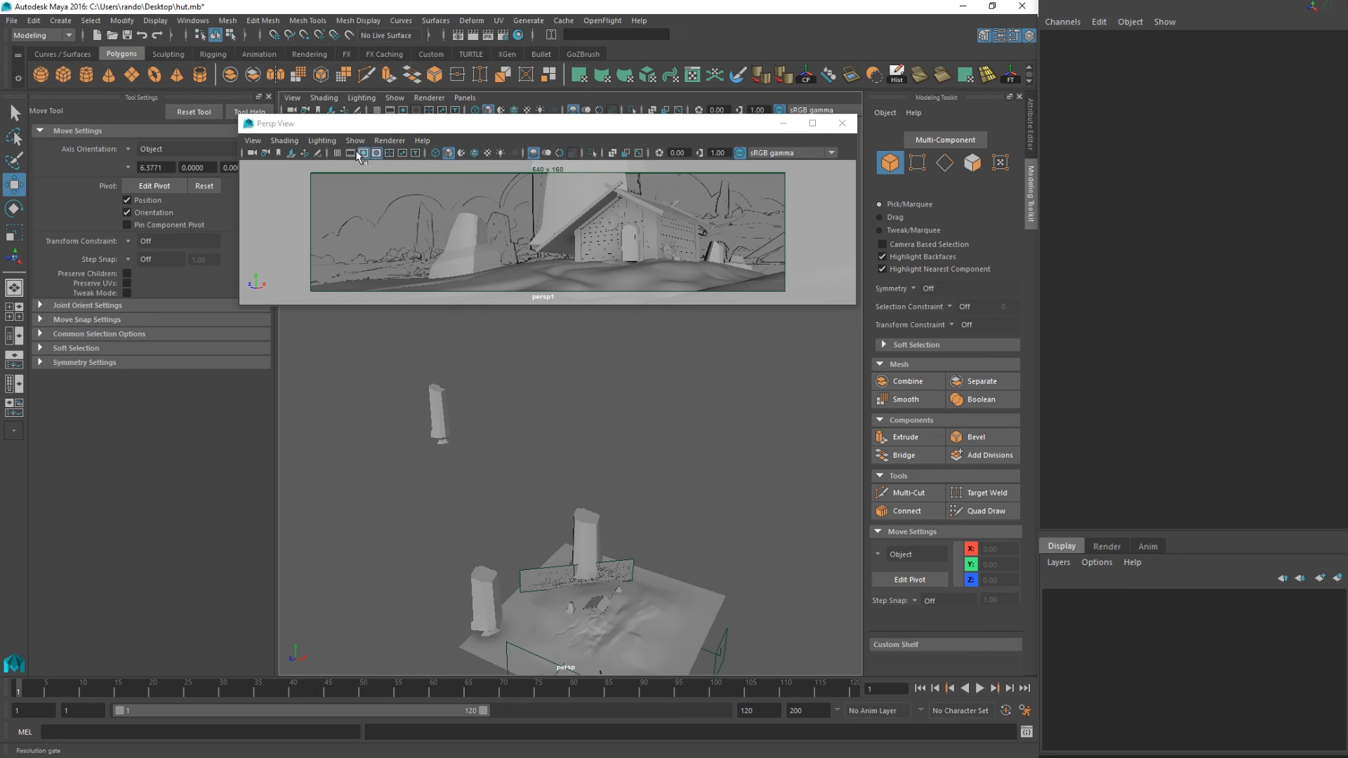
left_click(435, 155)
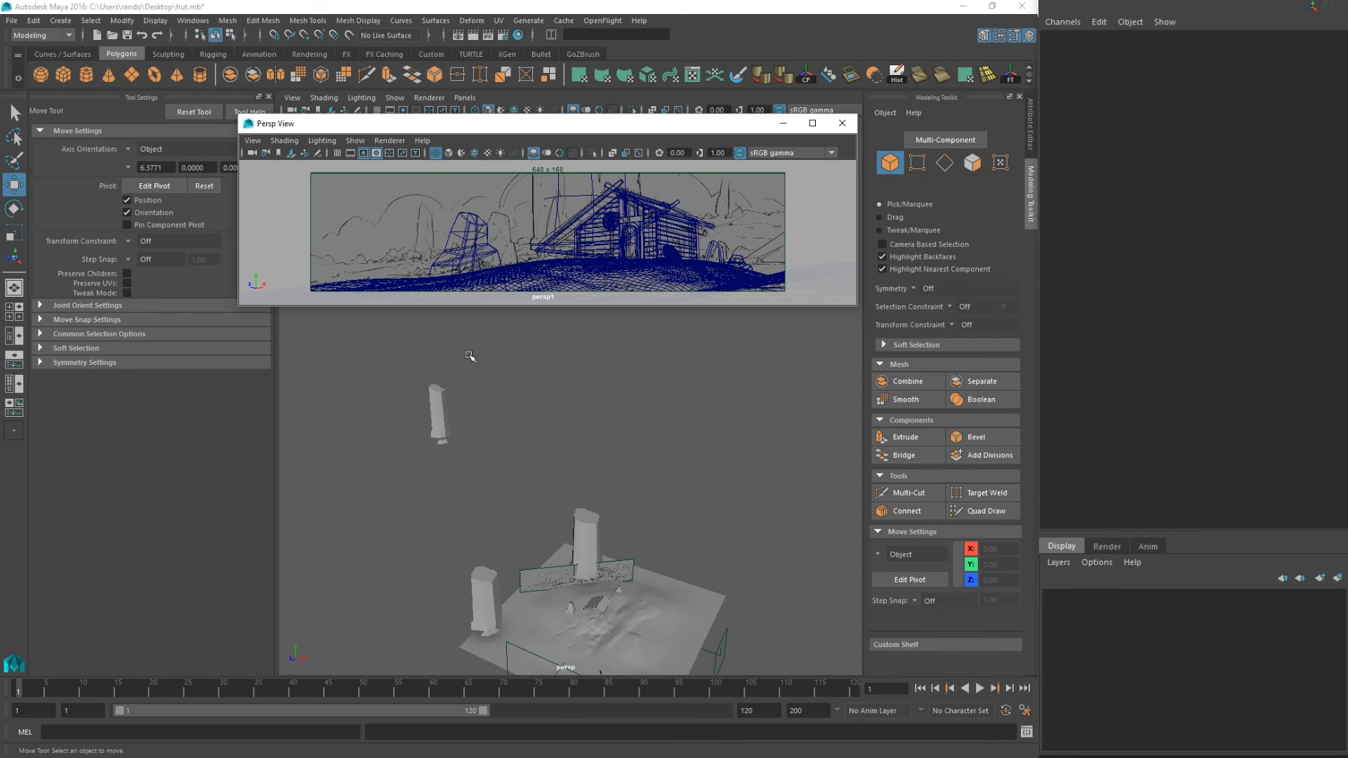
Move the background column to about X -320.5, Y 57.4, Z -187.6 to match the sketch, and hide the sketch.
left_click(472, 449)
left_click(437, 420)
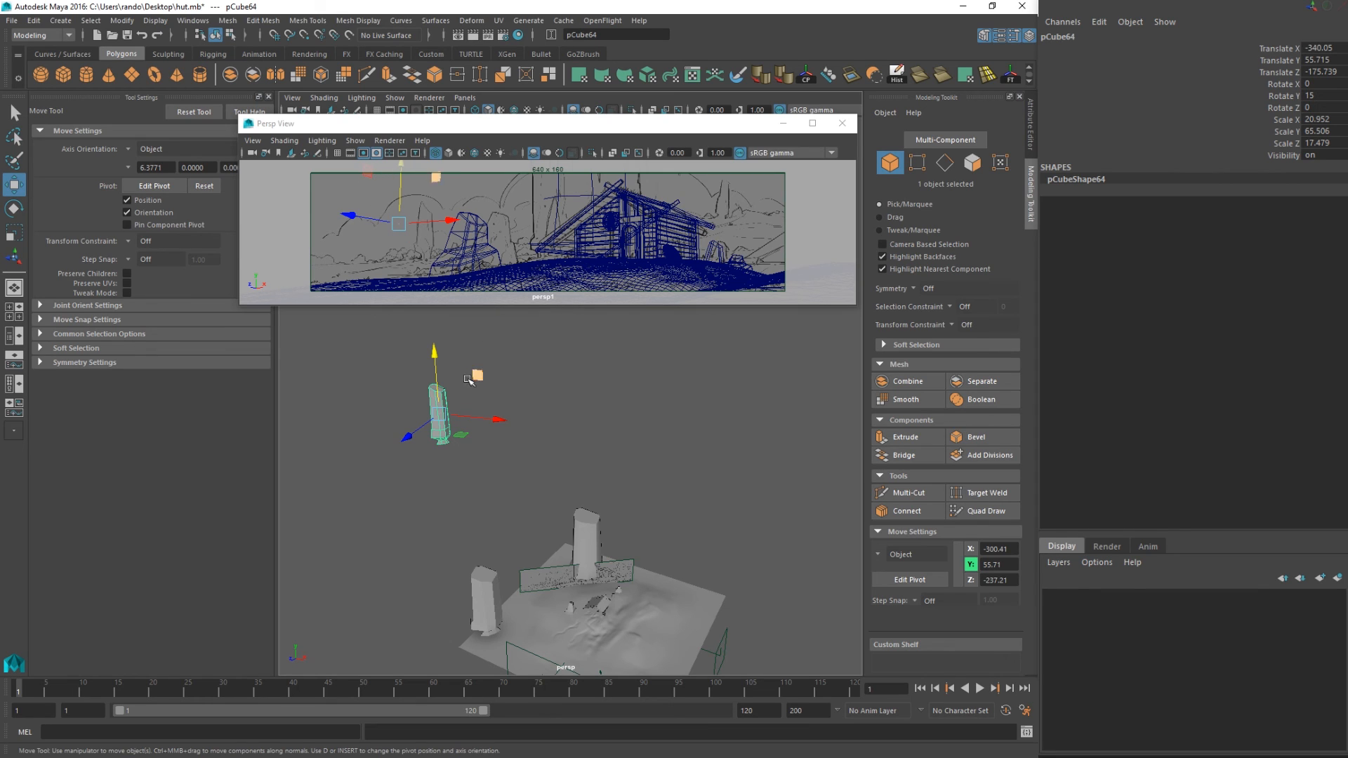
left_click_drag(443, 420, 461, 413)
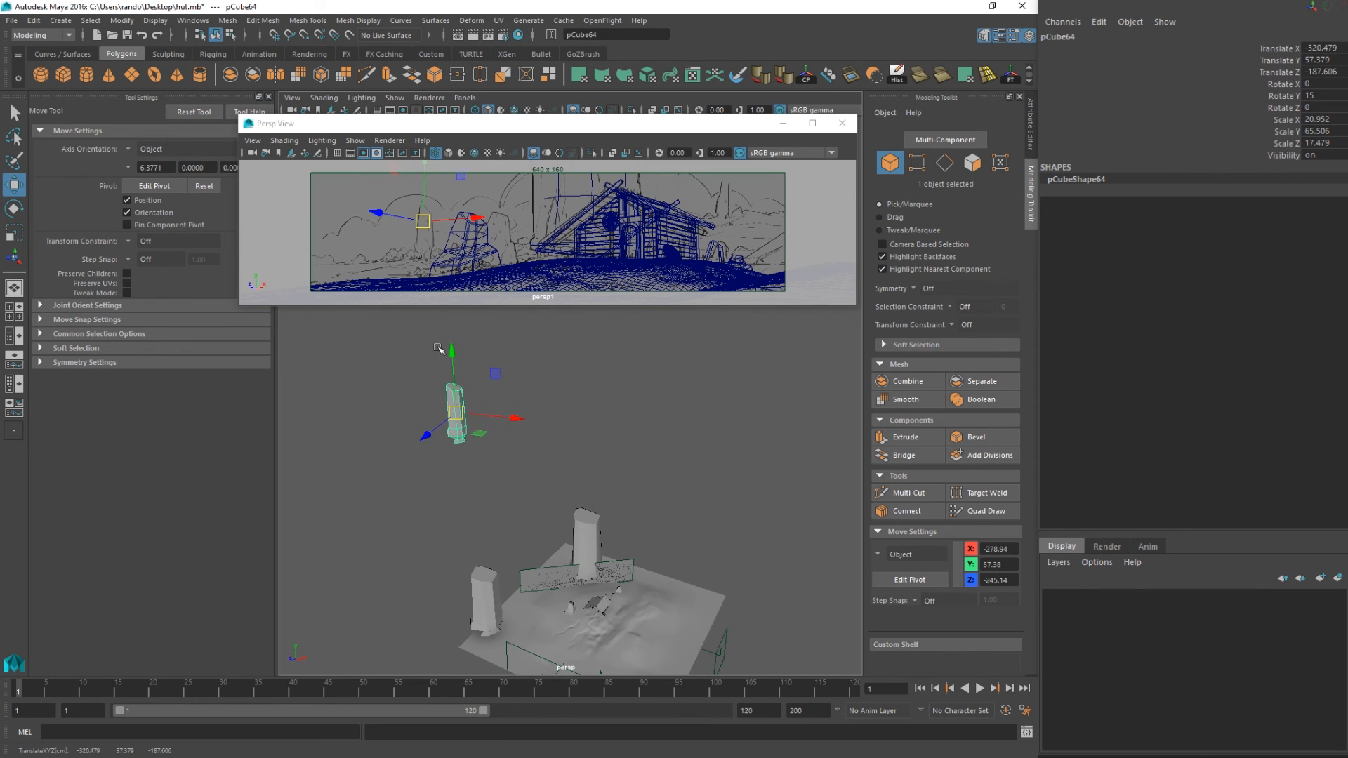
left_click(344, 185)
left_click(351, 202)
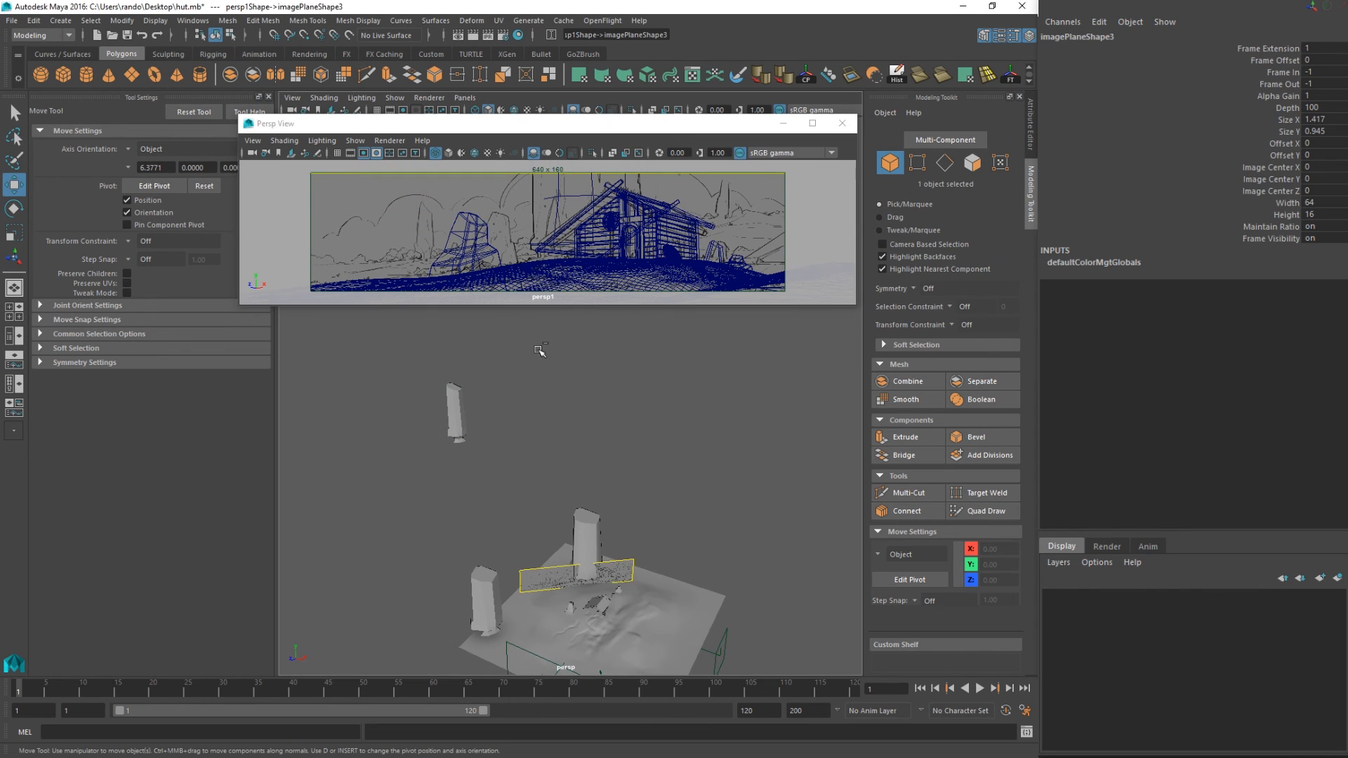
key("ctrl+h")
Scale the background column down uniformly to about 16 × 50 × 13.3 and shift it down to about Y 46.9.
left_click(418, 237)
key("r")
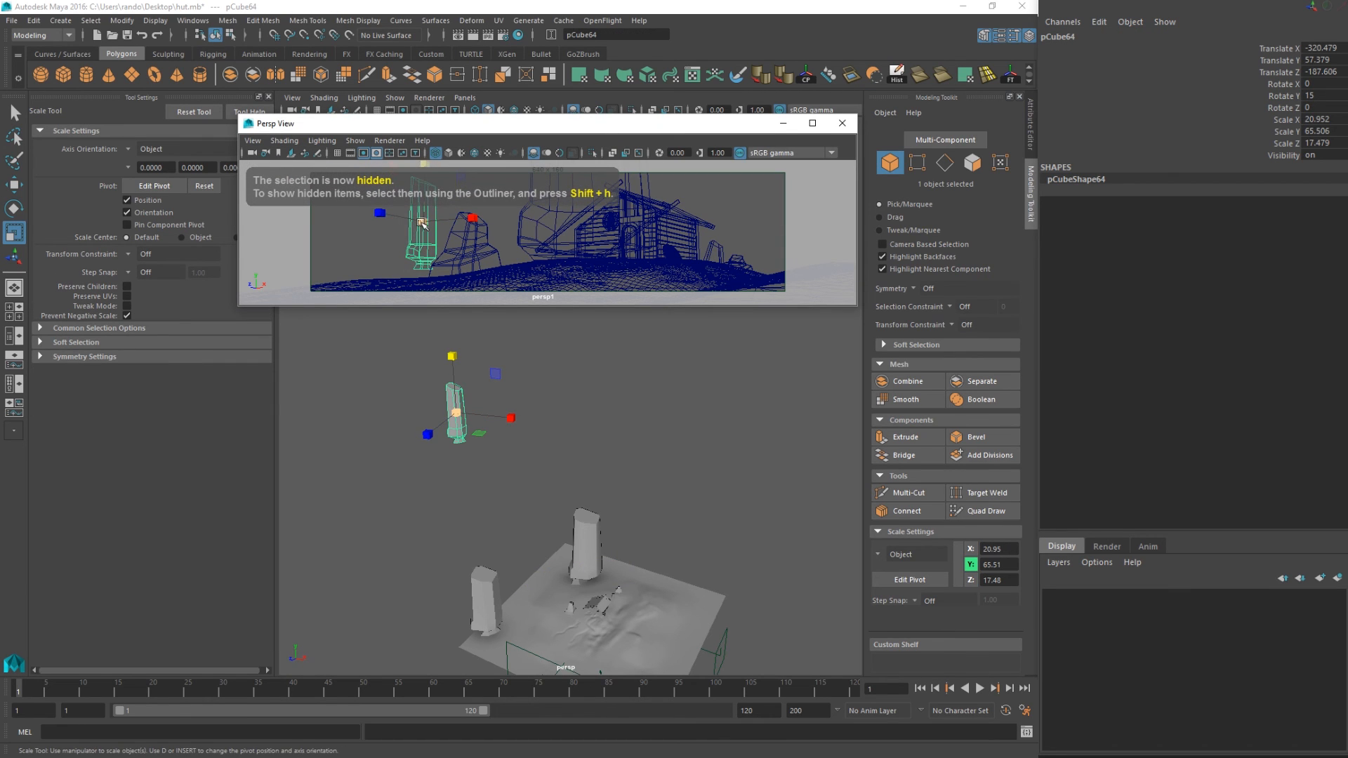
left_click_drag(422, 221, 728, 222)
key("w")
Place a smaller duplicate, about 11.8 × 36.8 × 9.8, in the distance right of the hut, raised to about Y 97.8 and slightly rotated.
key("r")
key("w")
left_click_drag(703, 418, 709, 380)
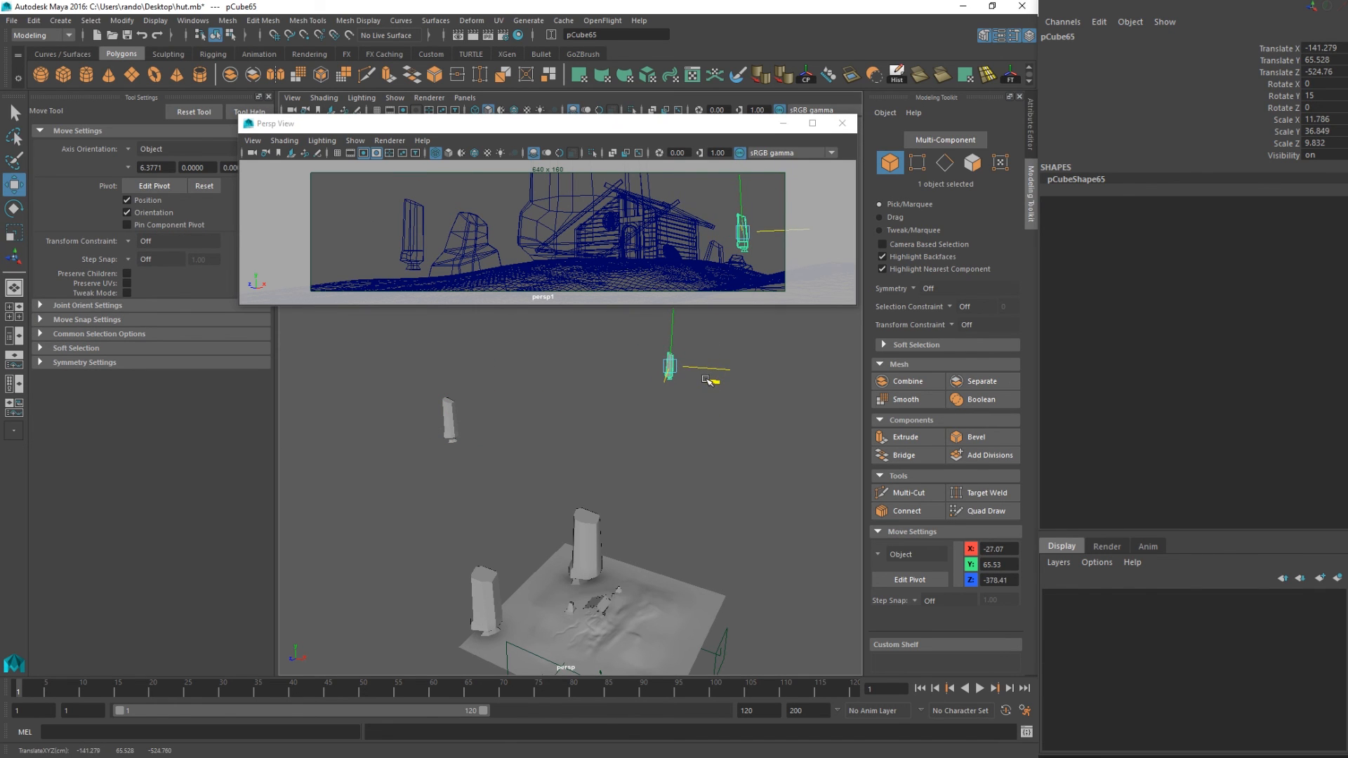
mouse_move(674, 321)
left_mouse_down()
mouse_move(678, 301)
mouse_move(695, 326)
left_mouse_up()
key("e")
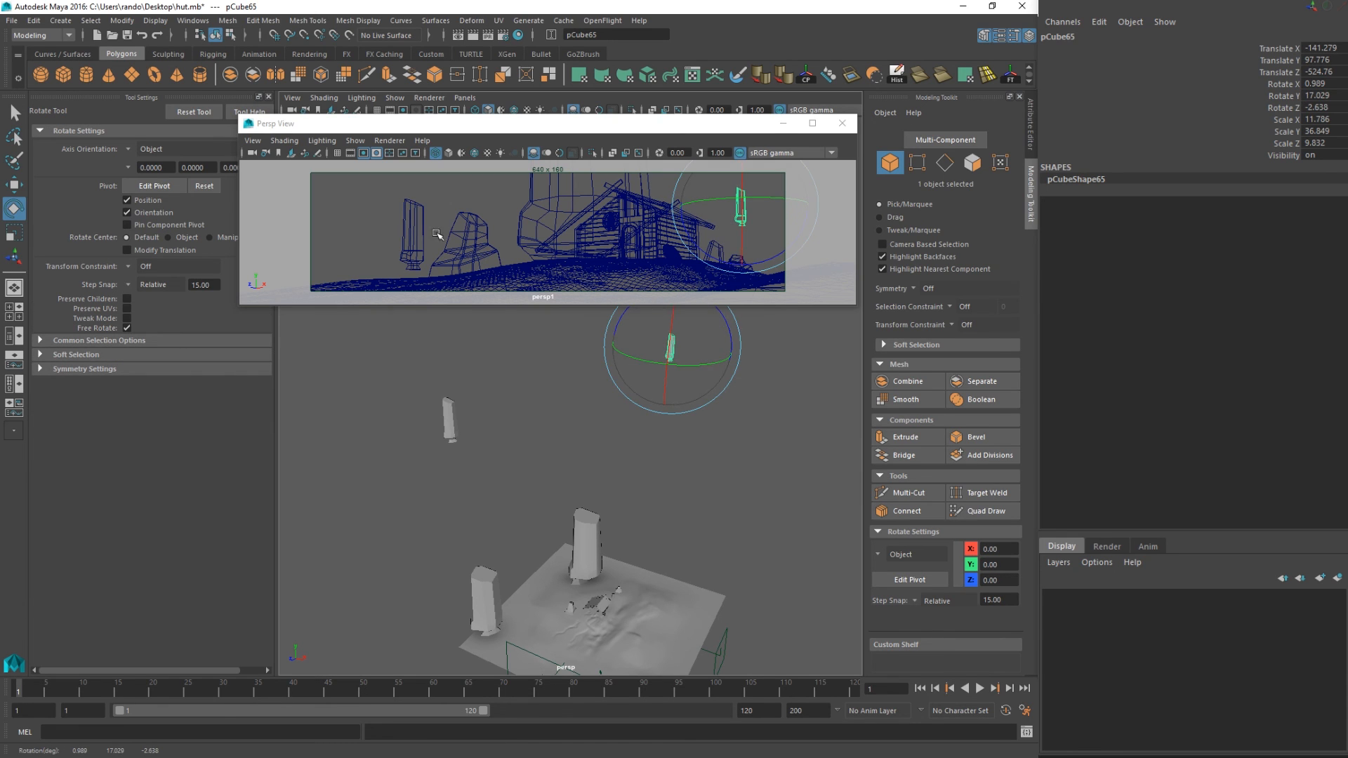
Reposition the background column left of the hut against the temporarily shown sketch, to about X -324.9, Y 49.9, Z -185.3.
left_click(417, 233)
key("w")
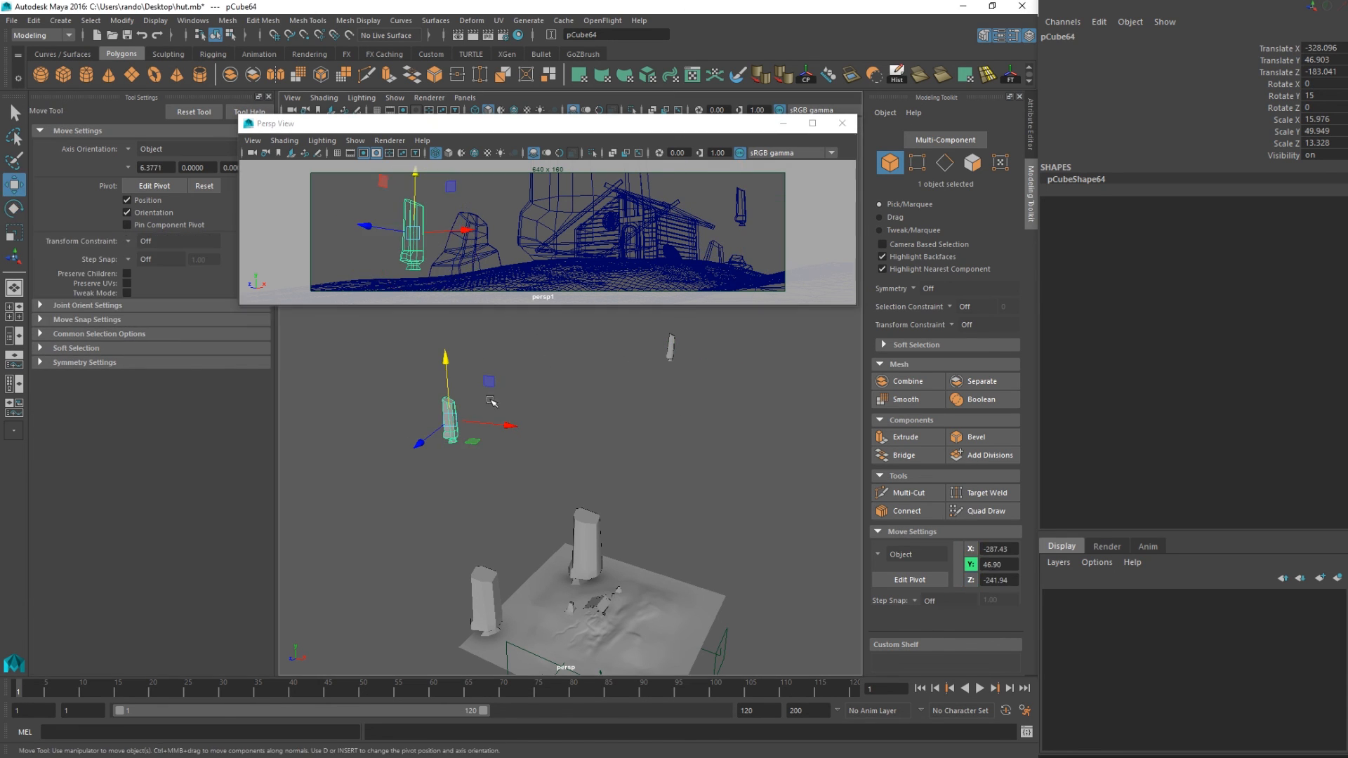
key("ctrl+shift+h")
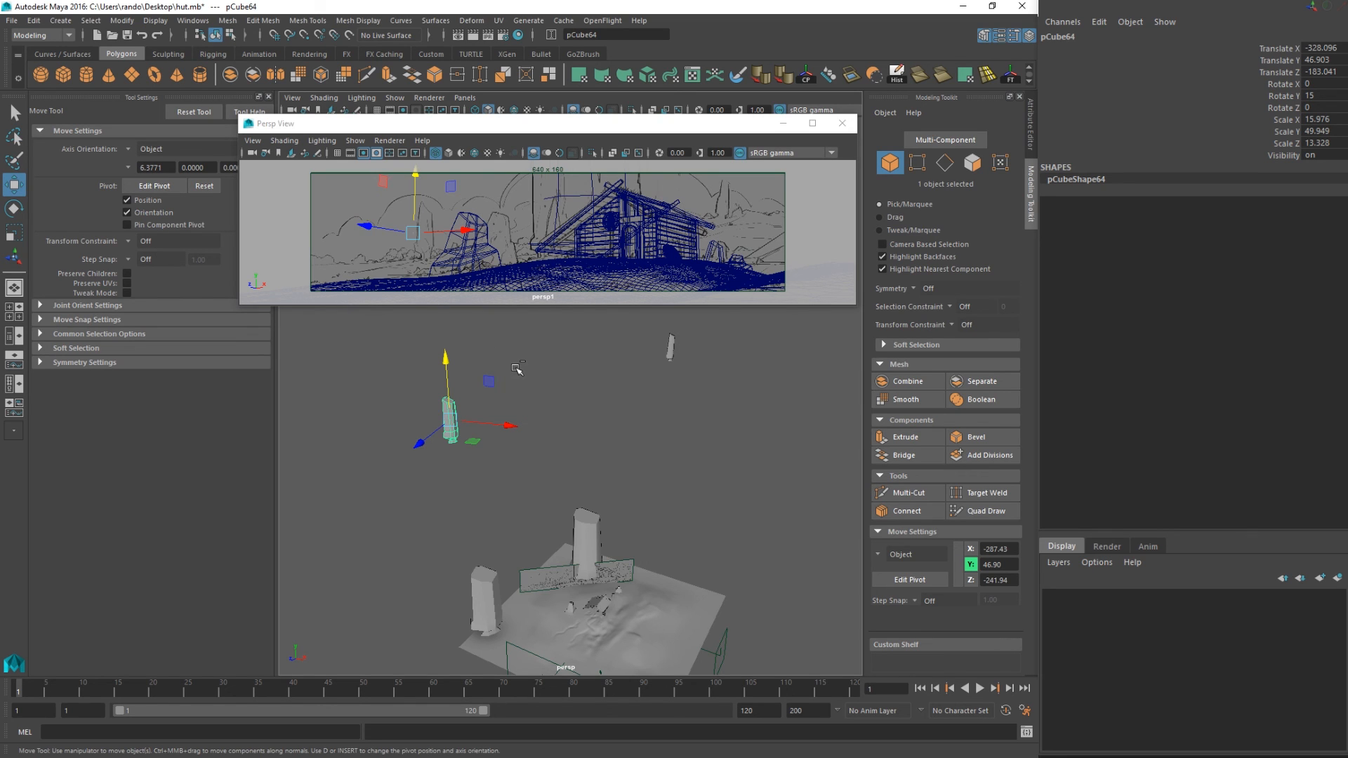
left_click_drag(456, 420, 463, 419)
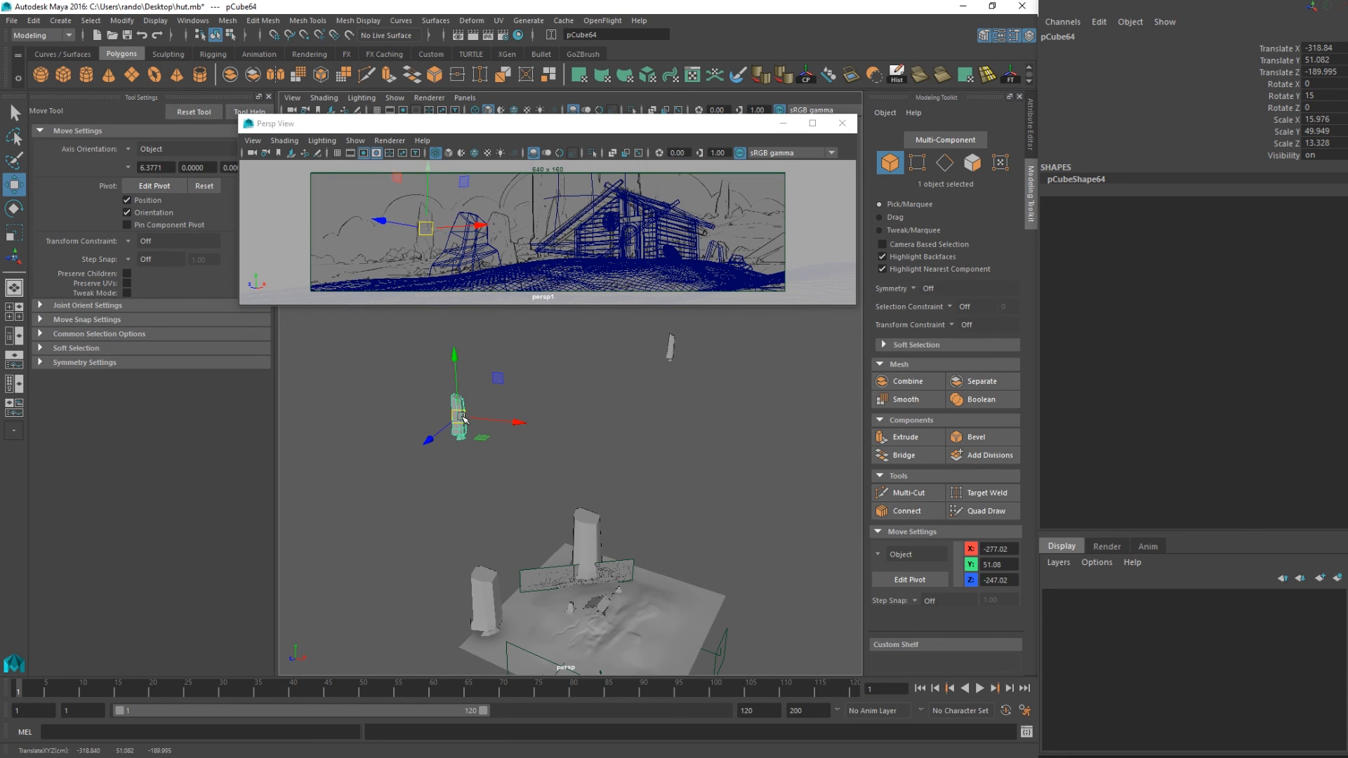
left_click(523, 565)
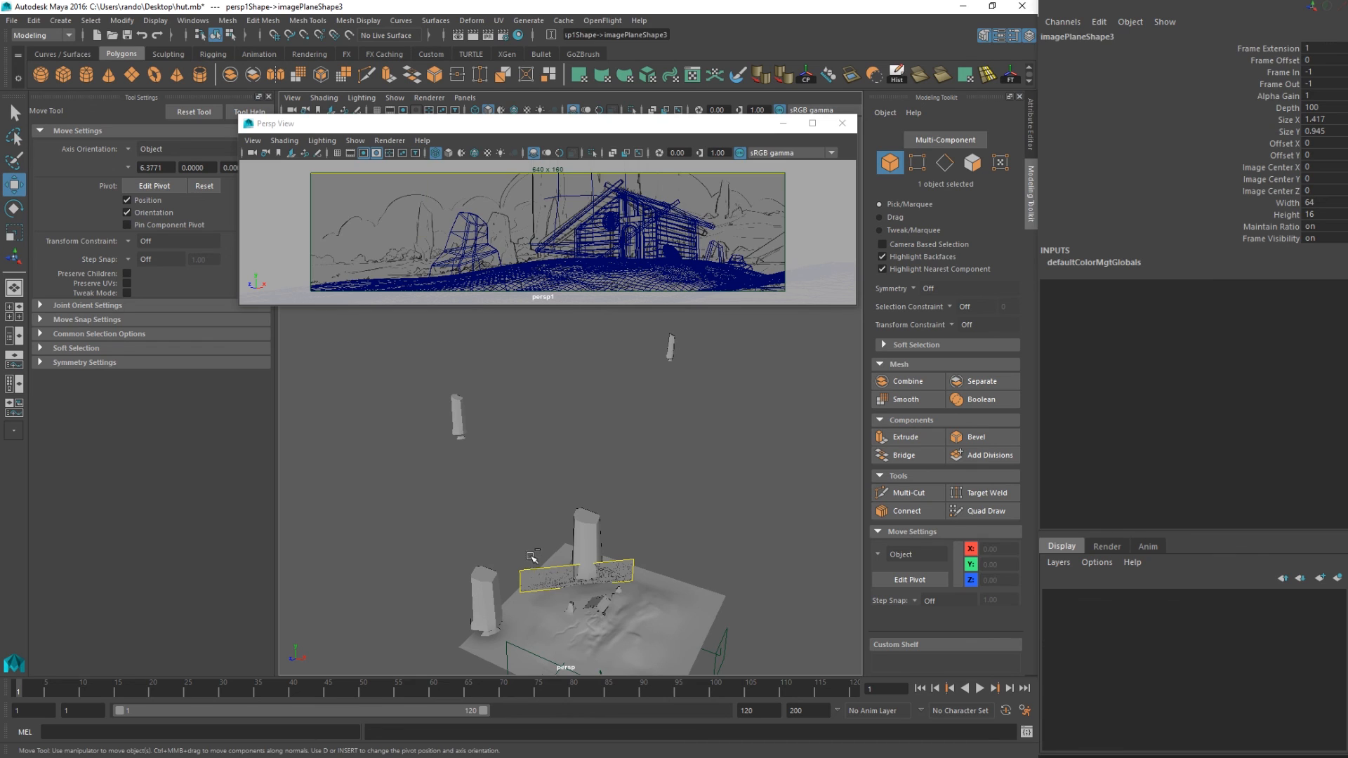
key("ctrl+h")
left_click(430, 217)
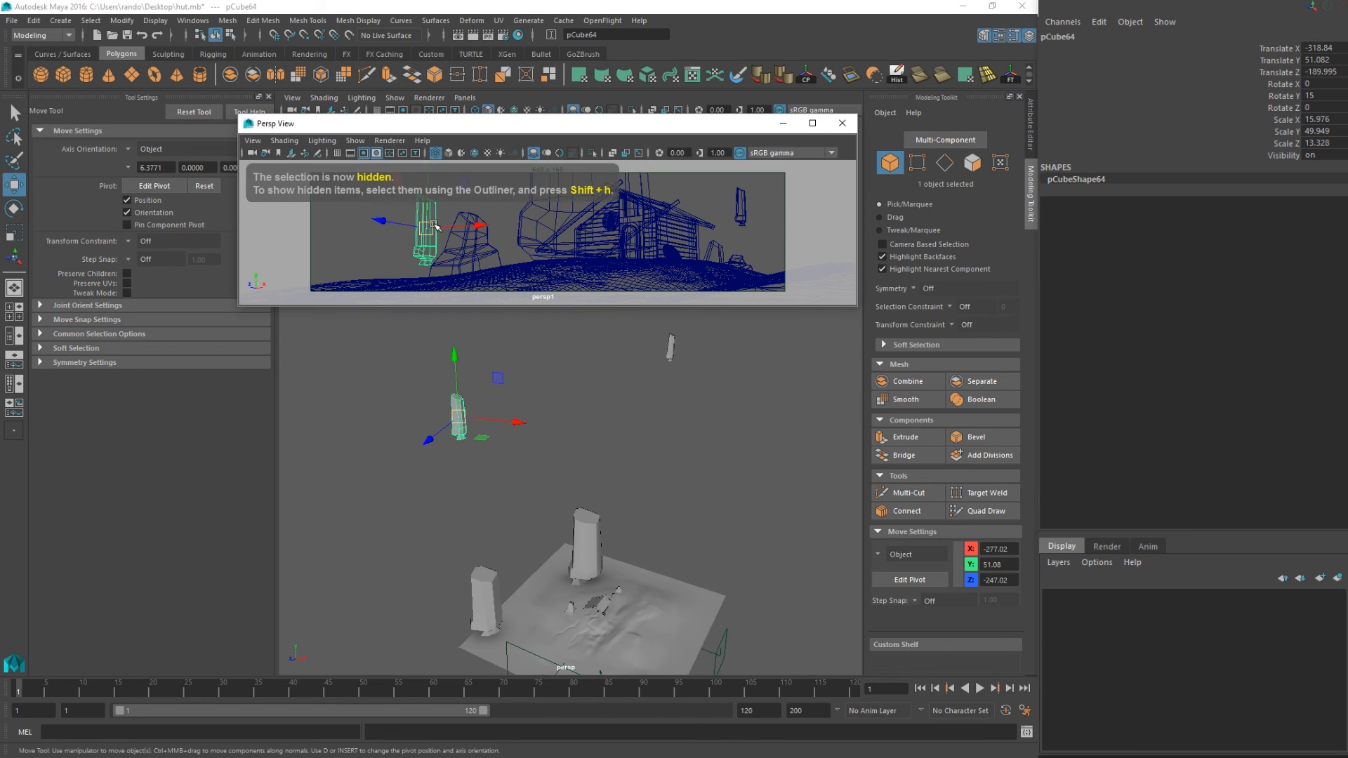
left_click_drag(420, 227, 424, 232)
Taper the top of the left background column by moving its left top vertices inward and scaling the whole top to about 0.89.
key("f")
left_click_drag(482, 400, 500, 403, "alt")
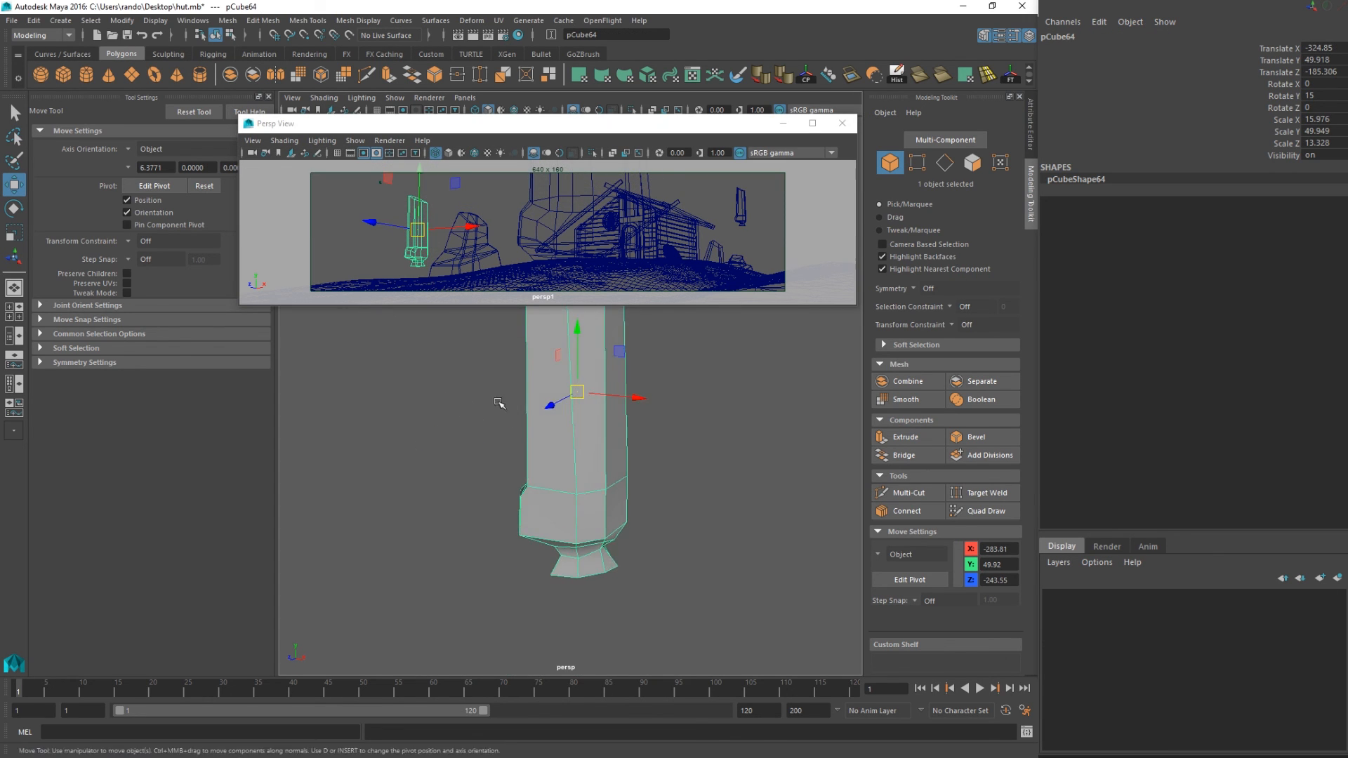
middle_click_drag(533, 379, 508, 575, "alt")
scroll(528, 441, "down", 4)
right_click_drag(528, 441, 497, 370)
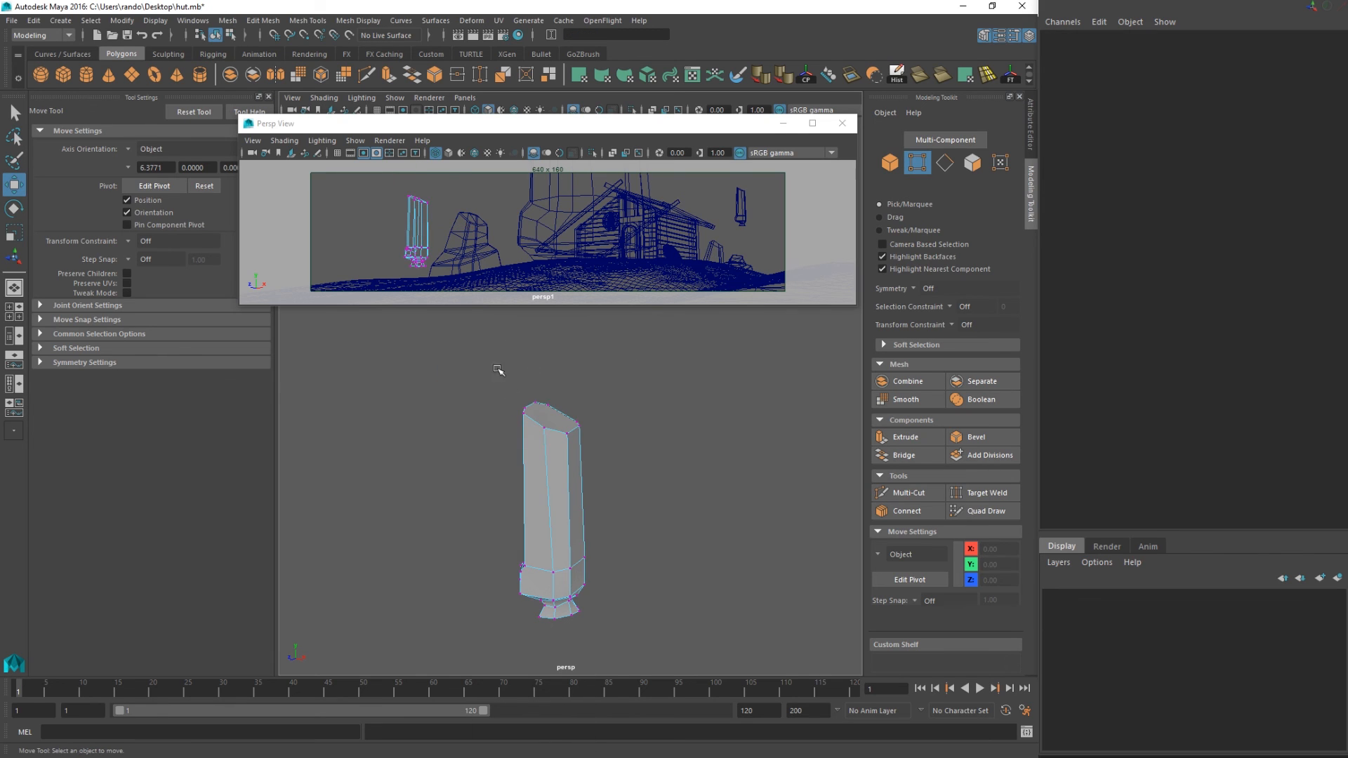
left_click_drag(496, 370, 546, 415)
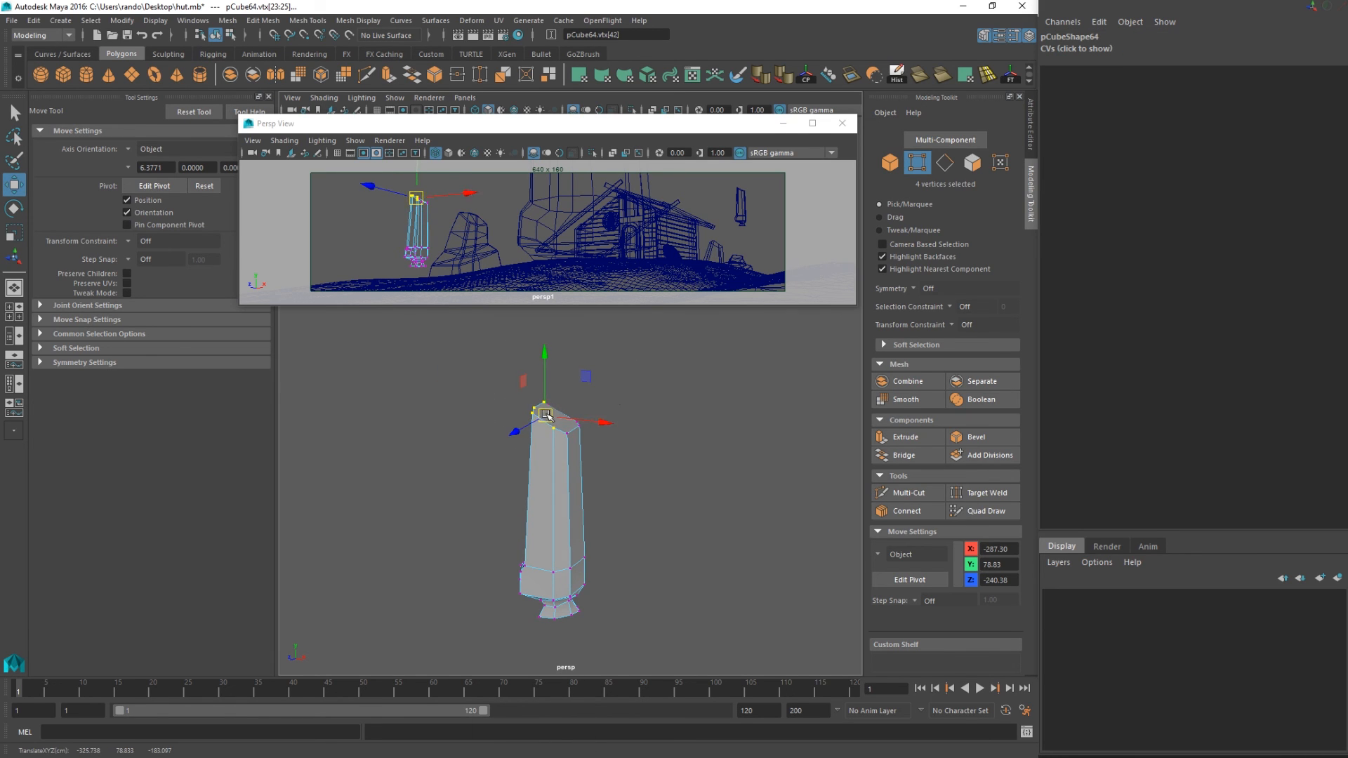
left_click_drag(613, 390, 545, 419)
key("r")
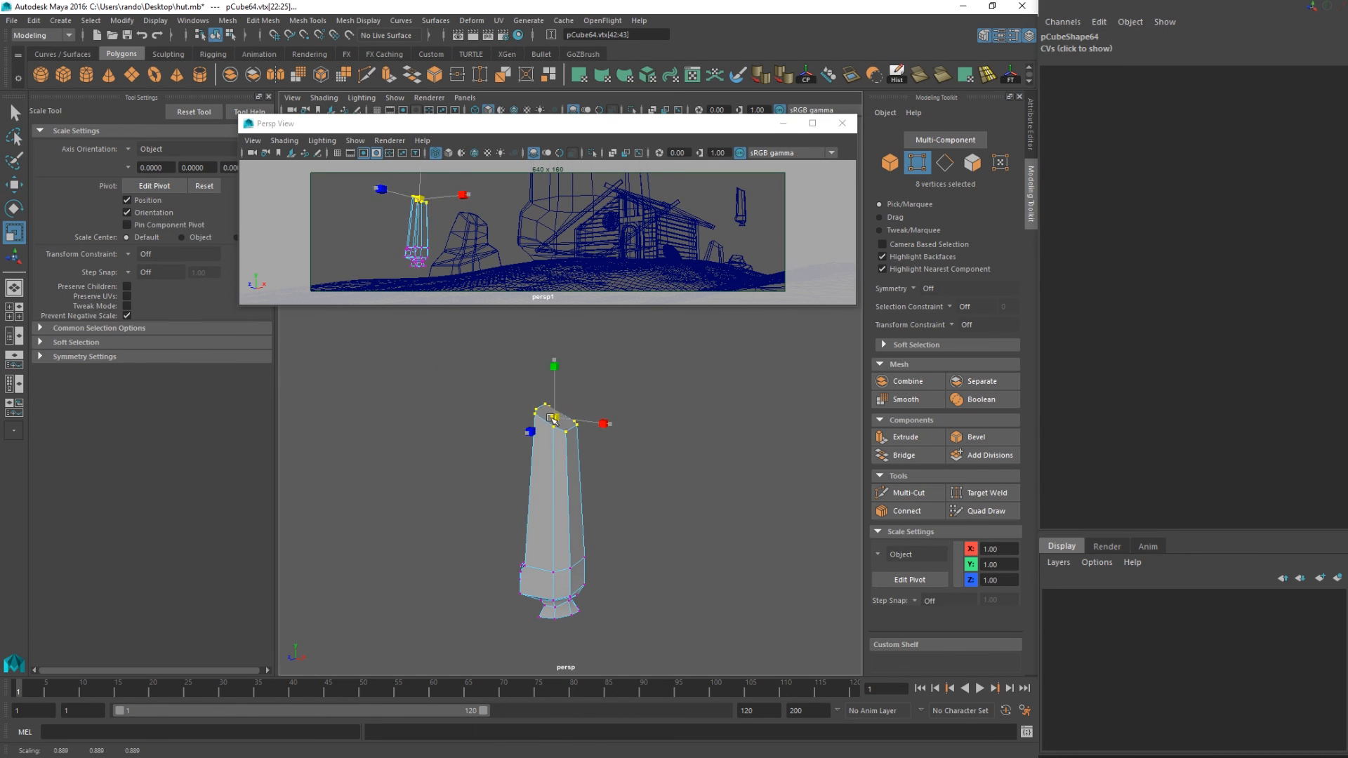
key("q")
right_click_drag(568, 455, 625, 352)
left_click(643, 487)
scroll(643, 487, "down", 5)
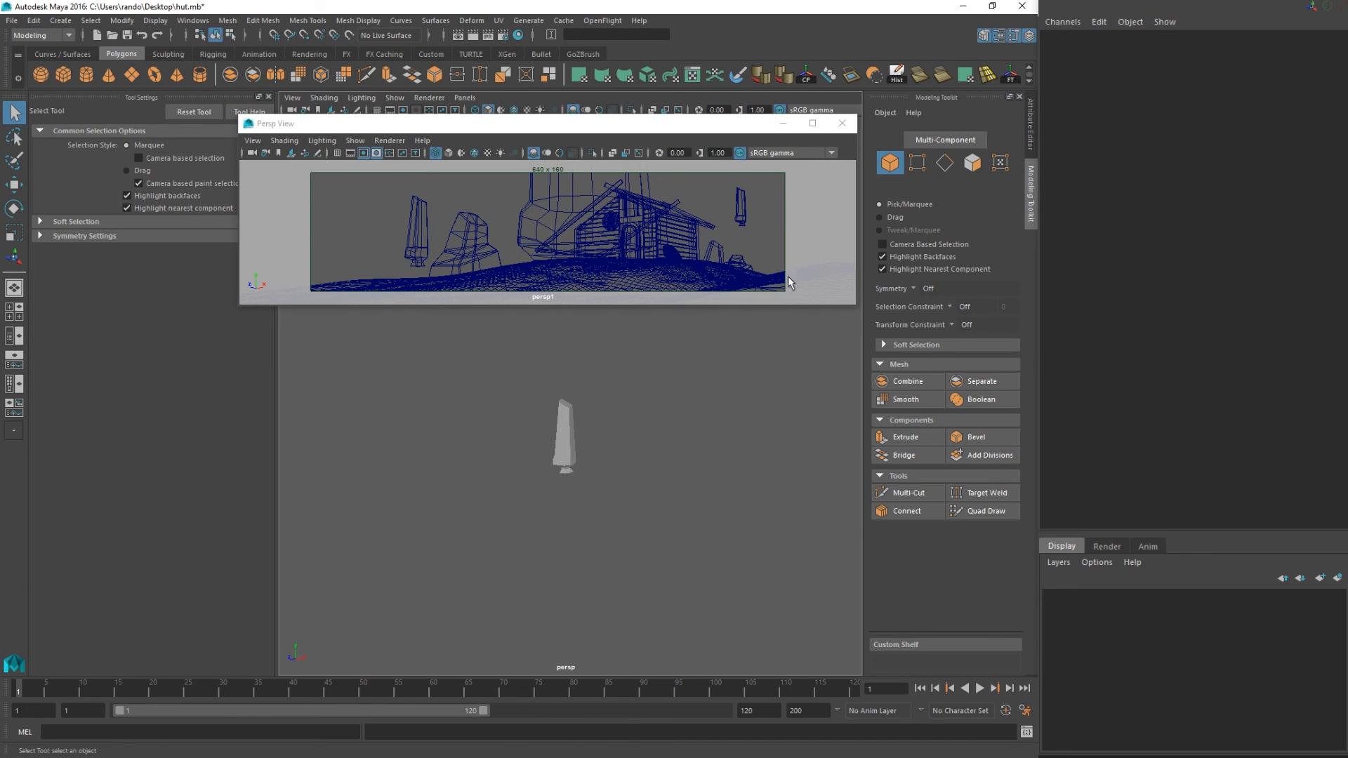
Raise the vertices of the left background column's lower band to about Y 30.2 and return to object selection.
left_click(570, 453)
scroll(582, 463, "up", 6)
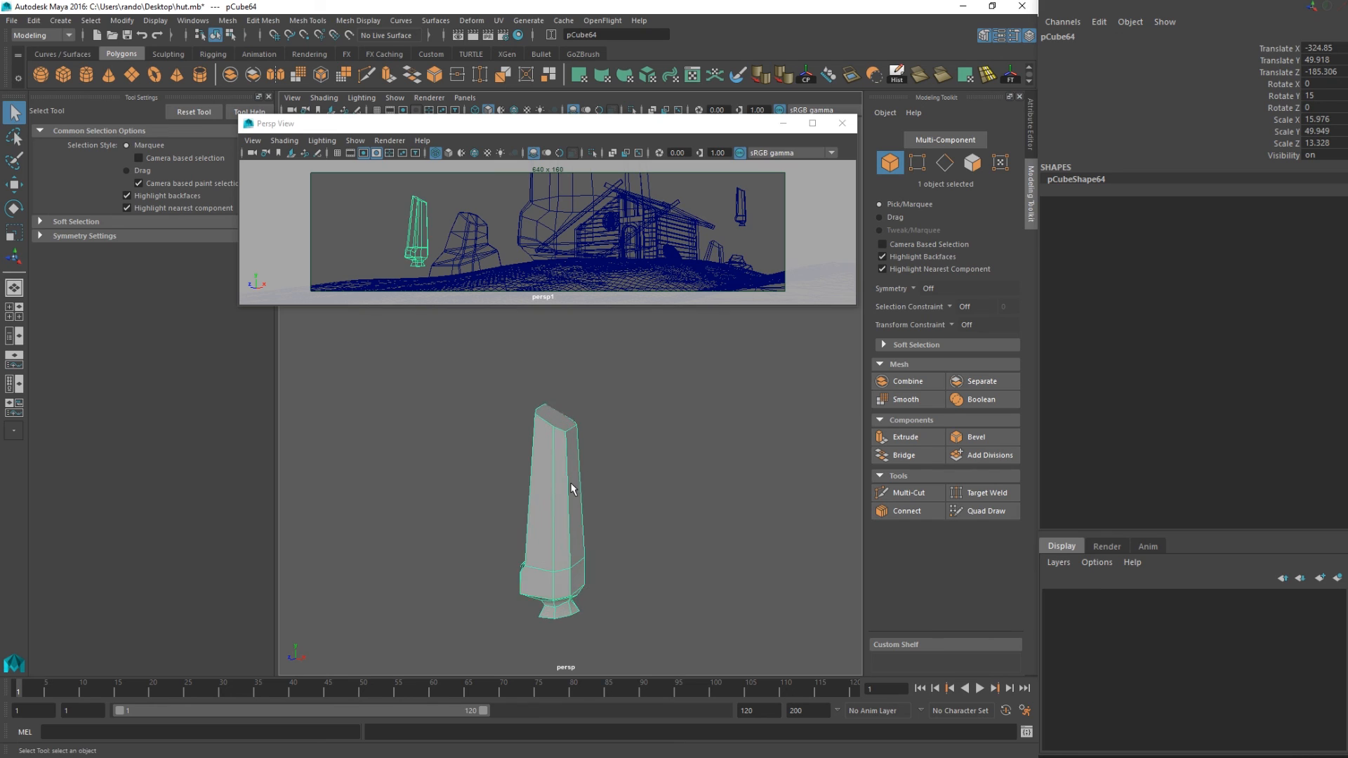
right_click_drag(537, 382, 476, 379)
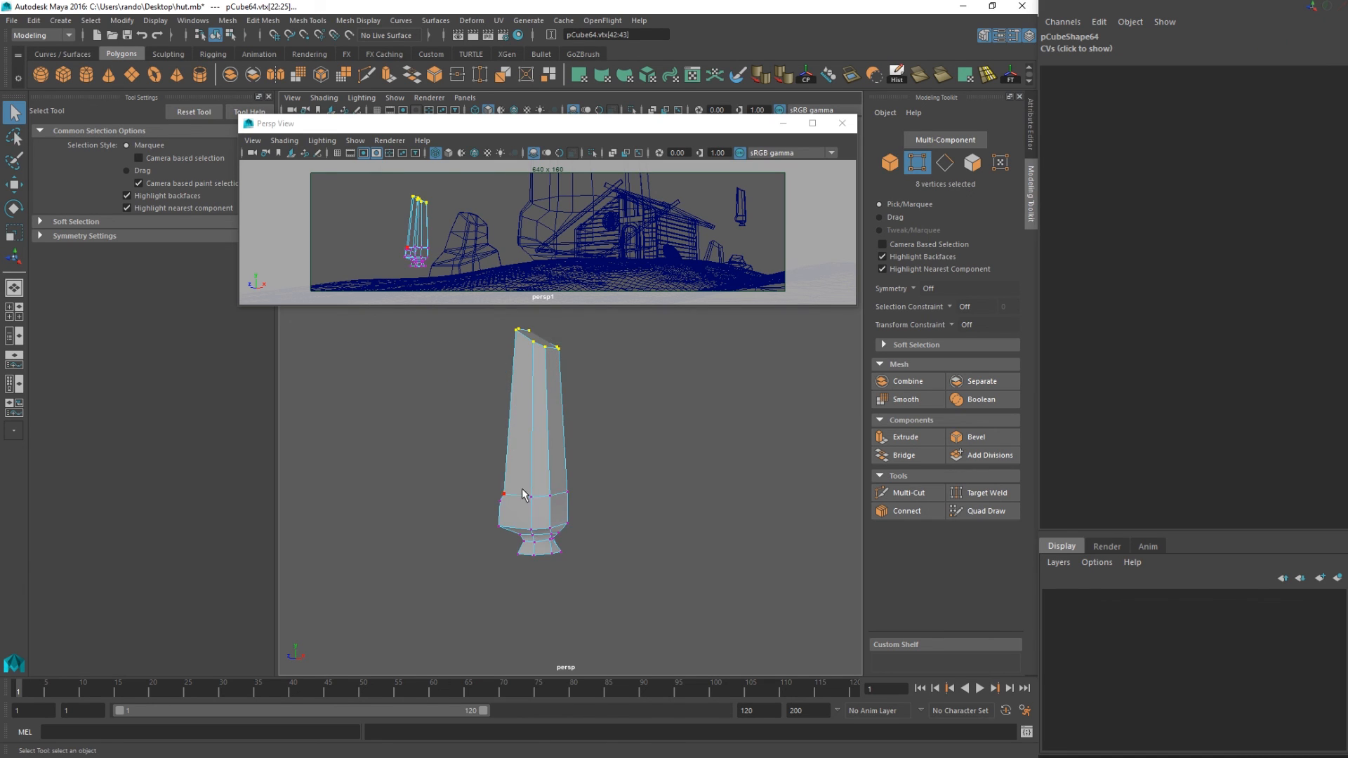
left_click_drag(436, 480, 612, 552)
key("w")
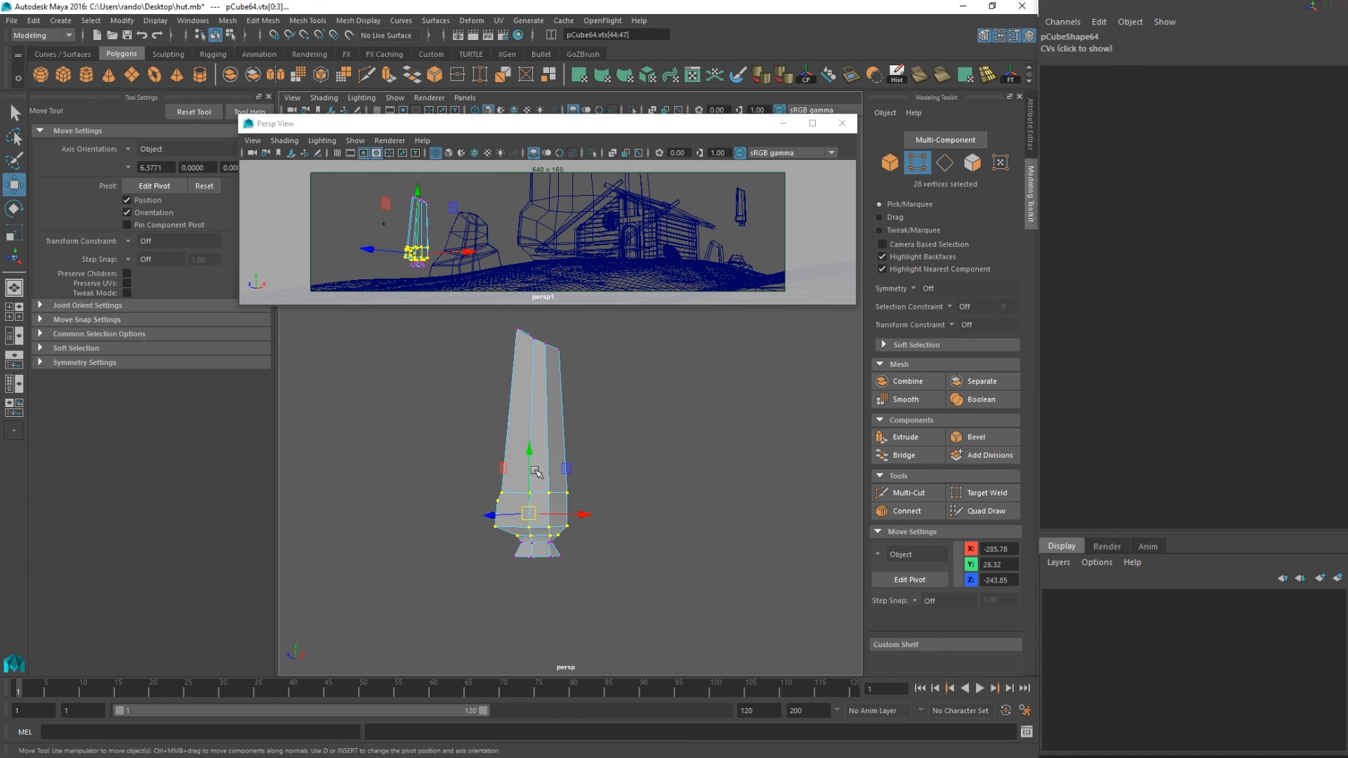
left_click_drag(529, 453, 530, 441)
scroll(555, 446, "down", 10)
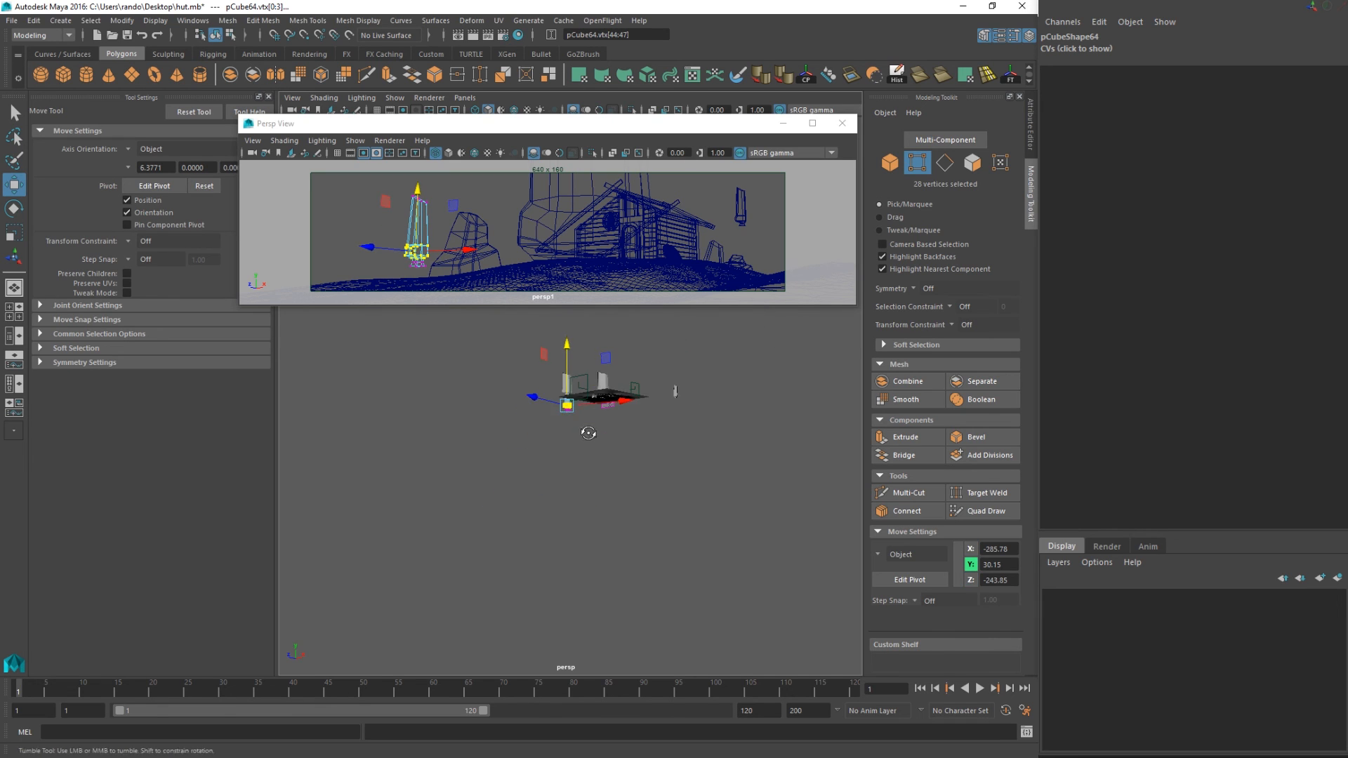
key("q")
scroll(596, 445, "up", 10)
right_click_drag(597, 365, 673, 376)
right_click_drag(619, 466, 686, 352)
Switch the camera view back to shaded display and clear the selection to review the column placement.
scroll(713, 494, "down", 7)
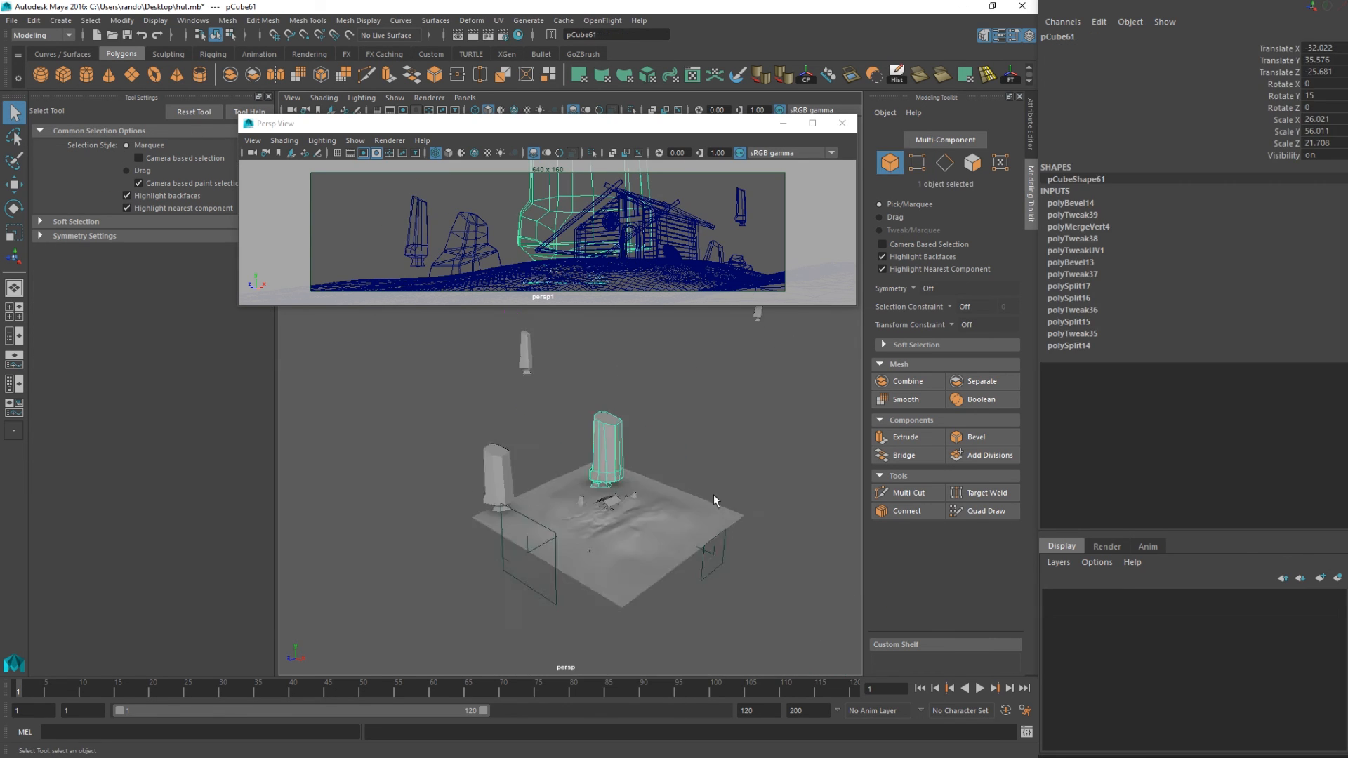
left_click_drag(678, 486, 663, 479, "alt")
middle_click_drag(662, 479, 562, 523, "alt")
right_click_drag(562, 523, 661, 517, "alt")
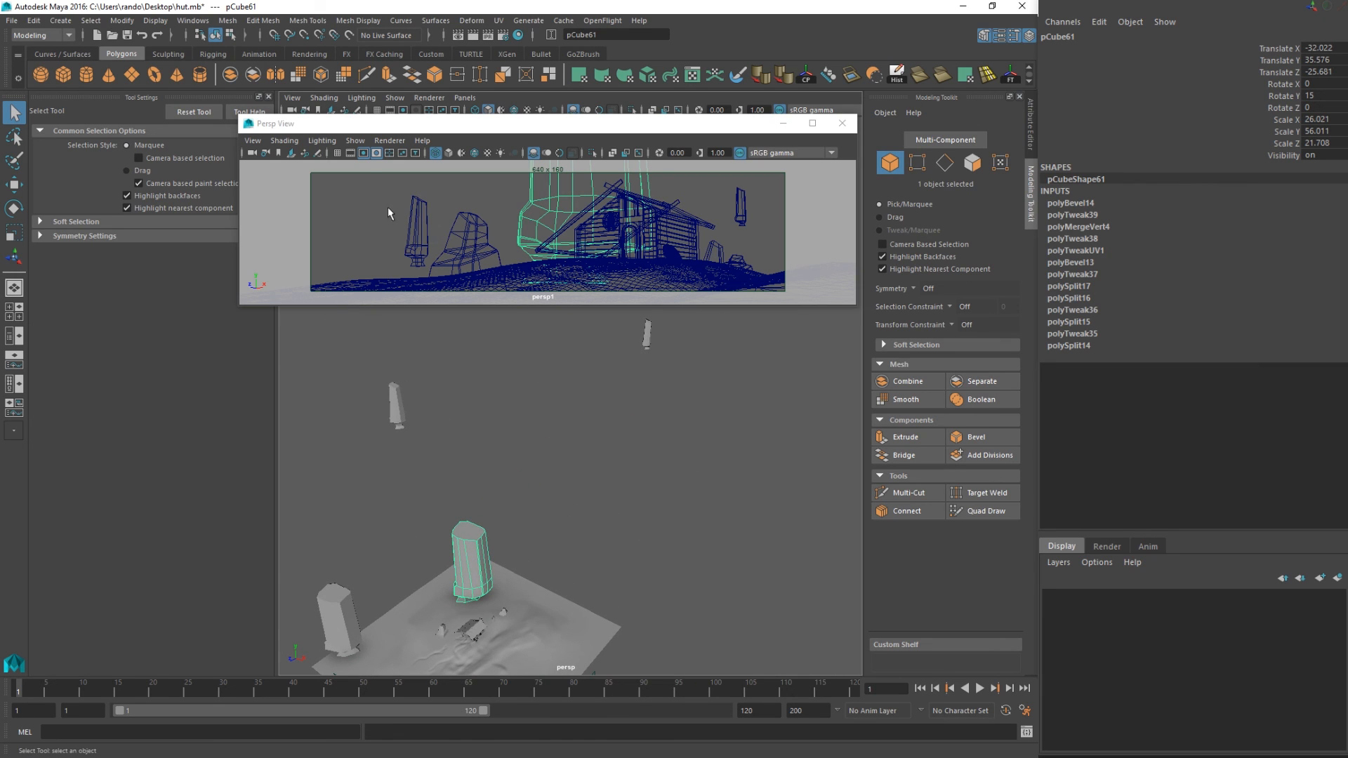
left_click(457, 156)
left_click(547, 484)
mouse_move(546, 483)
left_mouse_down("alt")
mouse_move(561, 466)
mouse_move(472, 481)
left_mouse_up("alt")
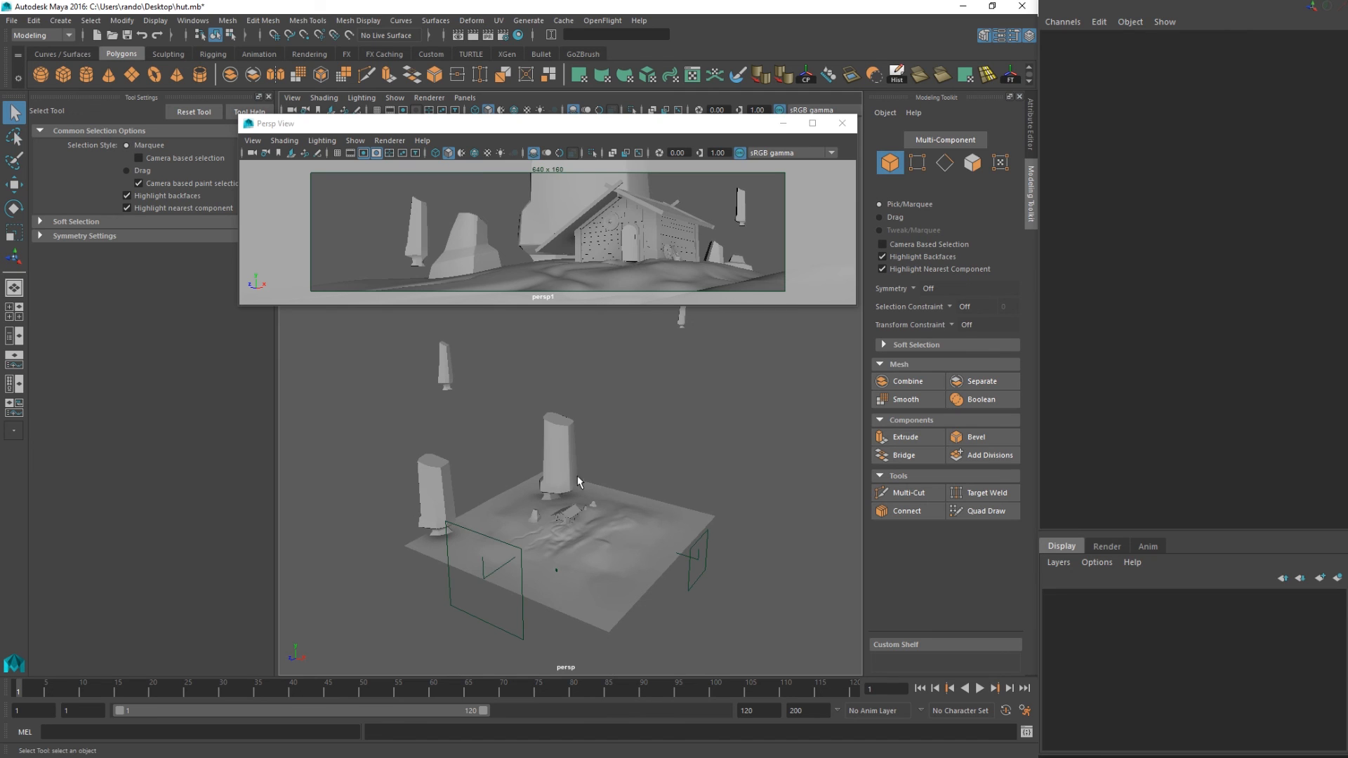